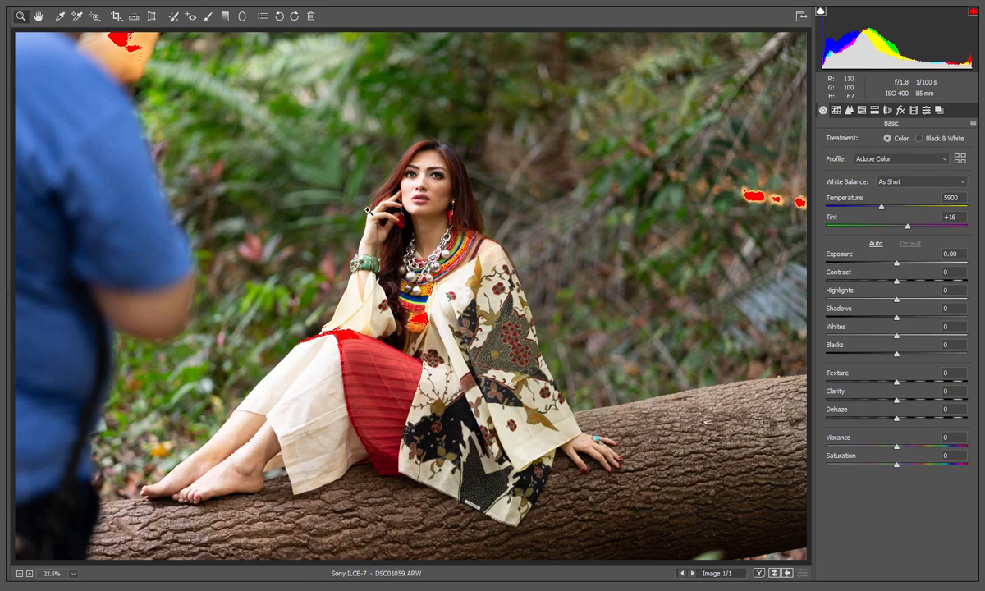
Apply the automatic tonal corrections to the raw photo, with Clarity at +10 and Contrast at -43.
{"action": "left_click", "coordinate": [875, 244]}
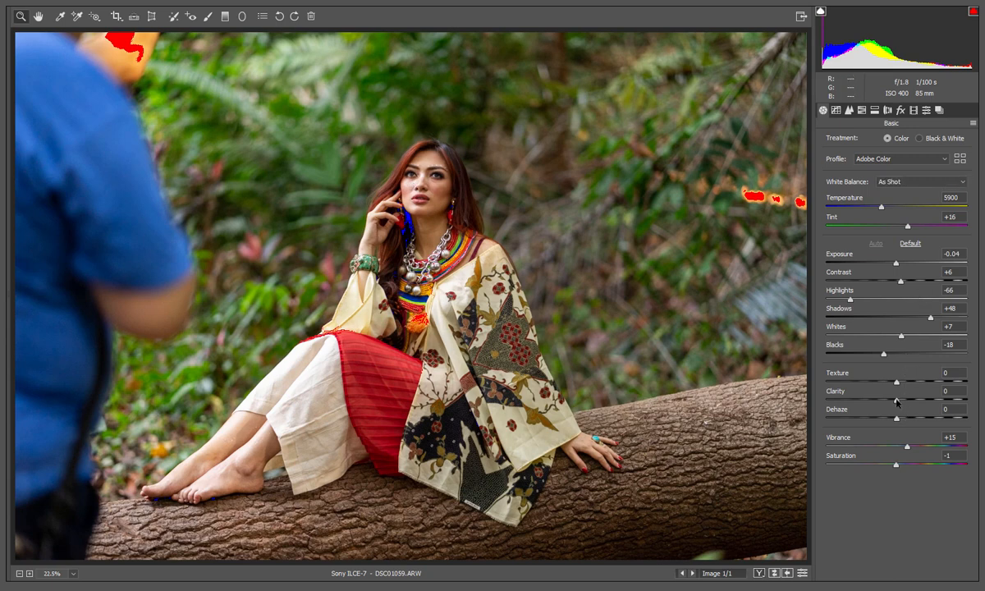
{"action": "left_click_drag", "start_coordinate": [903, 402], "coordinate": [905, 402]}
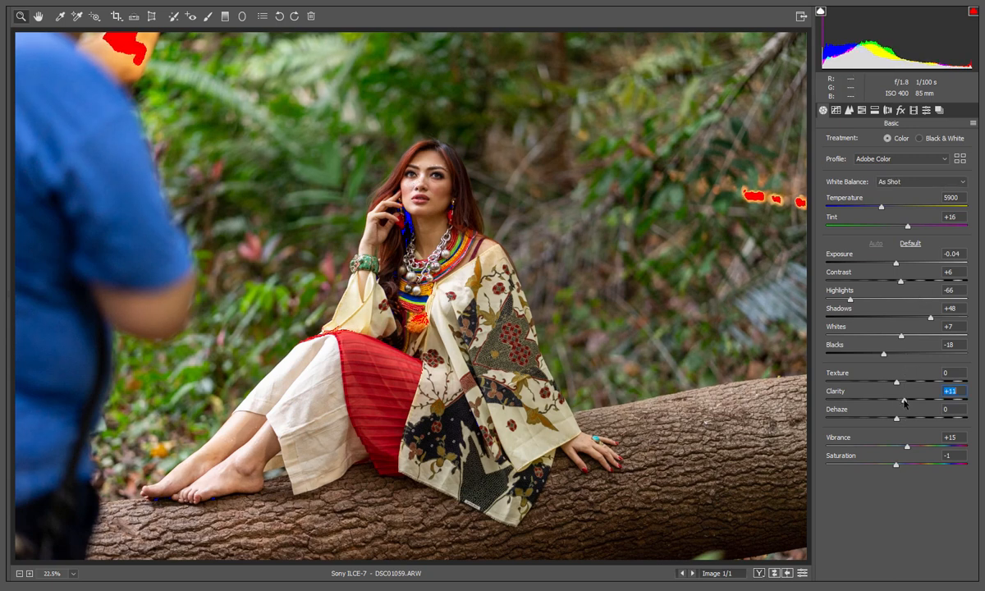
{"action": "left_click_drag", "start_coordinate": [900, 282], "coordinate": [866, 283]}
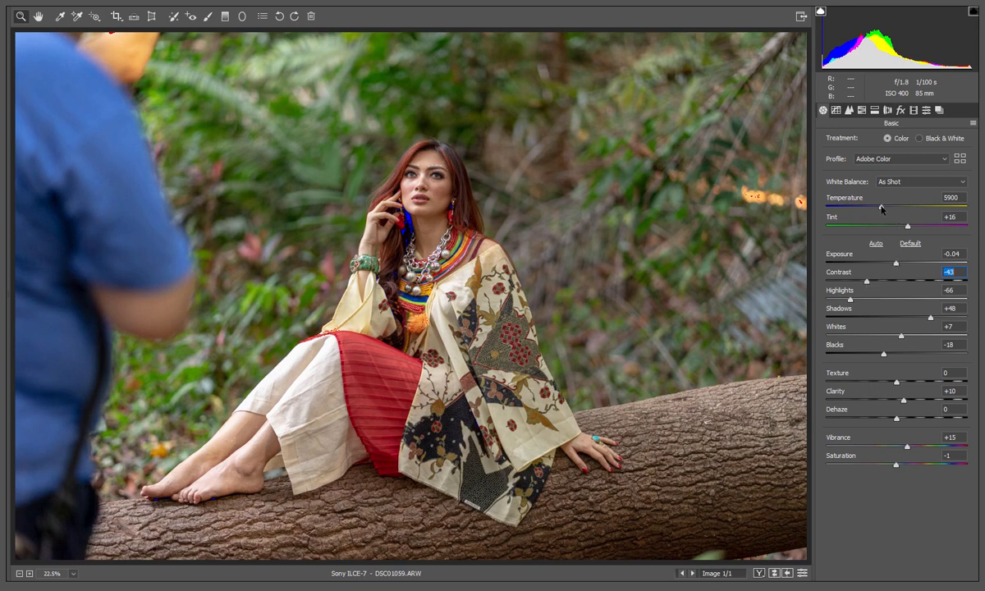
Set the white balance Temperature to 5900, Shadows to +77 and Blacks to -5.
{"action": "left_click_drag", "start_coordinate": [881, 209], "coordinate": [876, 209]}
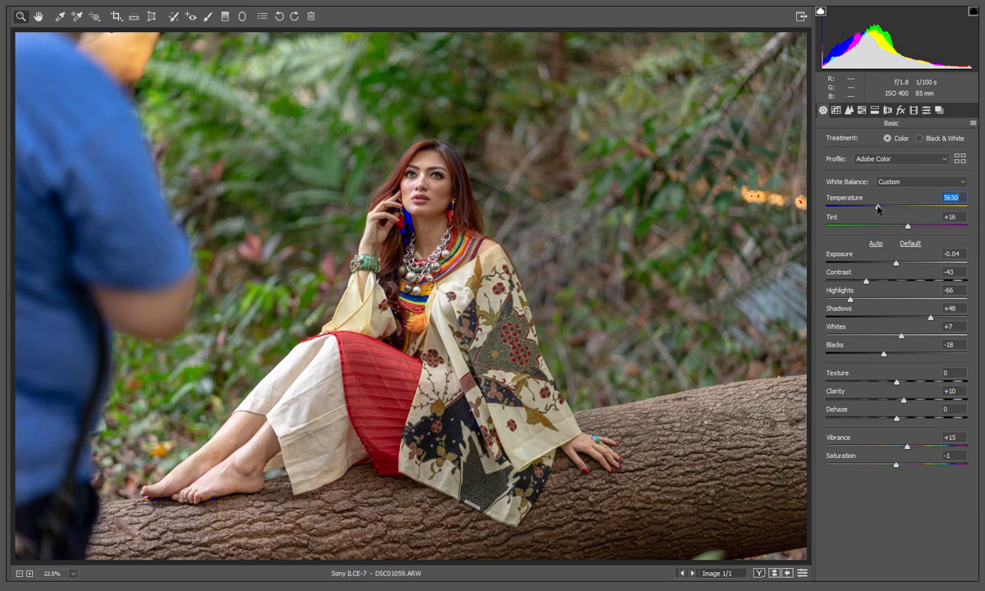
{"action": "left_click_drag", "start_coordinate": [878, 209], "coordinate": [882, 209]}
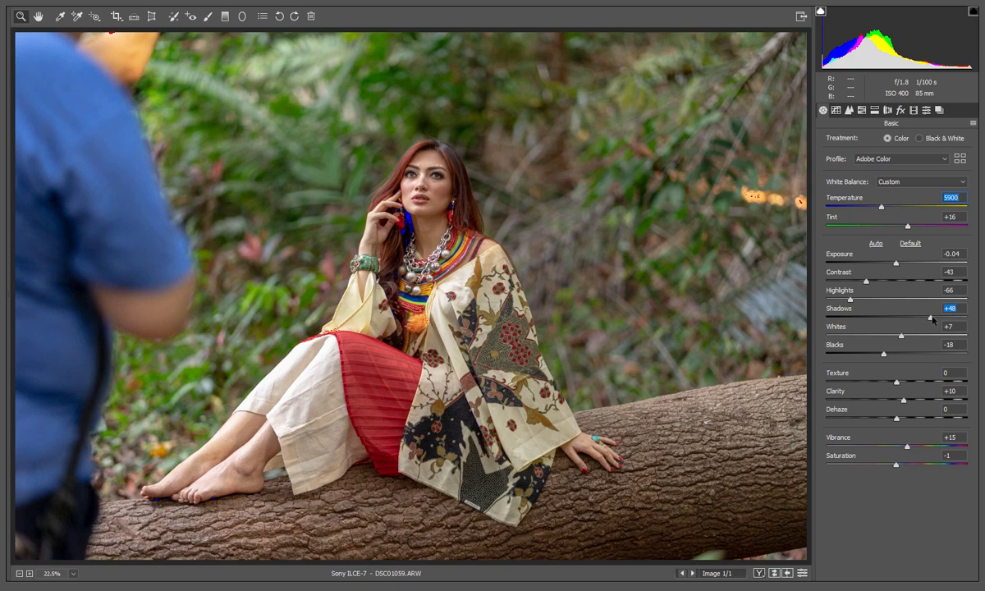
{"action": "left_click_drag", "start_coordinate": [932, 319], "coordinate": [957, 320]}
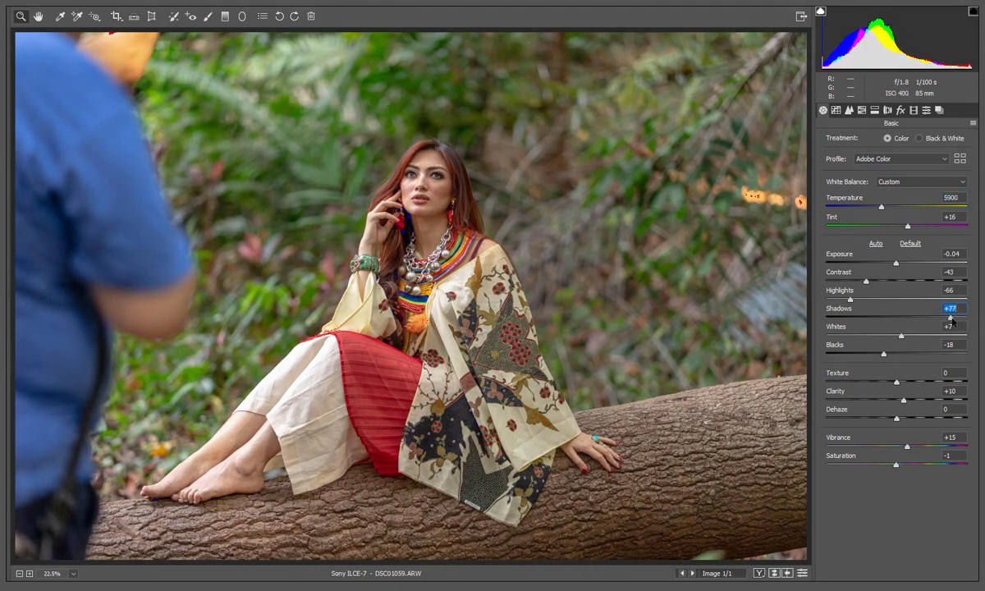
{"action": "left_click_drag", "start_coordinate": [883, 356], "coordinate": [895, 356]}
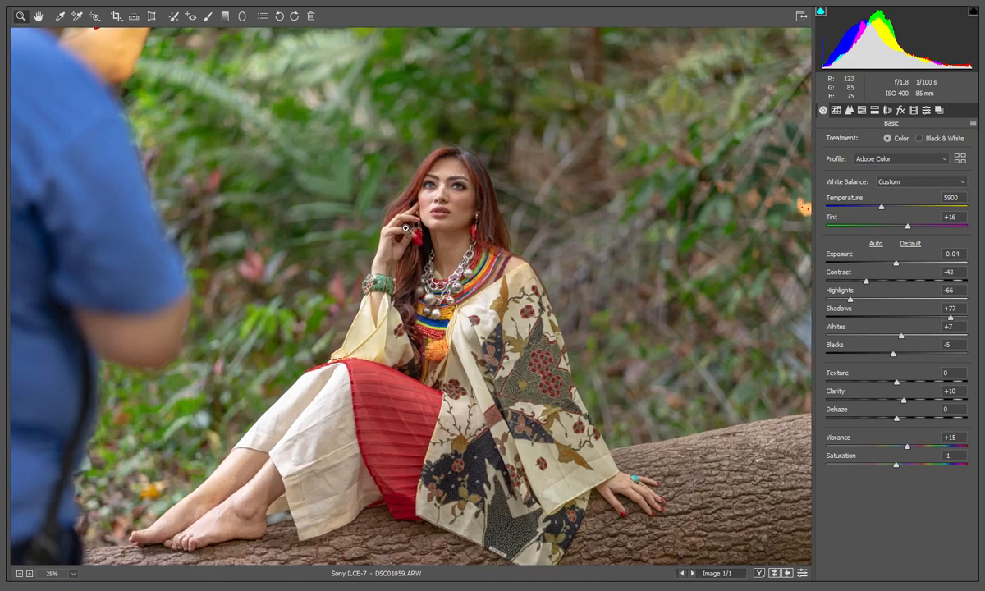
Tone down the bright areas by setting Highlights to -74 and Whites to -11.
{"action": "left_click", "coordinate": [380, 215]}
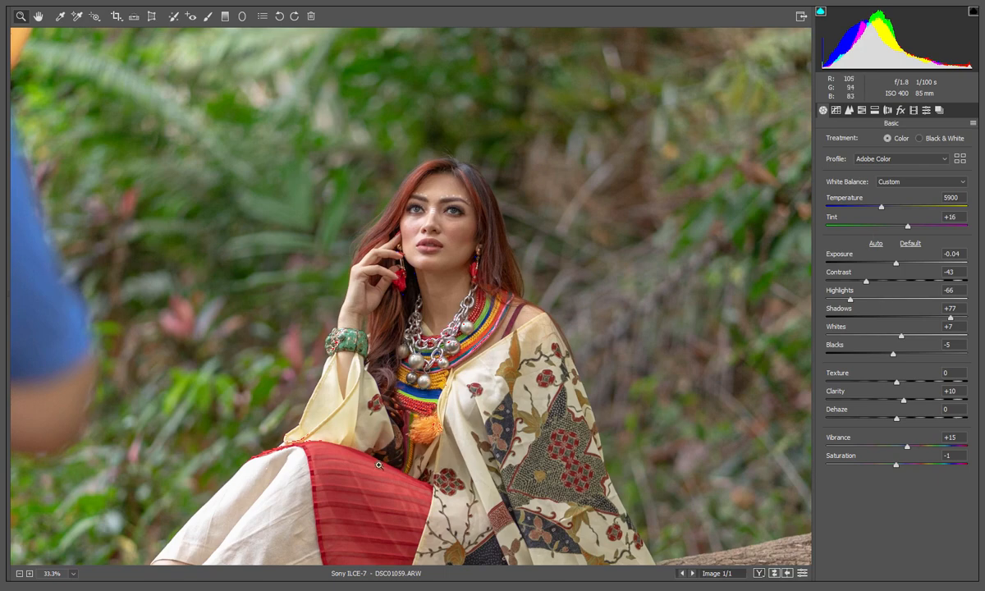
{"action": "left_click", "coordinate": [20, 573]}
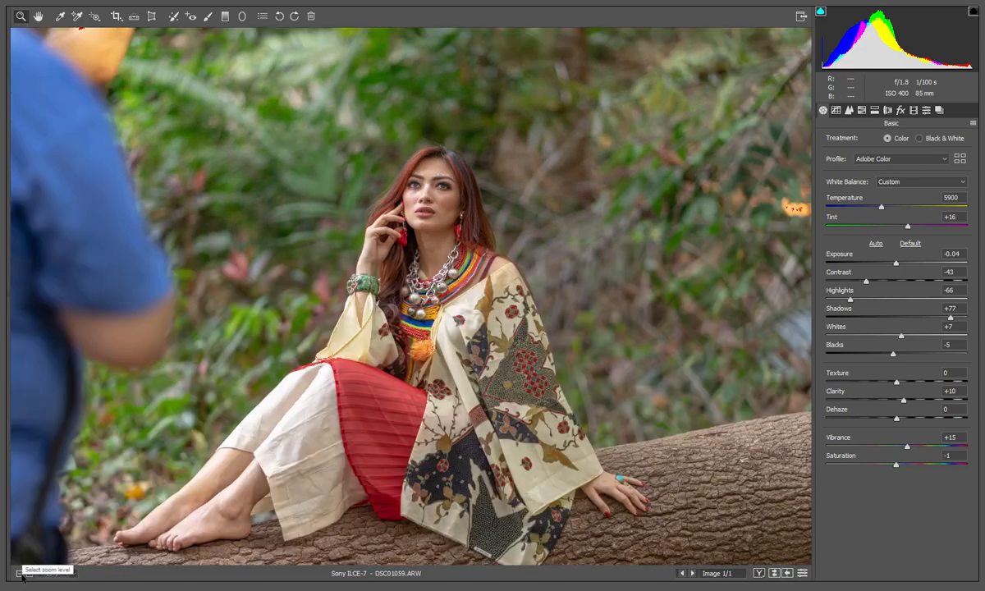
{"action": "left_click", "coordinate": [21, 573]}
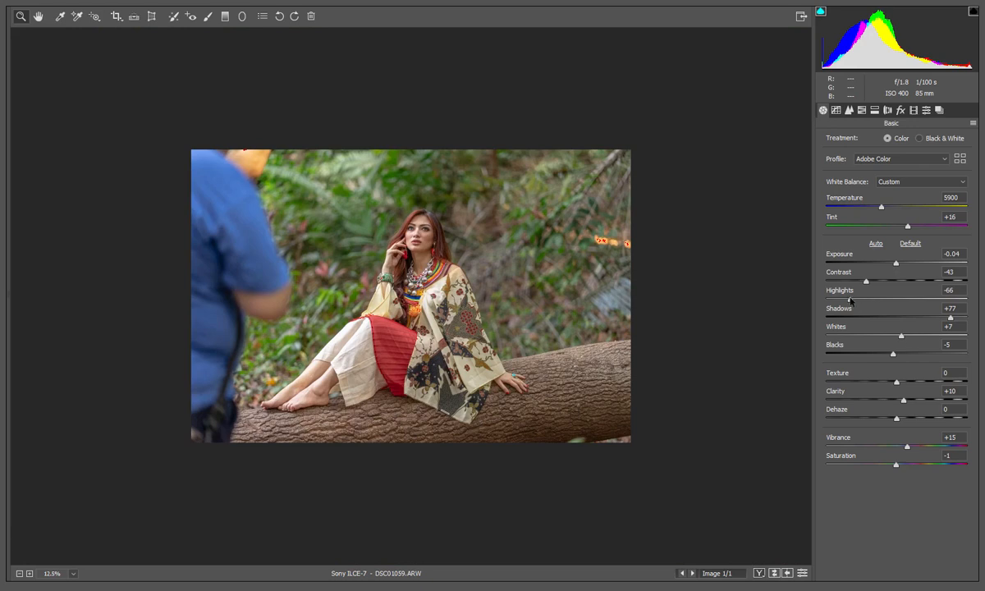
{"action": "left_click_drag", "start_coordinate": [849, 300], "coordinate": [844, 300]}
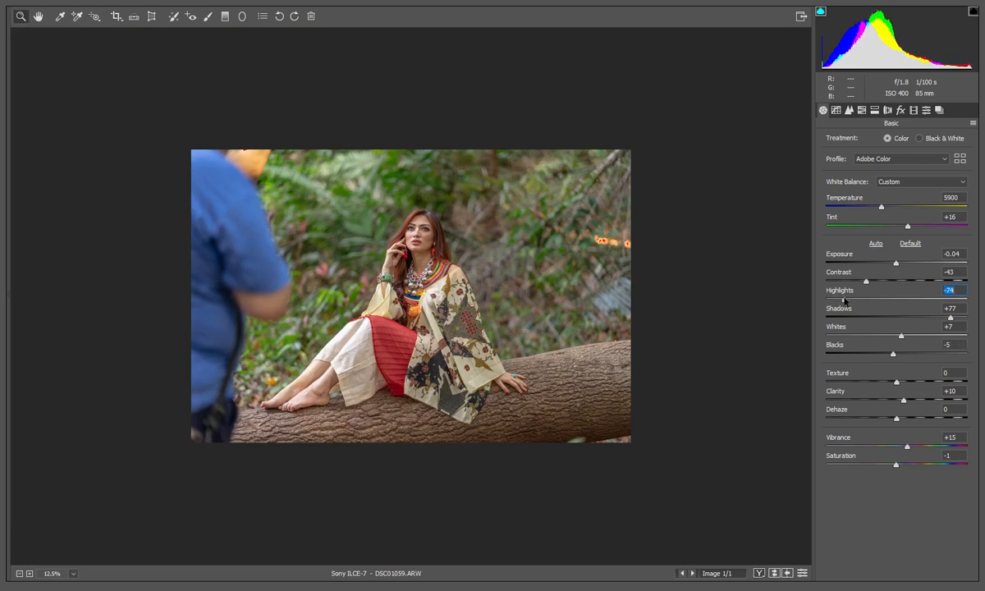
{"action": "left_click_drag", "start_coordinate": [904, 336], "coordinate": [891, 336]}
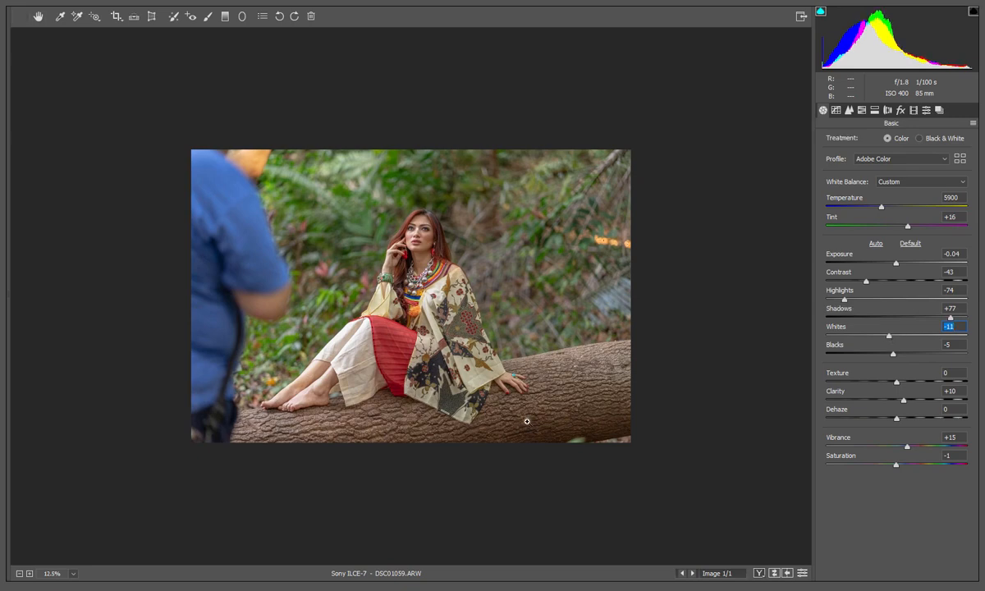
Open the adjusted raw photo DSC01059.ARW in Photoshop for retouching.
{"action": "left_click", "coordinate": [30, 572]}
{"action": "left_click", "coordinate": [29, 573]}
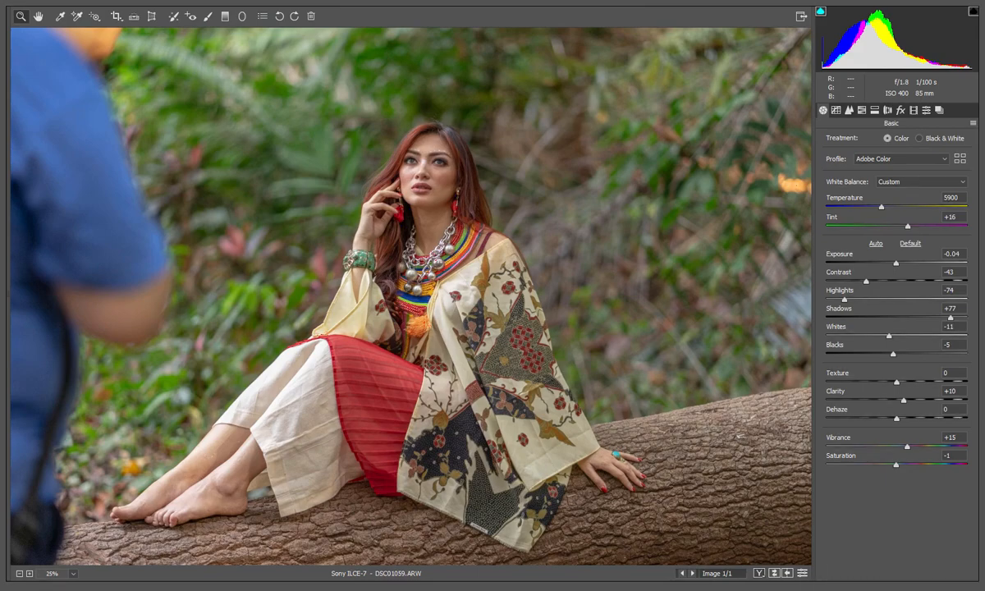
{"action": "left_click", "coordinate": [827, 589]}
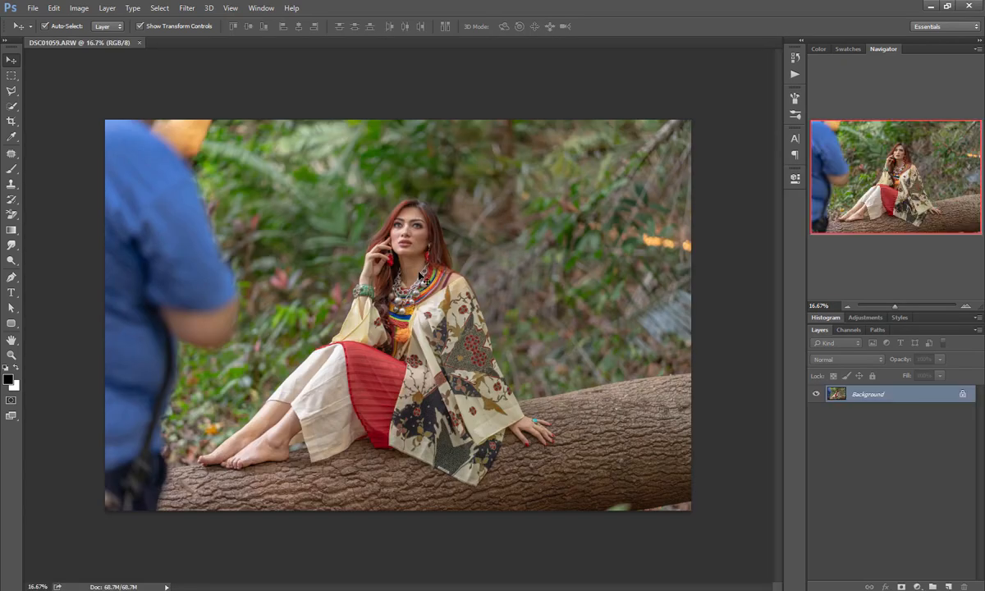
{"action": "left_click", "coordinate": [79, 9]}
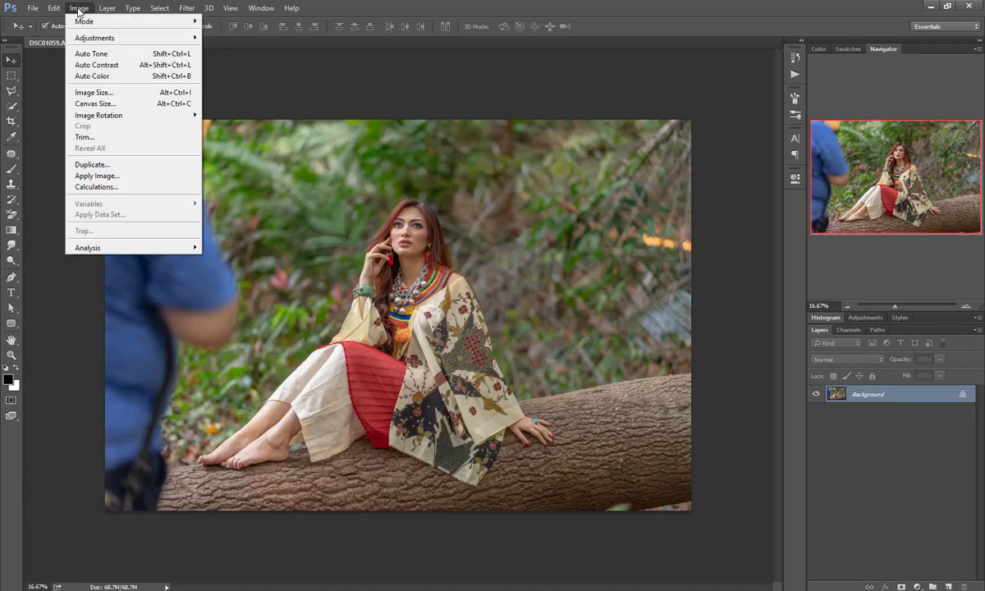
{"action": "left_click", "coordinate": [92, 93]}
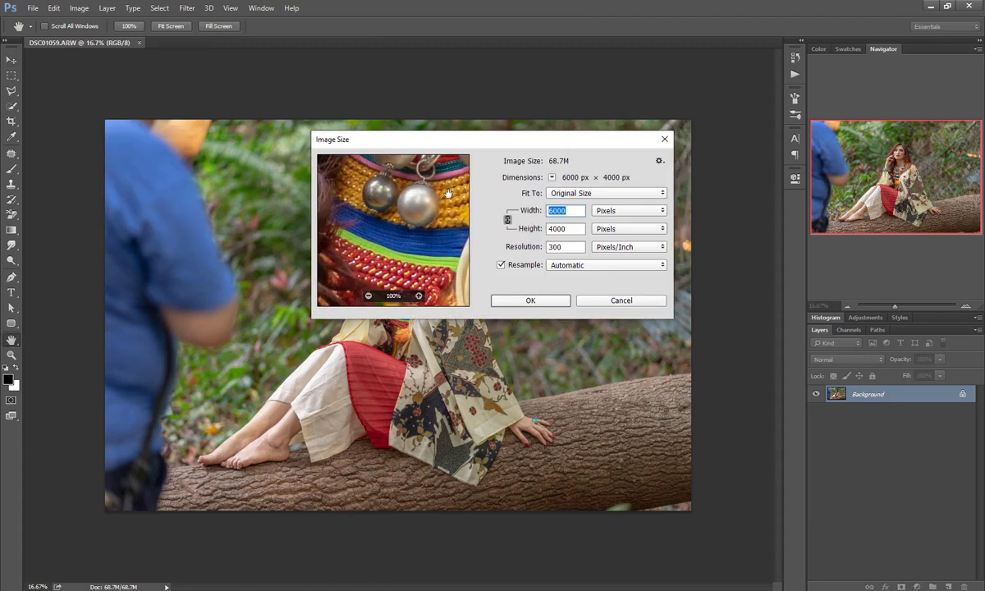
{"action": "type", "text": "300"}
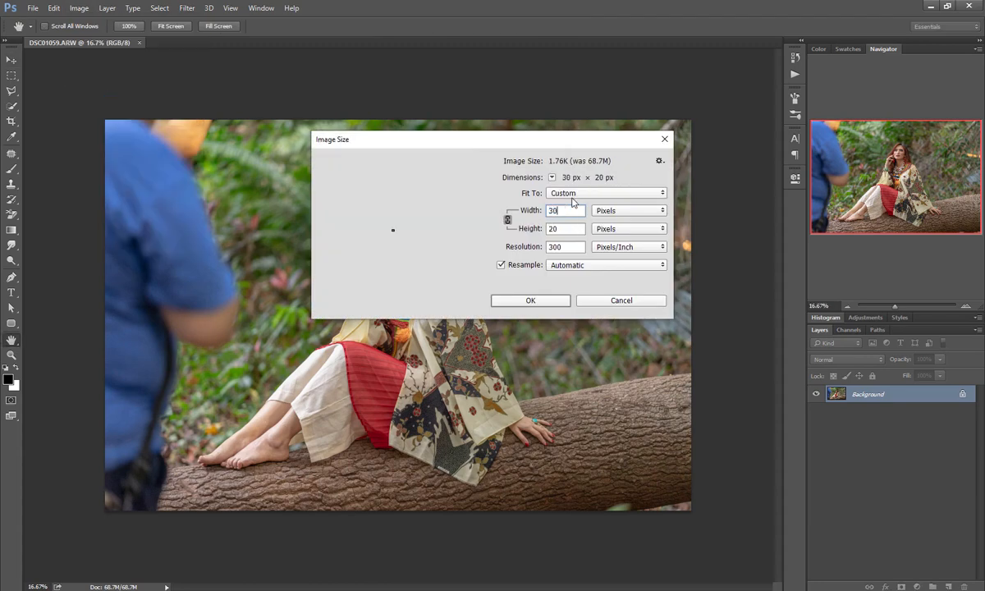
{"action": "left_click", "coordinate": [531, 300]}
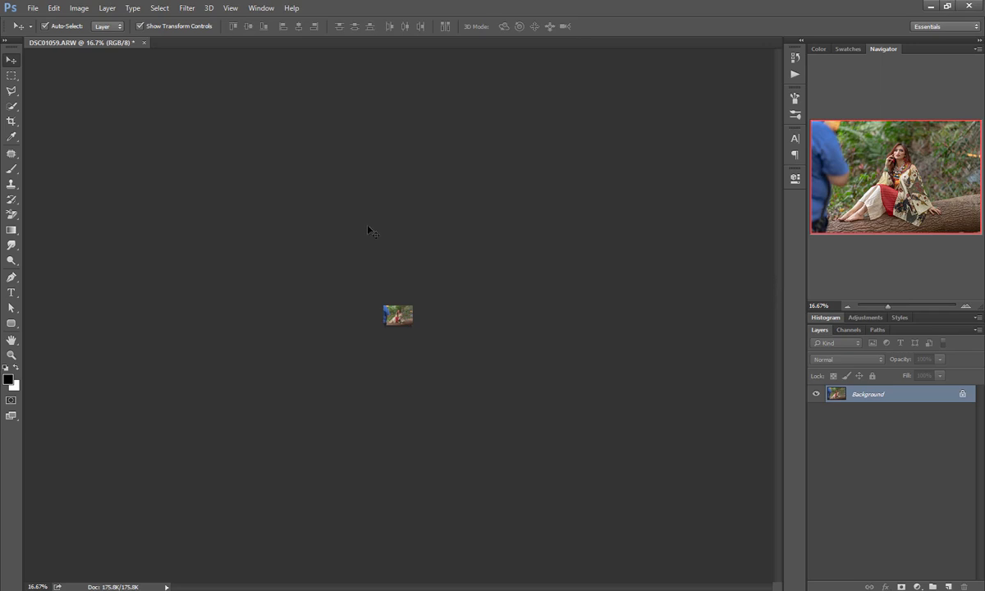
{"action": "key", "text": "ctrl+z"}
Resize the image to a width of 3000 pixels, keeping its proportions and the 300 pixels/inch resolution.
{"action": "left_click", "coordinate": [78, 7]}
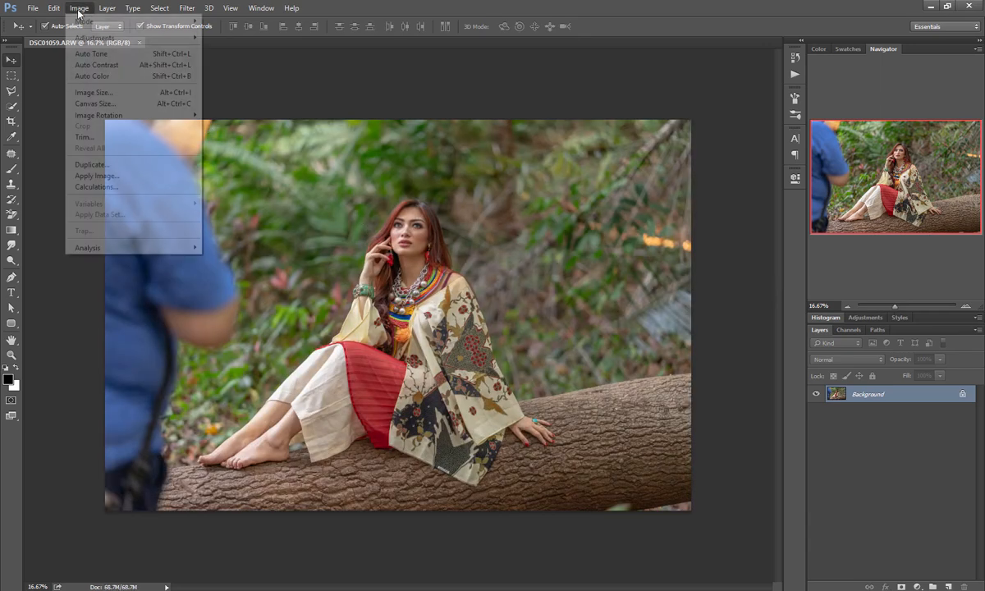
{"action": "left_click", "coordinate": [86, 90]}
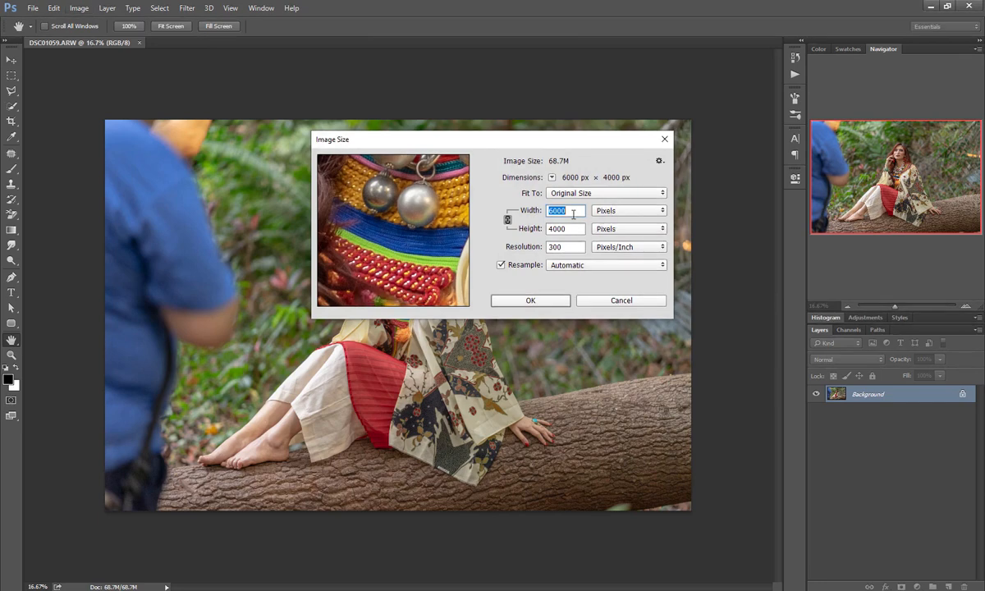
{"action": "type", "text": "3000"}
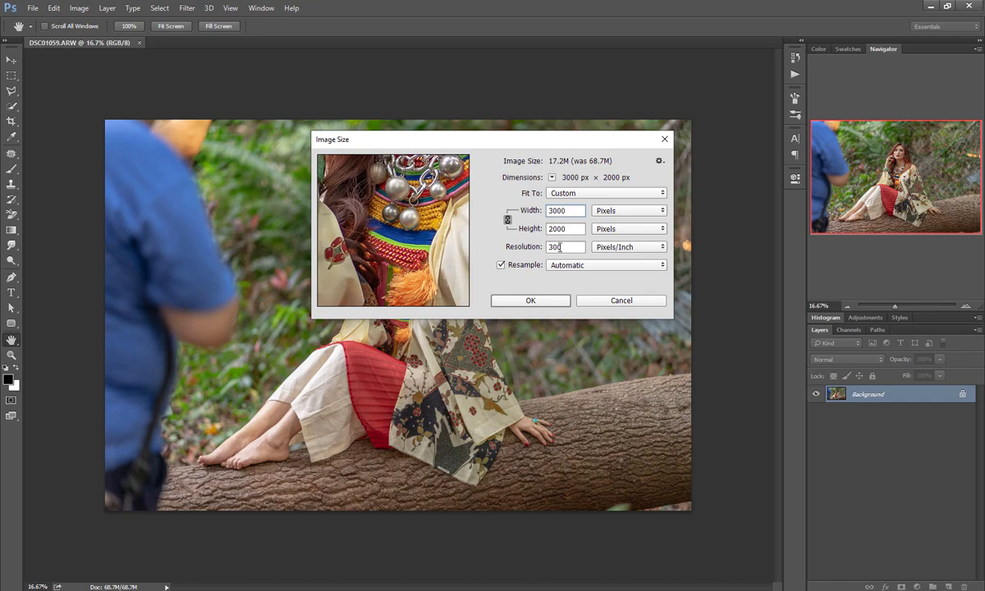
{"action": "left_click", "coordinate": [532, 301]}
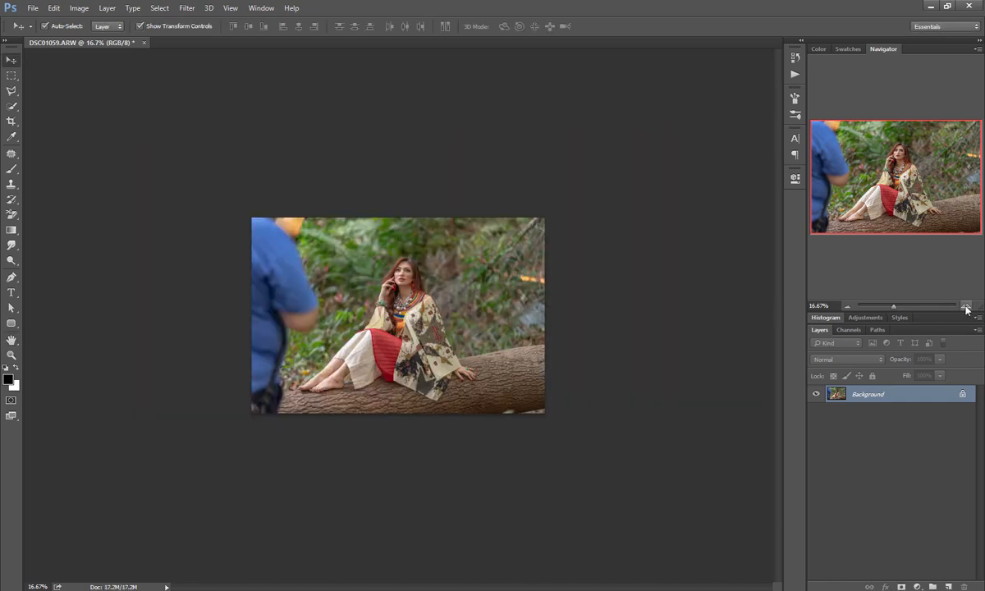
Set up the Clone Stamp with a 216 px brush and sample the green foliage beside the blurred man in blue.
{"action": "left_click", "coordinate": [965, 309]}
{"action": "left_click", "coordinate": [965, 308]}
{"action": "left_click", "coordinate": [965, 309]}
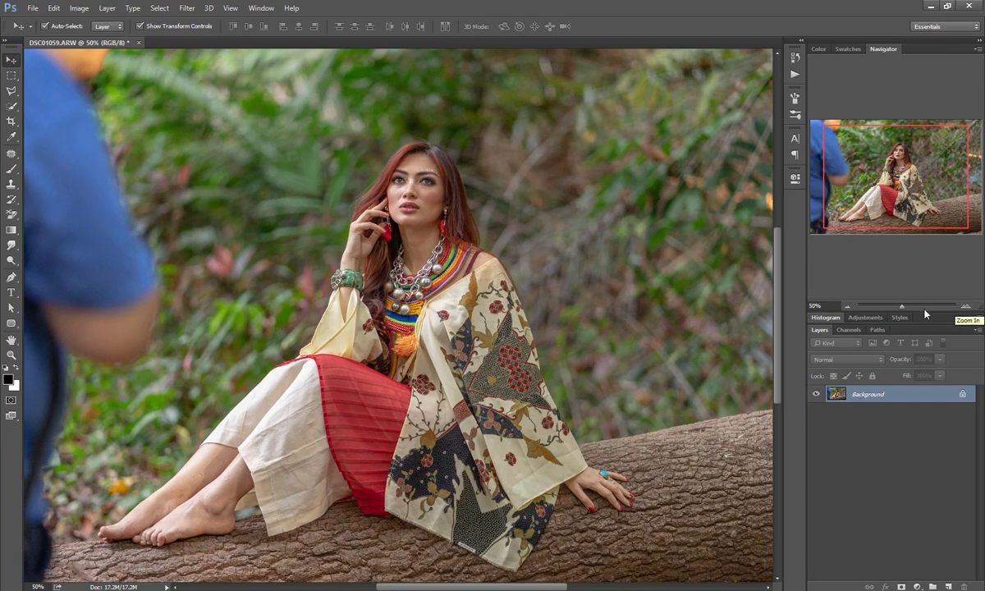
{"action": "left_click", "coordinate": [850, 306]}
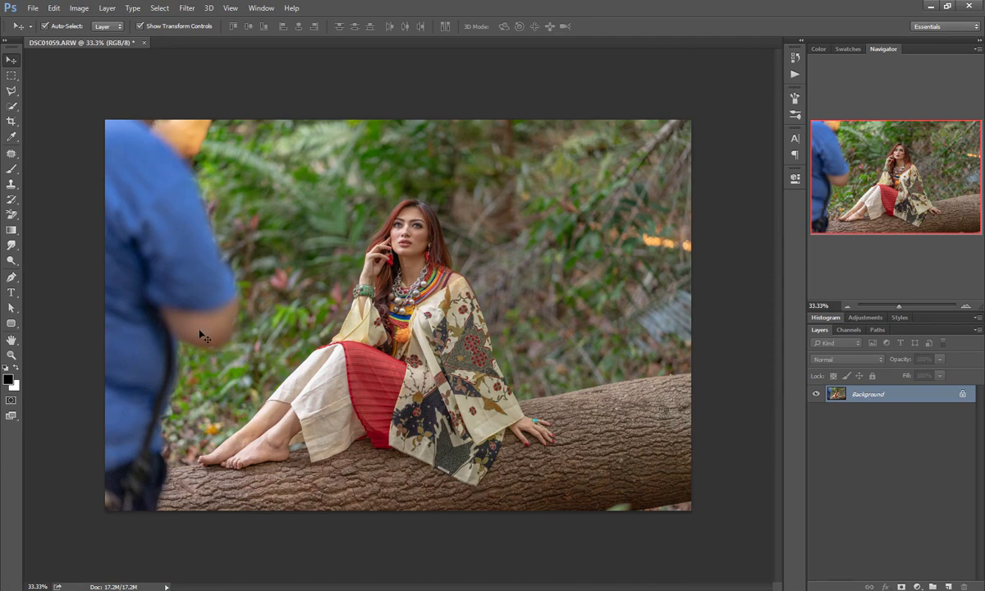
{"action": "left_click", "coordinate": [962, 307]}
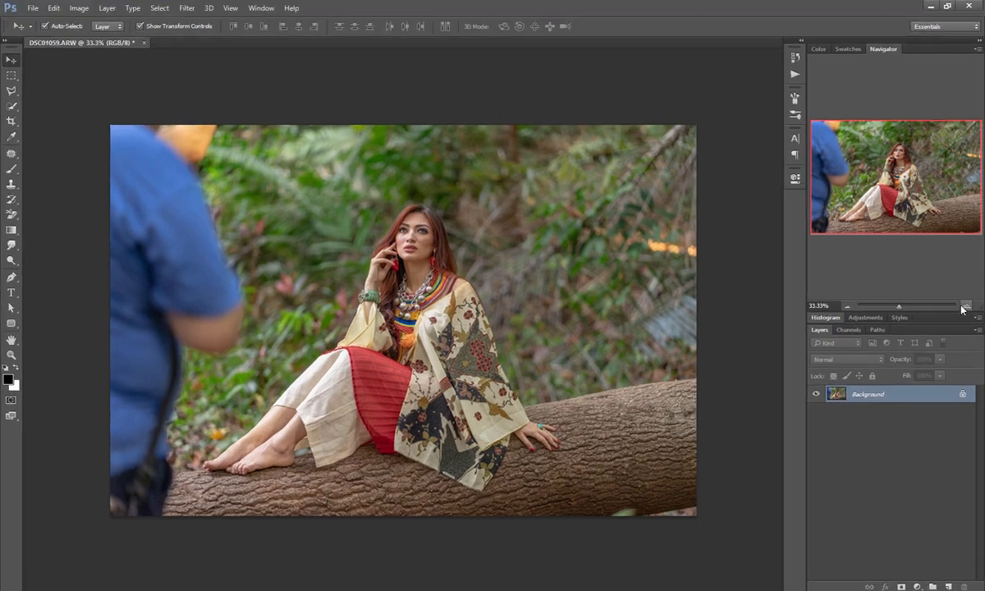
{"action": "scroll", "coordinate": [339, 263], "scroll_direction": "up", "scroll_amount": 3}
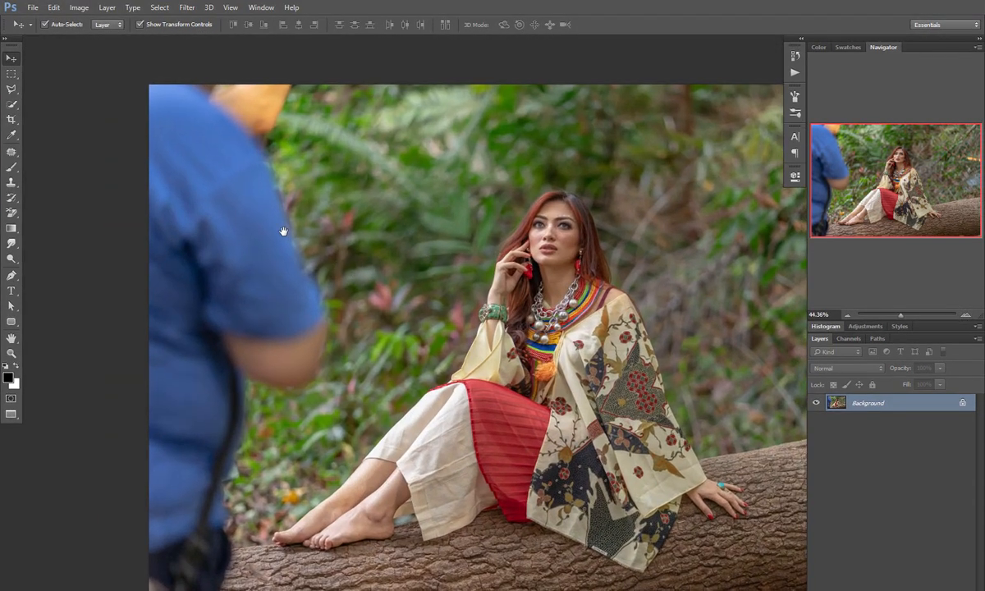
{"action": "scroll", "coordinate": [283, 231], "scroll_direction": "down", "scroll_amount": 3}
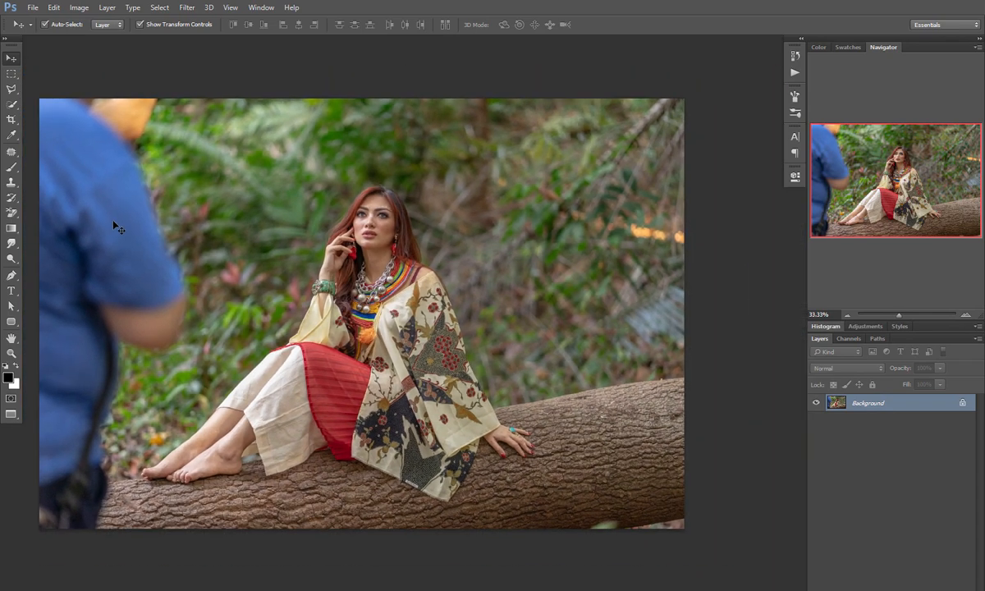
{"action": "scroll", "coordinate": [115, 226], "scroll_direction": "down", "scroll_amount": 2}
{"action": "key", "text": "s"}
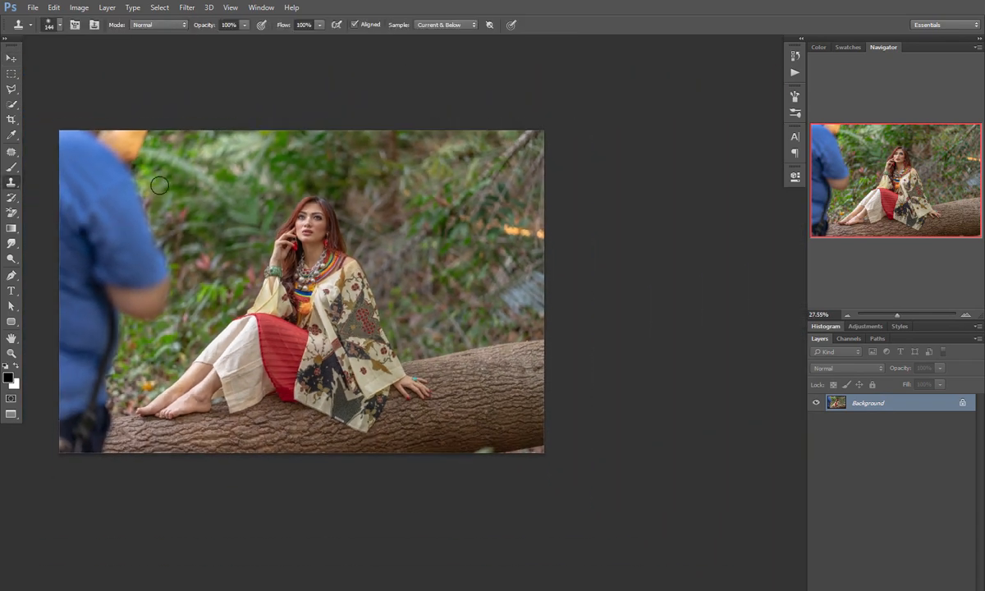
{"action": "mouse_move", "coordinate": [174, 176]}
{"action": "left_mouse_down"}
{"action": "mouse_move", "coordinate": [184, 182]}
{"action": "mouse_move", "coordinate": [170, 169]}
{"action": "left_mouse_up"}
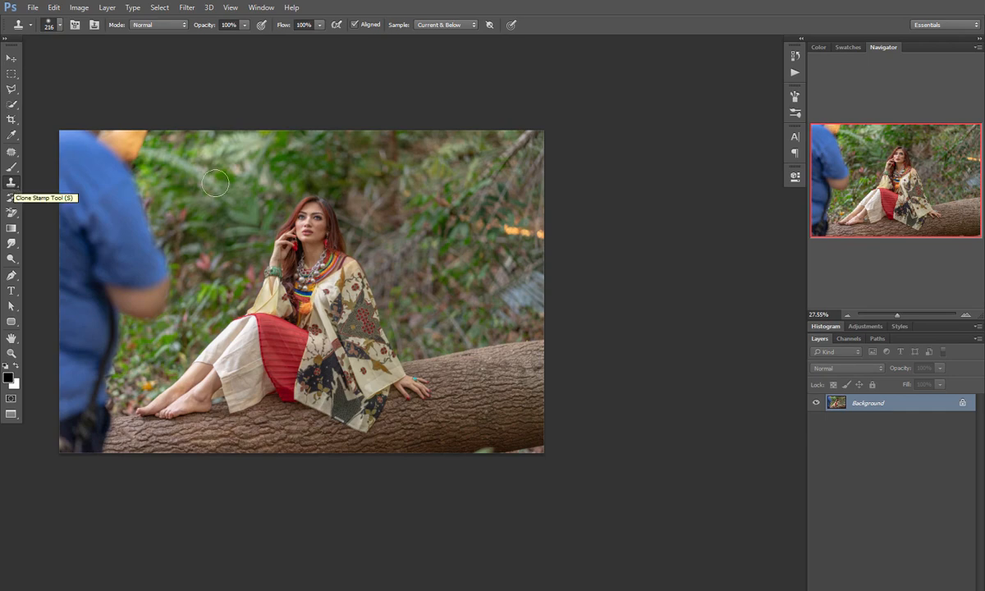
{"action": "left_click", "coordinate": [178, 163], "text": "alt"}
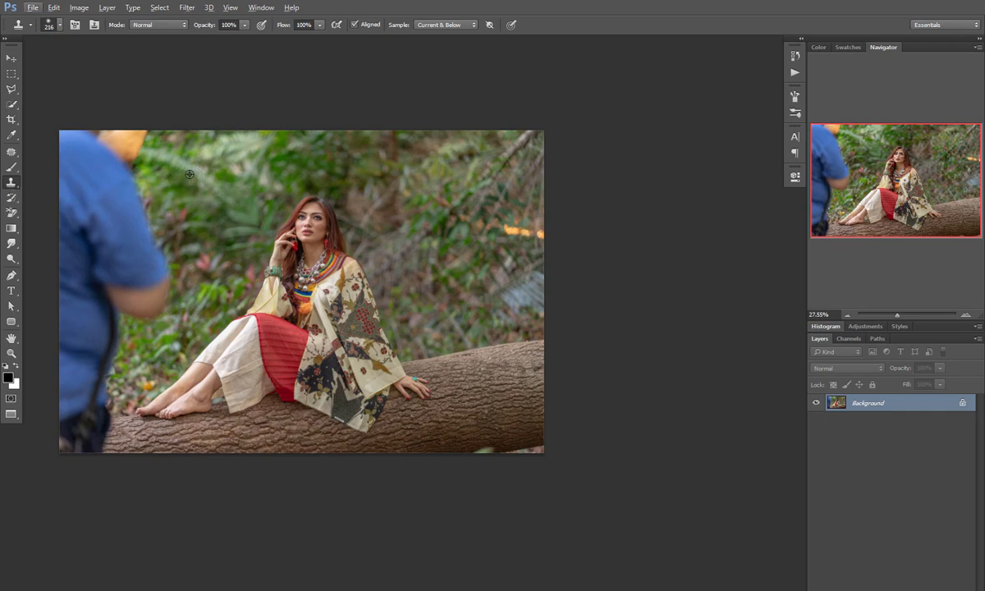
{"action": "scroll", "coordinate": [325, 202], "scroll_direction": "up", "scroll_amount": 3}
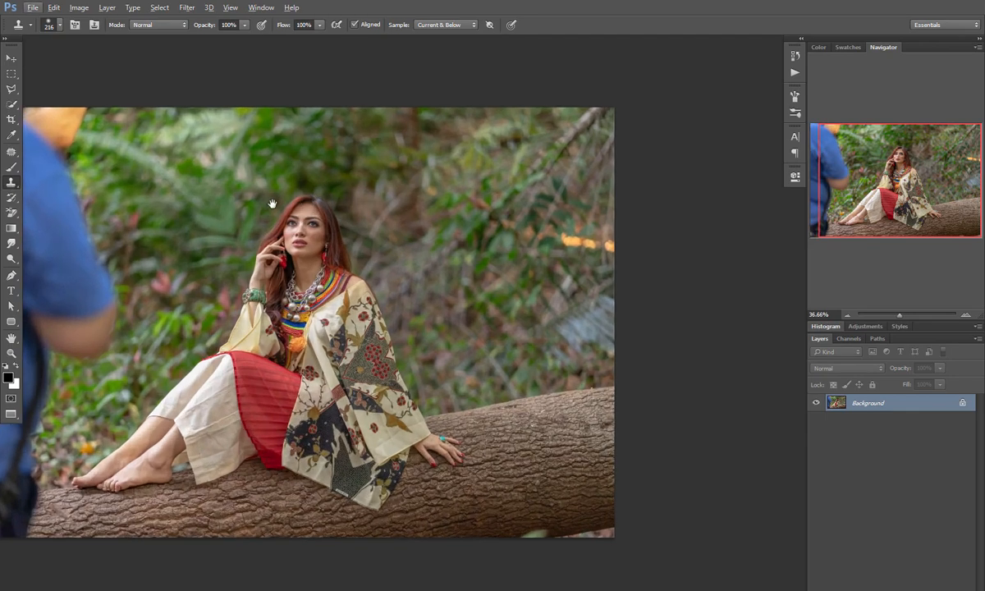
{"action": "left_click_drag", "start_coordinate": [272, 204], "coordinate": [403, 192]}
{"action": "scroll", "coordinate": [406, 192], "scroll_direction": "up", "scroll_amount": 1}
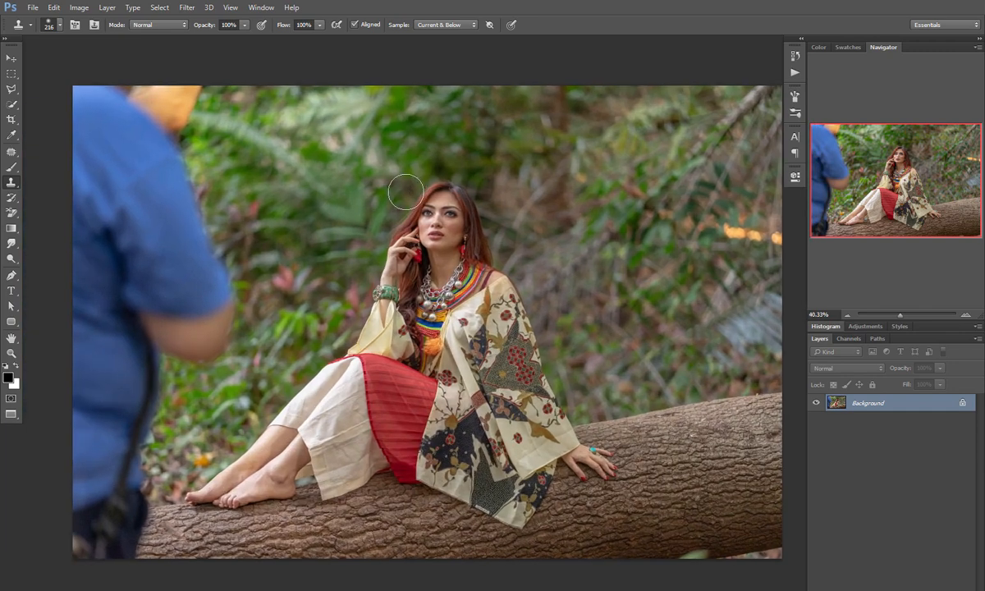
{"action": "scroll", "coordinate": [406, 192], "scroll_direction": "down", "scroll_amount": 1}
{"action": "scroll", "coordinate": [405, 192], "scroll_direction": "up", "scroll_amount": 1}
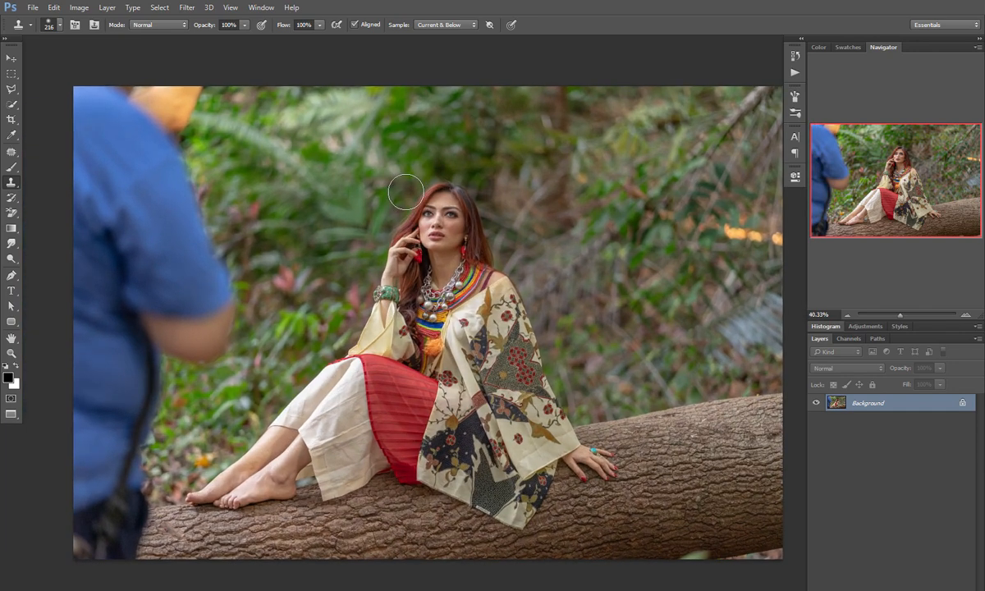
{"action": "scroll", "coordinate": [405, 192], "scroll_direction": "up", "scroll_amount": 1}
{"action": "left_click_drag", "start_coordinate": [405, 192], "coordinate": [449, 172]}
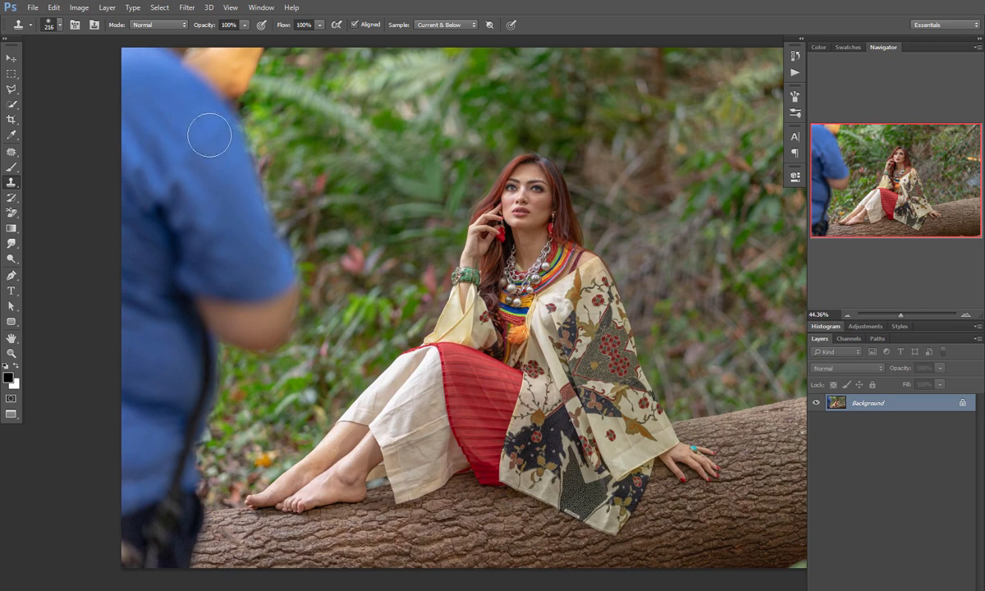
{"action": "left_click_drag", "start_coordinate": [278, 157], "coordinate": [304, 172]}
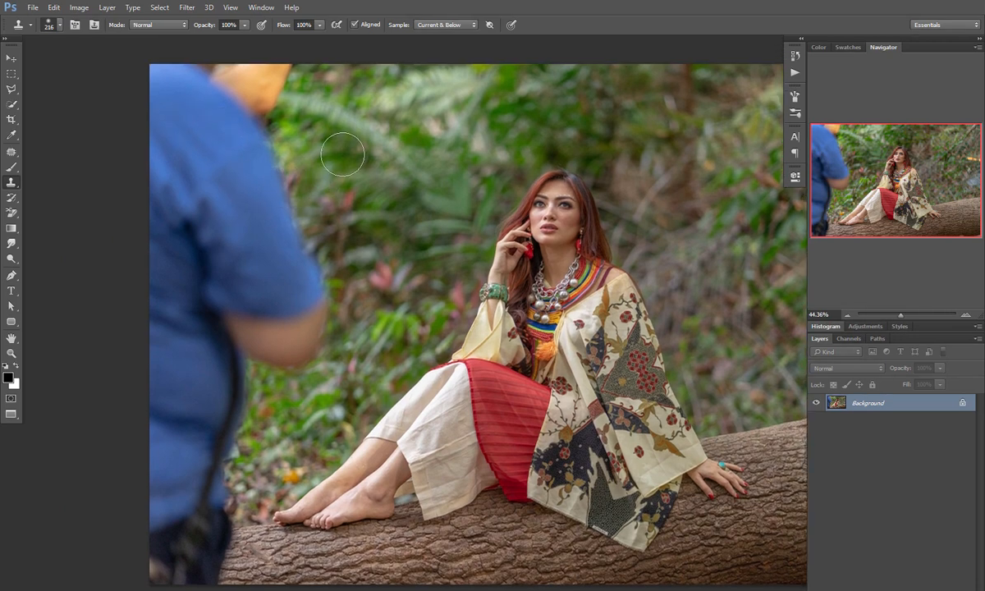
Clone green foliage over the orange shape and the upper back of the blurred man in blue.
{"action": "key", "text": "alt"}
{"action": "left_click", "coordinate": [11, 185]}
{"action": "left_click", "coordinate": [342, 136], "text": "alt"}
{"action": "mouse_move", "coordinate": [282, 82]}
{"action": "left_mouse_down"}
{"action": "mouse_move", "coordinate": [251, 89]}
{"action": "mouse_move", "coordinate": [284, 79]}
{"action": "mouse_move", "coordinate": [262, 113]}
{"action": "mouse_move", "coordinate": [297, 210]}
{"action": "mouse_move", "coordinate": [242, 137]}
{"action": "mouse_move", "coordinate": [349, 153]}
{"action": "mouse_move", "coordinate": [204, 120]}
{"action": "mouse_move", "coordinate": [224, 104]}
{"action": "mouse_move", "coordinate": [216, 91]}
{"action": "mouse_move", "coordinate": [179, 92]}
{"action": "mouse_move", "coordinate": [163, 75]}
{"action": "mouse_move", "coordinate": [155, 82]}
{"action": "mouse_move", "coordinate": [192, 121]}
{"action": "mouse_move", "coordinate": [226, 128]}
{"action": "mouse_move", "coordinate": [176, 139]}
{"action": "mouse_move", "coordinate": [167, 122]}
{"action": "mouse_move", "coordinate": [167, 148]}
{"action": "mouse_move", "coordinate": [263, 178]}
{"action": "mouse_move", "coordinate": [244, 182]}
{"action": "mouse_move", "coordinate": [358, 155]}
{"action": "left_mouse_up"}
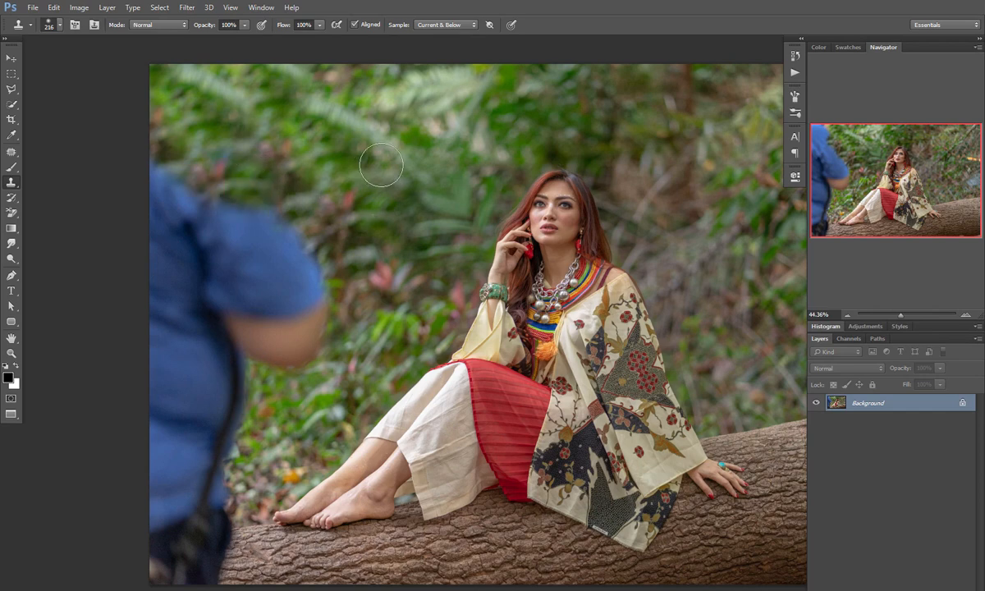
Clone foliage over the blurred man's arm and blue torso, working down towards his waist.
{"action": "left_click", "coordinate": [357, 251], "text": "alt"}
{"action": "mouse_move", "coordinate": [330, 263]}
{"action": "left_mouse_down"}
{"action": "mouse_move", "coordinate": [318, 348]}
{"action": "mouse_move", "coordinate": [313, 302]}
{"action": "mouse_move", "coordinate": [293, 335]}
{"action": "mouse_move", "coordinate": [294, 262]}
{"action": "mouse_move", "coordinate": [342, 220]}
{"action": "mouse_move", "coordinate": [286, 215]}
{"action": "mouse_move", "coordinate": [289, 349]}
{"action": "mouse_move", "coordinate": [292, 301]}
{"action": "mouse_move", "coordinate": [297, 341]}
{"action": "mouse_move", "coordinate": [268, 317]}
{"action": "mouse_move", "coordinate": [269, 353]}
{"action": "mouse_move", "coordinate": [262, 222]}
{"action": "mouse_move", "coordinate": [159, 174]}
{"action": "mouse_move", "coordinate": [229, 284]}
{"action": "mouse_move", "coordinate": [249, 343]}
{"action": "mouse_move", "coordinate": [251, 425]}
{"action": "left_mouse_up"}
{"action": "left_click", "coordinate": [362, 220], "text": "alt"}
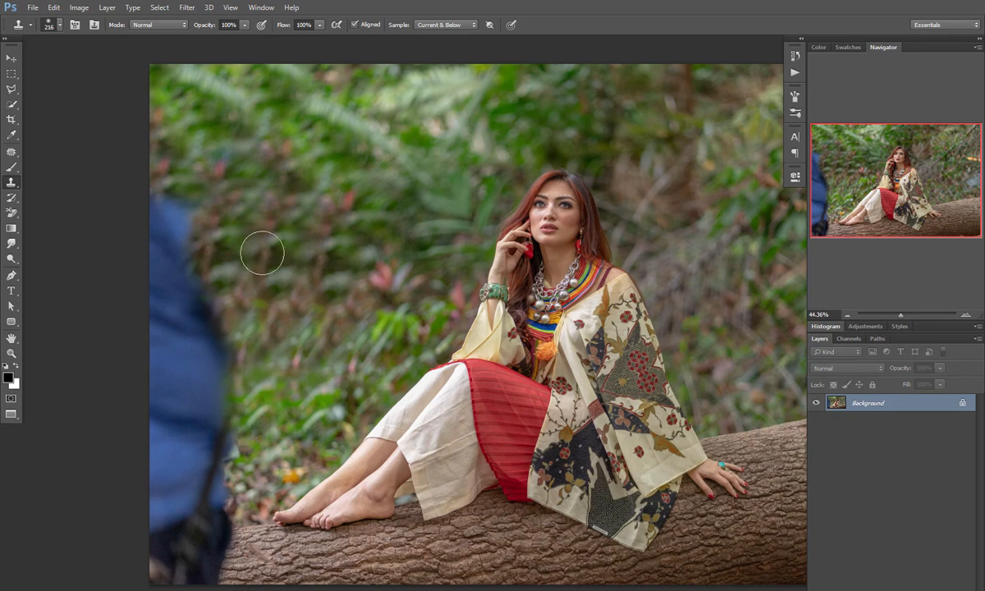
{"action": "mouse_move", "coordinate": [173, 194]}
{"action": "left_mouse_down"}
{"action": "mouse_move", "coordinate": [192, 211]}
{"action": "mouse_move", "coordinate": [164, 209]}
{"action": "mouse_move", "coordinate": [195, 257]}
{"action": "mouse_move", "coordinate": [197, 291]}
{"action": "left_mouse_up"}
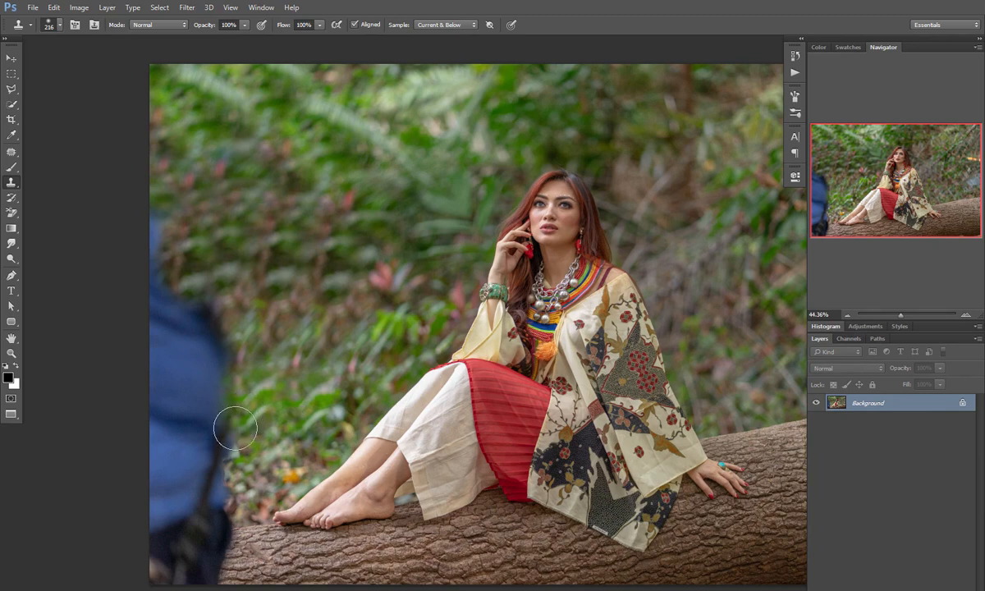
{"action": "mouse_move", "coordinate": [231, 418]}
{"action": "left_mouse_down"}
{"action": "mouse_move", "coordinate": [225, 326]}
{"action": "mouse_move", "coordinate": [205, 310]}
{"action": "mouse_move", "coordinate": [197, 338]}
{"action": "mouse_move", "coordinate": [198, 307]}
{"action": "mouse_move", "coordinate": [187, 343]}
{"action": "mouse_move", "coordinate": [172, 204]}
{"action": "mouse_move", "coordinate": [173, 286]}
{"action": "mouse_move", "coordinate": [168, 227]}
{"action": "mouse_move", "coordinate": [162, 300]}
{"action": "mouse_move", "coordinate": [171, 384]}
{"action": "left_mouse_up"}
{"action": "mouse_move", "coordinate": [170, 383]}
{"action": "left_mouse_down"}
{"action": "mouse_move", "coordinate": [164, 468]}
{"action": "mouse_move", "coordinate": [184, 486]}
{"action": "mouse_move", "coordinate": [222, 460]}
{"action": "mouse_move", "coordinate": [246, 501]}
{"action": "mouse_move", "coordinate": [232, 504]}
{"action": "left_mouse_up"}
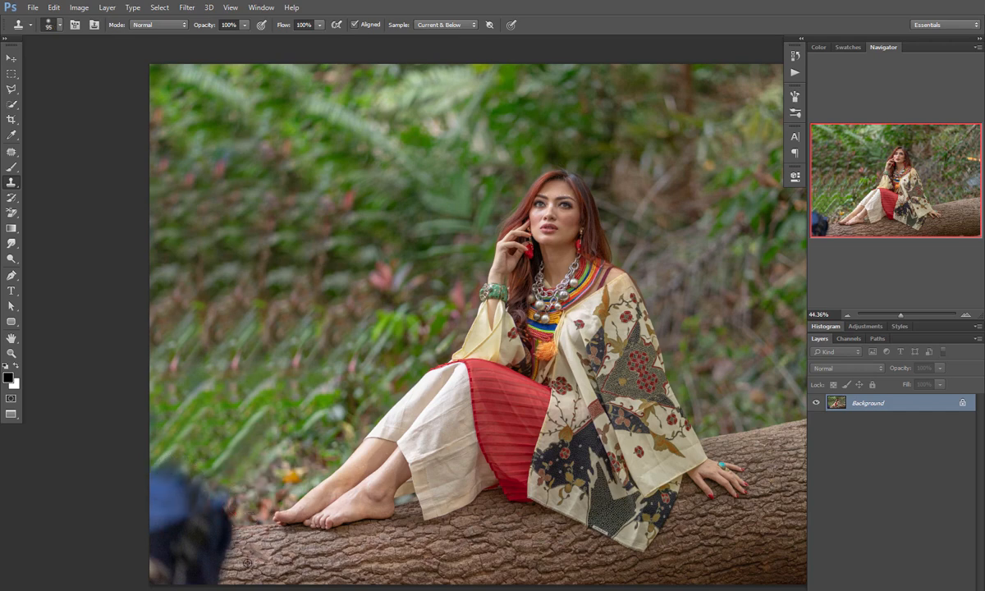
Reduce the clone brush to 95 px and cover the remaining blue shirt above the log with nearby foliage.
{"action": "left_click", "coordinate": [255, 483], "text": "alt"}
{"action": "left_click_drag", "start_coordinate": [238, 494], "coordinate": [156, 471]}
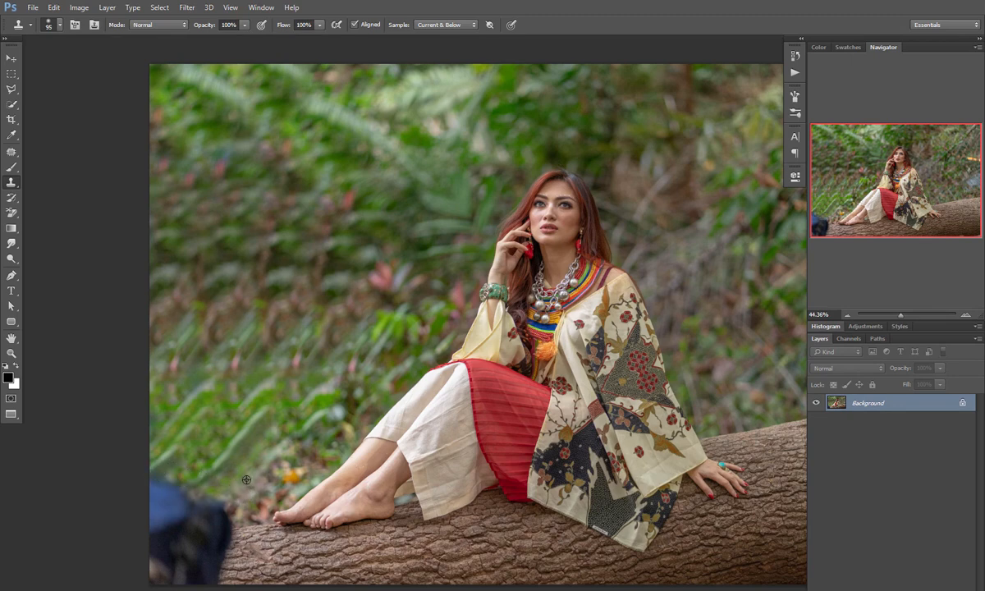
{"action": "mouse_move", "coordinate": [239, 510]}
{"action": "left_mouse_down"}
{"action": "mouse_move", "coordinate": [208, 515]}
{"action": "mouse_move", "coordinate": [206, 502]}
{"action": "mouse_move", "coordinate": [159, 482]}
{"action": "mouse_move", "coordinate": [177, 500]}
{"action": "mouse_move", "coordinate": [154, 517]}
{"action": "mouse_move", "coordinate": [215, 502]}
{"action": "mouse_move", "coordinate": [201, 520]}
{"action": "mouse_move", "coordinate": [147, 514]}
{"action": "mouse_move", "coordinate": [221, 519]}
{"action": "mouse_move", "coordinate": [199, 509]}
{"action": "mouse_move", "coordinate": [232, 522]}
{"action": "mouse_move", "coordinate": [228, 497]}
{"action": "mouse_move", "coordinate": [271, 334]}
{"action": "mouse_move", "coordinate": [303, 309]}
{"action": "mouse_move", "coordinate": [327, 361]}
{"action": "left_mouse_up"}
Rebuild the log's upper edge across the dark trousers by cloning from the edge beside the toes with a 69 px brush.
{"action": "scroll", "coordinate": [226, 513], "scroll_direction": "up", "scroll_amount": 4}
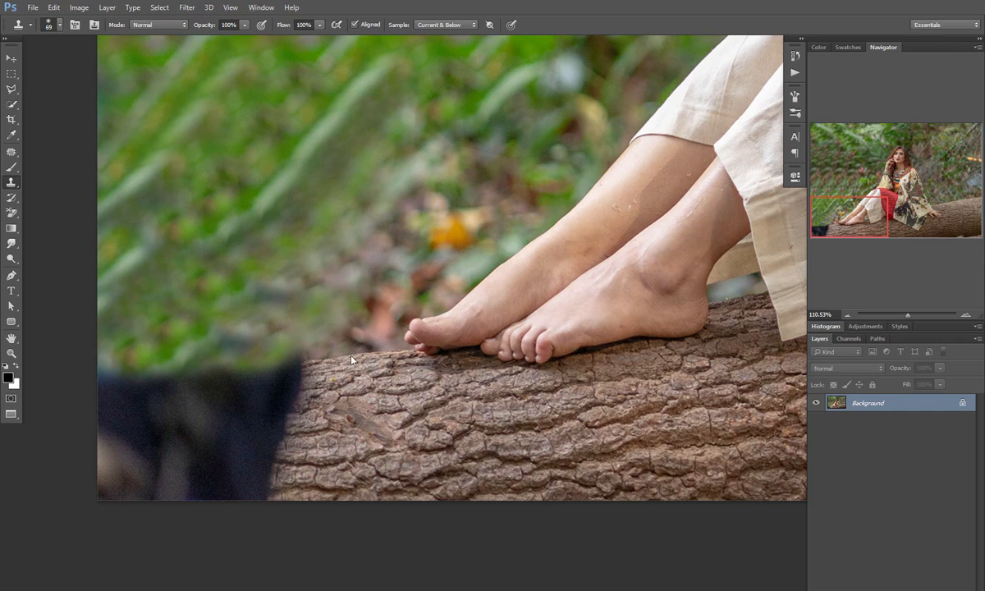
{"action": "left_click", "coordinate": [350, 356], "text": "alt"}
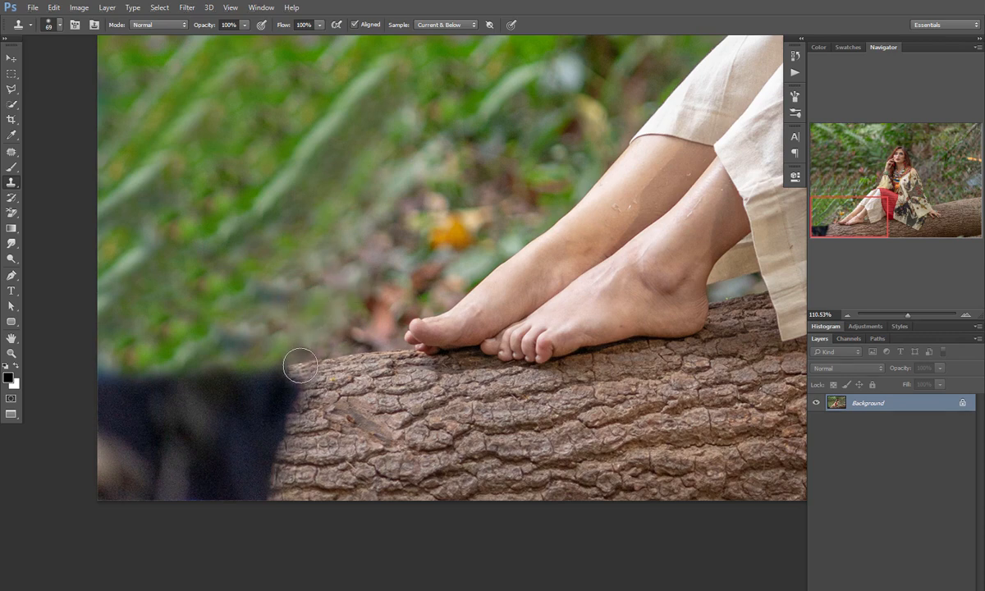
{"action": "mouse_move", "coordinate": [300, 366]}
{"action": "left_mouse_down"}
{"action": "mouse_move", "coordinate": [218, 363]}
{"action": "mouse_move", "coordinate": [189, 379]}
{"action": "mouse_move", "coordinate": [87, 396]}
{"action": "left_mouse_up"}
{"action": "left_click_drag", "start_coordinate": [310, 303], "coordinate": [323, 287]}
{"action": "left_click_drag", "start_coordinate": [351, 322], "coordinate": [348, 301]}
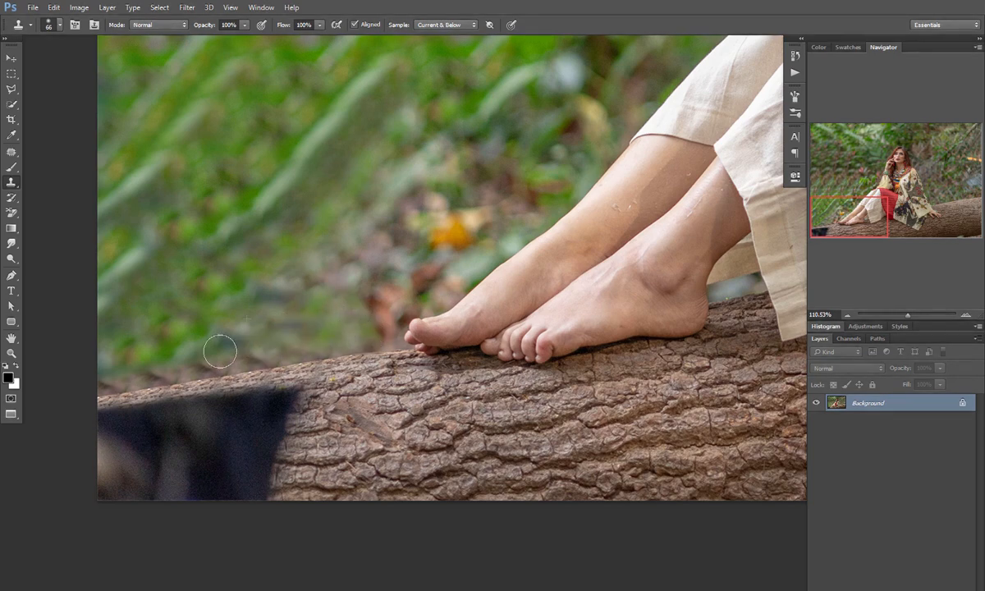
Clone tree bark over the rest of the dark trousers to complete the end of the log.
{"action": "key", "text": "l"}
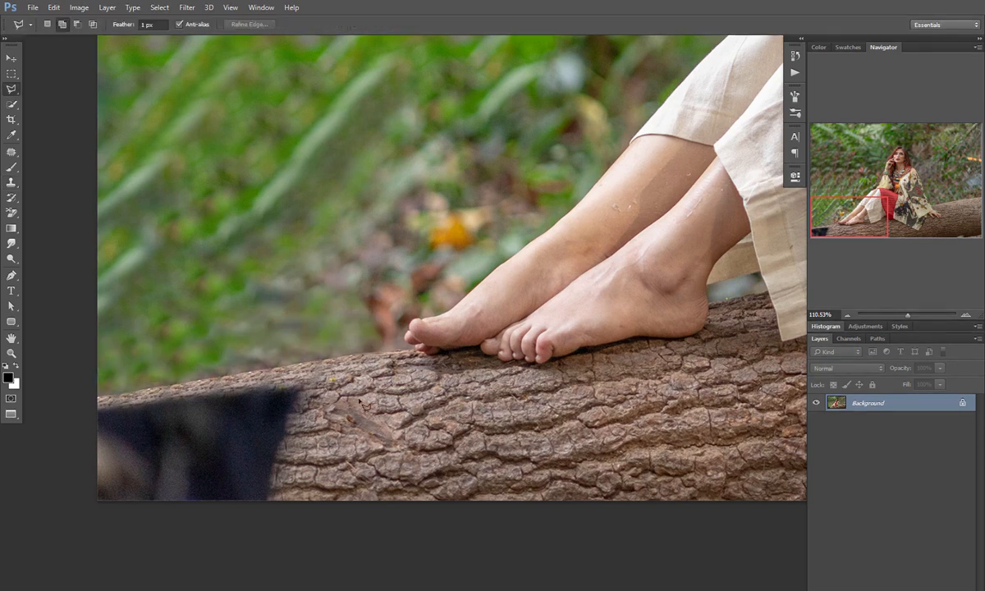
{"action": "key", "text": "s"}
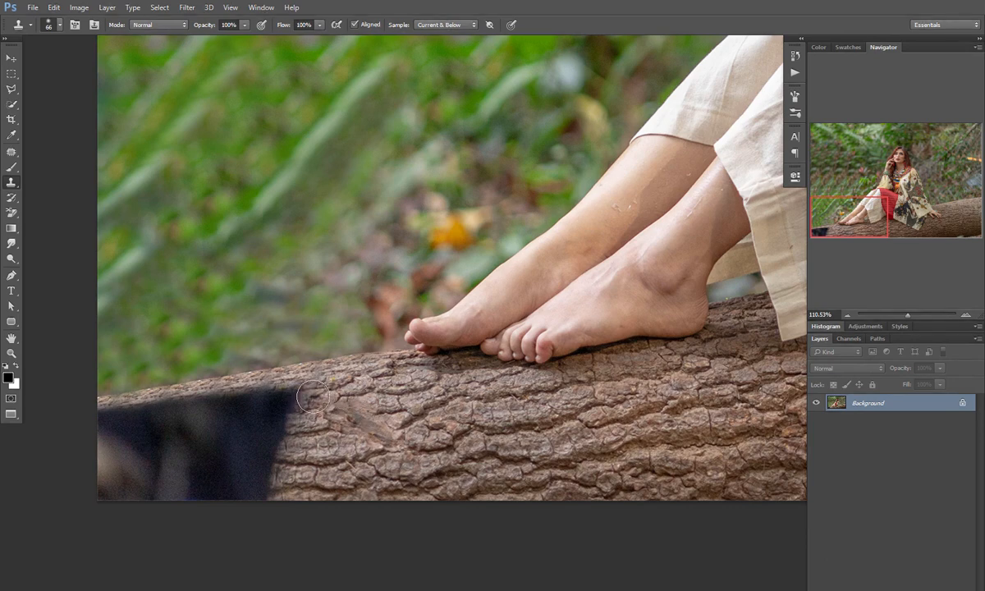
{"action": "mouse_move", "coordinate": [296, 400]}
{"action": "left_mouse_down"}
{"action": "mouse_move", "coordinate": [285, 456]}
{"action": "mouse_move", "coordinate": [270, 492]}
{"action": "mouse_move", "coordinate": [271, 397]}
{"action": "mouse_move", "coordinate": [244, 419]}
{"action": "mouse_move", "coordinate": [250, 465]}
{"action": "mouse_move", "coordinate": [248, 474]}
{"action": "mouse_move", "coordinate": [237, 465]}
{"action": "mouse_move", "coordinate": [234, 504]}
{"action": "mouse_move", "coordinate": [223, 398]}
{"action": "mouse_move", "coordinate": [220, 413]}
{"action": "mouse_move", "coordinate": [285, 405]}
{"action": "mouse_move", "coordinate": [213, 403]}
{"action": "mouse_move", "coordinate": [202, 417]}
{"action": "mouse_move", "coordinate": [198, 404]}
{"action": "mouse_move", "coordinate": [208, 499]}
{"action": "mouse_move", "coordinate": [182, 407]}
{"action": "mouse_move", "coordinate": [144, 408]}
{"action": "mouse_move", "coordinate": [153, 459]}
{"action": "mouse_move", "coordinate": [164, 461]}
{"action": "mouse_move", "coordinate": [176, 493]}
{"action": "mouse_move", "coordinate": [162, 487]}
{"action": "mouse_move", "coordinate": [155, 420]}
{"action": "mouse_move", "coordinate": [143, 412]}
{"action": "mouse_move", "coordinate": [107, 419]}
{"action": "mouse_move", "coordinate": [142, 456]}
{"action": "mouse_move", "coordinate": [154, 449]}
{"action": "mouse_move", "coordinate": [148, 493]}
{"action": "mouse_move", "coordinate": [103, 414]}
{"action": "mouse_move", "coordinate": [114, 498]}
{"action": "mouse_move", "coordinate": [103, 405]}
{"action": "left_mouse_up"}
{"action": "right_click", "coordinate": [287, 400], "text": "alt"}
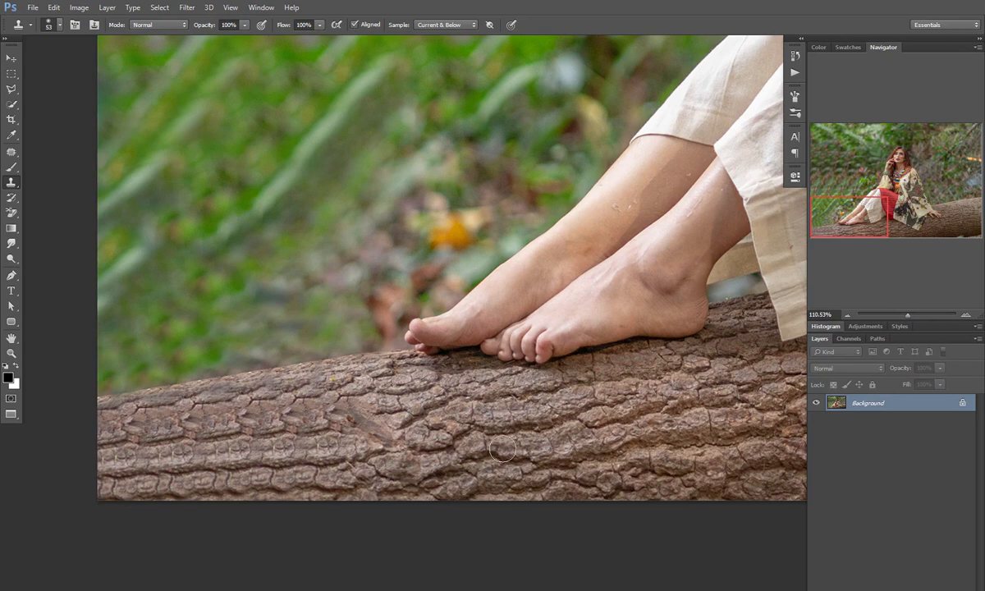
Break up the repeated foliage patterns in the cloned background with the Clone Stamp at 316 px.
{"action": "left_click", "coordinate": [847, 315]}
{"action": "left_click", "coordinate": [848, 315]}
{"action": "left_click", "coordinate": [848, 315]}
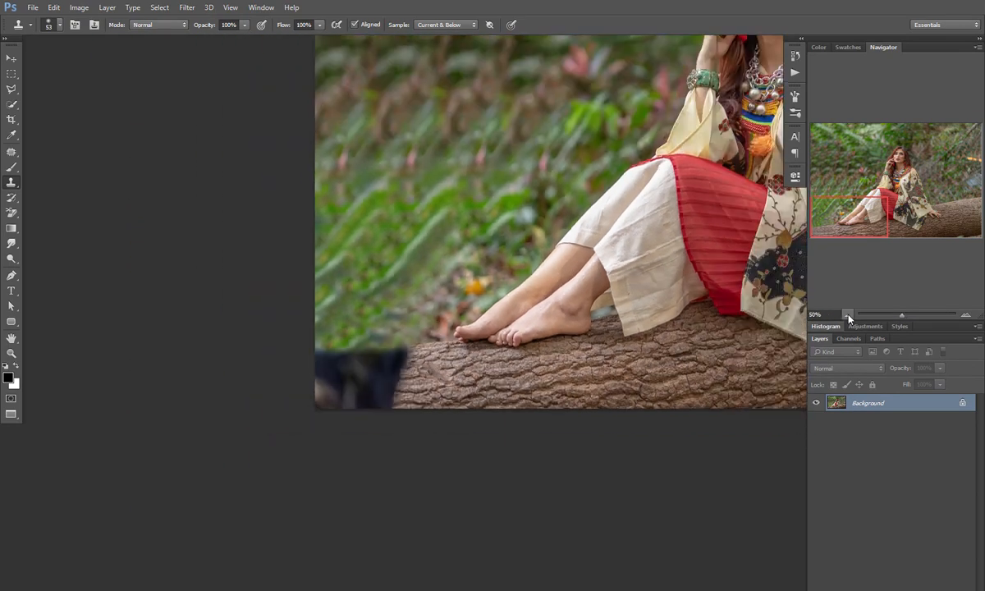
{"action": "left_click", "coordinate": [847, 315]}
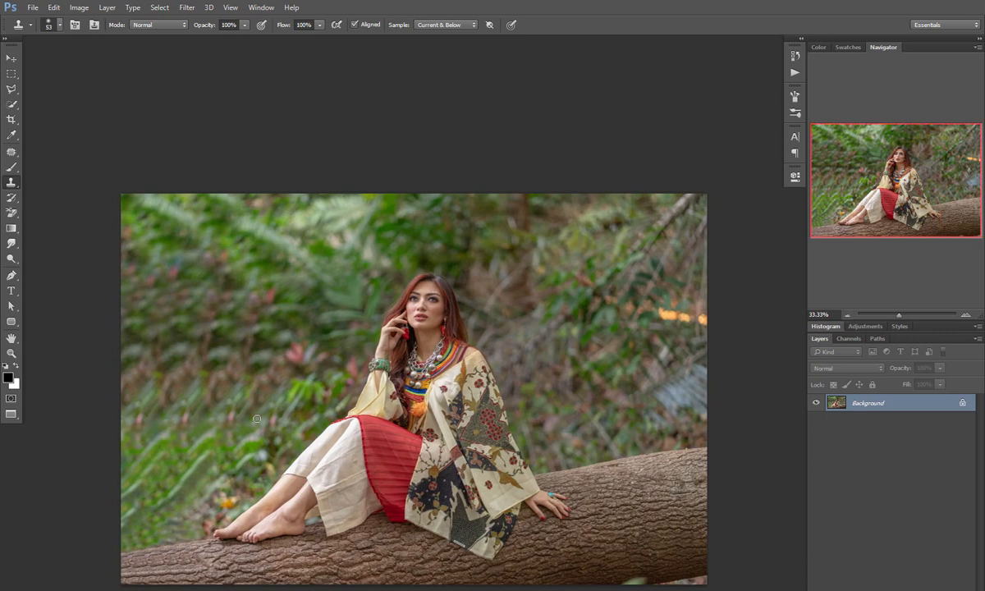
{"action": "scroll", "coordinate": [257, 418], "scroll_direction": "up", "scroll_amount": 3}
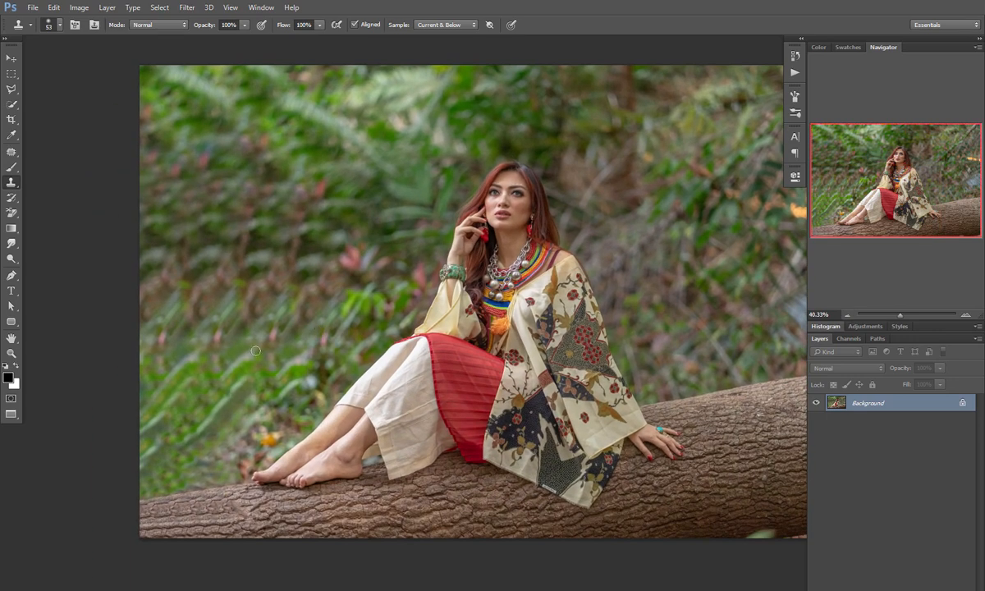
{"action": "mouse_move", "coordinate": [280, 211]}
{"action": "left_mouse_down"}
{"action": "mouse_move", "coordinate": [350, 192]}
{"action": "mouse_move", "coordinate": [341, 183]}
{"action": "left_mouse_up"}
{"action": "left_click", "coordinate": [321, 172], "text": "alt"}
{"action": "mouse_move", "coordinate": [239, 361]}
{"action": "left_mouse_down"}
{"action": "mouse_move", "coordinate": [249, 365]}
{"action": "mouse_move", "coordinate": [318, 243]}
{"action": "left_mouse_up"}
{"action": "left_click", "coordinate": [307, 194], "text": "alt"}
{"action": "mouse_move", "coordinate": [209, 355]}
{"action": "left_mouse_down"}
{"action": "mouse_move", "coordinate": [231, 390]}
{"action": "mouse_move", "coordinate": [195, 359]}
{"action": "mouse_move", "coordinate": [156, 411]}
{"action": "mouse_move", "coordinate": [194, 423]}
{"action": "mouse_move", "coordinate": [204, 409]}
{"action": "left_mouse_up"}
{"action": "left_click", "coordinate": [329, 340]}
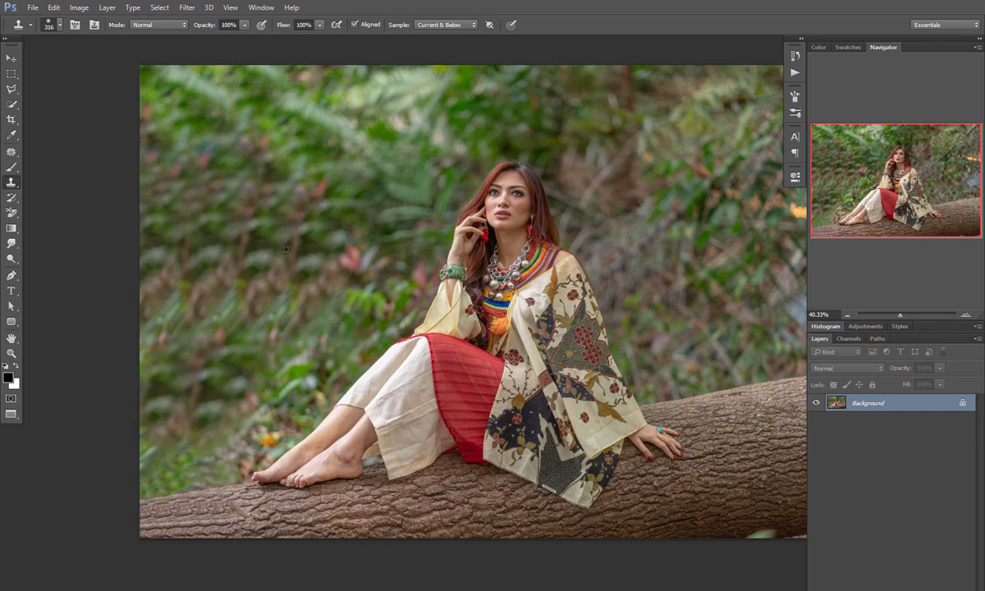
{"action": "left_click", "coordinate": [267, 204], "text": "alt"}
{"action": "left_click", "coordinate": [320, 252]}
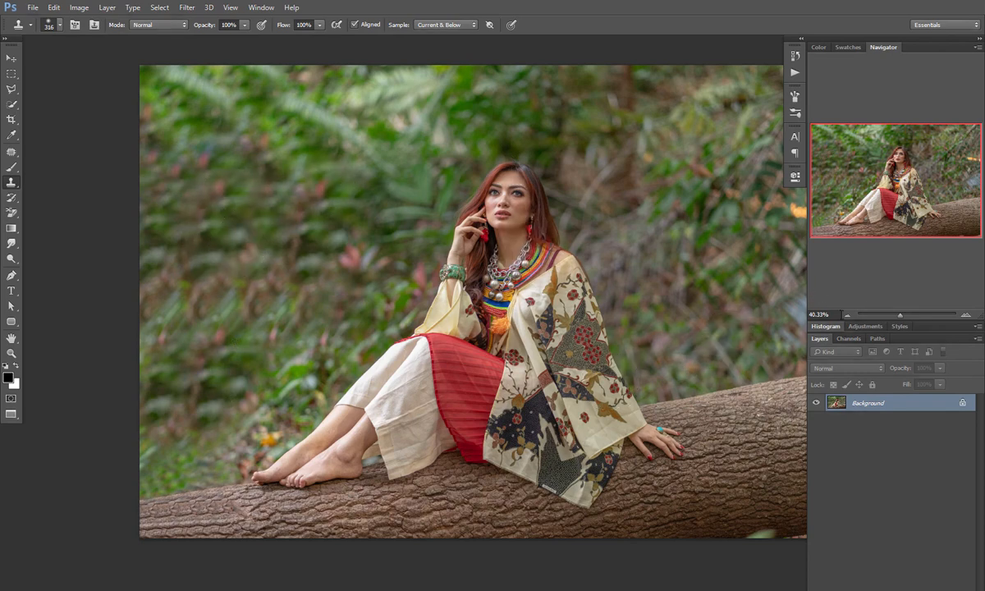
Start a Pen tool path around the toes and along the top of the woman's foot, undoing the misplaced last anchor.
{"action": "left_click", "coordinate": [12, 58]}
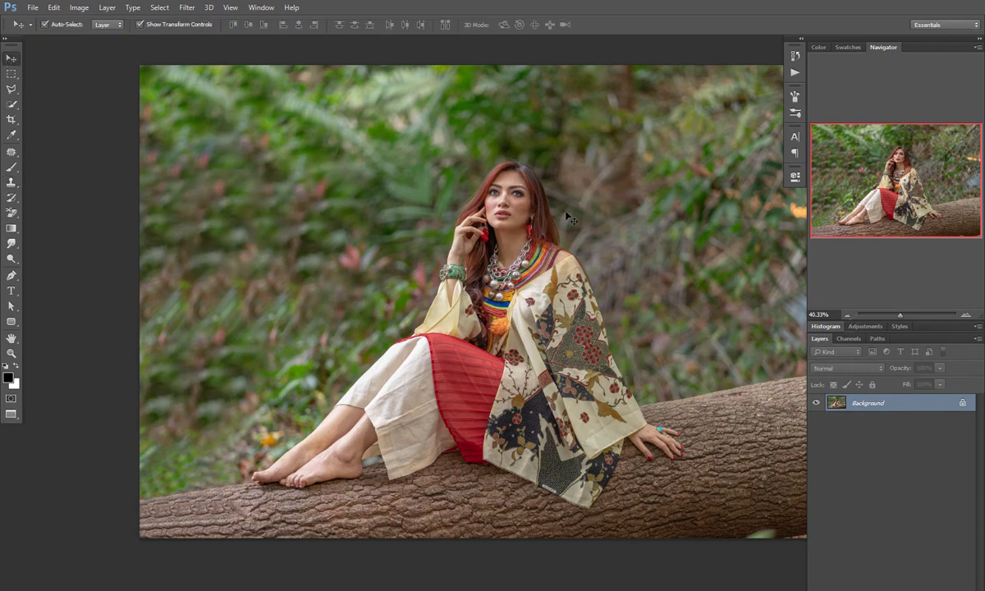
{"action": "left_click_drag", "start_coordinate": [559, 227], "coordinate": [542, 230]}
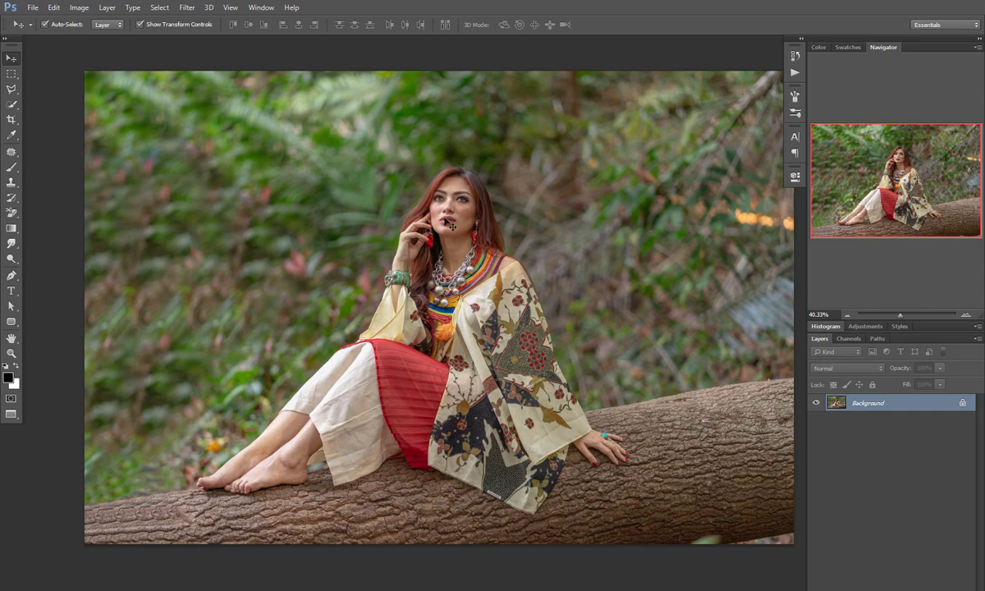
{"action": "scroll", "coordinate": [230, 477], "scroll_direction": "up", "scroll_amount": 10}
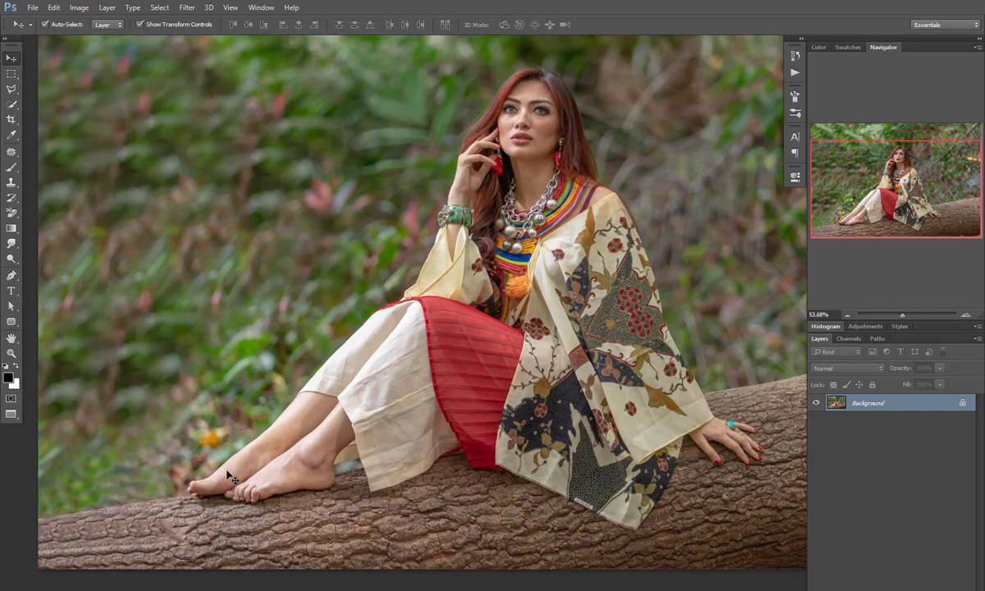
{"action": "scroll", "coordinate": [230, 477], "scroll_direction": "up", "scroll_amount": 2}
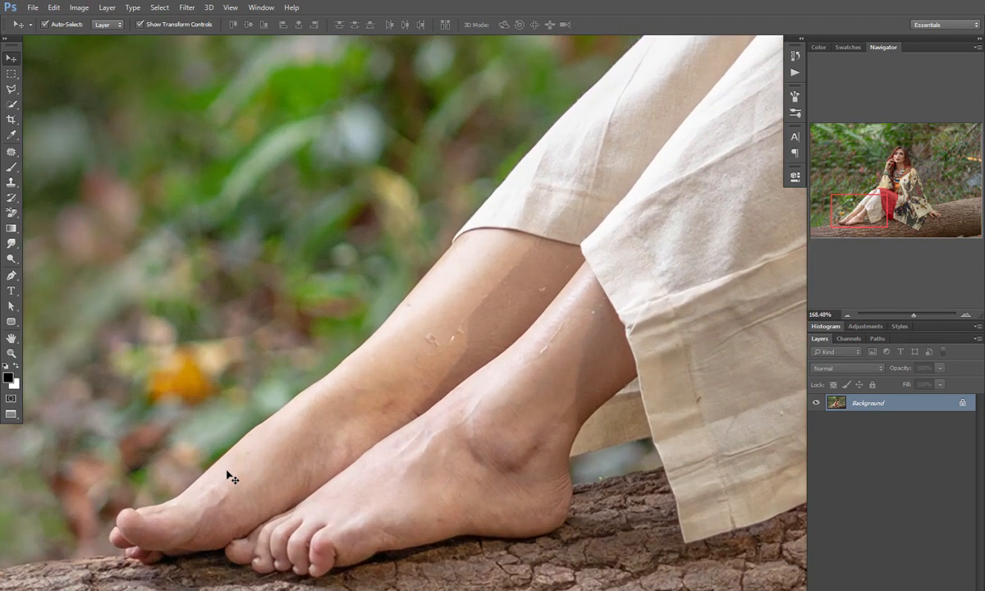
{"action": "scroll", "coordinate": [229, 476], "scroll_direction": "up", "scroll_amount": 1}
{"action": "left_click_drag", "start_coordinate": [194, 469], "coordinate": [355, 365]}
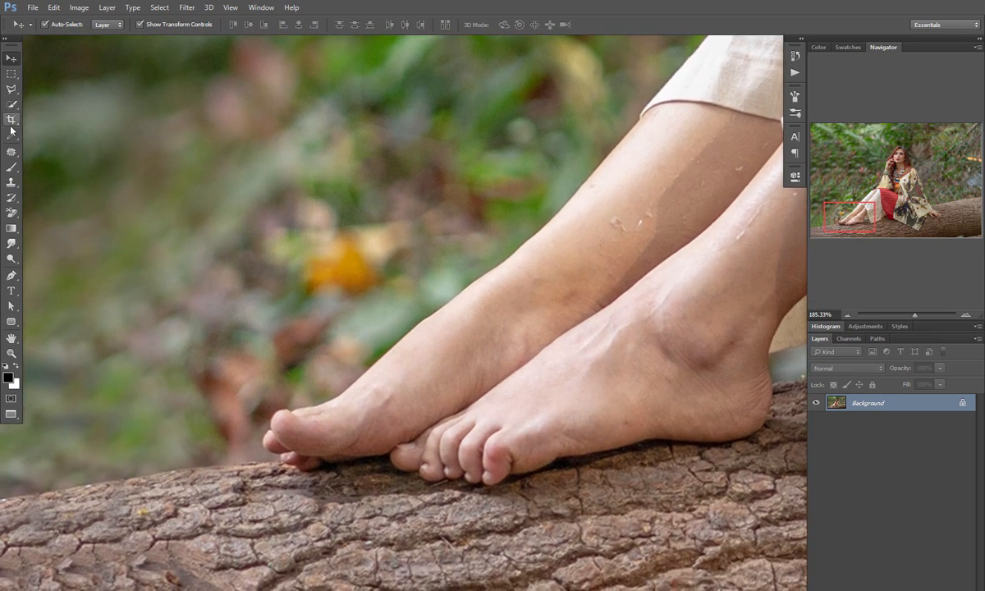
{"action": "left_click", "coordinate": [12, 276]}
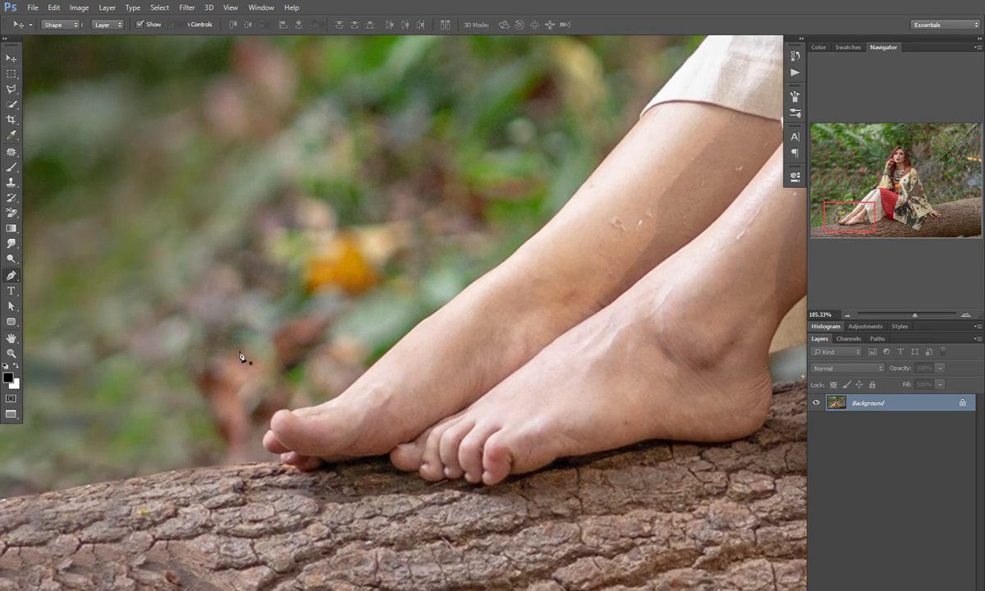
{"action": "scroll", "coordinate": [282, 466], "scroll_direction": "up", "scroll_amount": 7}
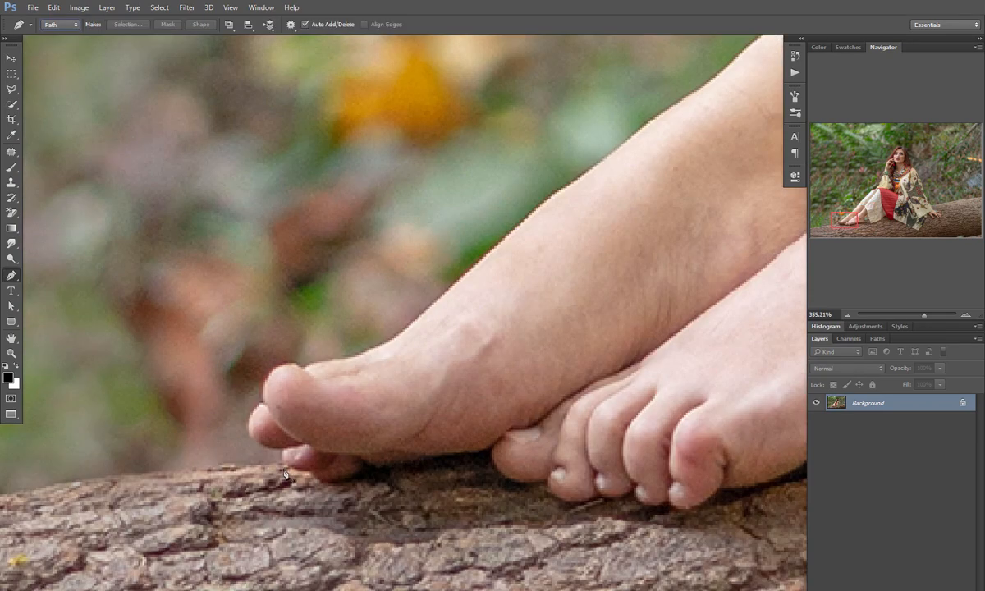
{"action": "left_click", "coordinate": [307, 369]}
{"action": "left_click_drag", "start_coordinate": [345, 359], "coordinate": [357, 356]}
{"action": "left_click_drag", "start_coordinate": [418, 321], "coordinate": [443, 297]}
{"action": "left_click_drag", "start_coordinate": [617, 186], "coordinate": [543, 185]}
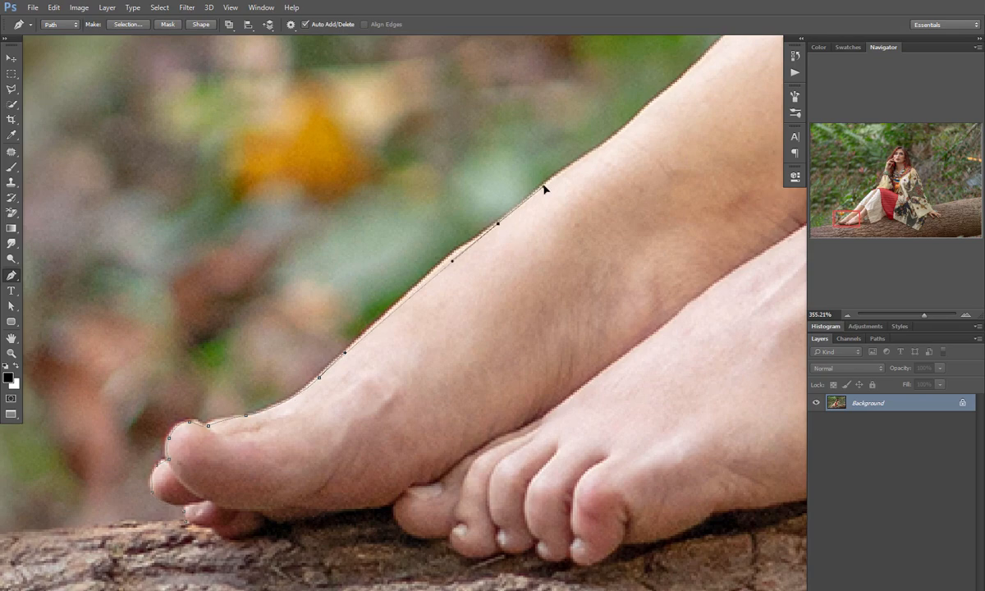
{"action": "key", "text": "ctrl+z"}
Continue the path along the ankle and shin up to the hem of the white trousers.
{"action": "left_click_drag", "start_coordinate": [451, 257], "coordinate": [471, 243]}
{"action": "left_click_drag", "start_coordinate": [536, 196], "coordinate": [546, 187]}
{"action": "left_click_drag", "start_coordinate": [587, 160], "coordinate": [436, 241]}
{"action": "left_click_drag", "start_coordinate": [503, 184], "coordinate": [510, 177]}
{"action": "left_click_drag", "start_coordinate": [566, 124], "coordinate": [379, 343]}
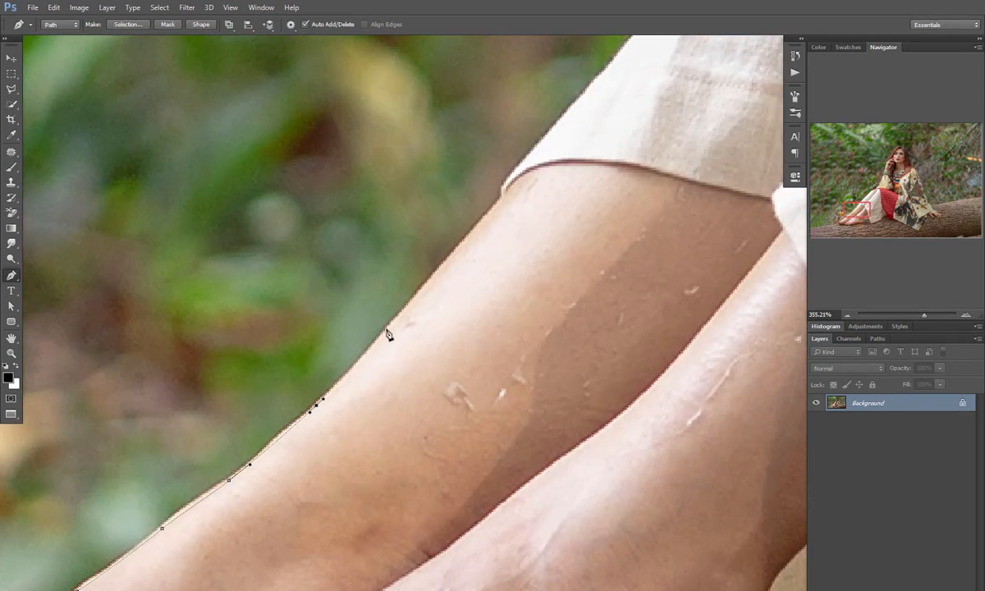
{"action": "left_click", "coordinate": [394, 321]}
{"action": "left_click_drag", "start_coordinate": [480, 222], "coordinate": [509, 179]}
Trace the path along the outer edge of the white trousers up to the red skirt.
{"action": "left_click", "coordinate": [577, 100]}
{"action": "left_click_drag", "start_coordinate": [582, 96], "coordinate": [164, 425]}
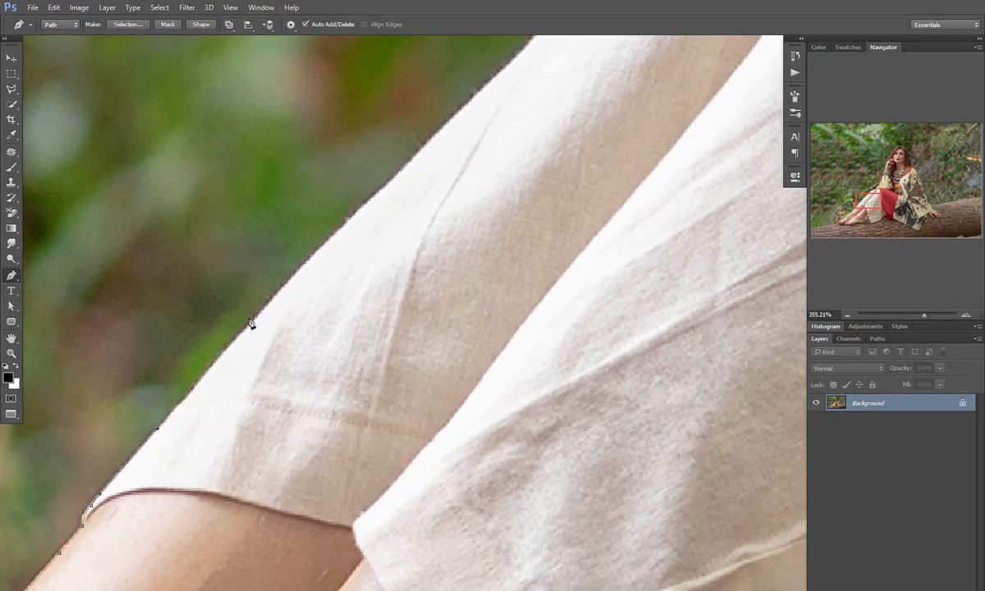
{"action": "left_click", "coordinate": [256, 315]}
{"action": "left_click", "coordinate": [370, 205]}
{"action": "left_click", "coordinate": [457, 118]}
{"action": "left_click_drag", "start_coordinate": [444, 146], "coordinate": [242, 406]}
{"action": "left_click", "coordinate": [313, 320]}
{"action": "left_click", "coordinate": [358, 269]}
{"action": "left_click", "coordinate": [396, 234]}
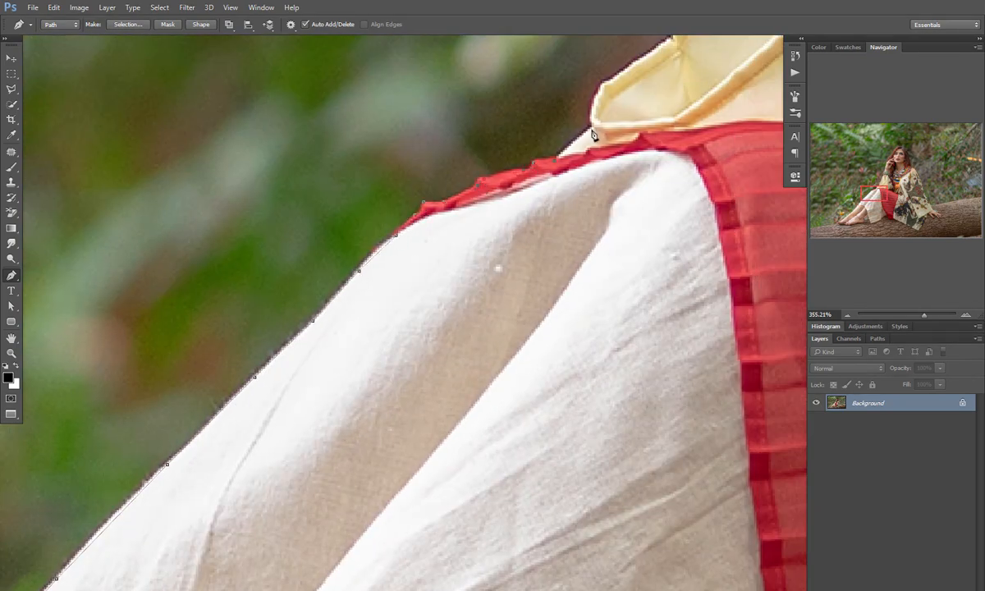
Extend the path past the red skirt's edge and up the cream sleeve to the green bracelet.
{"action": "left_click_drag", "start_coordinate": [595, 107], "coordinate": [274, 341]}
{"action": "left_click", "coordinate": [271, 332]}
{"action": "left_click", "coordinate": [322, 294]}
{"action": "left_click", "coordinate": [348, 277]}
{"action": "left_click", "coordinate": [380, 196]}
{"action": "left_click_drag", "start_coordinate": [420, 108], "coordinate": [375, 255]}
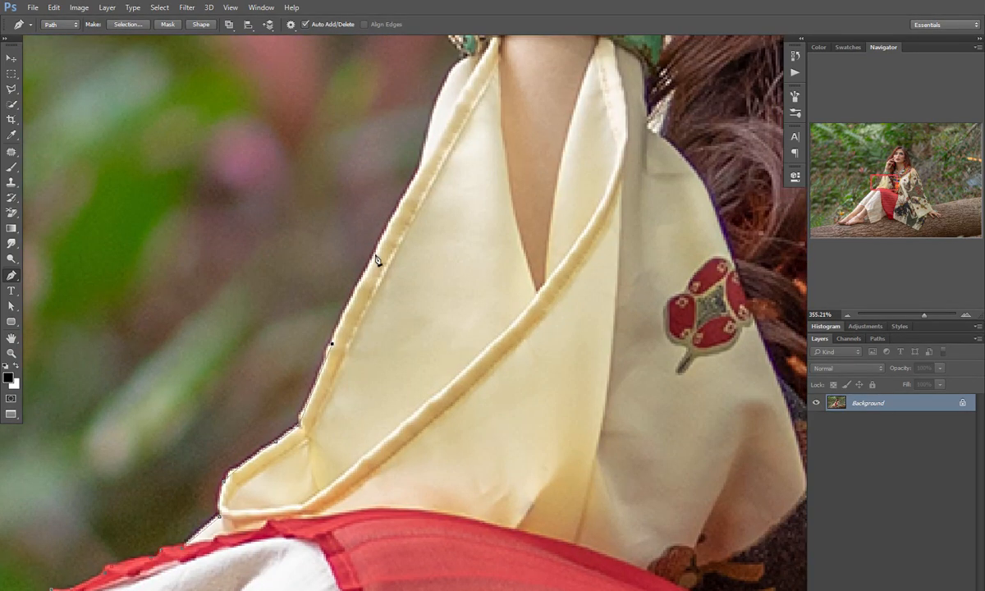
{"action": "left_click", "coordinate": [409, 189]}
{"action": "left_click_drag", "start_coordinate": [437, 96], "coordinate": [363, 301]}
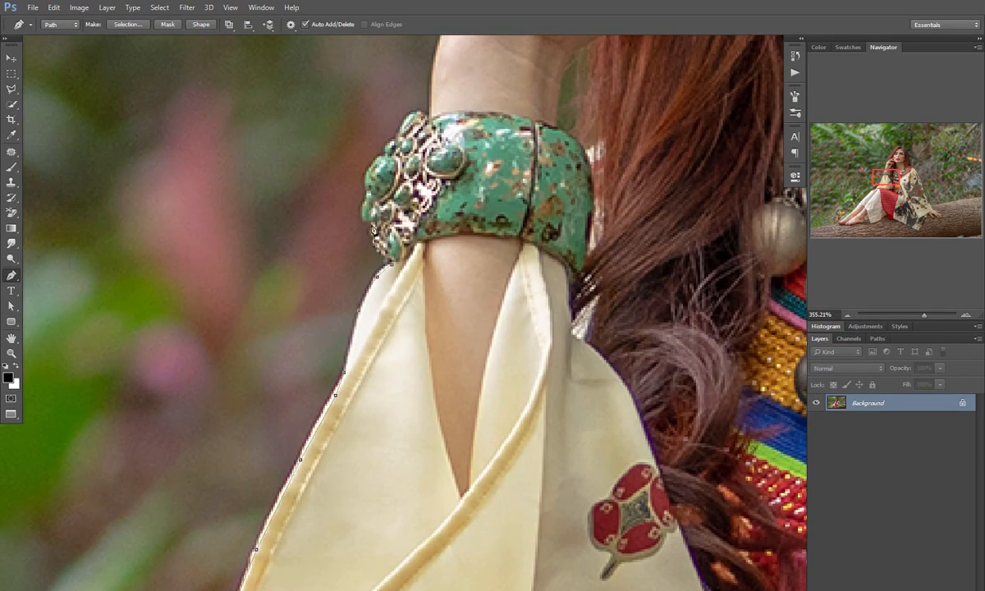
Trace the path around the green bracelet and up the outer edge of the wrist and raised hand.
{"action": "left_click_drag", "start_coordinate": [393, 147], "coordinate": [374, 336]}
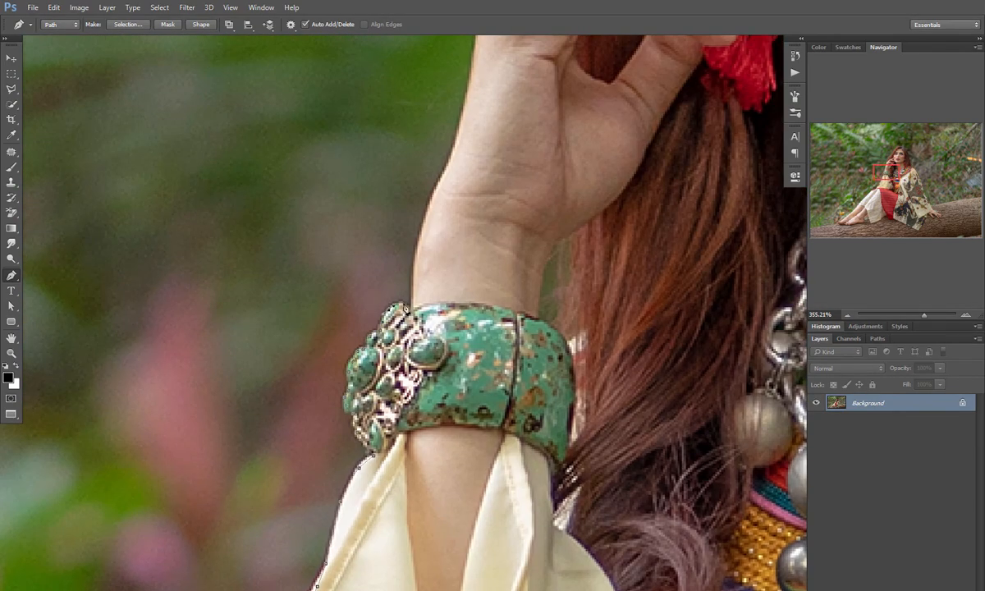
{"action": "left_click", "coordinate": [422, 233]}
{"action": "left_click", "coordinate": [437, 183]}
{"action": "left_click_drag", "start_coordinate": [469, 86], "coordinate": [470, 72]}
{"action": "left_click_drag", "start_coordinate": [476, 49], "coordinate": [299, 358]}
Continue the path from the raised hand along the outer edge of the hair to the crown of the head.
{"action": "scroll", "coordinate": [389, 284], "scroll_direction": "down", "scroll_amount": 4}
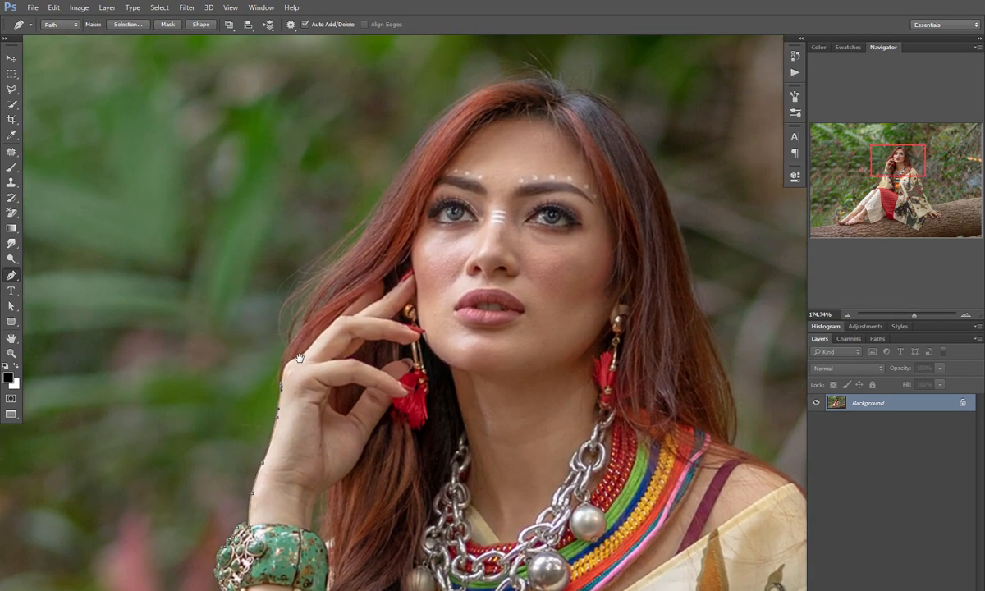
{"action": "scroll", "coordinate": [269, 361], "scroll_direction": "up", "scroll_amount": 1}
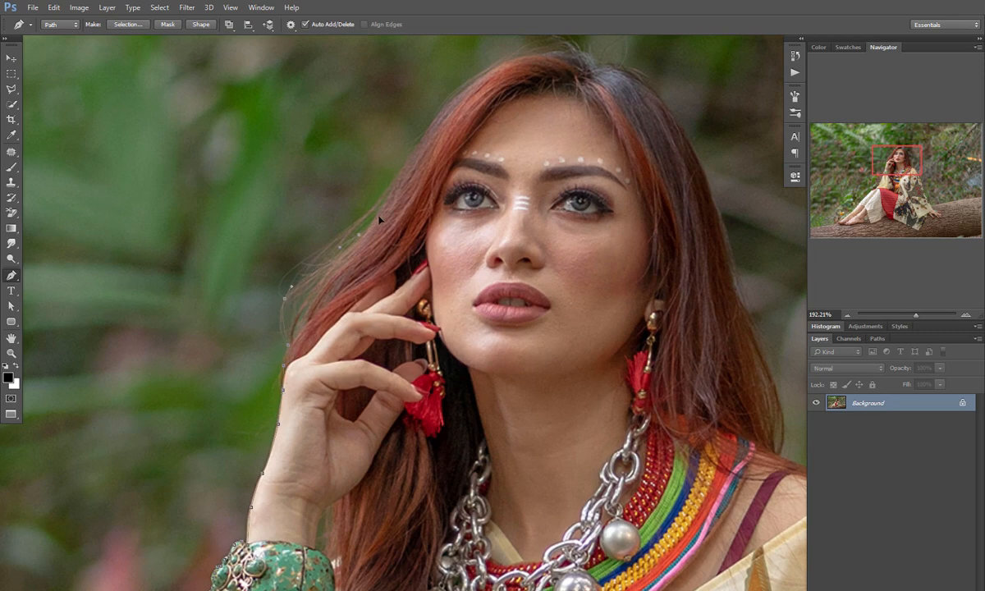
{"action": "left_click", "coordinate": [416, 146]}
{"action": "left_click_drag", "start_coordinate": [503, 64], "coordinate": [350, 174]}
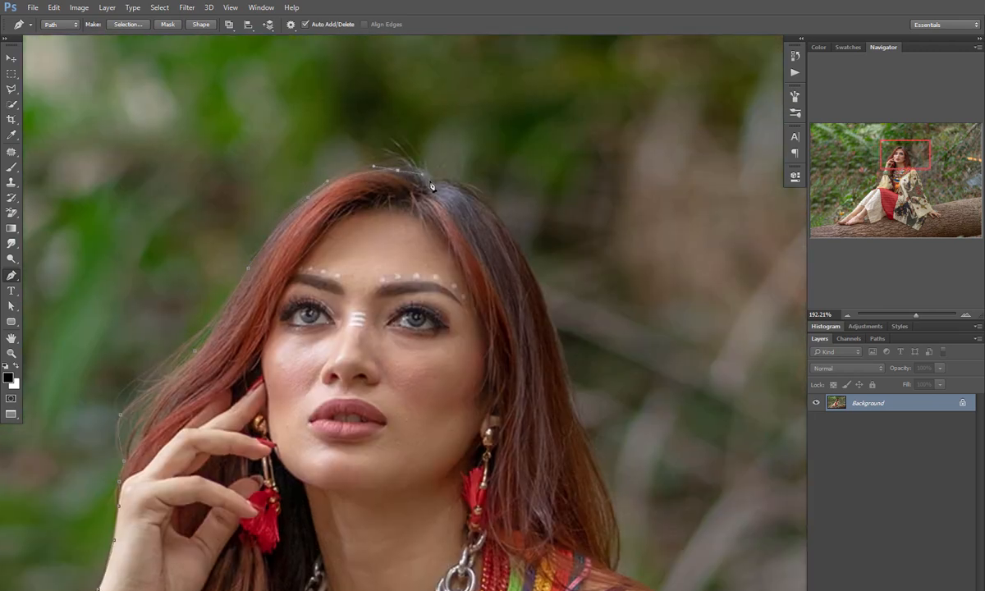
Continue the path from the crown down the outer edge of the hair and onto the shoulder.
{"action": "left_click_drag", "start_coordinate": [497, 218], "coordinate": [510, 232]}
{"action": "left_click_drag", "start_coordinate": [536, 395], "coordinate": [495, 311]}
{"action": "key", "text": "ctrl+z"}
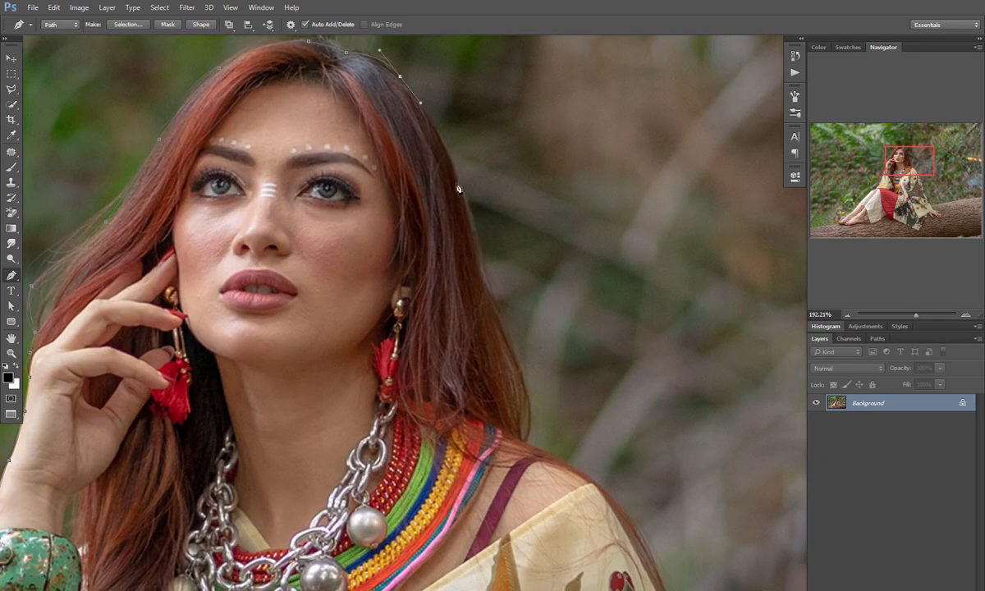
{"action": "left_click_drag", "start_coordinate": [456, 184], "coordinate": [468, 216]}
{"action": "left_click_drag", "start_coordinate": [498, 317], "coordinate": [508, 337]}
{"action": "left_click_drag", "start_coordinate": [531, 430], "coordinate": [338, 302]}
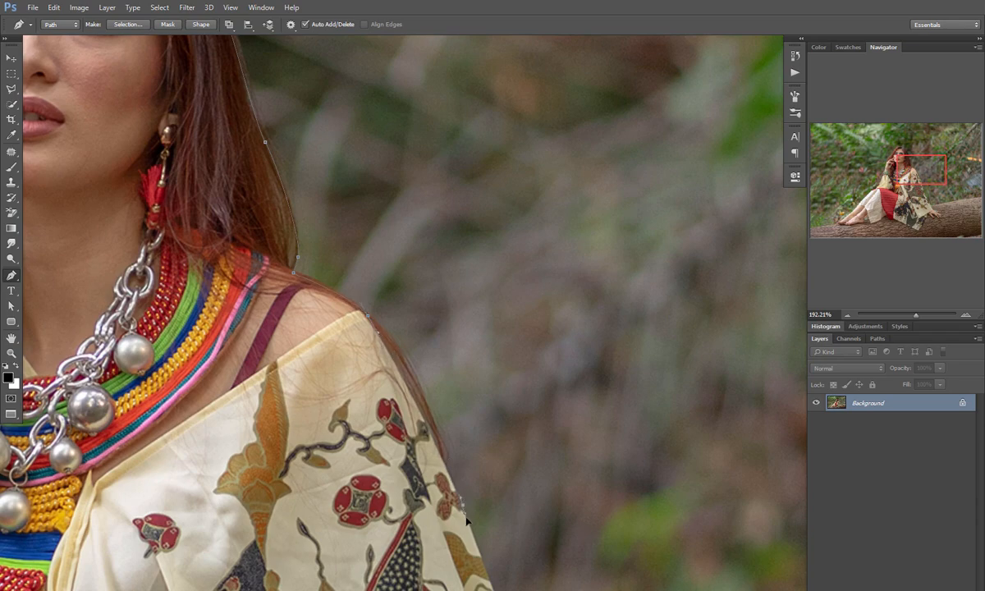
Trace the path down the outer edge of the patterned sleeve to where it meets the log.
{"action": "left_click_drag", "start_coordinate": [461, 541], "coordinate": [365, 202]}
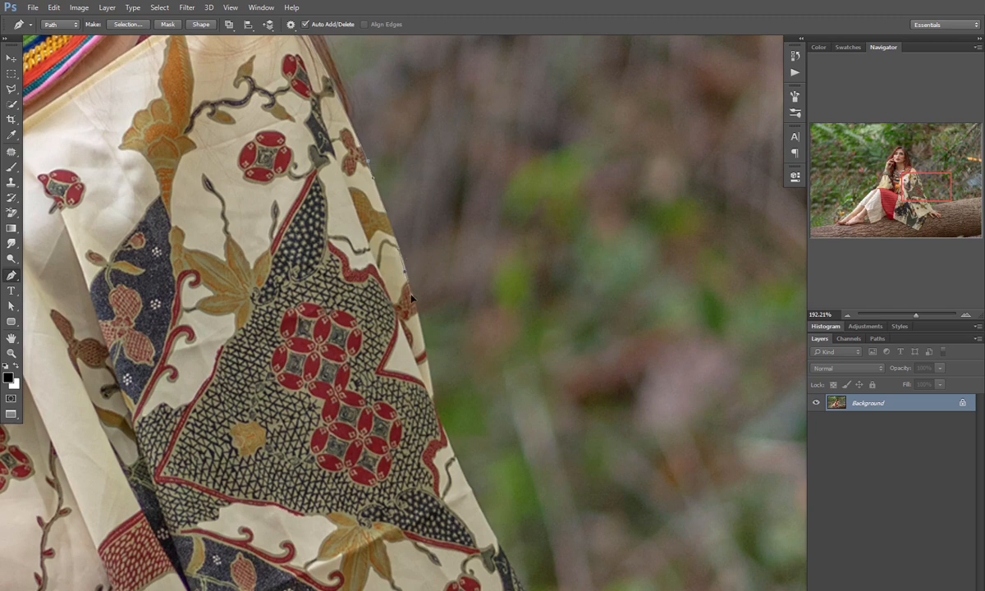
{"action": "scroll", "coordinate": [418, 334], "scroll_direction": "up", "scroll_amount": 2}
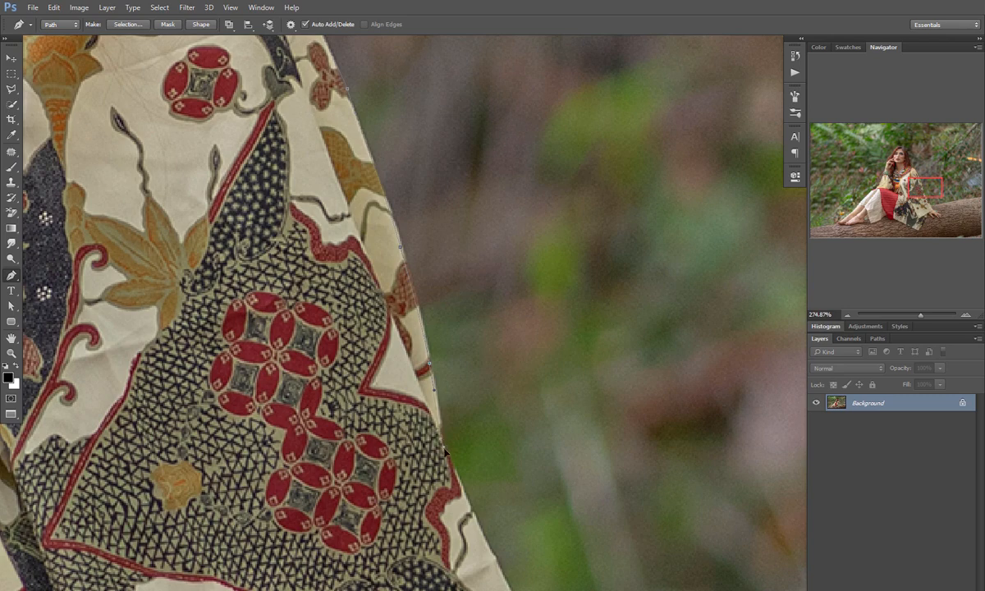
{"action": "scroll", "coordinate": [410, 386], "scroll_direction": "down", "scroll_amount": 3}
{"action": "scroll", "coordinate": [363, 345], "scroll_direction": "down", "scroll_amount": 3}
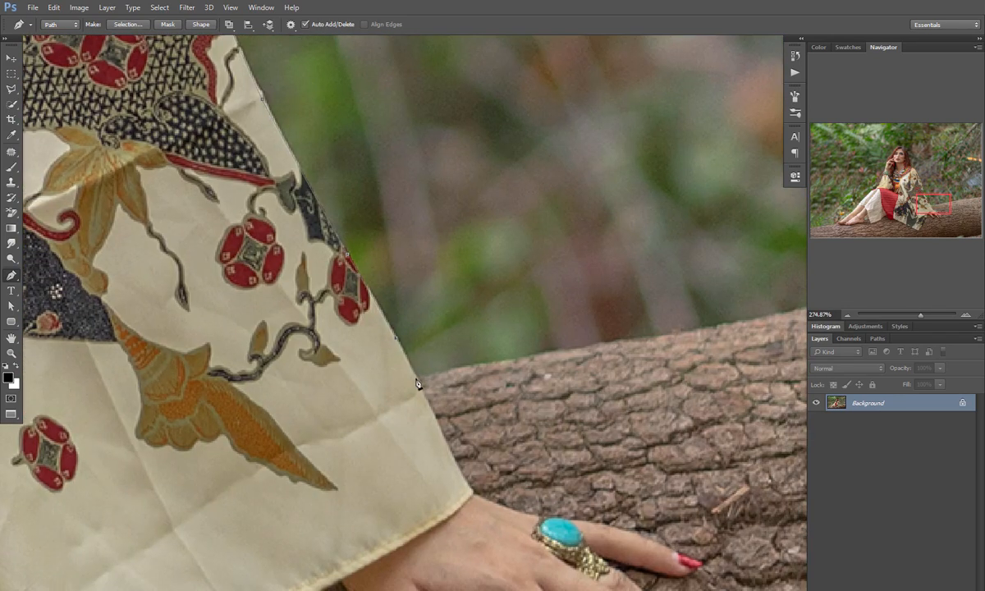
Extend the path along the log's upper edge from the sleeve to the right edge of the image.
{"action": "scroll", "coordinate": [481, 378], "scroll_direction": "down", "scroll_amount": 2}
{"action": "scroll", "coordinate": [341, 311], "scroll_direction": "right", "scroll_amount": 5}
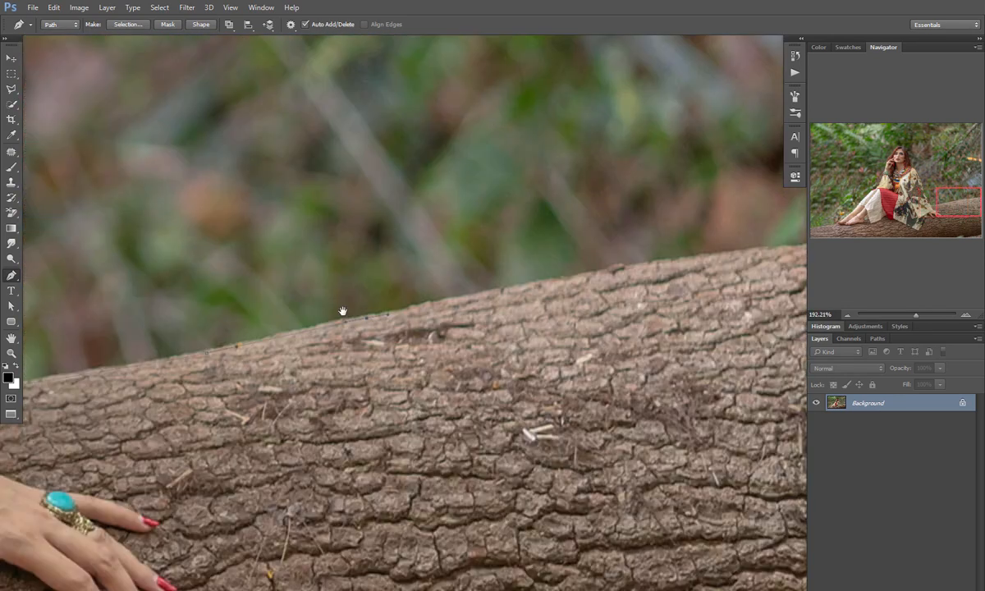
{"action": "scroll", "coordinate": [383, 285], "scroll_direction": "right", "scroll_amount": 4}
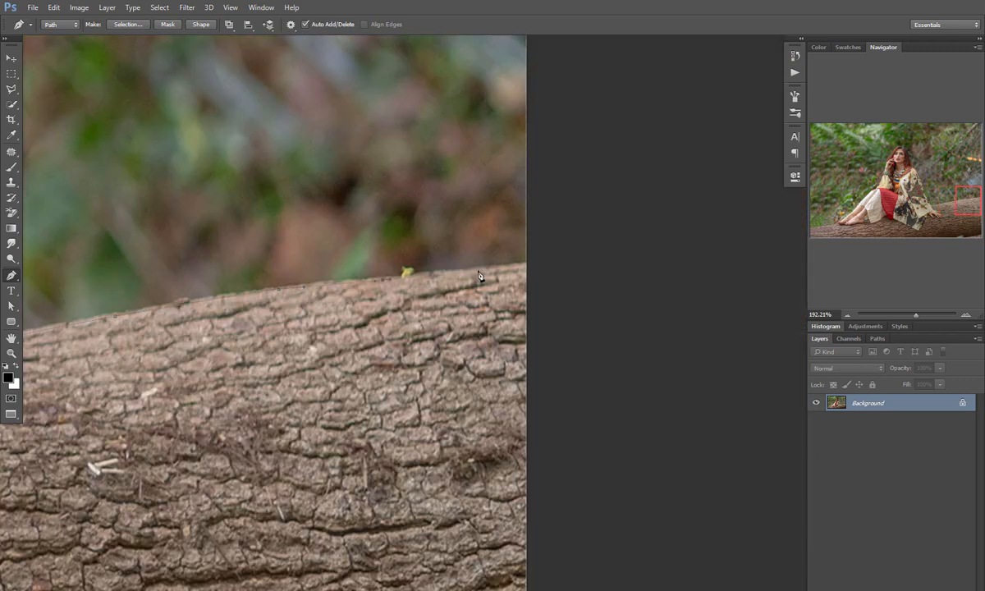
{"action": "left_click", "coordinate": [528, 265]}
Route the path outside the canvas beneath the log and around to the image's left side.
{"action": "scroll", "coordinate": [527, 292], "scroll_direction": "down", "scroll_amount": 4}
{"action": "left_click_drag", "start_coordinate": [533, 512], "coordinate": [755, 421]}
{"action": "left_click", "coordinate": [755, 419]}
{"action": "left_click_drag", "start_coordinate": [410, 459], "coordinate": [674, 430]}
{"action": "left_click", "coordinate": [109, 435]}
{"action": "left_click", "coordinate": [57, 361]}
Trace the path along the log's upper edge from the image's left edge to the toes and close it.
{"action": "scroll", "coordinate": [66, 335], "scroll_direction": "up", "scroll_amount": 3}
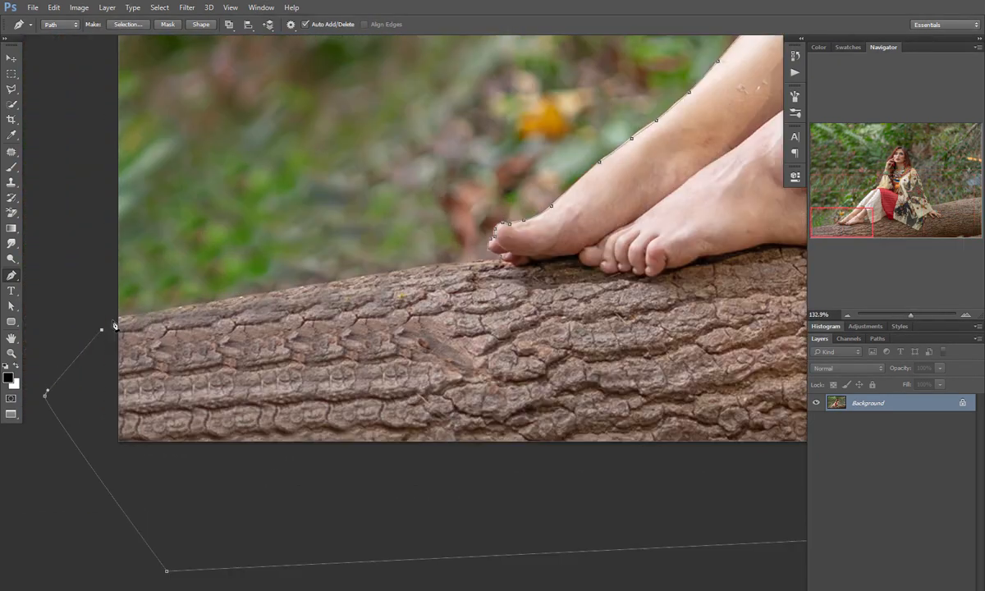
{"action": "scroll", "coordinate": [303, 279], "scroll_direction": "up", "scroll_amount": 3}
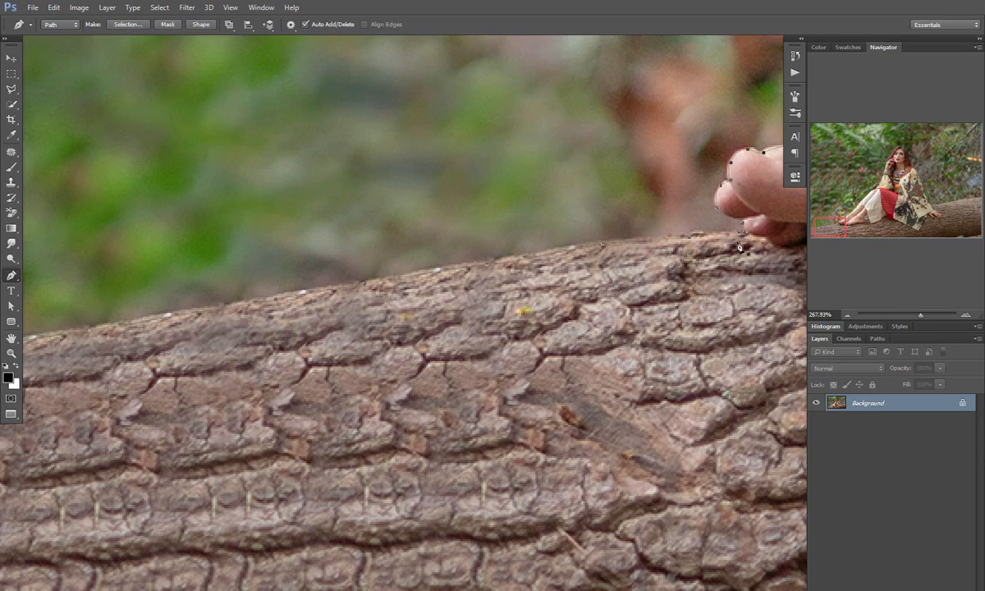
{"action": "scroll", "coordinate": [738, 246], "scroll_direction": "down", "scroll_amount": 6}
{"action": "left_click_drag", "start_coordinate": [586, 300], "coordinate": [153, 402]}
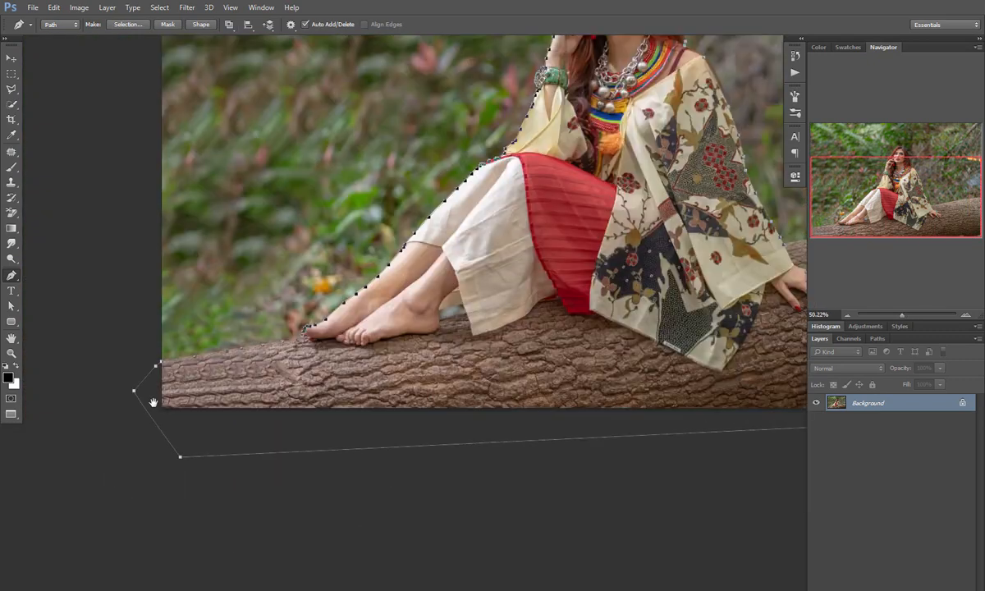
Convert the closed path into a new anti-aliased selection with a 0.4-pixel feather radius.
{"action": "left_click_drag", "start_coordinate": [417, 249], "coordinate": [431, 325]}
{"action": "scroll", "coordinate": [433, 331], "scroll_direction": "down", "scroll_amount": 2}
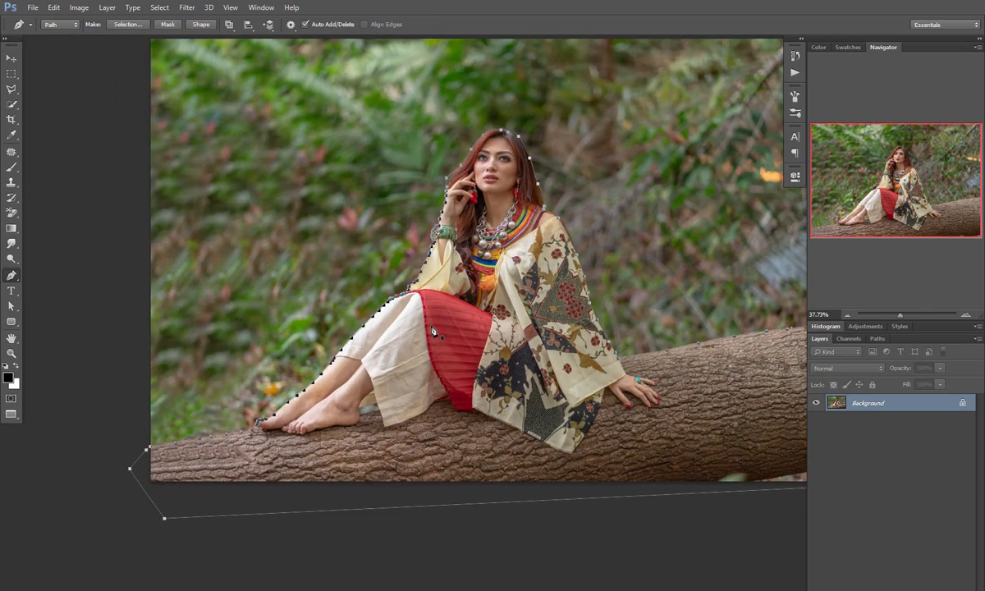
{"action": "left_click_drag", "start_coordinate": [527, 282], "coordinate": [433, 319]}
{"action": "left_click_drag", "start_coordinate": [440, 283], "coordinate": [464, 270]}
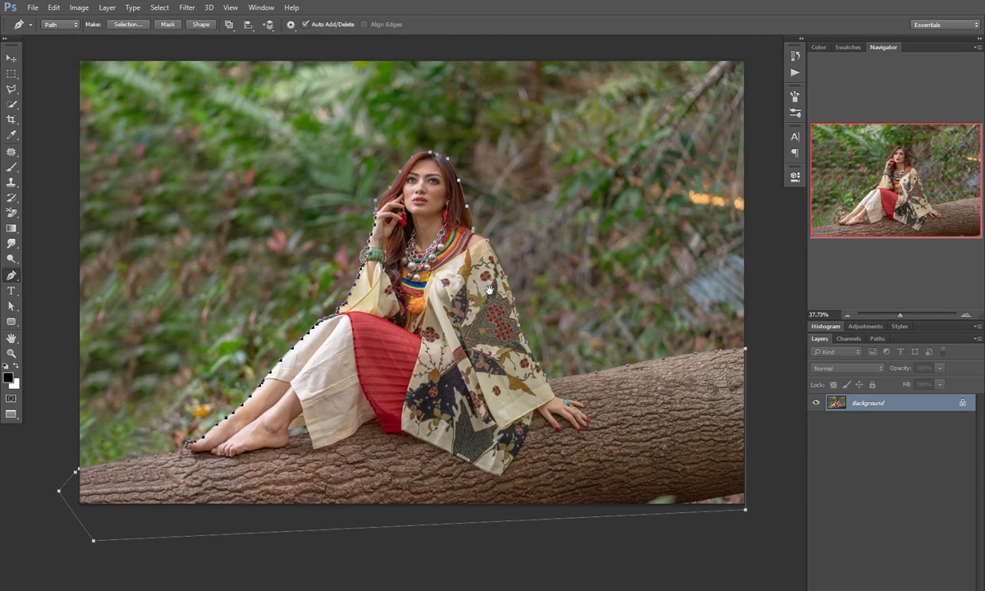
{"action": "scroll", "coordinate": [490, 296], "scroll_direction": "up", "scroll_amount": 1}
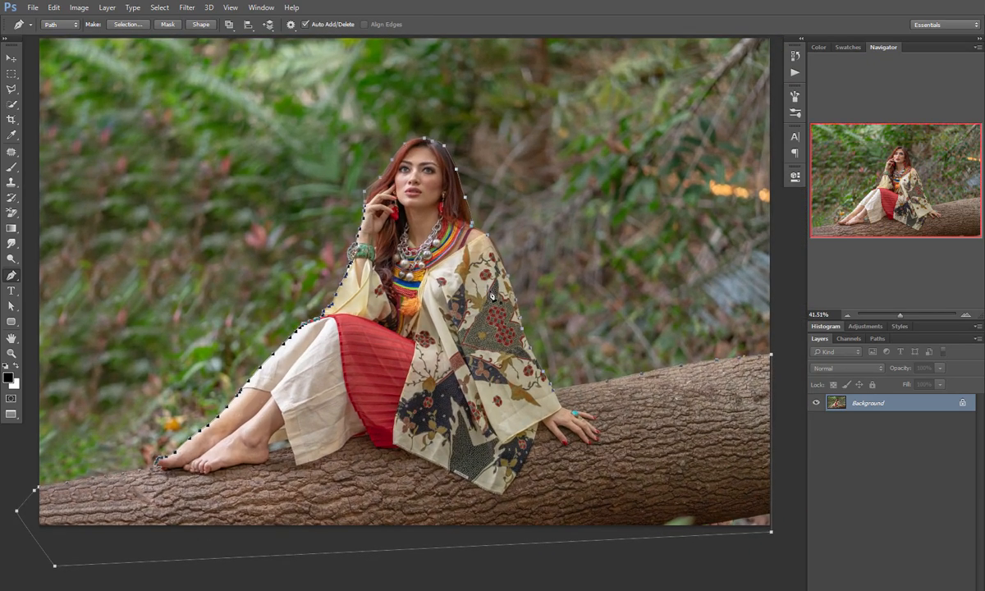
{"action": "right_click", "coordinate": [417, 194]}
{"action": "left_click", "coordinate": [421, 225]}
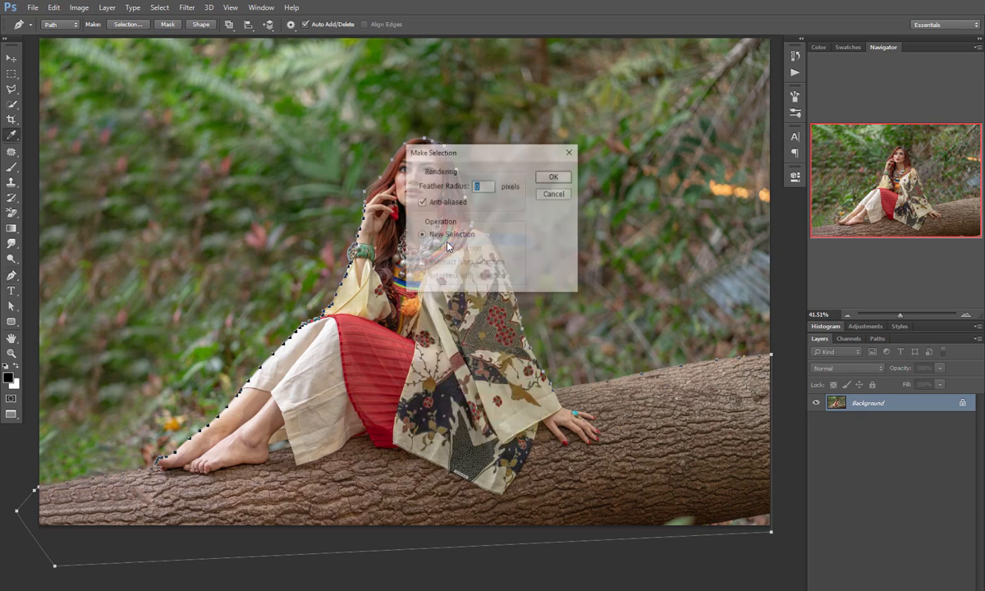
{"action": "left_click_drag", "start_coordinate": [486, 152], "coordinate": [578, 146]}
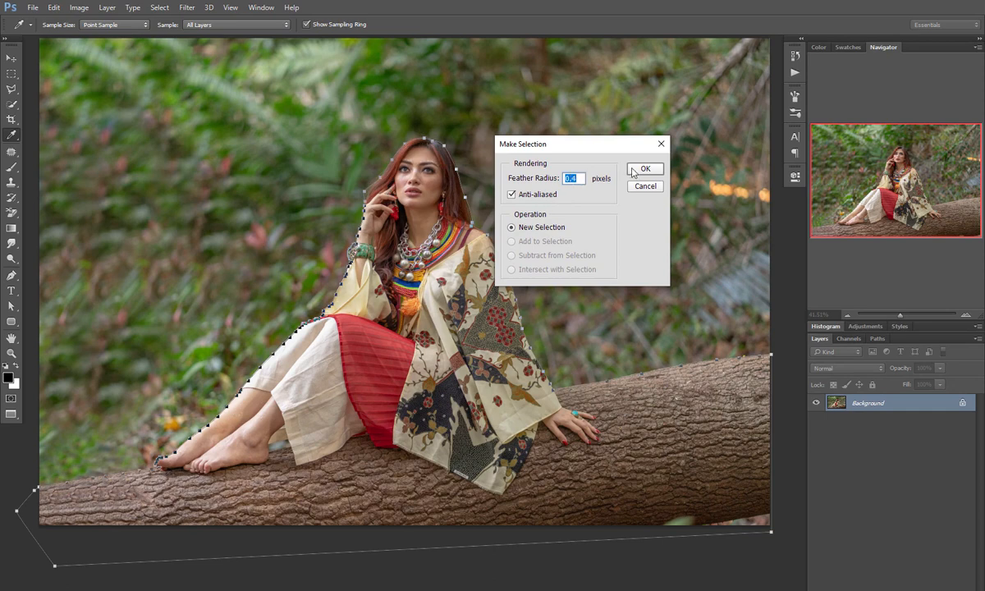
{"action": "left_click", "coordinate": [643, 170]}
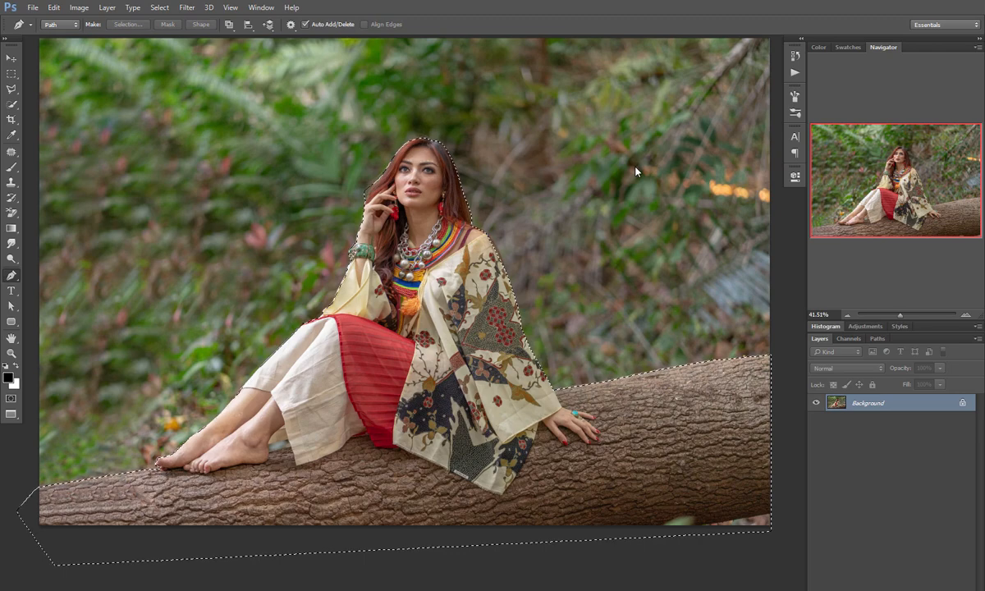
Start Refine Edge on the selection around the woman and log, and set its view mode to Overlay.
{"action": "scroll", "coordinate": [450, 100], "scroll_direction": "up", "scroll_amount": 5}
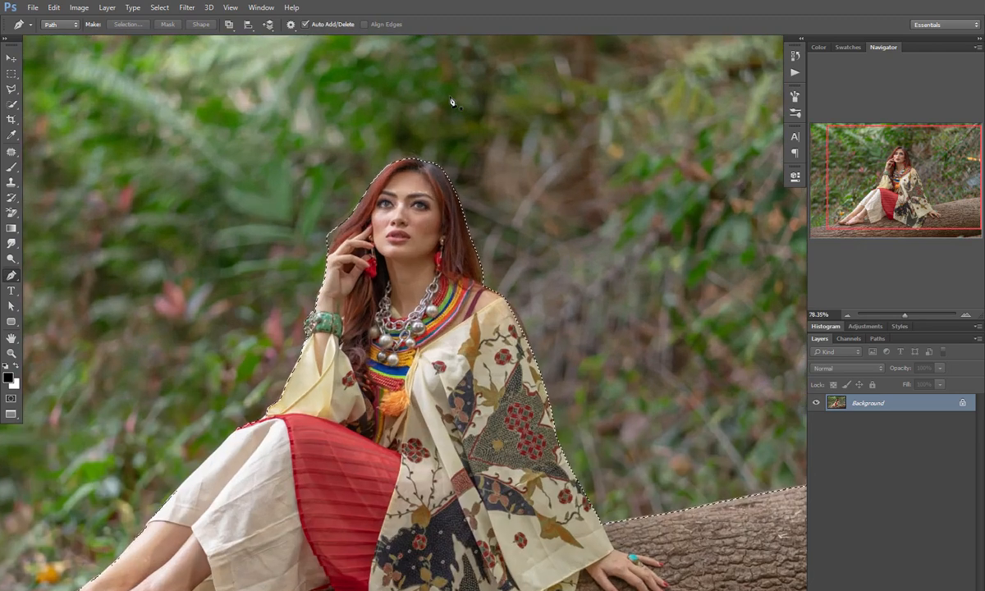
{"action": "scroll", "coordinate": [455, 202], "scroll_direction": "up", "scroll_amount": 3}
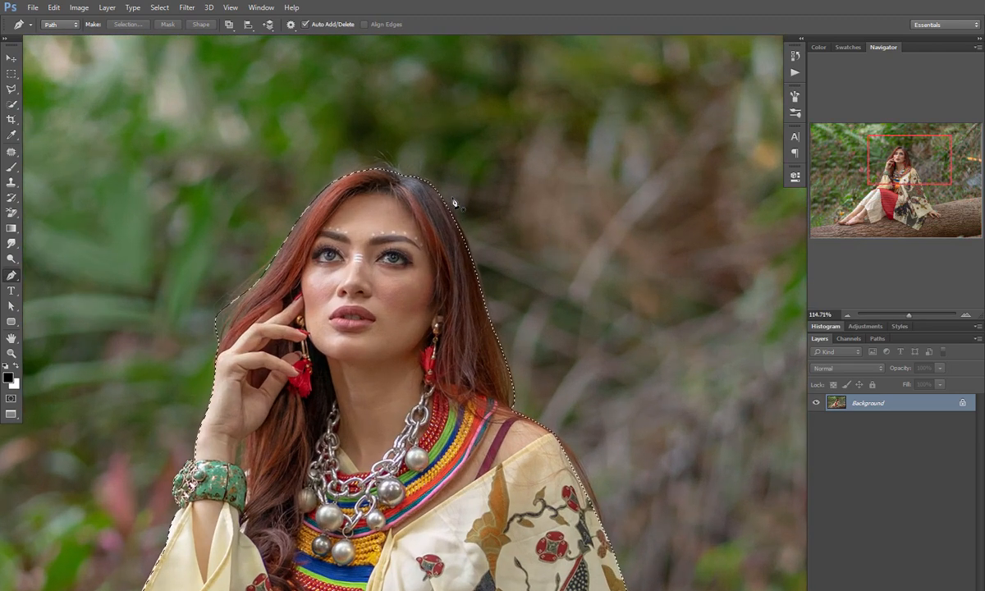
{"action": "scroll", "coordinate": [526, 261], "scroll_direction": "down", "scroll_amount": 1}
{"action": "left_click_drag", "start_coordinate": [450, 277], "coordinate": [420, 171]}
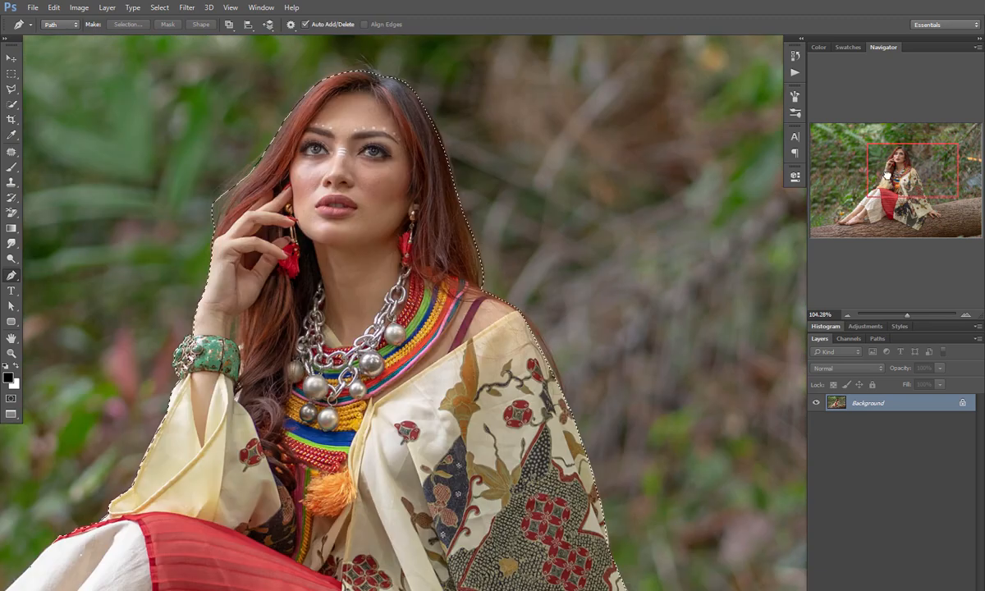
{"action": "left_click_drag", "start_coordinate": [904, 151], "coordinate": [902, 141]}
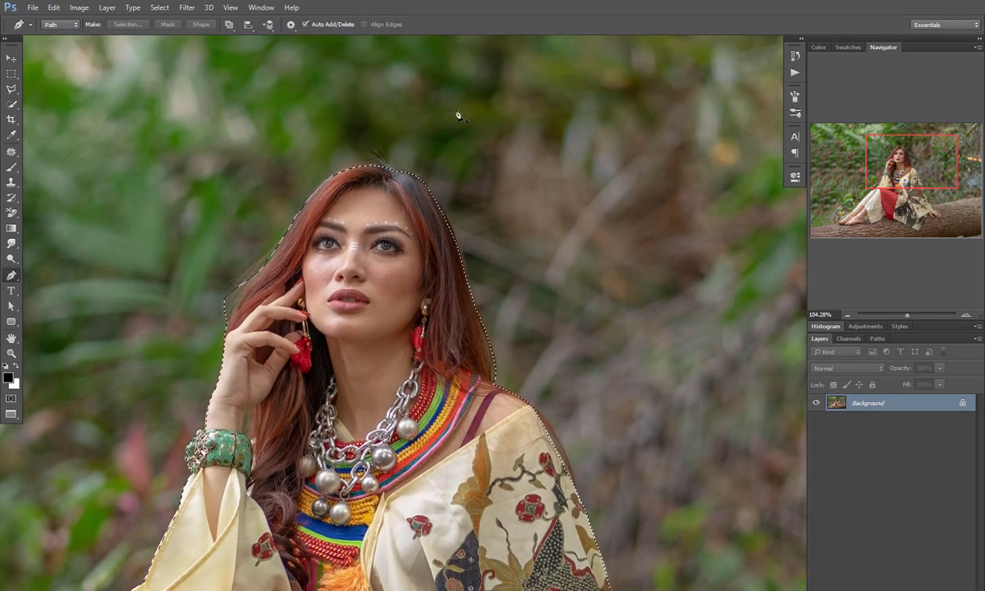
{"action": "left_click", "coordinate": [158, 8]}
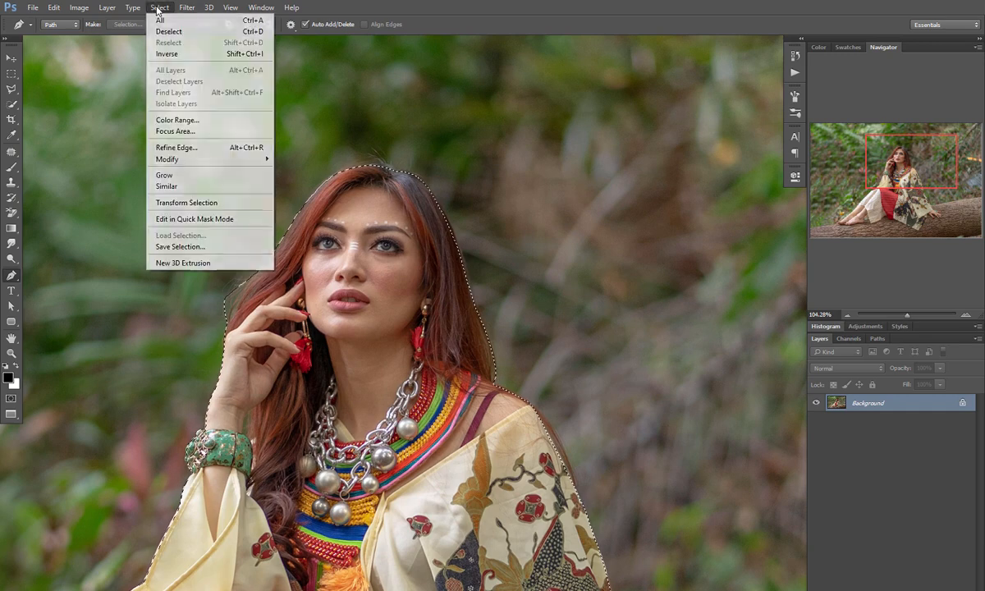
{"action": "left_click", "coordinate": [195, 154]}
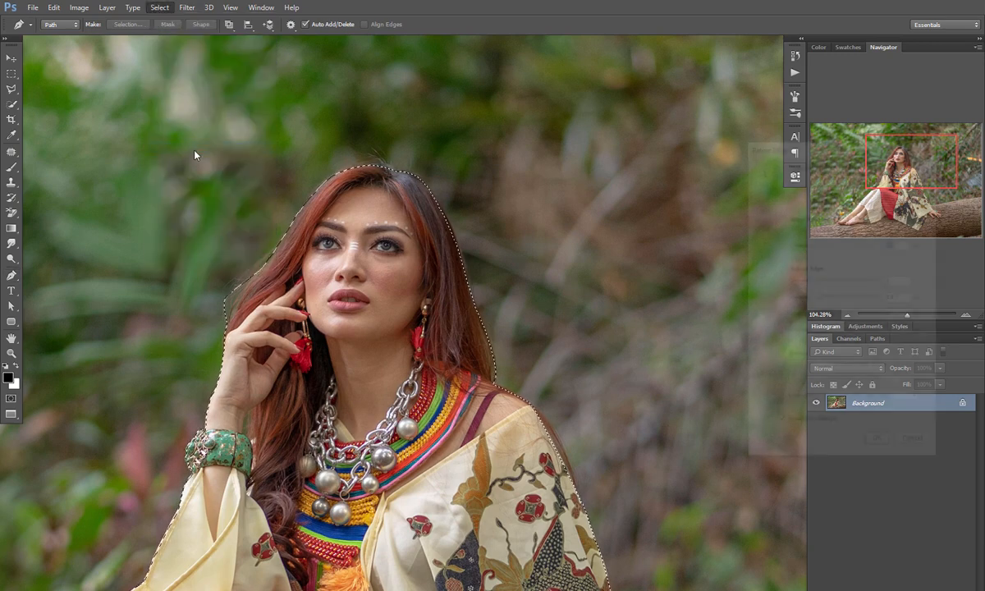
{"action": "key", "text": "w"}
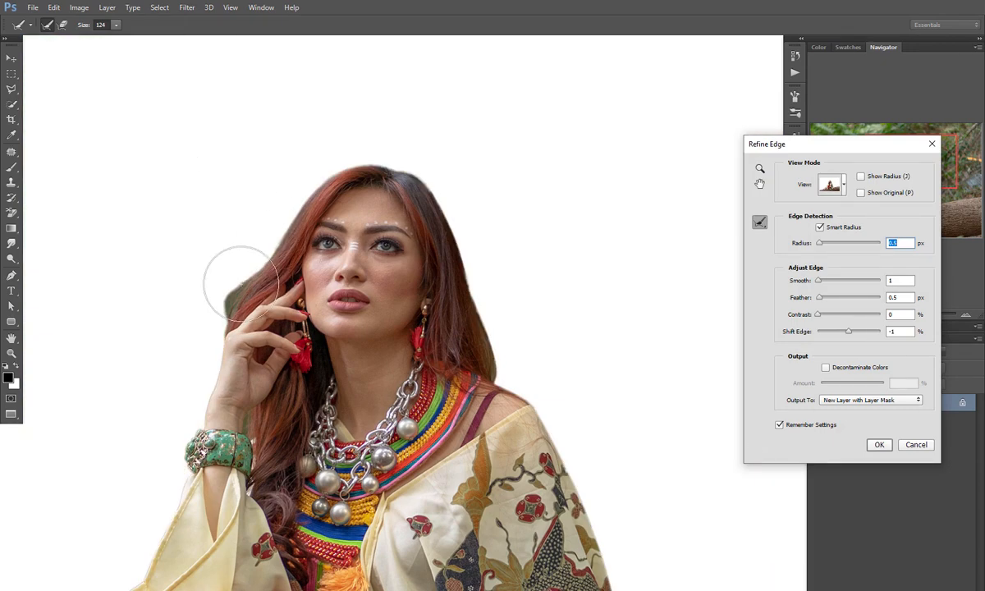
{"action": "left_click", "coordinate": [843, 184]}
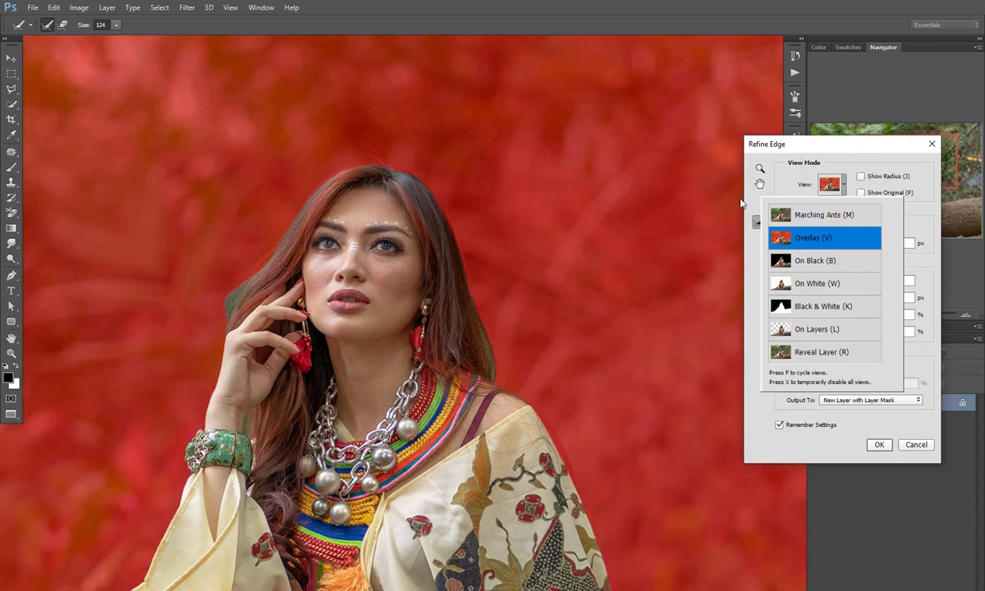
{"action": "left_click", "coordinate": [753, 198]}
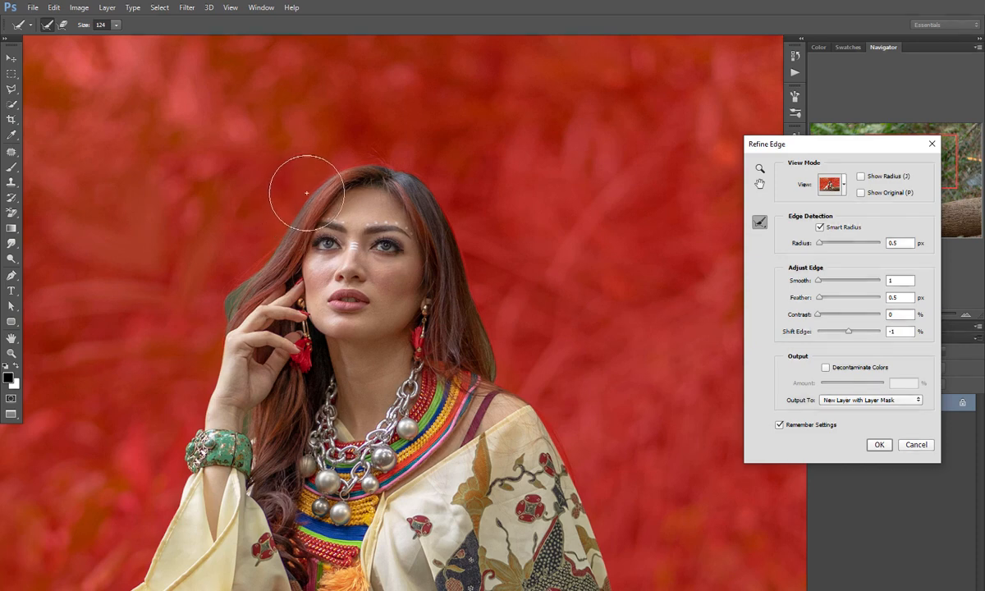
Paint the Refine Radius brush along the woman's hair edges, using brush sizes 74 and 34.
{"action": "key", "text": "alt"}
{"action": "mouse_move", "coordinate": [311, 196]}
{"action": "left_mouse_down"}
{"action": "mouse_move", "coordinate": [296, 199]}
{"action": "mouse_move", "coordinate": [317, 189]}
{"action": "mouse_move", "coordinate": [329, 114]}
{"action": "left_mouse_up"}
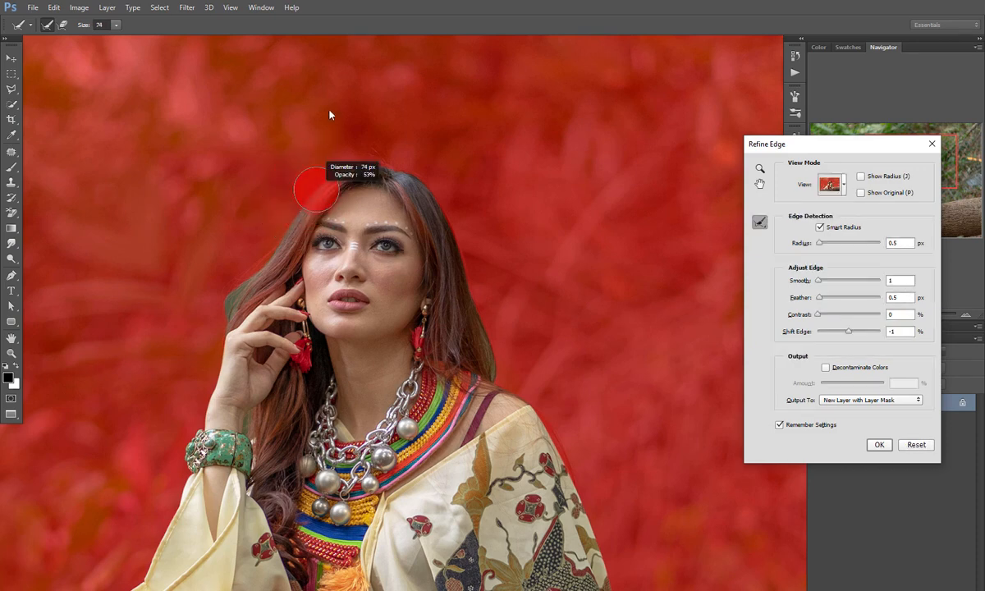
{"action": "mouse_move", "coordinate": [327, 176]}
{"action": "left_mouse_down"}
{"action": "mouse_move", "coordinate": [372, 149]}
{"action": "mouse_move", "coordinate": [300, 197]}
{"action": "mouse_move", "coordinate": [251, 293]}
{"action": "mouse_move", "coordinate": [215, 330]}
{"action": "mouse_move", "coordinate": [249, 259]}
{"action": "mouse_move", "coordinate": [344, 182]}
{"action": "left_mouse_up"}
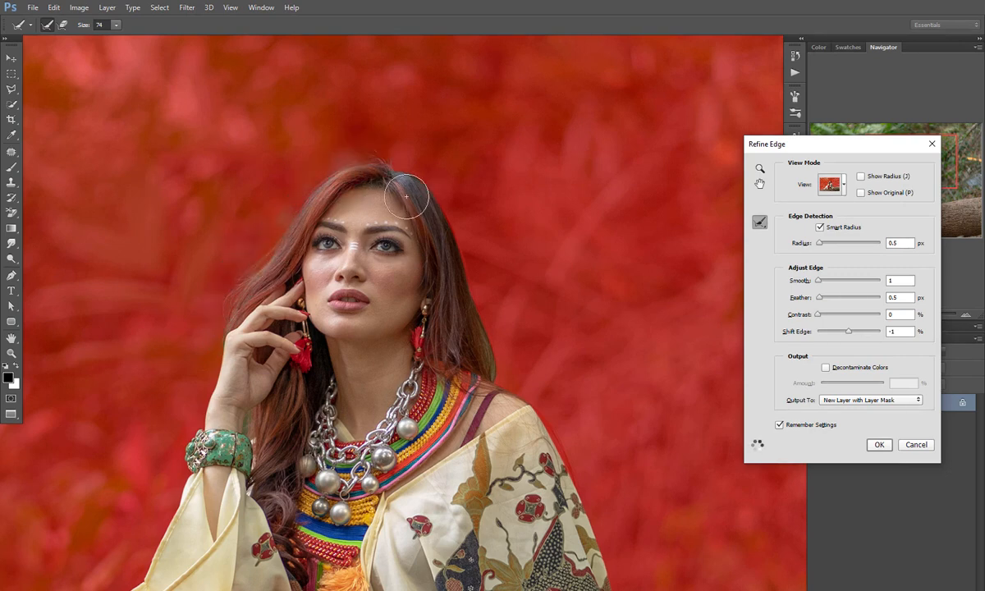
{"action": "scroll", "coordinate": [231, 281], "scroll_direction": "up", "scroll_amount": 1}
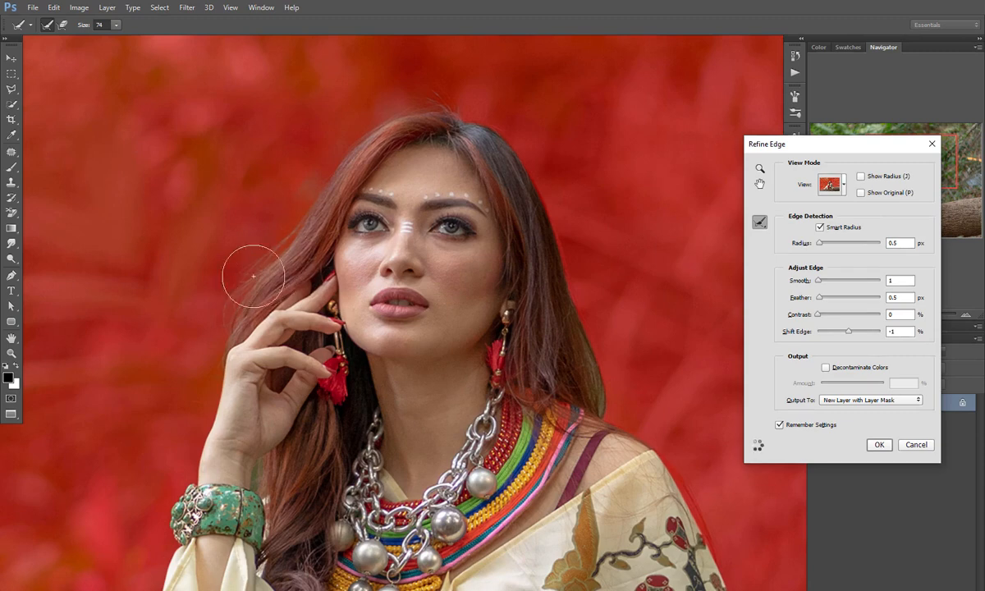
{"action": "mouse_move", "coordinate": [488, 151]}
{"action": "left_mouse_down"}
{"action": "mouse_move", "coordinate": [474, 151]}
{"action": "mouse_move", "coordinate": [459, 116]}
{"action": "mouse_move", "coordinate": [514, 160]}
{"action": "mouse_move", "coordinate": [576, 310]}
{"action": "mouse_move", "coordinate": [600, 412]}
{"action": "left_mouse_up"}
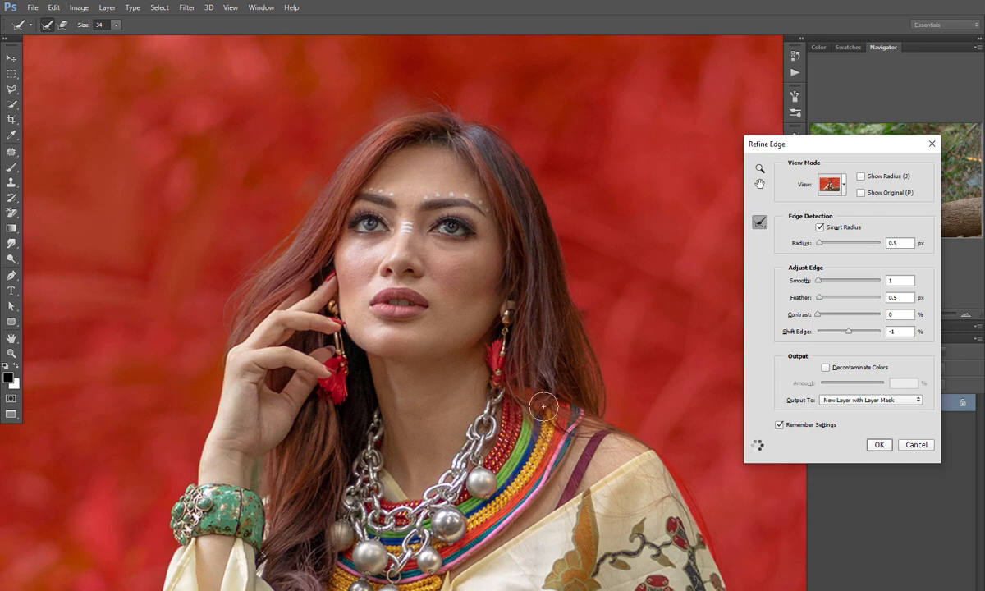
Output the refined selection to a new layer with a layer mask.
{"action": "left_click", "coordinate": [857, 400]}
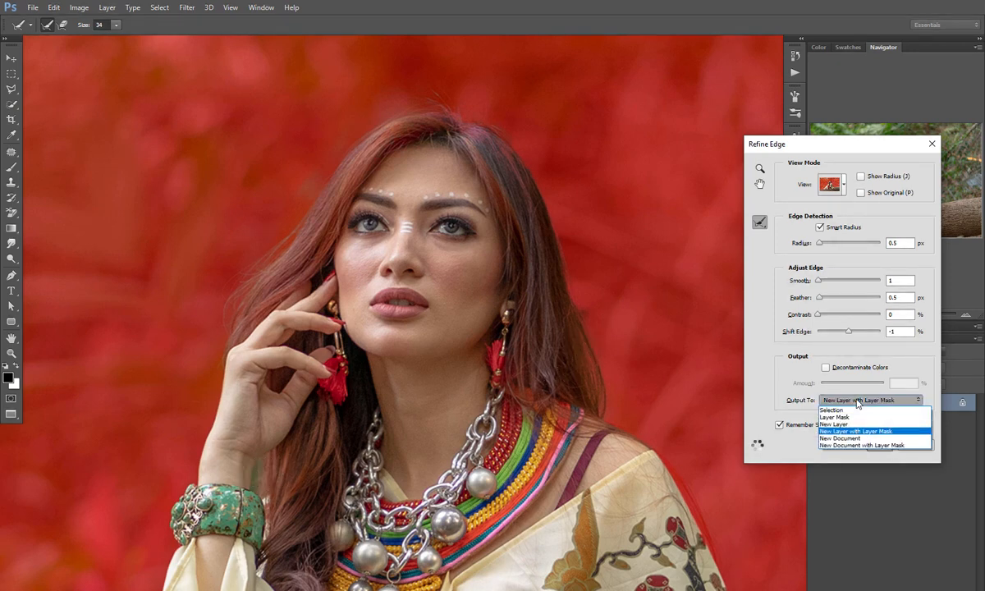
{"action": "left_click", "coordinate": [858, 401]}
{"action": "left_click", "coordinate": [857, 400]}
{"action": "left_click", "coordinate": [861, 431]}
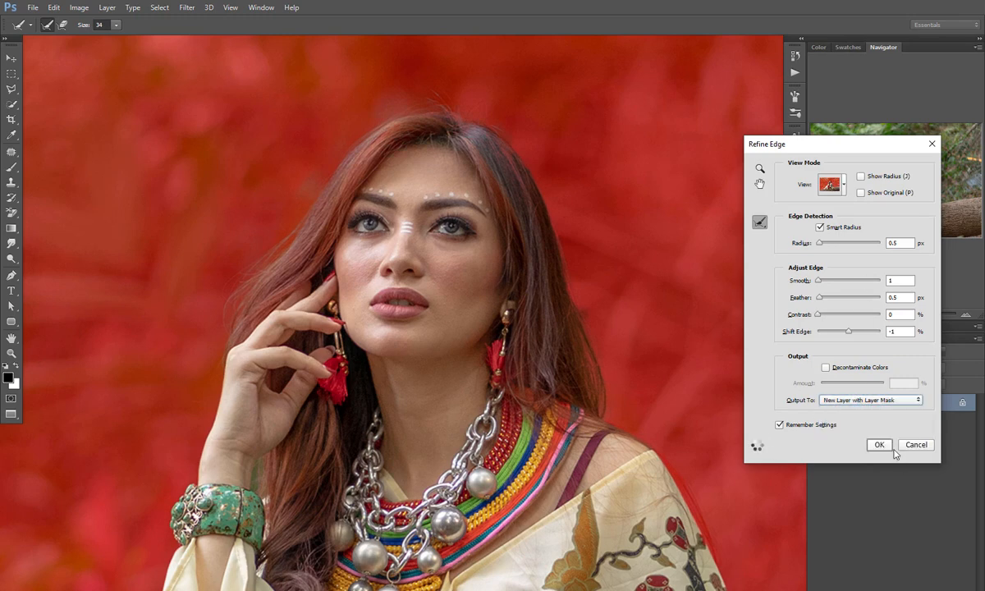
{"action": "left_click", "coordinate": [878, 445]}
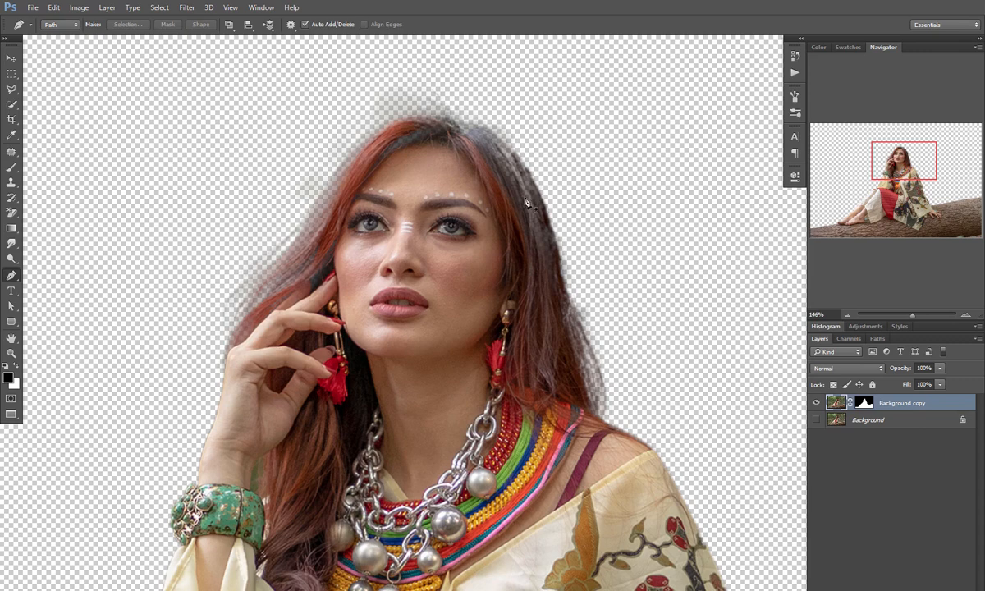
Make the original Background layer active beneath the masked copy.
{"action": "left_click", "coordinate": [850, 316]}
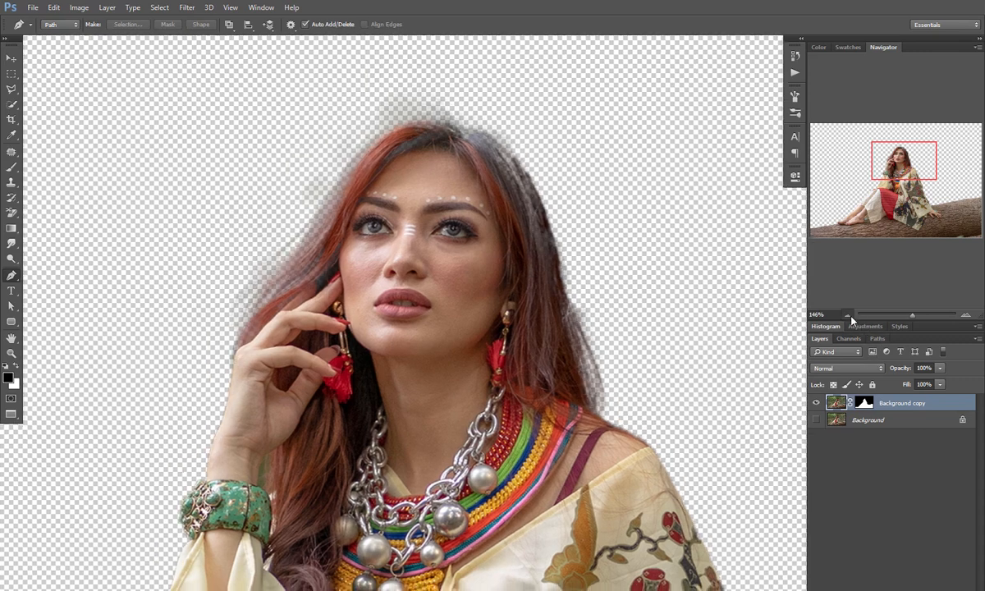
{"action": "left_click", "coordinate": [851, 317]}
{"action": "left_click", "coordinate": [850, 317]}
{"action": "left_click", "coordinate": [850, 316]}
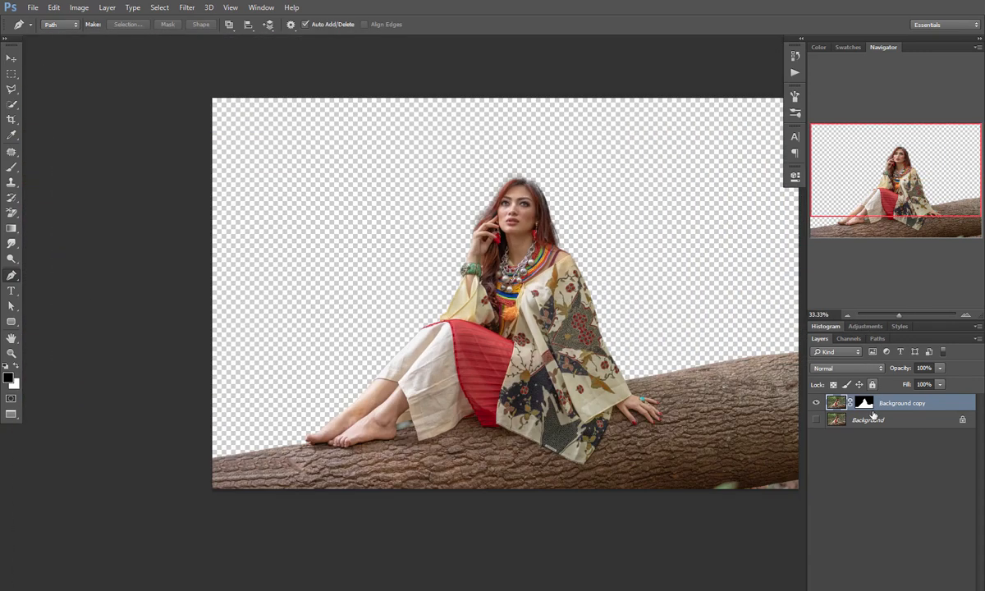
{"action": "left_click", "coordinate": [870, 419]}
{"action": "left_click_drag", "start_coordinate": [463, 200], "coordinate": [694, 312]}
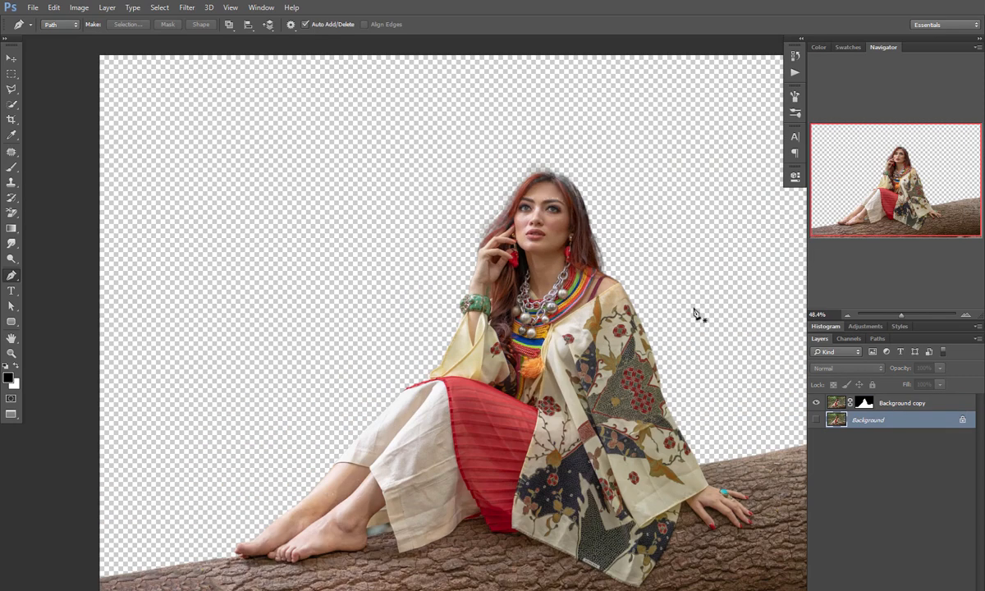
Add a Solid Color fill layer with hex 555555 between the original Background and the masked copy.
{"action": "left_click_drag", "start_coordinate": [629, 316], "coordinate": [545, 321]}
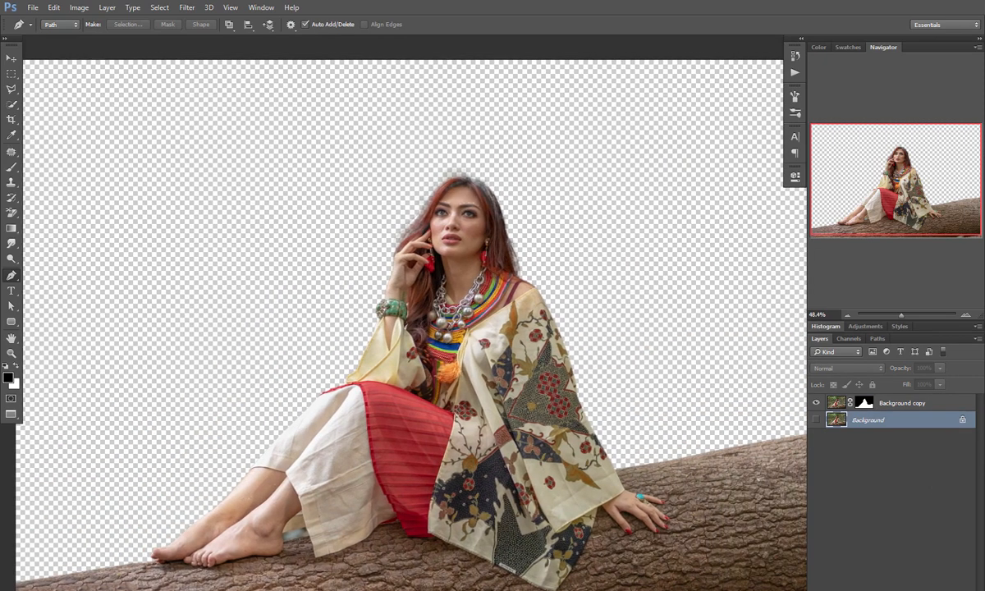
{"action": "left_click", "coordinate": [897, 588]}
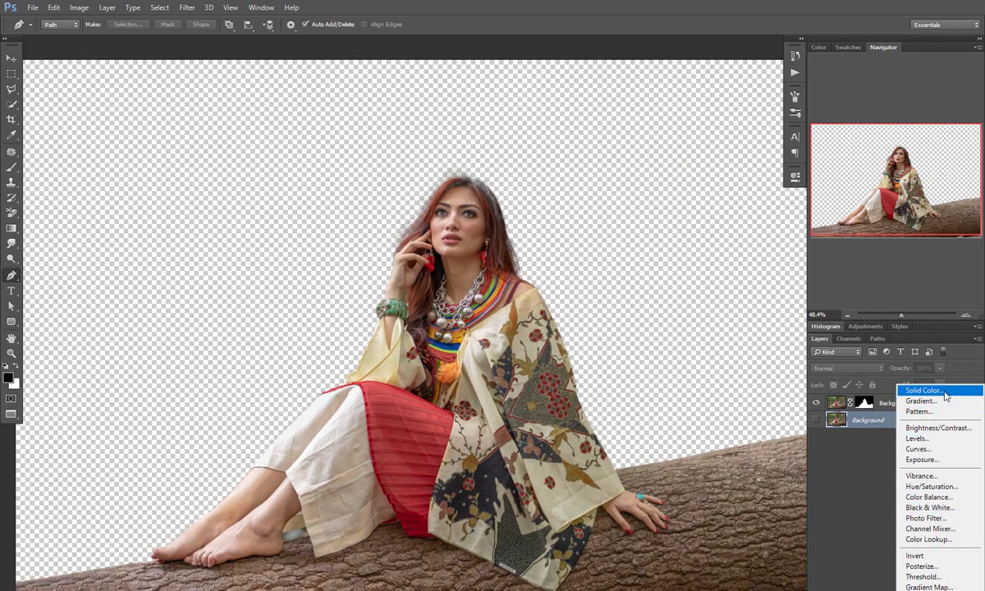
{"action": "left_click", "coordinate": [945, 391]}
{"action": "left_click", "coordinate": [563, 312]}
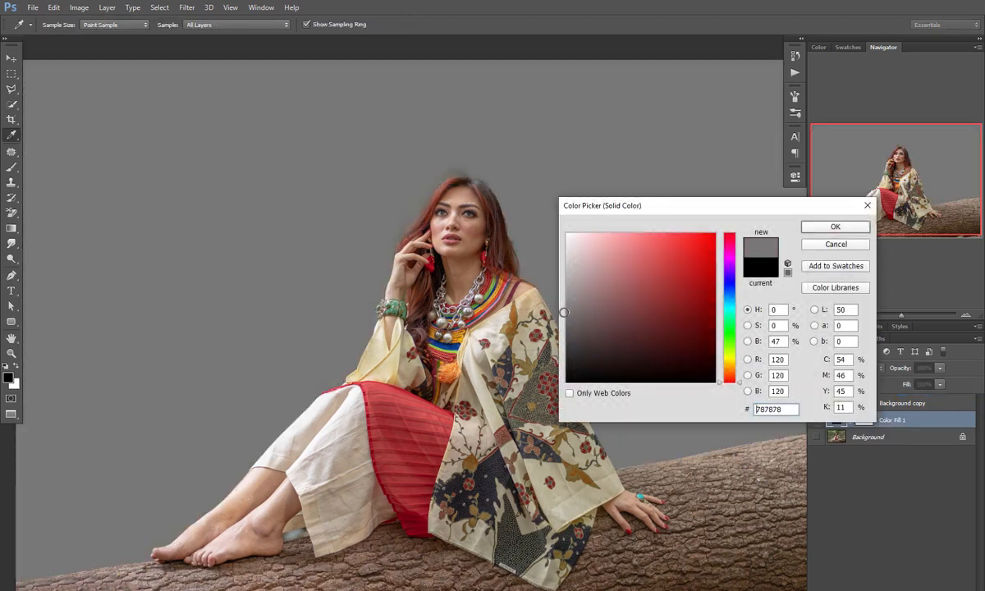
{"action": "type", "text": "55"}
{"action": "key", "text": "ctrl+a"}
{"action": "type", "text": "555555"}
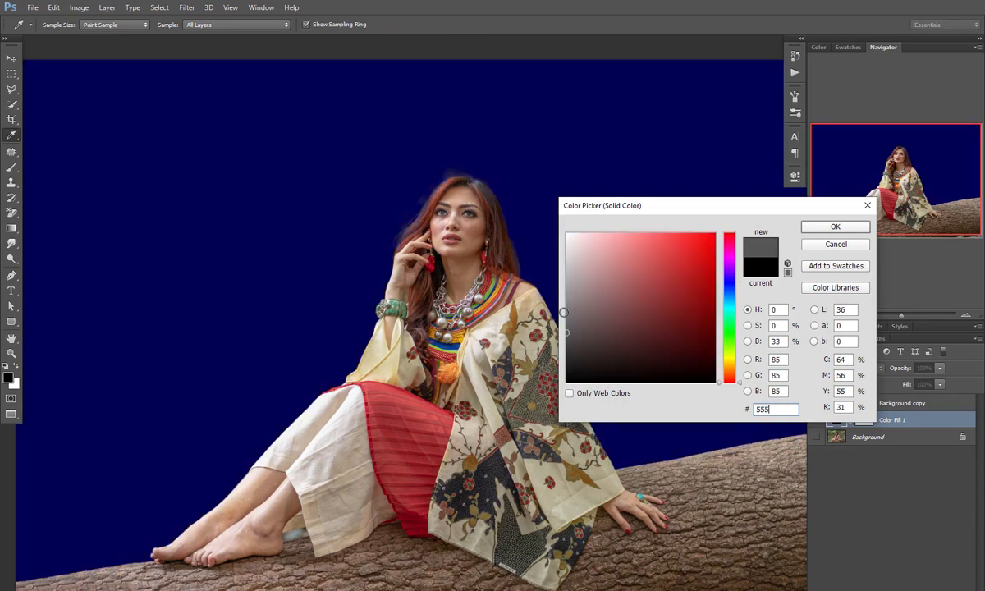
{"action": "key", "text": "Return"}
{"action": "key", "text": "p"}
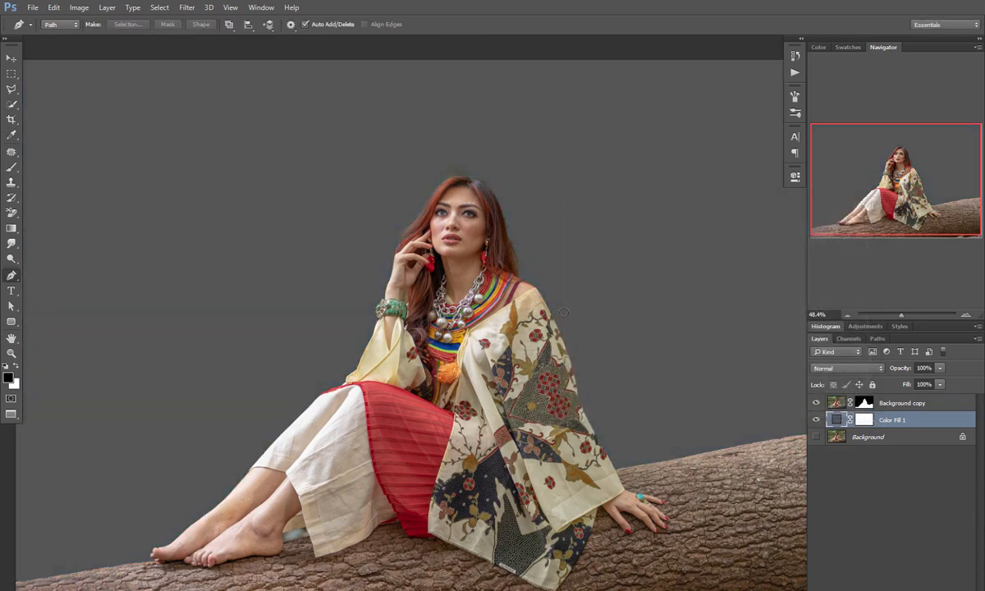
Inspect the woman's hair edges and the whole cutout against the gray fill, including in full-screen view.
{"action": "scroll", "coordinate": [510, 183], "scroll_direction": "up", "scroll_amount": 10}
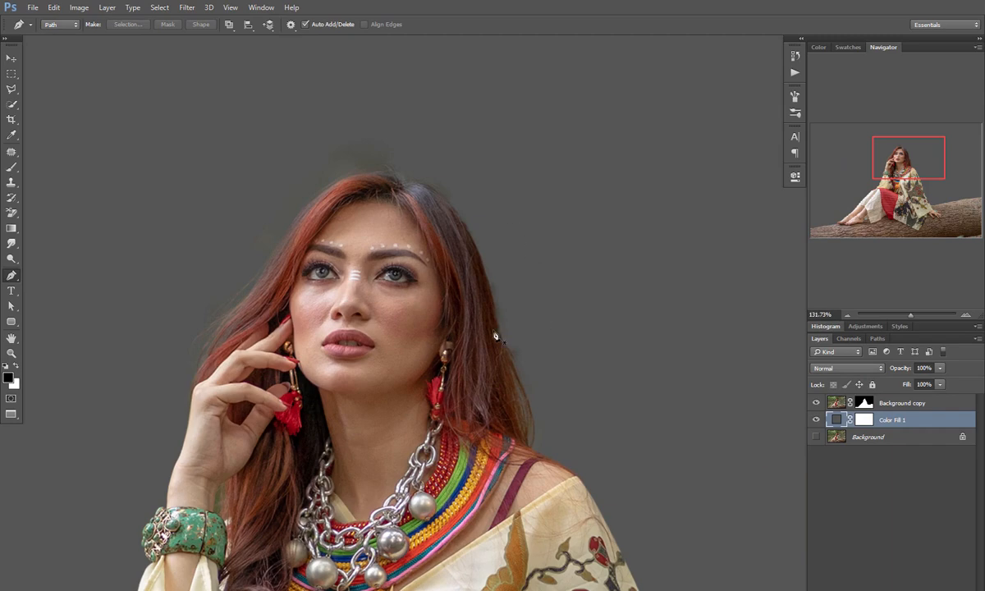
{"action": "scroll", "coordinate": [495, 335], "scroll_direction": "down", "scroll_amount": 10}
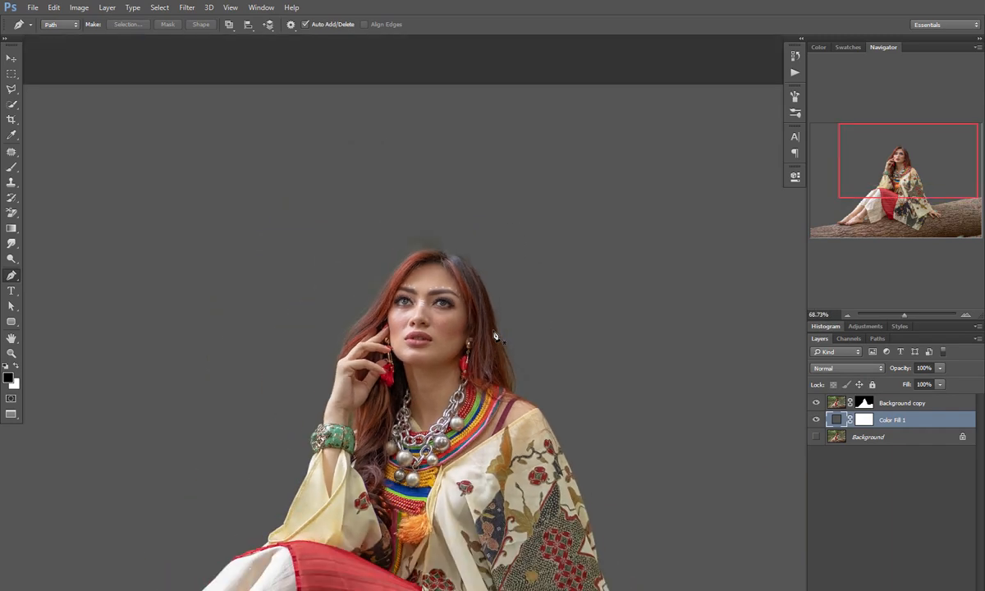
{"action": "scroll", "coordinate": [495, 335], "scroll_direction": "down", "scroll_amount": 1}
{"action": "scroll", "coordinate": [495, 335], "scroll_direction": "up", "scroll_amount": 2}
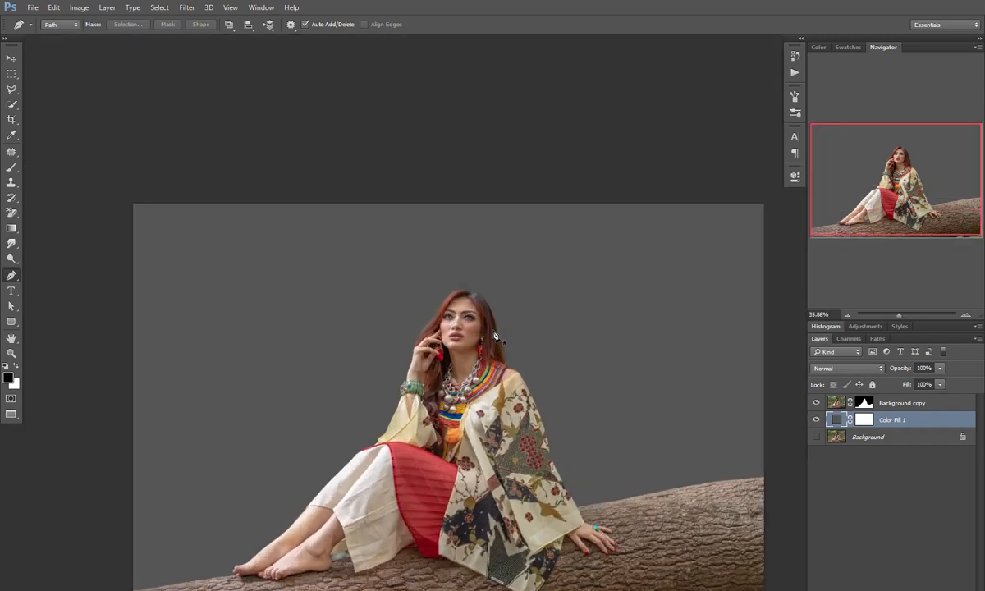
{"action": "scroll", "coordinate": [495, 335], "scroll_direction": "down", "scroll_amount": 4}
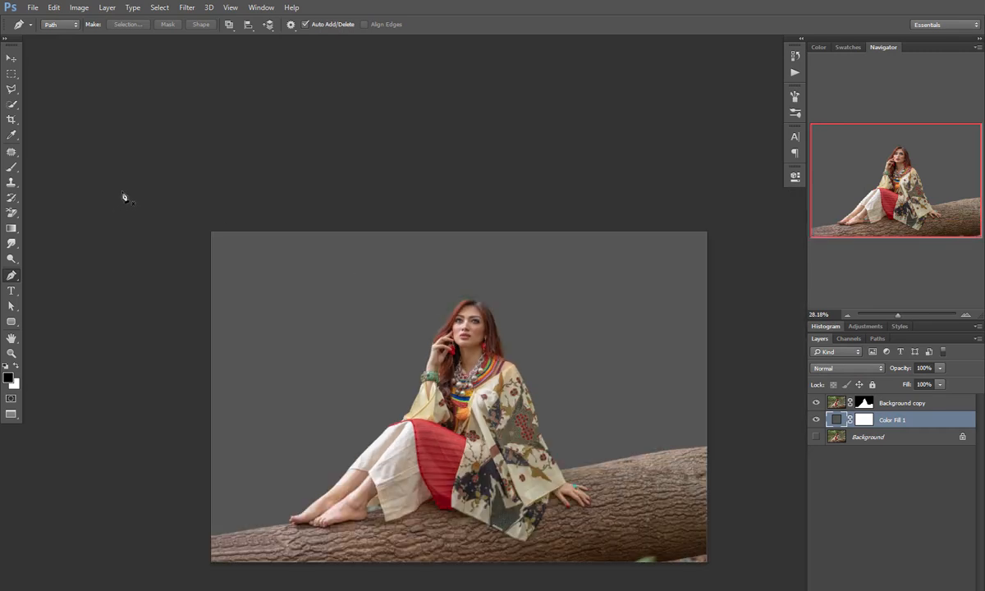
{"action": "left_click", "coordinate": [11, 58]}
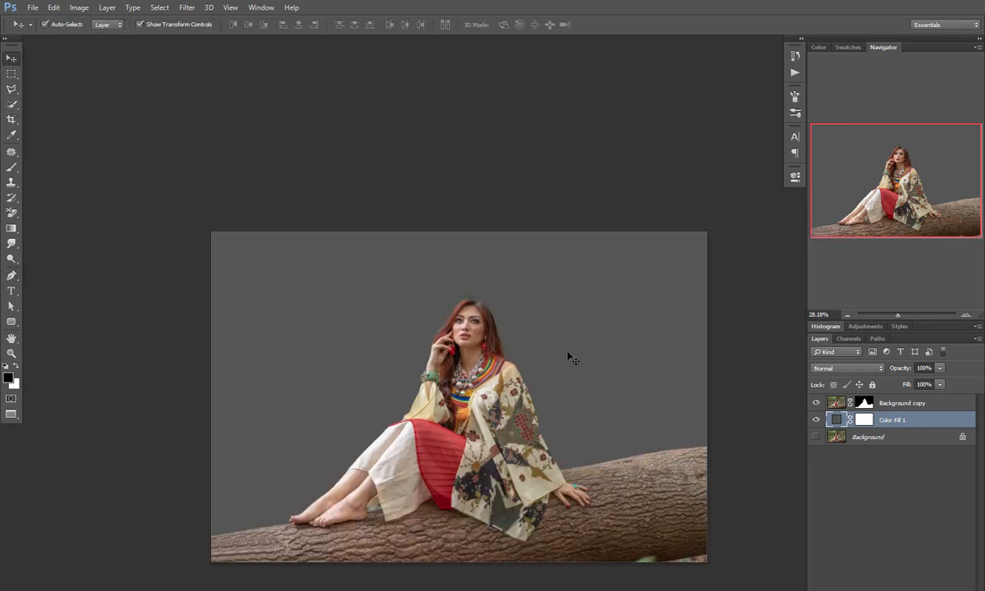
{"action": "key", "text": "f"}
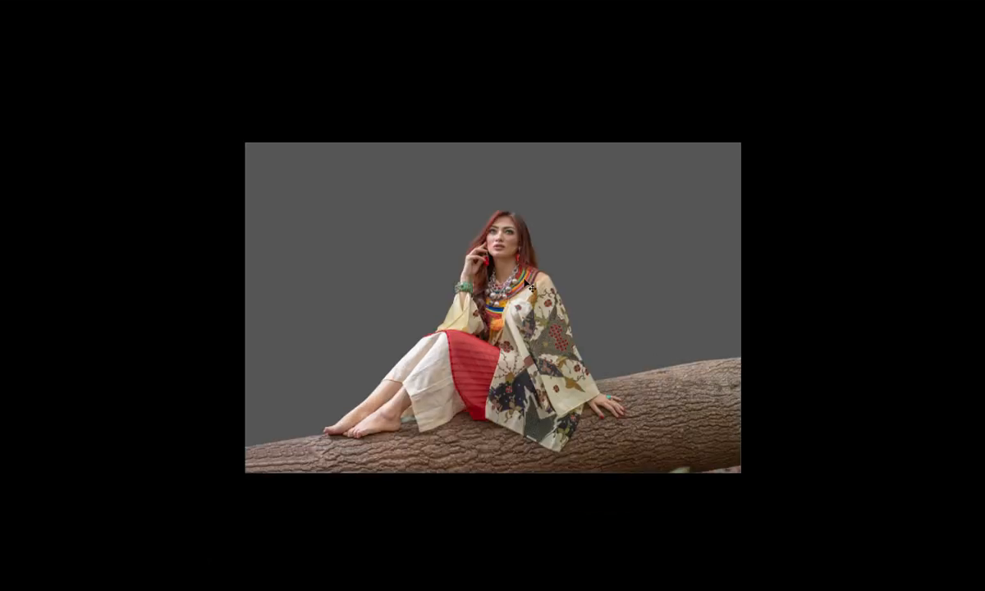
{"action": "key", "text": "f"}
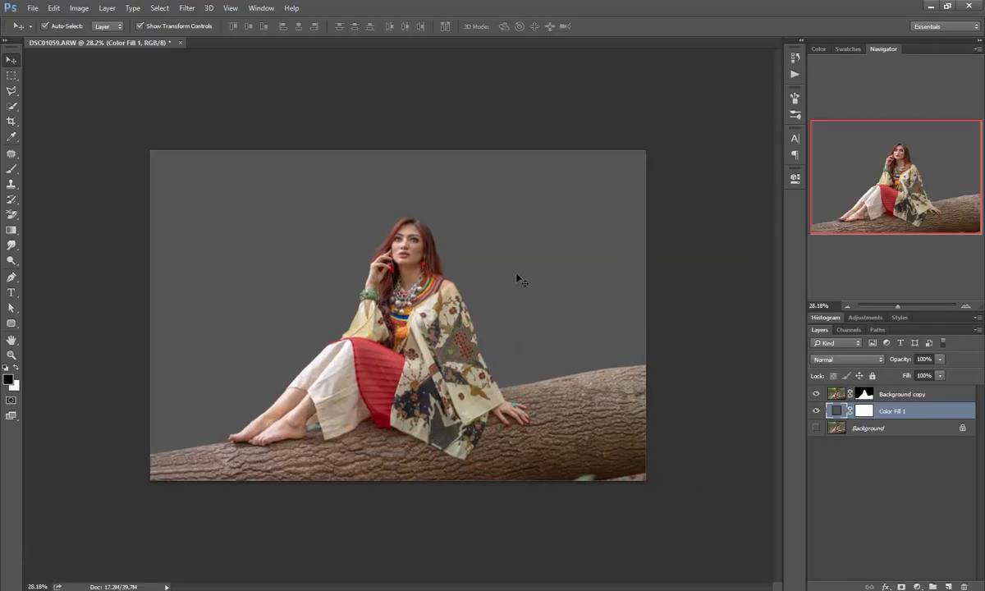
{"action": "scroll", "coordinate": [394, 308], "scroll_direction": "up", "scroll_amount": 5}
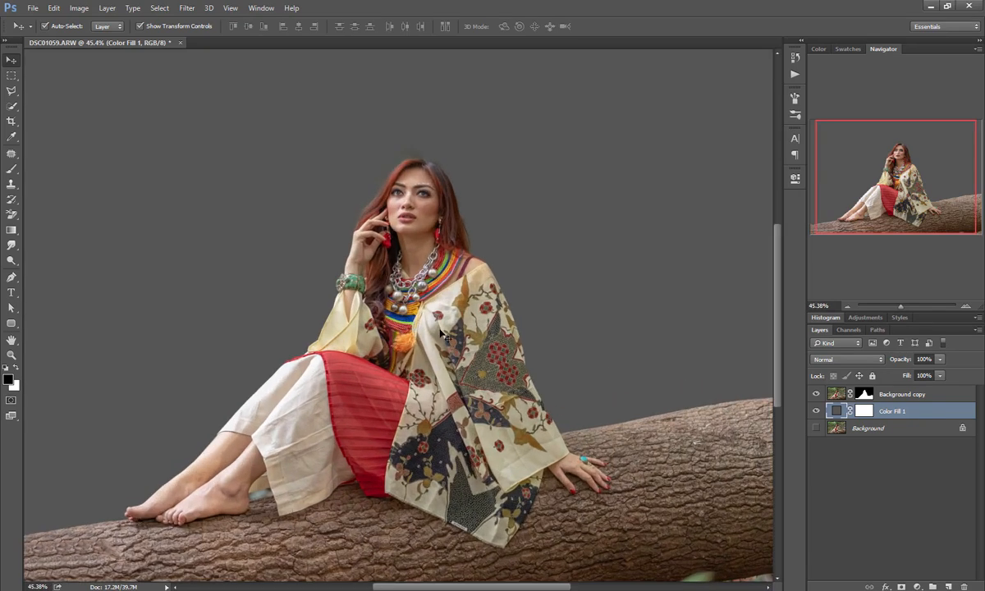
{"action": "scroll", "coordinate": [550, 350], "scroll_direction": "down", "scroll_amount": 1}
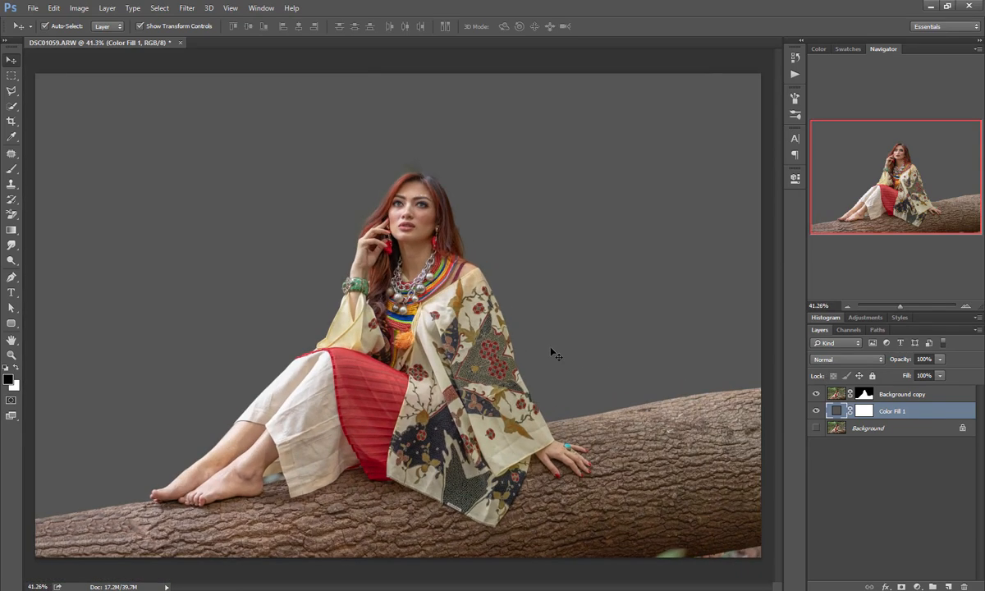
Target the masked copy's layer mask and outline the background gap between the heel and skirt with the Polygonal Lasso.
{"action": "left_click", "coordinate": [864, 394]}
{"action": "scroll", "coordinate": [227, 478], "scroll_direction": "up", "scroll_amount": 8}
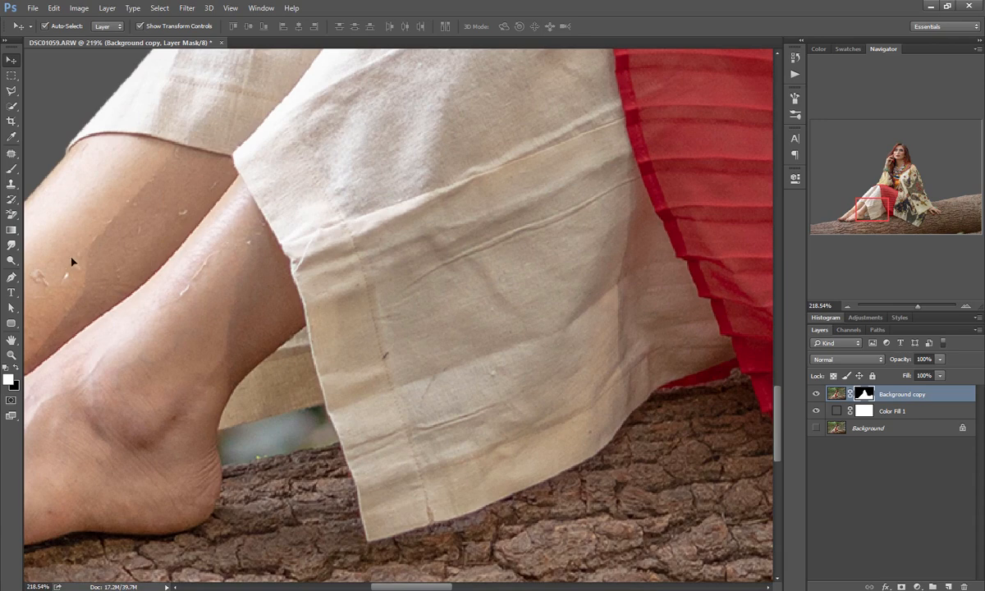
{"action": "left_click", "coordinate": [12, 90]}
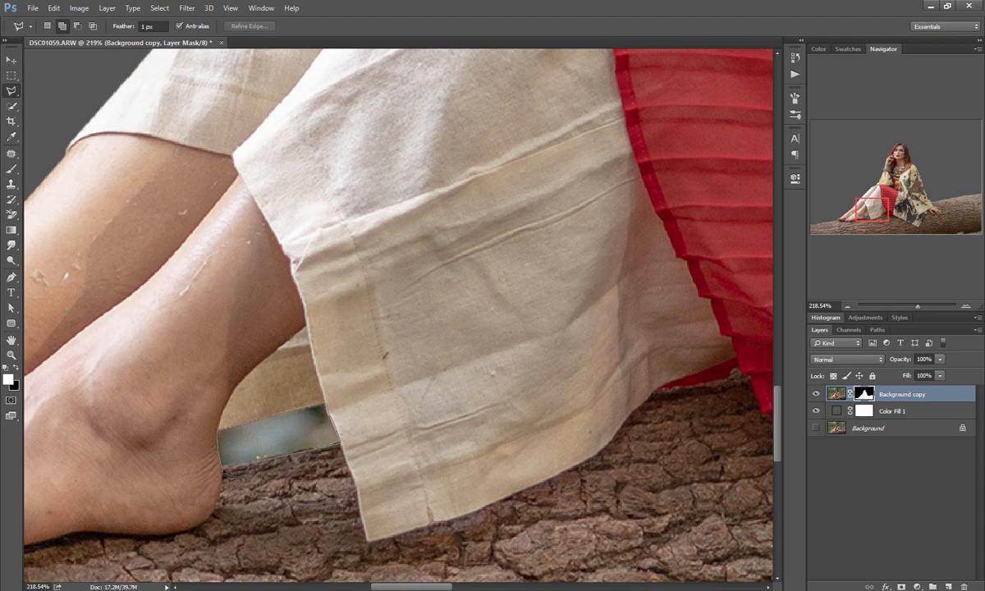
{"action": "left_click", "coordinate": [218, 431]}
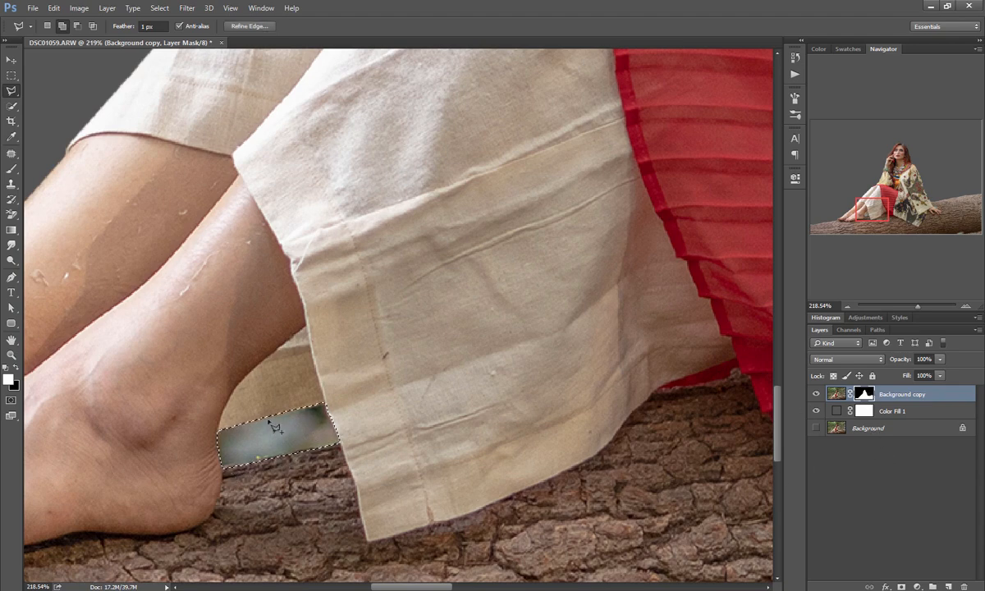
Try filling the selected gap beside the heel with white in the layer mask, Normal mode at 100% opacity.
{"action": "key", "text": "i"}
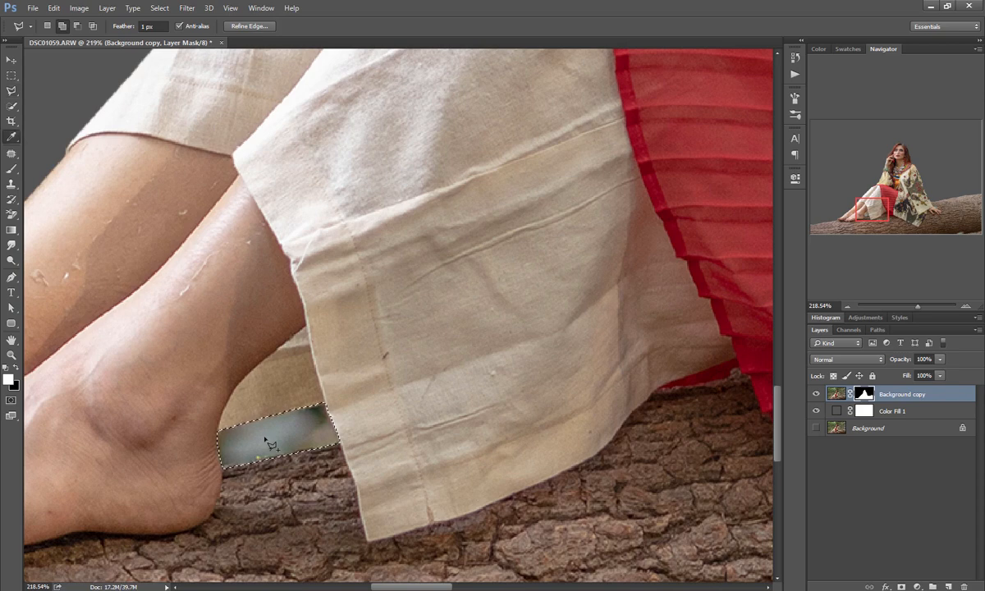
{"action": "key", "text": "shift+F5"}
{"action": "left_click", "coordinate": [737, 191]}
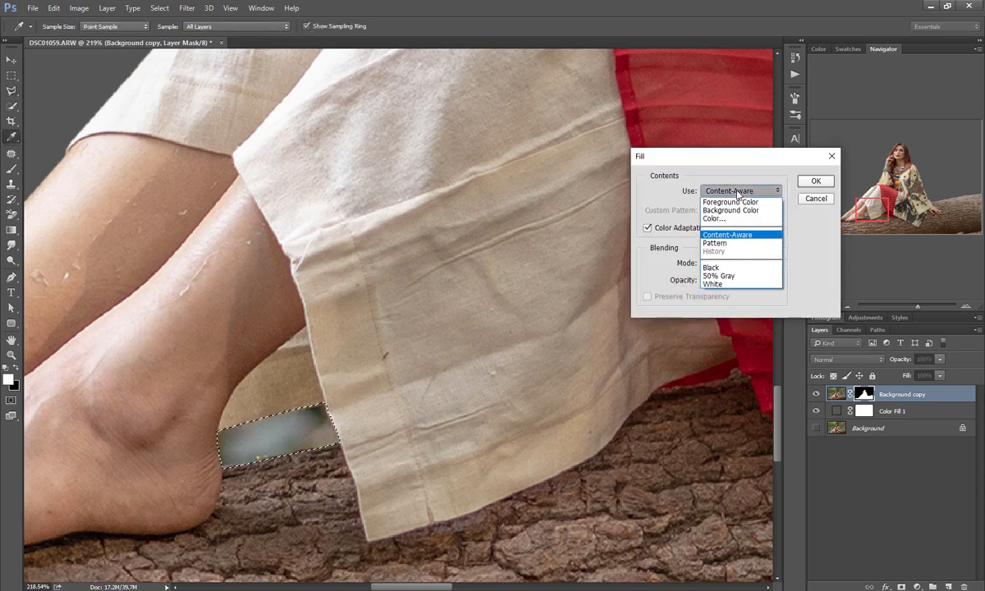
{"action": "left_click", "coordinate": [725, 283]}
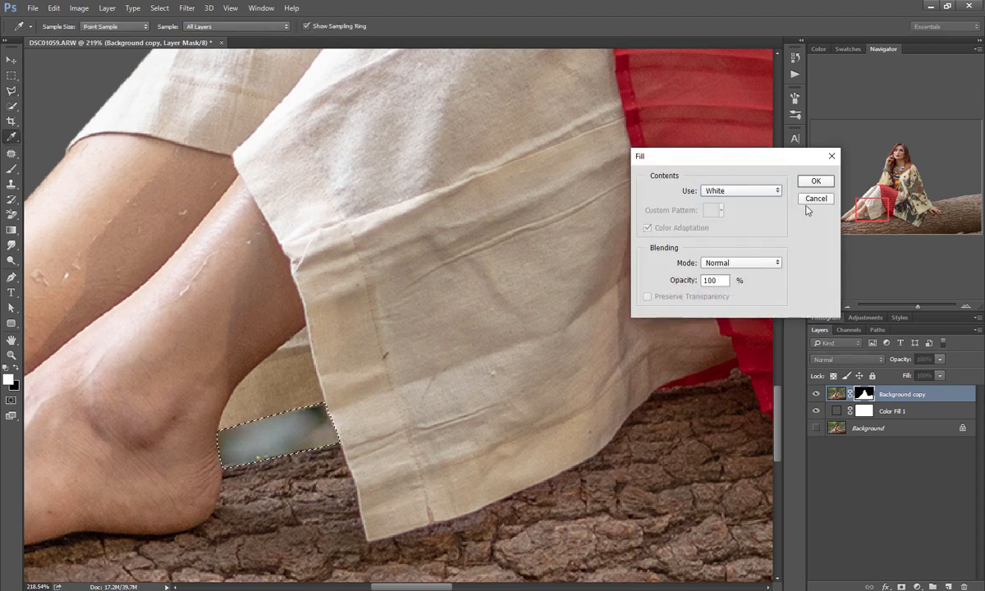
{"action": "left_click", "coordinate": [822, 184]}
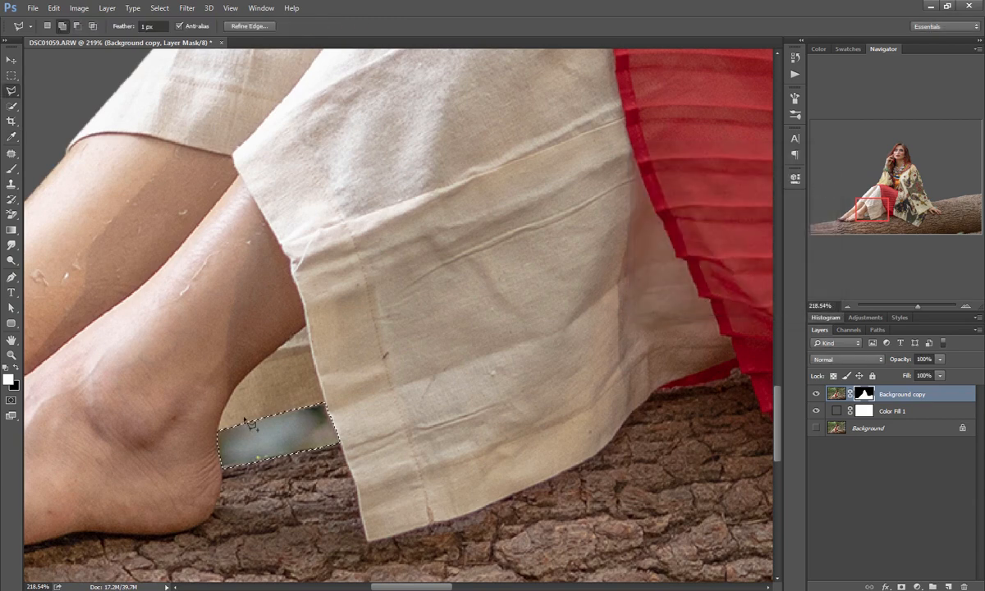
Fill the selected gap beside the heel with black in the layer mask and deselect it.
{"action": "key", "text": "shift+F5"}
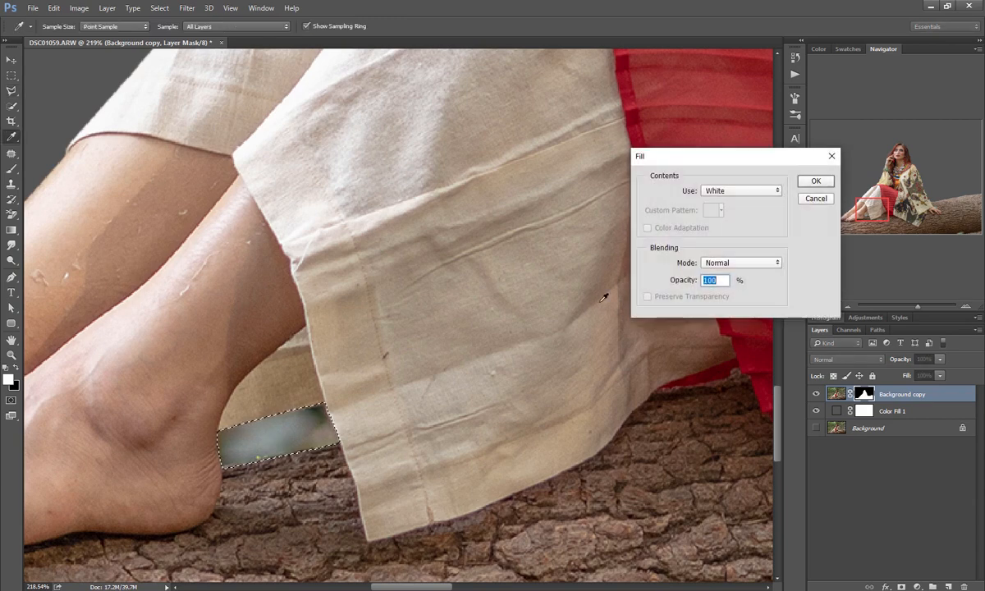
{"action": "left_click", "coordinate": [752, 192]}
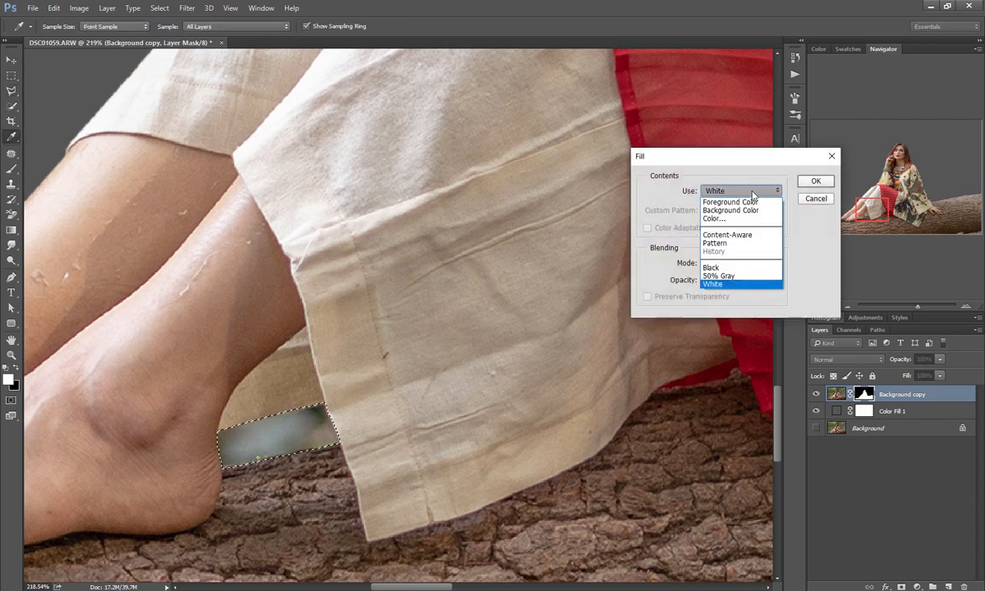
{"action": "left_click", "coordinate": [726, 267]}
{"action": "left_click", "coordinate": [810, 181]}
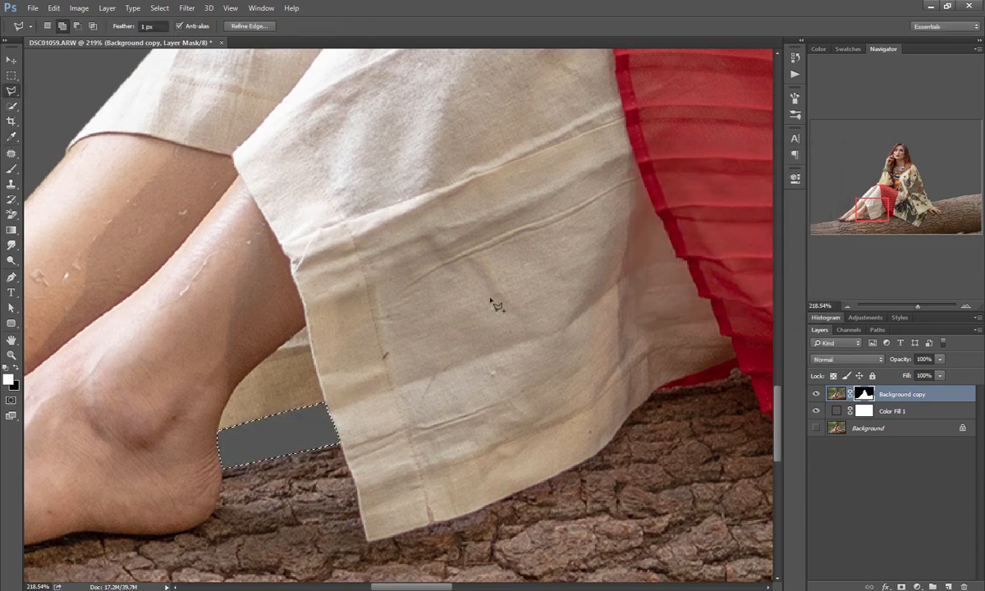
{"action": "key", "text": "ctrl+d"}
{"action": "key", "text": "v"}
Outline the green background gap between the wrist and the hair, just above the bracelet, with the Polygonal Lasso.
{"action": "scroll", "coordinate": [343, 367], "scroll_direction": "down", "scroll_amount": 8}
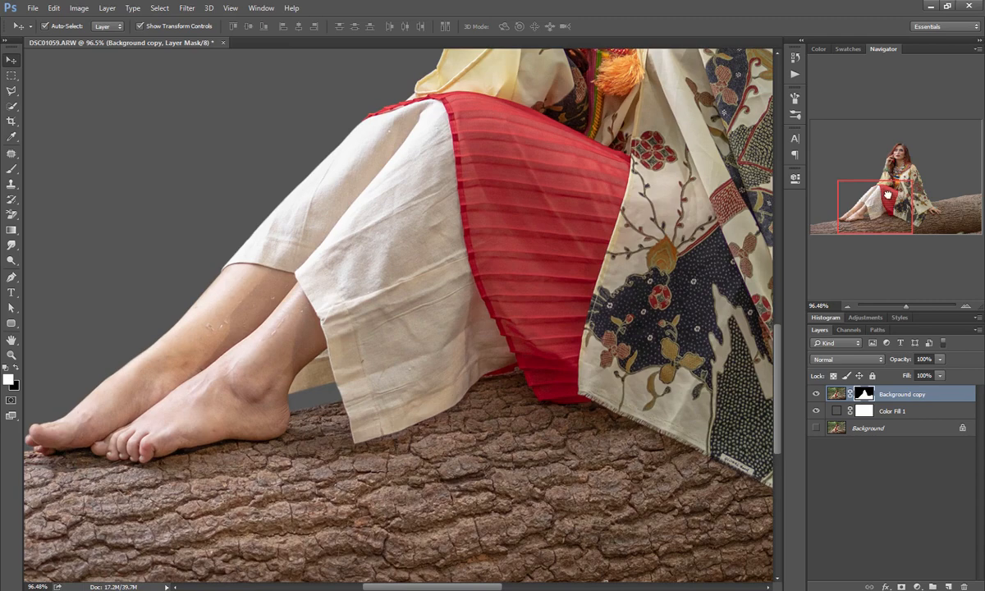
{"action": "left_click_drag", "start_coordinate": [886, 194], "coordinate": [896, 170]}
{"action": "scroll", "coordinate": [304, 287], "scroll_direction": "up", "scroll_amount": 3}
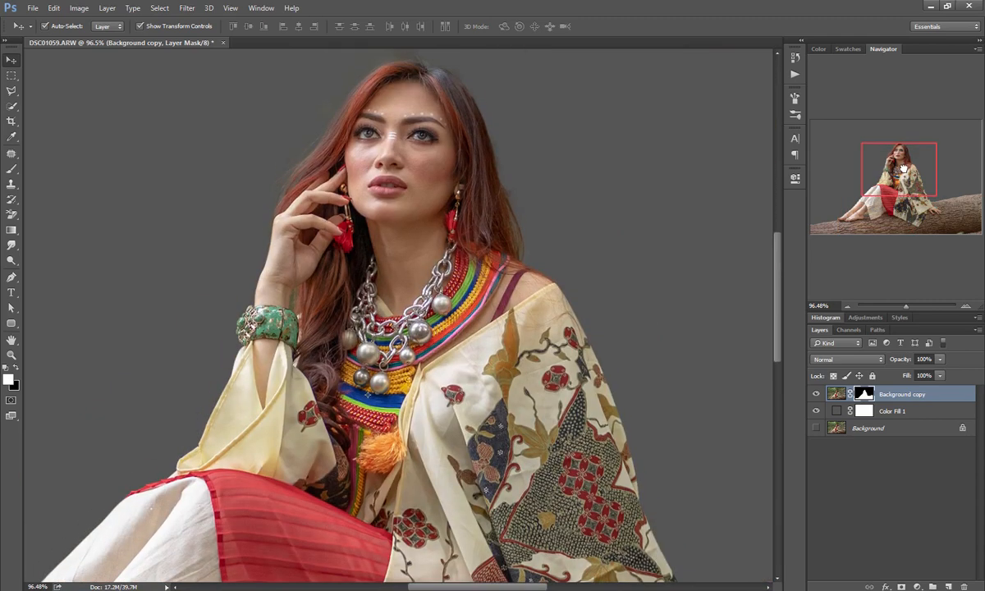
{"action": "scroll", "coordinate": [305, 287], "scroll_direction": "up", "scroll_amount": 5}
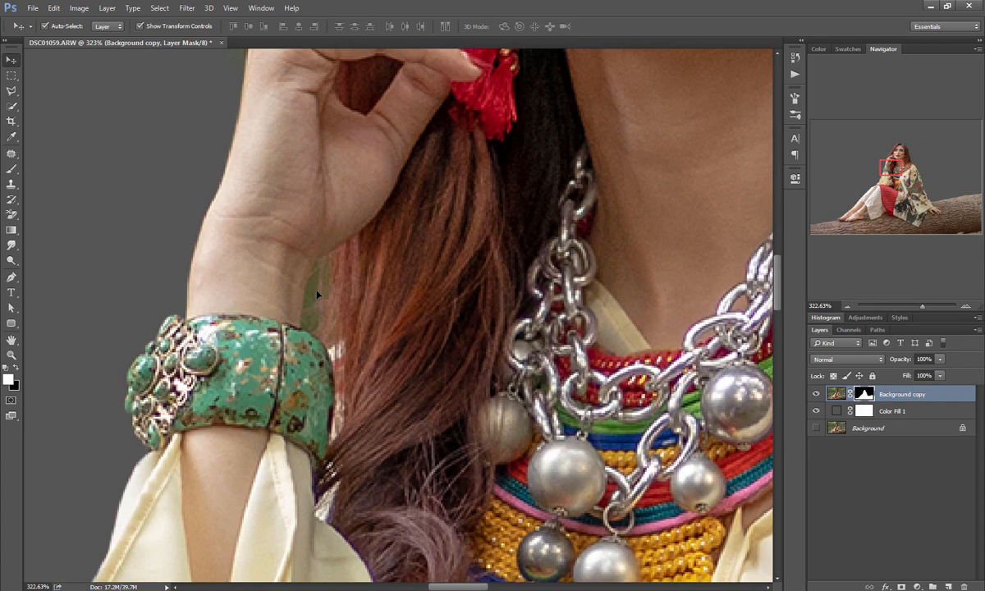
{"action": "scroll", "coordinate": [317, 294], "scroll_direction": "up", "scroll_amount": 2}
{"action": "scroll", "coordinate": [317, 295], "scroll_direction": "down", "scroll_amount": 2}
{"action": "key", "text": "l"}
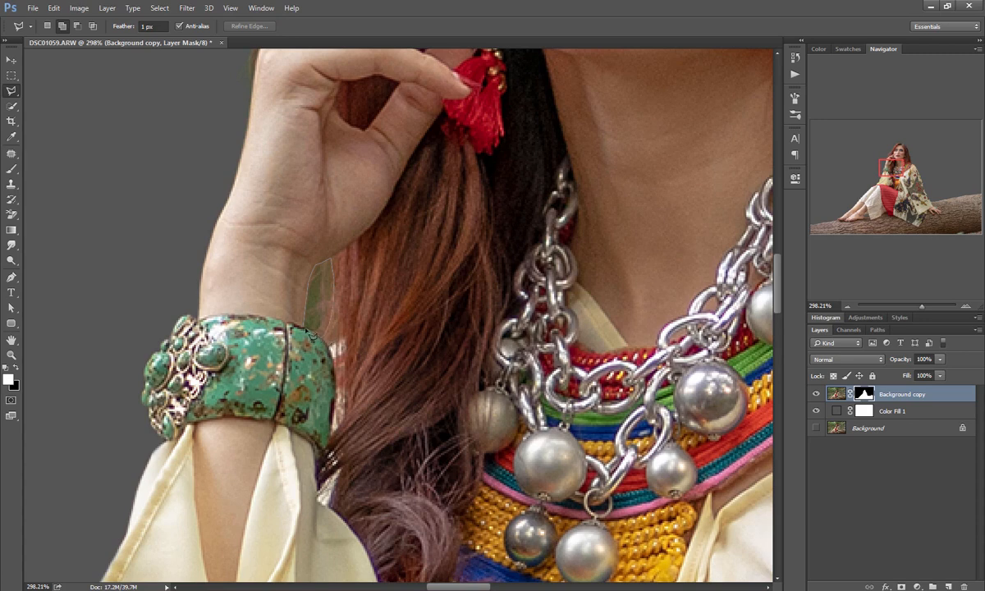
{"action": "left_click_drag", "start_coordinate": [309, 331], "coordinate": [310, 332]}
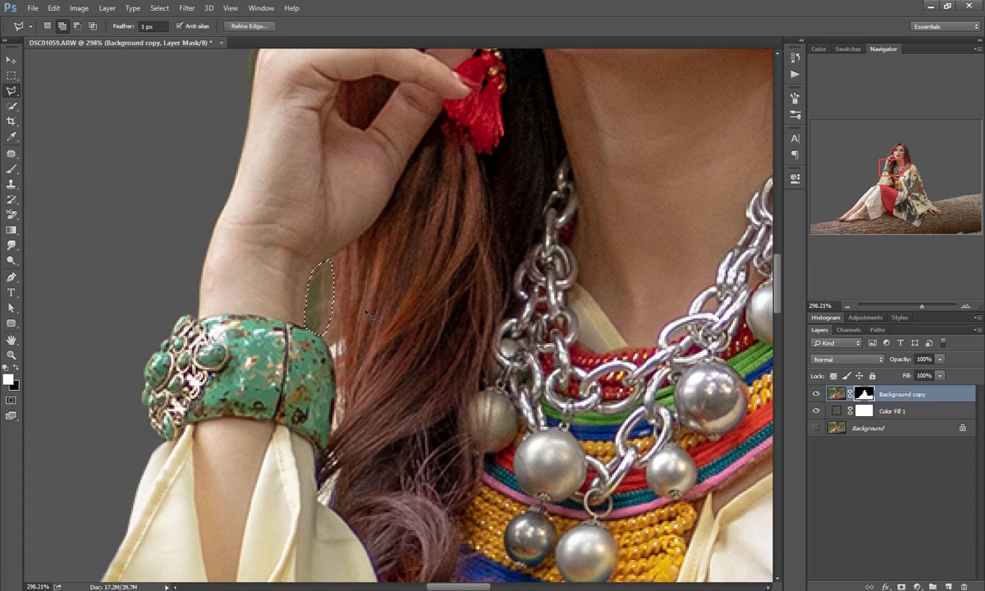
Fill the selected gap by the wrist with black in the layer mask at 100% opacity and deselect it.
{"action": "key", "text": "shift+BackSpace"}
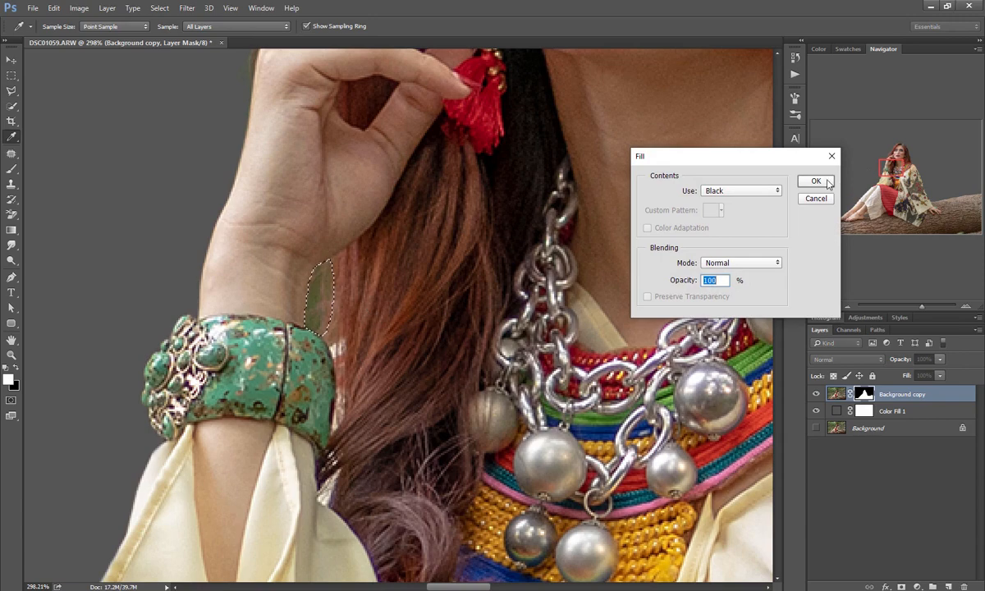
{"action": "left_click", "coordinate": [827, 182]}
{"action": "key", "text": "ctrl+d"}
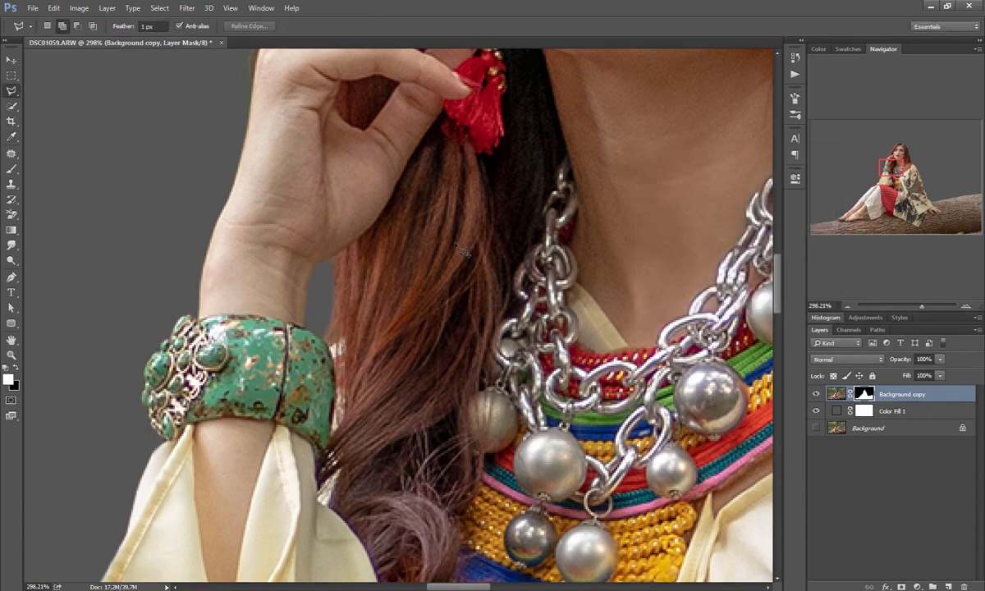
{"action": "key", "text": "v"}
Heal the scratches on the front shin of the Background copy image with the Healing Brush at 10 px.
{"action": "scroll", "coordinate": [389, 316], "scroll_direction": "down", "scroll_amount": 6}
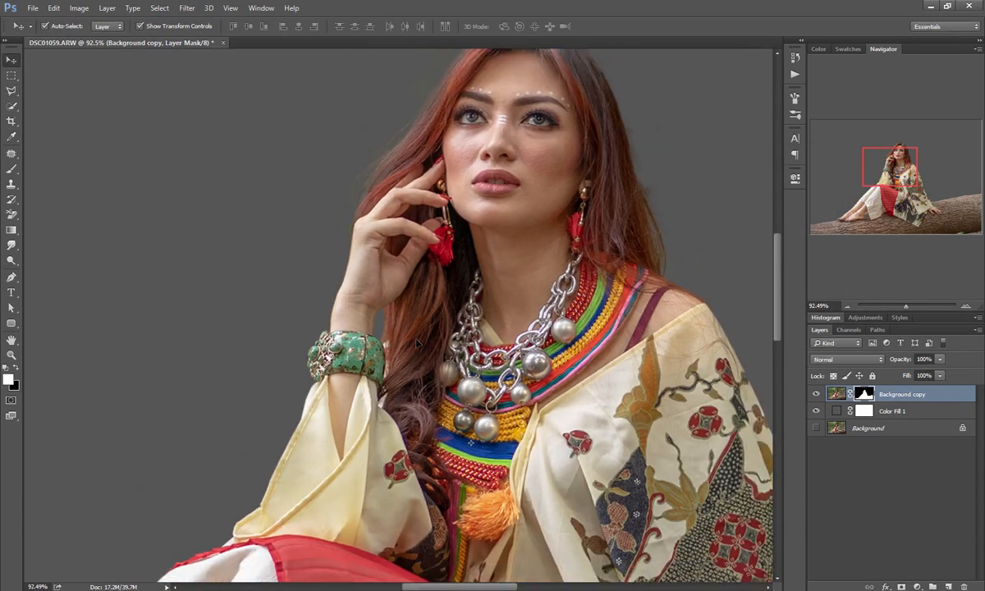
{"action": "scroll", "coordinate": [416, 343], "scroll_direction": "down", "scroll_amount": 5}
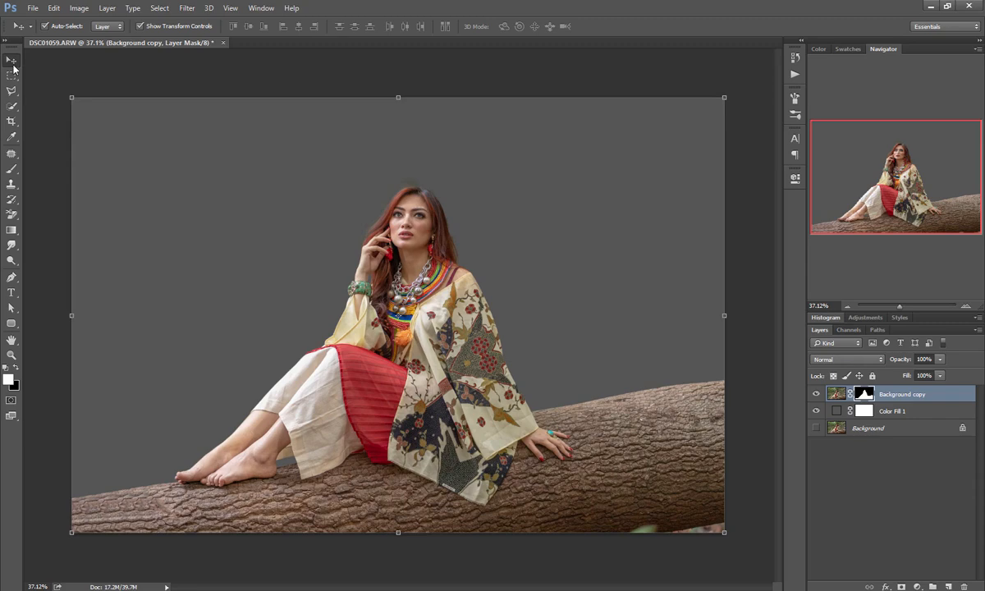
{"action": "scroll", "coordinate": [280, 450], "scroll_direction": "up", "scroll_amount": 8}
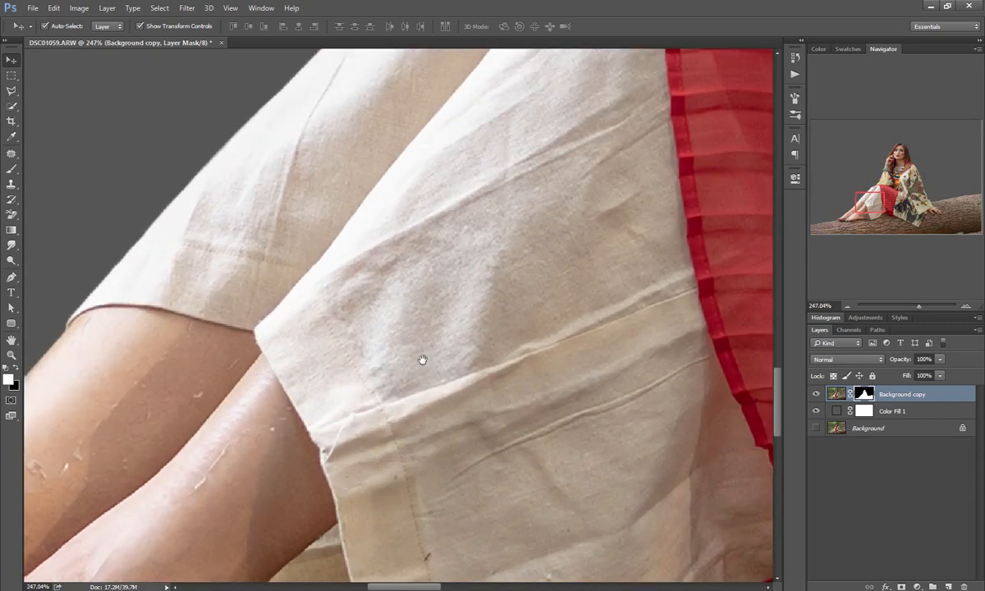
{"action": "left_click_drag", "start_coordinate": [422, 359], "coordinate": [619, 265]}
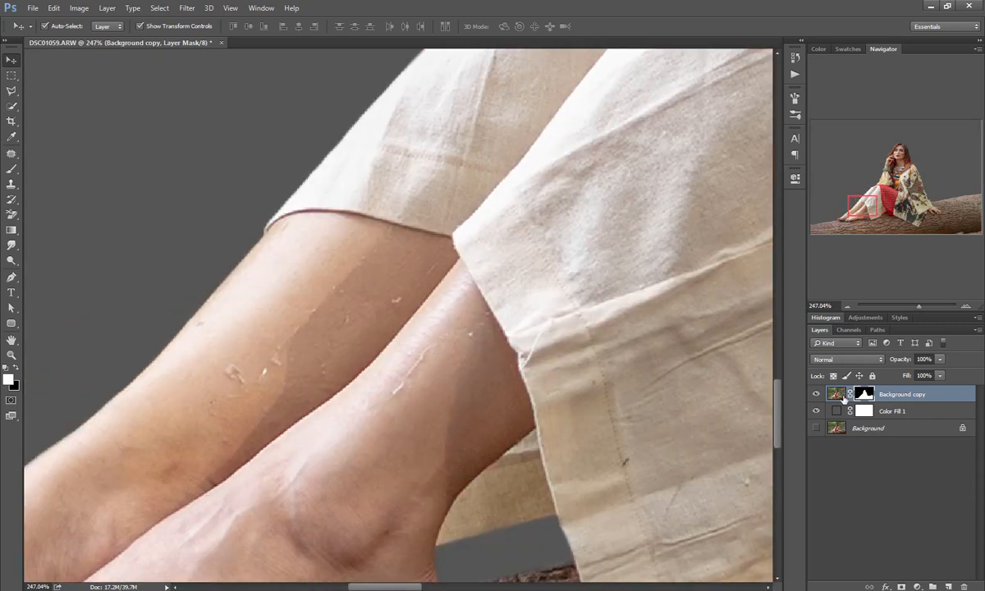
{"action": "left_click", "coordinate": [837, 395]}
{"action": "left_click", "coordinate": [11, 184]}
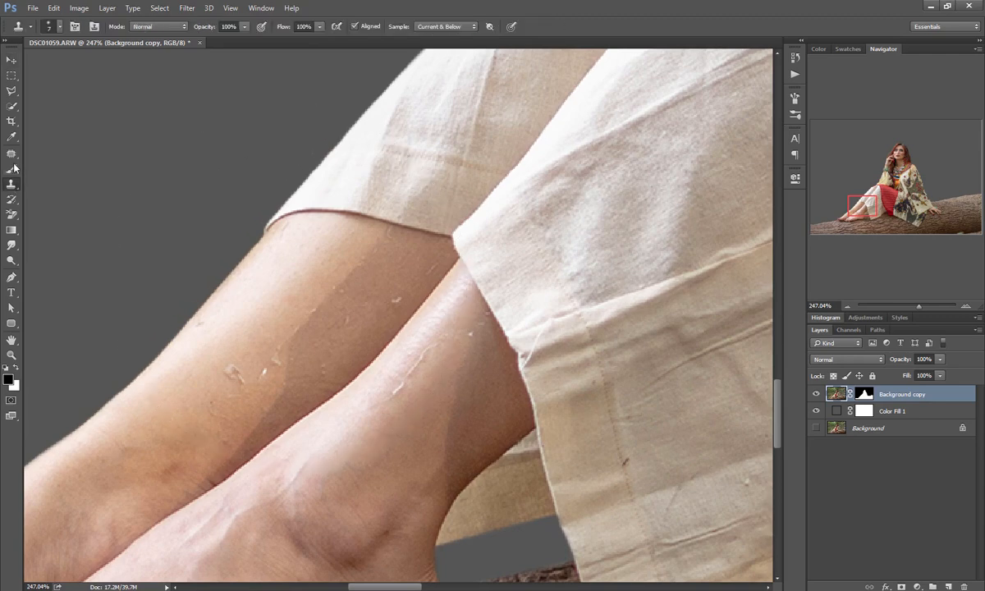
{"action": "left_click", "coordinate": [11, 154]}
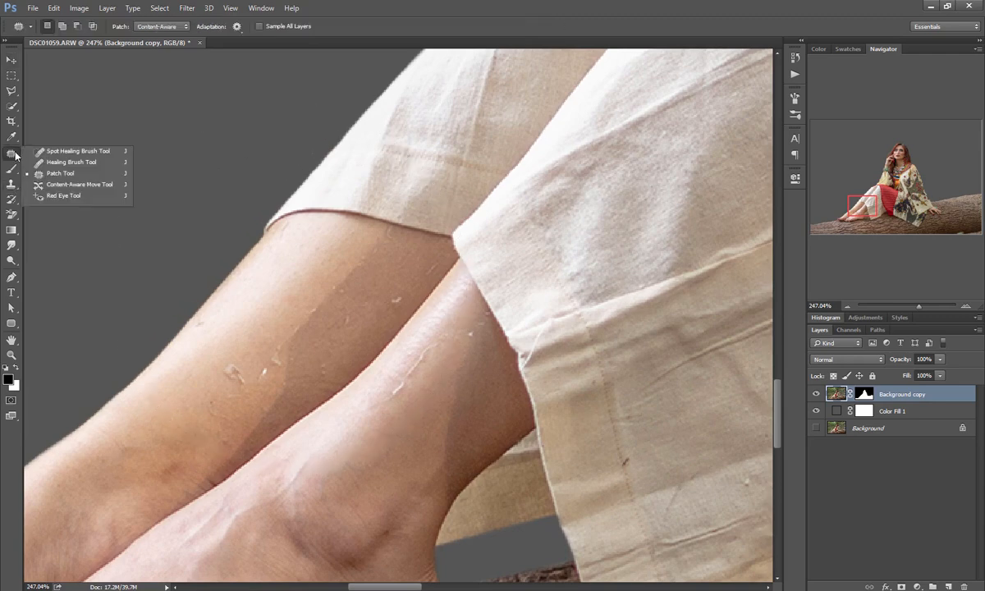
{"action": "left_click", "coordinate": [82, 165]}
{"action": "left_click_drag", "start_coordinate": [440, 358], "coordinate": [389, 375]}
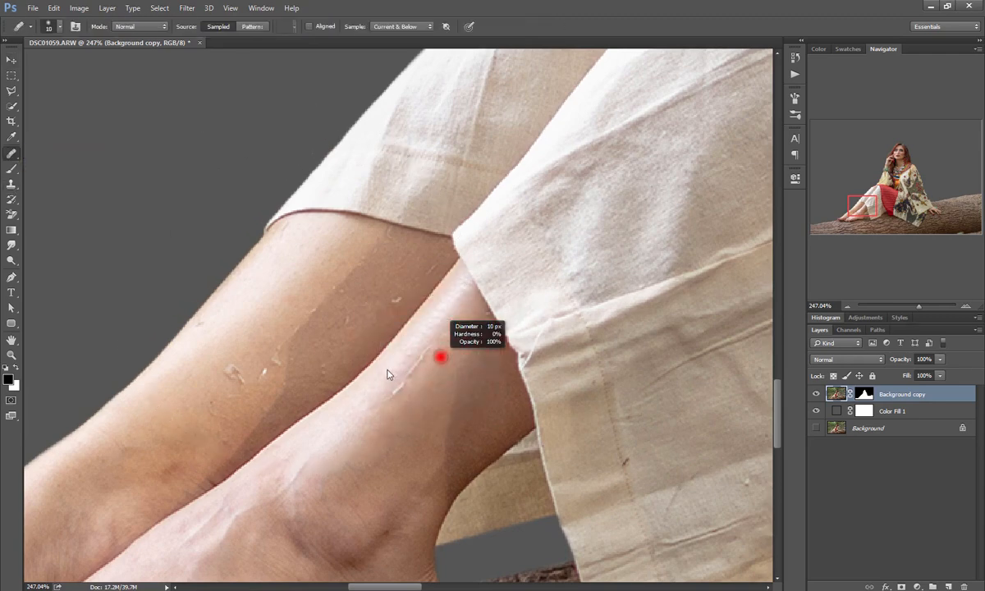
{"action": "mouse_move", "coordinate": [435, 342]}
{"action": "left_mouse_down"}
{"action": "mouse_move", "coordinate": [399, 388]}
{"action": "mouse_move", "coordinate": [427, 374]}
{"action": "left_mouse_up"}
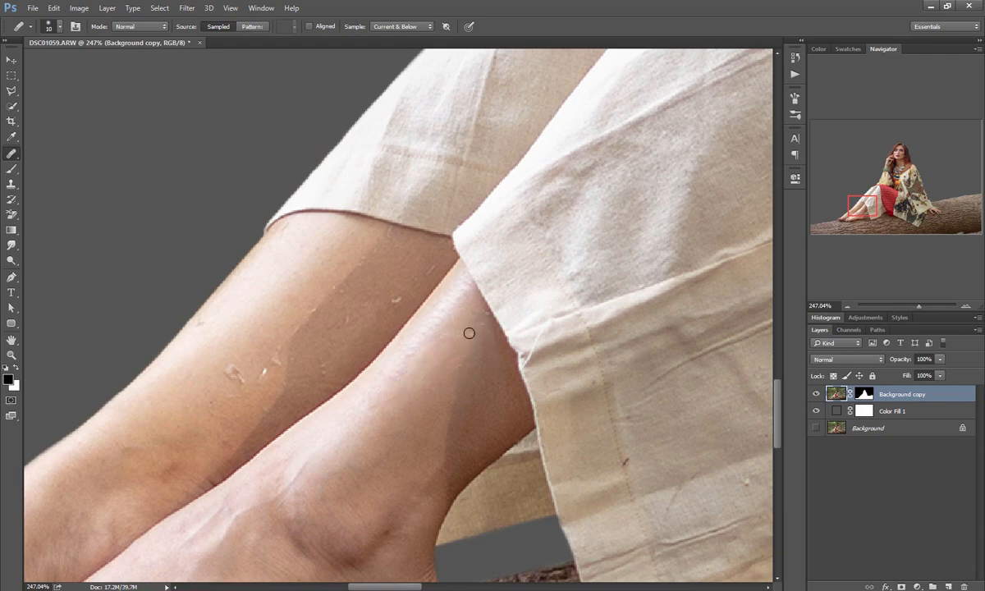
Heal the small pale marks on the other lower leg with the Healing Brush at 7 px.
{"action": "left_click", "coordinate": [415, 268]}
{"action": "right_click", "coordinate": [308, 293], "text": "alt"}
{"action": "left_click_drag", "start_coordinate": [315, 302], "coordinate": [293, 335]}
{"action": "left_click_drag", "start_coordinate": [280, 365], "coordinate": [274, 370]}
{"action": "left_click", "coordinate": [363, 284], "text": "alt"}
{"action": "left_click_drag", "start_coordinate": [485, 321], "coordinate": [487, 315]}
{"action": "mouse_move", "coordinate": [401, 251]}
{"action": "left_mouse_down"}
{"action": "mouse_move", "coordinate": [385, 249]}
{"action": "mouse_move", "coordinate": [390, 236]}
{"action": "left_mouse_up"}
Hide the Color Fill 1 layer and show the original Background layer to examine the cutout in its original scene.
{"action": "left_click", "coordinate": [847, 306]}
{"action": "left_click", "coordinate": [848, 306]}
{"action": "left_click", "coordinate": [847, 306]}
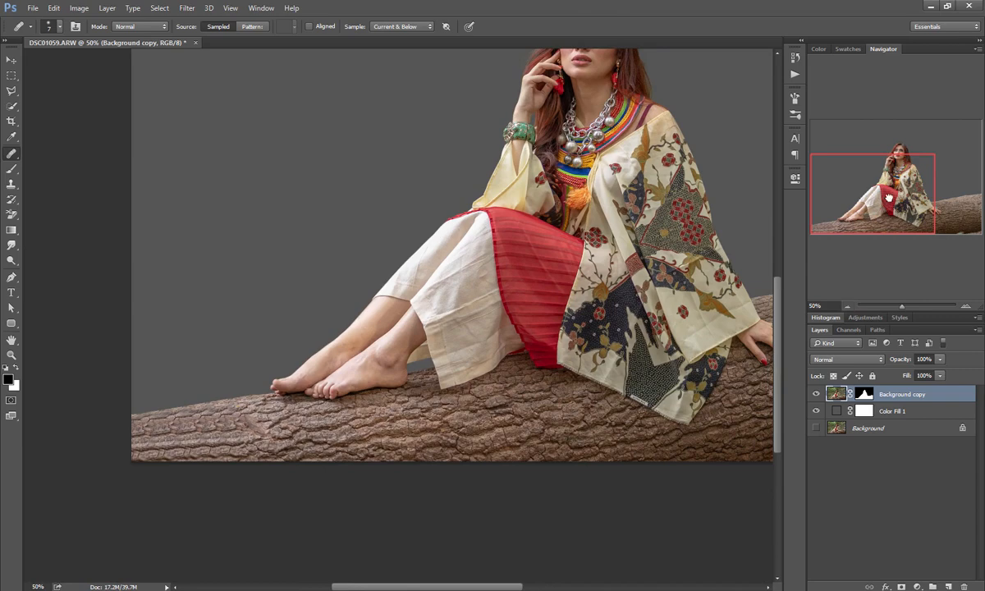
{"action": "left_click_drag", "start_coordinate": [888, 198], "coordinate": [913, 179]}
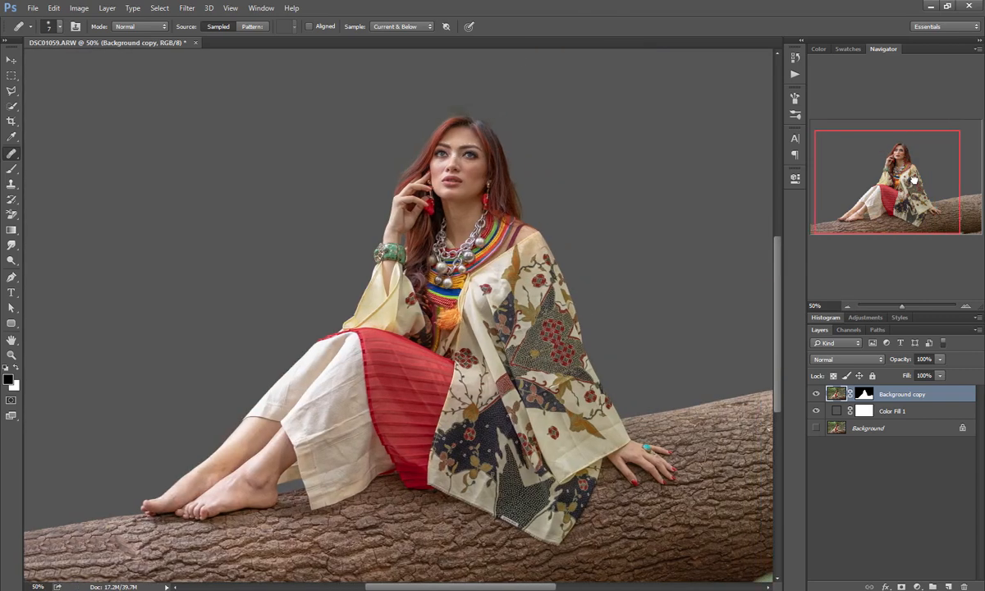
{"action": "left_click", "coordinate": [815, 410]}
{"action": "left_click", "coordinate": [816, 427]}
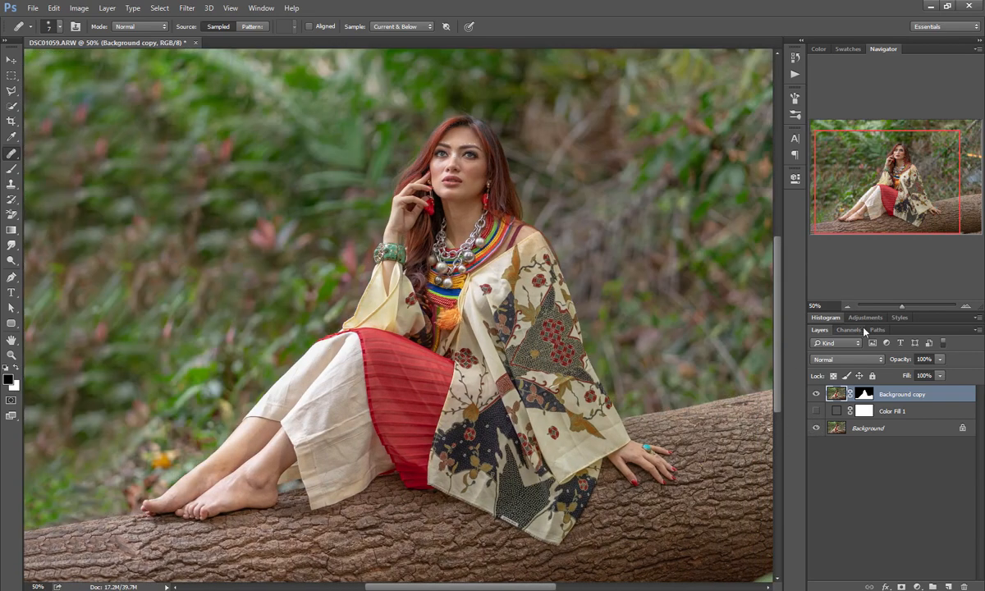
{"action": "left_click", "coordinate": [848, 306]}
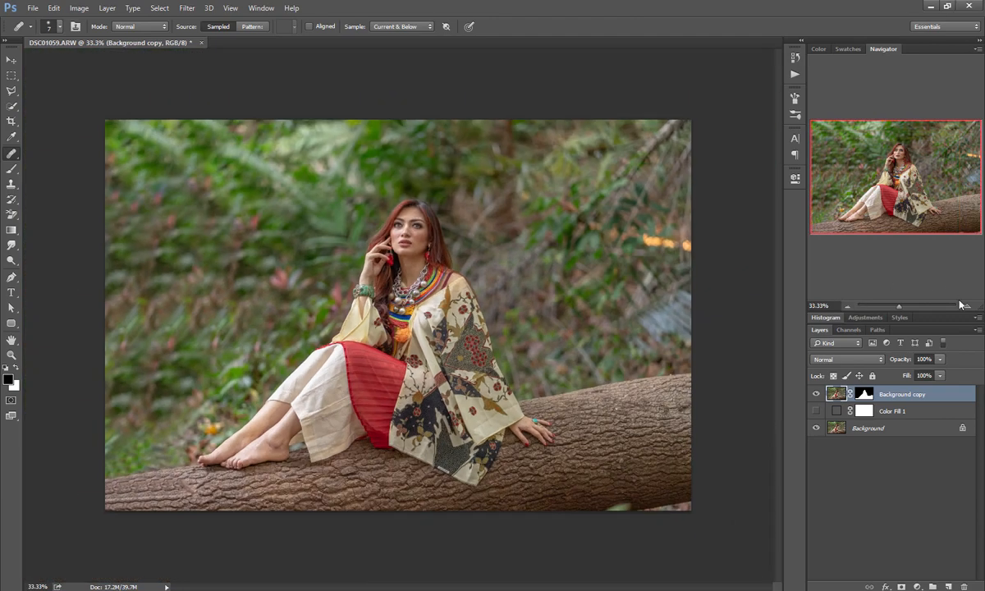
{"action": "left_click", "coordinate": [966, 306]}
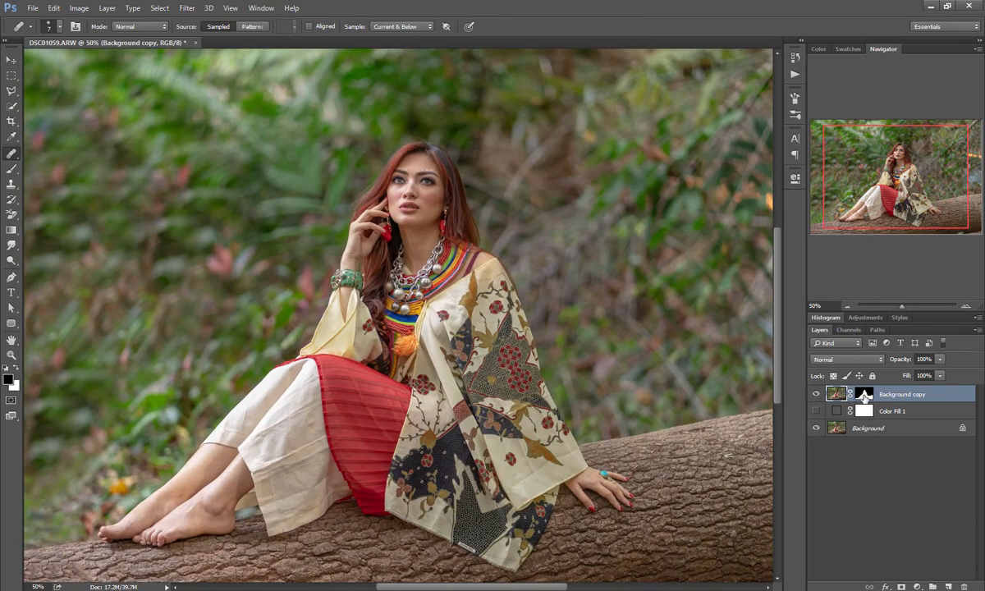
Hide the Background layer and display the Background copy layer mask on its own with the Brush active.
{"action": "left_click", "coordinate": [863, 394]}
{"action": "left_click", "coordinate": [815, 429]}
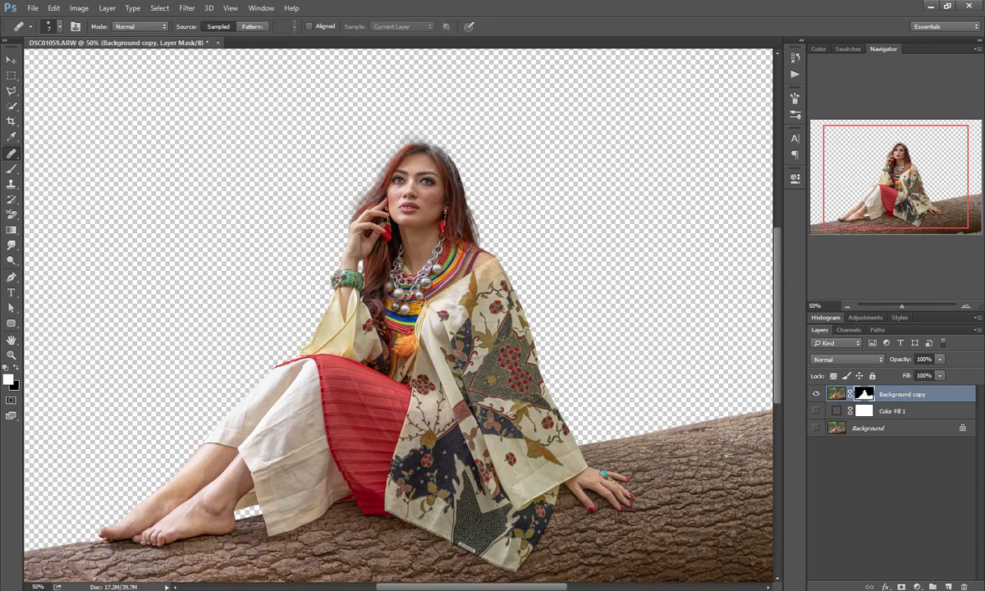
{"action": "scroll", "coordinate": [410, 157], "scroll_direction": "up", "scroll_amount": 5}
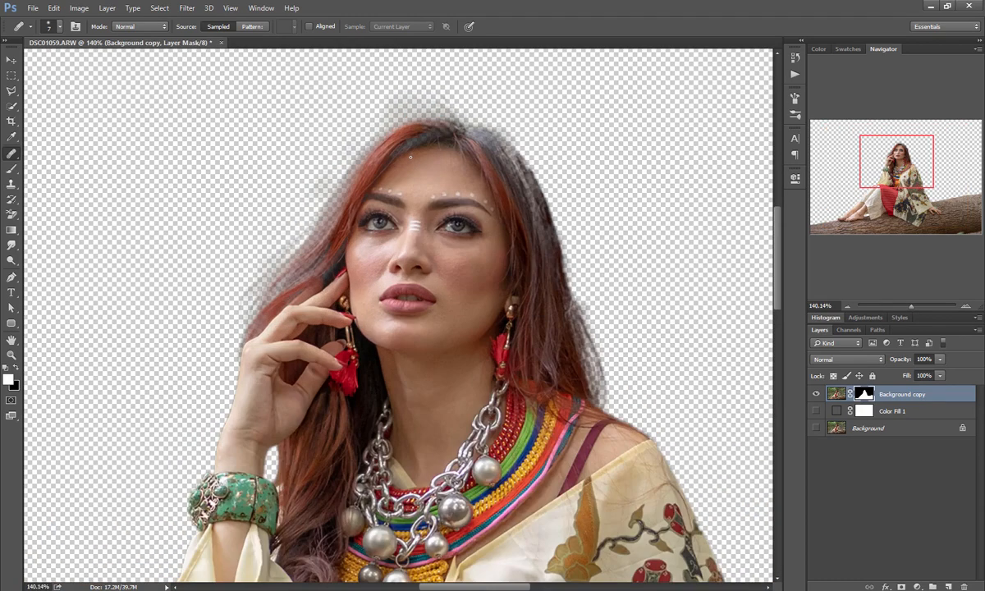
{"action": "key", "text": "b"}
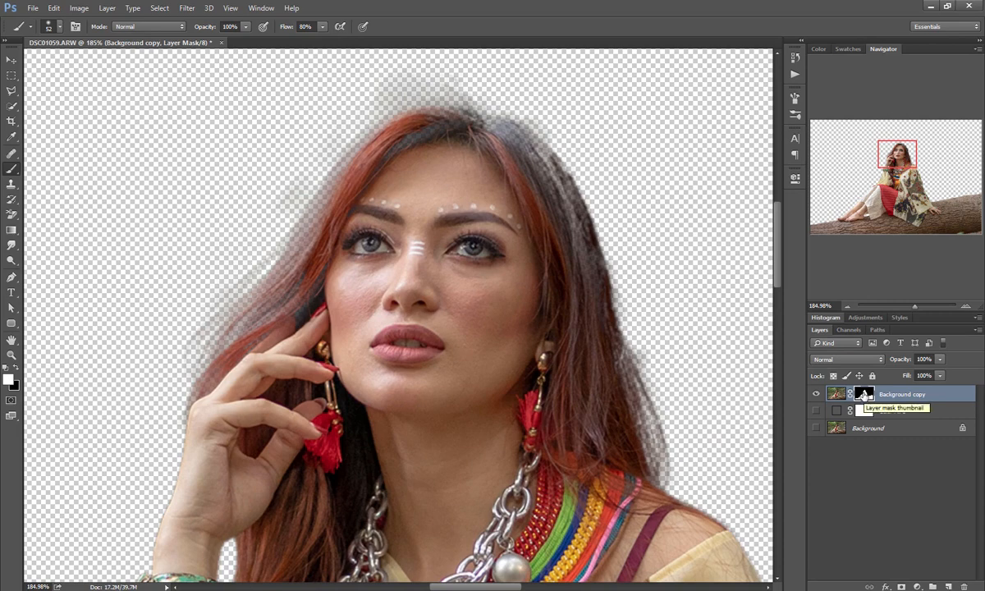
{"action": "left_click", "coordinate": [864, 396], "text": "alt"}
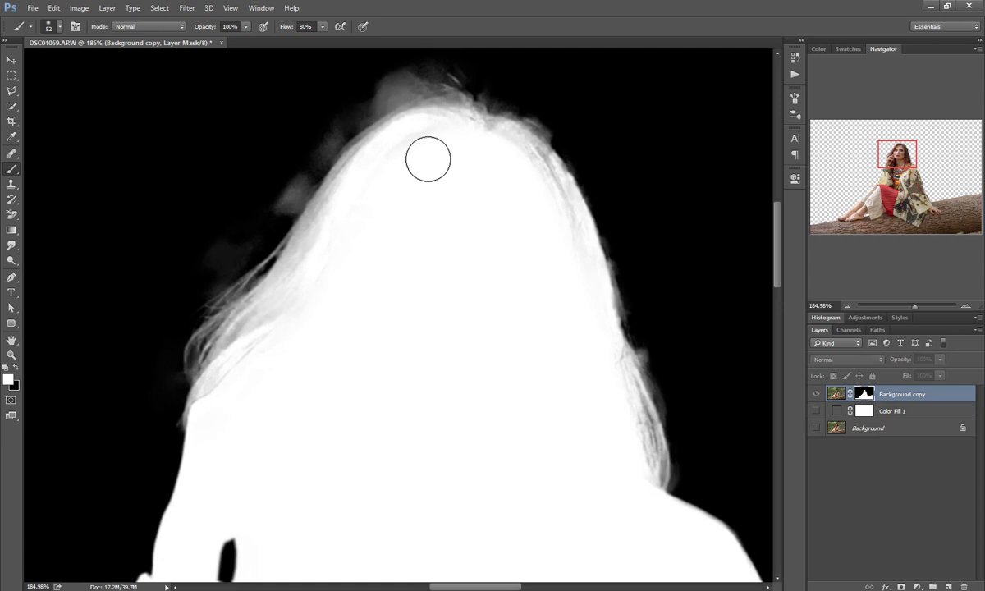
Paint the gray areas inside the hair edges of the mask white with a 28 px and 21 px soft brush, and return to the image view.
{"action": "right_click", "coordinate": [391, 215], "text": "alt"}
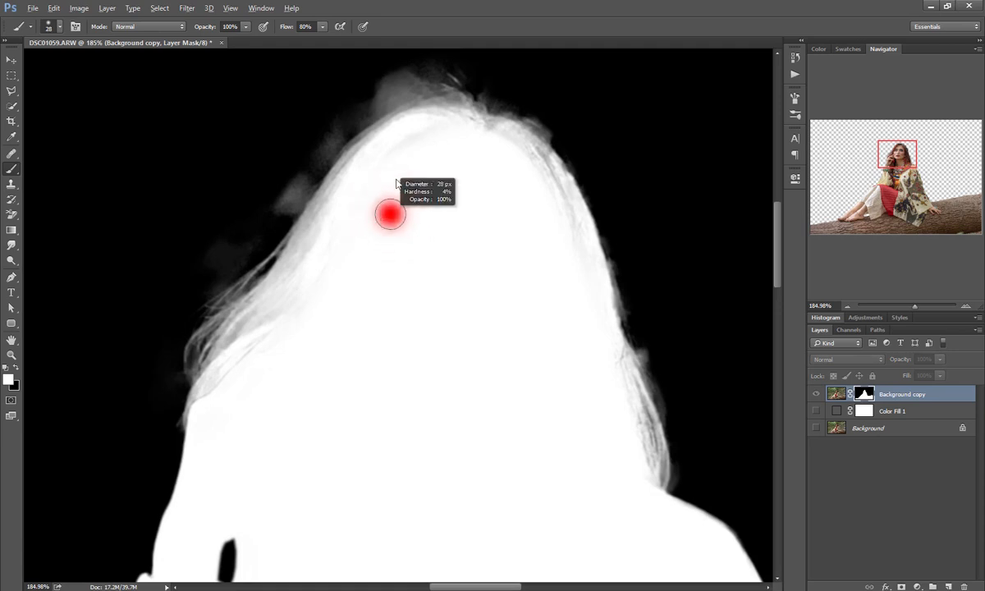
{"action": "mouse_move", "coordinate": [420, 143]}
{"action": "left_mouse_down"}
{"action": "mouse_move", "coordinate": [394, 156]}
{"action": "mouse_move", "coordinate": [430, 134]}
{"action": "left_mouse_up"}
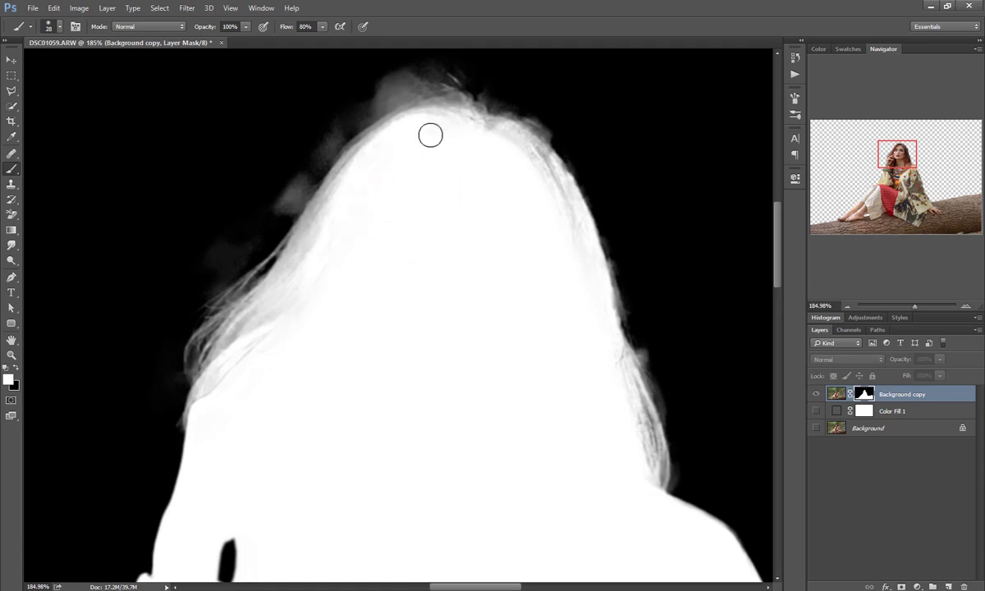
{"action": "right_click", "coordinate": [502, 182], "text": "alt"}
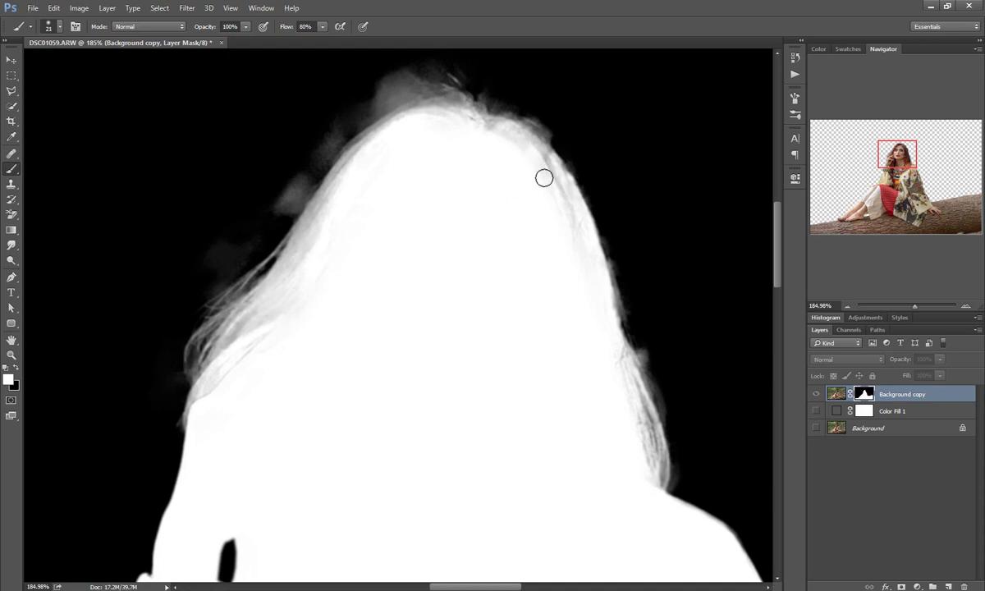
{"action": "left_click_drag", "start_coordinate": [561, 205], "coordinate": [576, 243]}
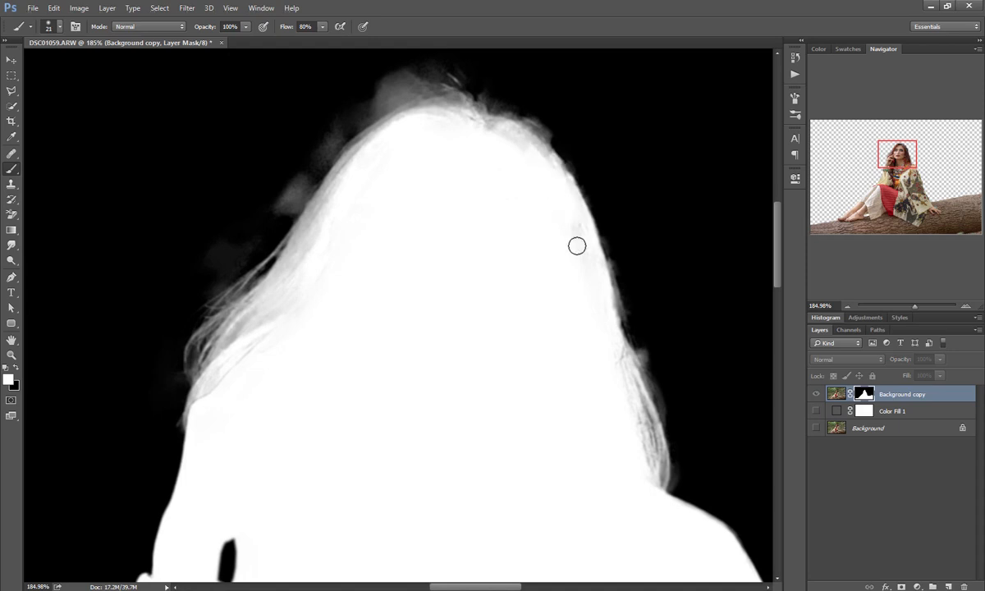
{"action": "mouse_move", "coordinate": [607, 371]}
{"action": "left_mouse_down"}
{"action": "mouse_move", "coordinate": [625, 400]}
{"action": "mouse_move", "coordinate": [622, 383]}
{"action": "mouse_move", "coordinate": [620, 391]}
{"action": "left_mouse_up"}
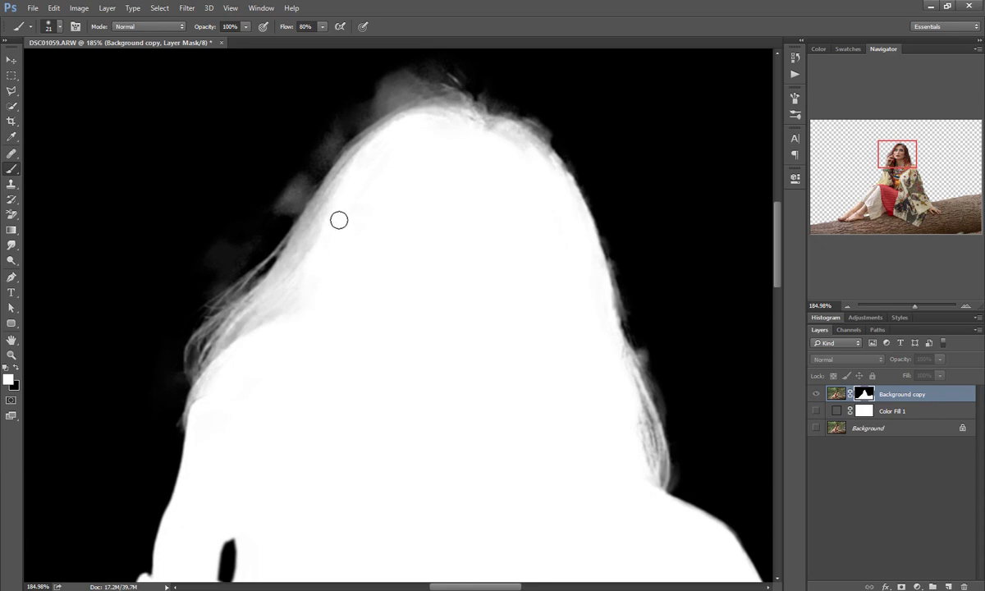
{"action": "mouse_move", "coordinate": [322, 218]}
{"action": "left_mouse_down"}
{"action": "mouse_move", "coordinate": [288, 290]}
{"action": "mouse_move", "coordinate": [316, 245]}
{"action": "mouse_move", "coordinate": [298, 267]}
{"action": "mouse_move", "coordinate": [308, 241]}
{"action": "mouse_move", "coordinate": [219, 365]}
{"action": "mouse_move", "coordinate": [256, 321]}
{"action": "mouse_move", "coordinate": [268, 324]}
{"action": "mouse_move", "coordinate": [361, 256]}
{"action": "mouse_move", "coordinate": [435, 154]}
{"action": "mouse_move", "coordinate": [464, 144]}
{"action": "mouse_move", "coordinate": [518, 150]}
{"action": "mouse_move", "coordinate": [507, 142]}
{"action": "mouse_move", "coordinate": [547, 170]}
{"action": "mouse_move", "coordinate": [525, 140]}
{"action": "mouse_move", "coordinate": [413, 128]}
{"action": "mouse_move", "coordinate": [478, 133]}
{"action": "mouse_move", "coordinate": [434, 137]}
{"action": "mouse_move", "coordinate": [512, 149]}
{"action": "mouse_move", "coordinate": [550, 192]}
{"action": "left_mouse_up"}
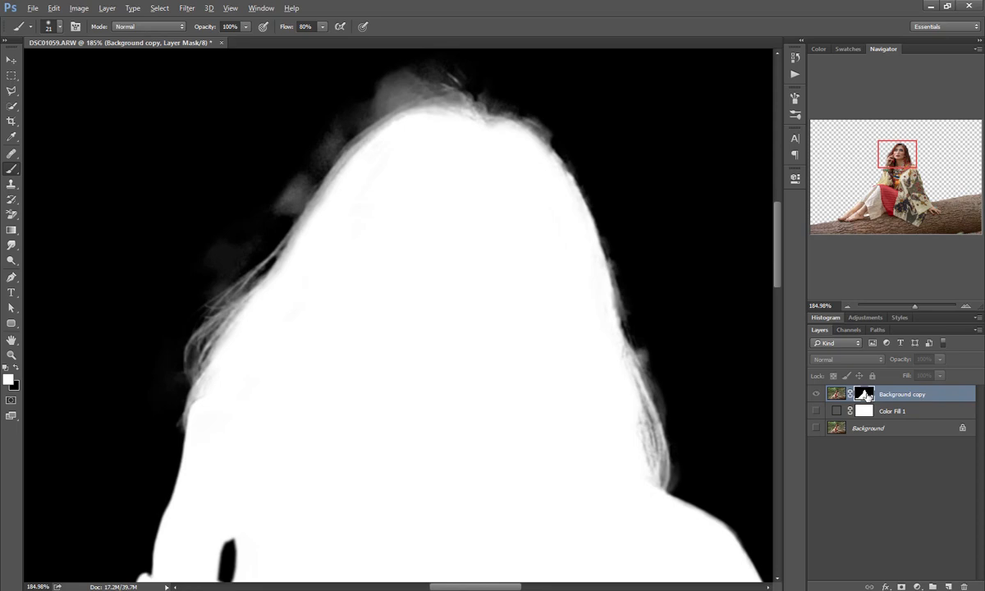
{"action": "left_click", "coordinate": [864, 395], "text": "alt"}
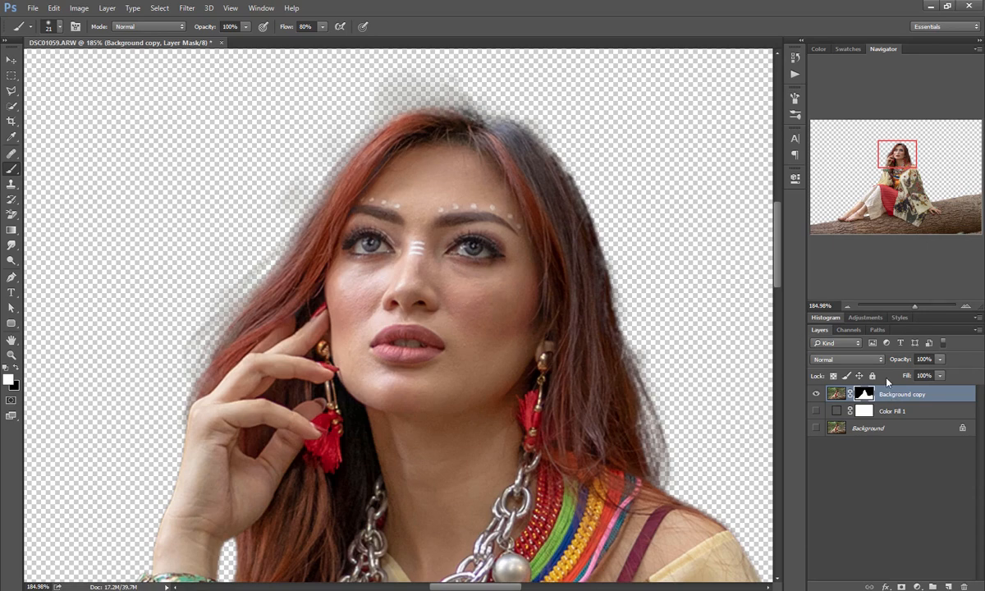
Show the Color Fill 1 layer and permanently apply the layer mask to Background copy.
{"action": "left_click", "coordinate": [847, 306]}
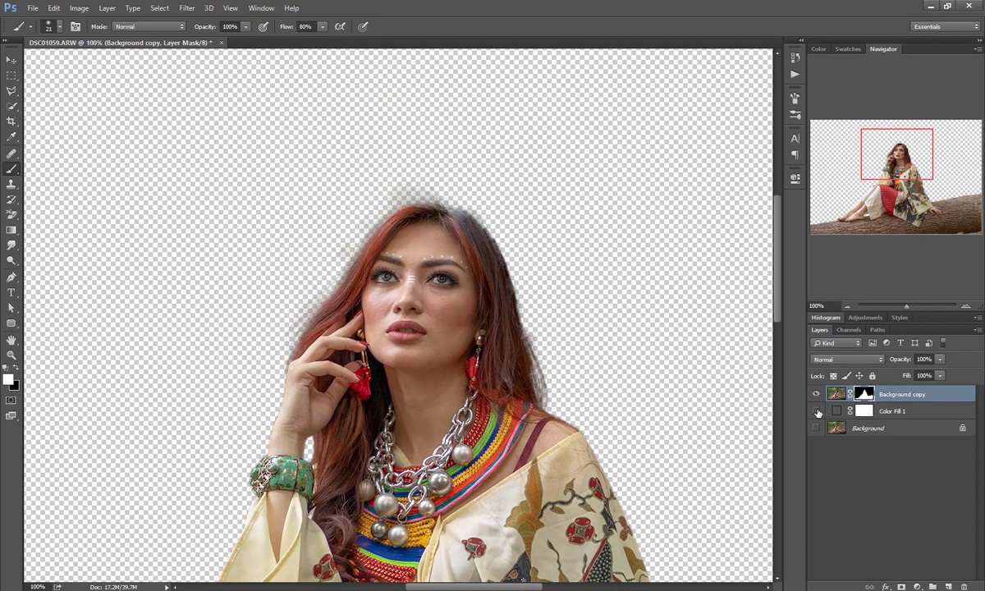
{"action": "left_click", "coordinate": [817, 411]}
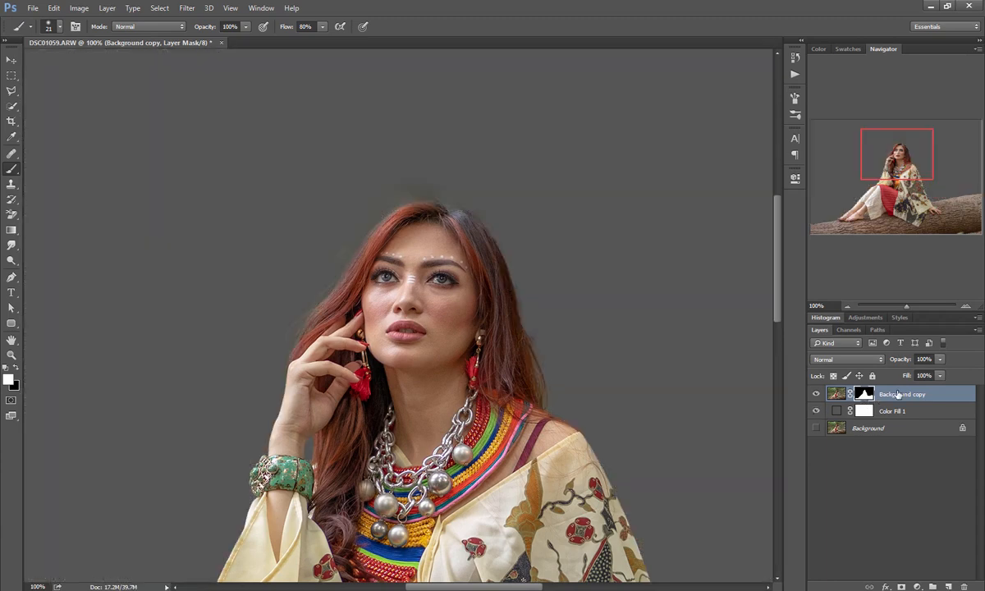
{"action": "left_click", "coordinate": [897, 395]}
{"action": "left_click", "coordinate": [864, 395]}
{"action": "right_click", "coordinate": [866, 395]}
{"action": "left_click", "coordinate": [893, 427]}
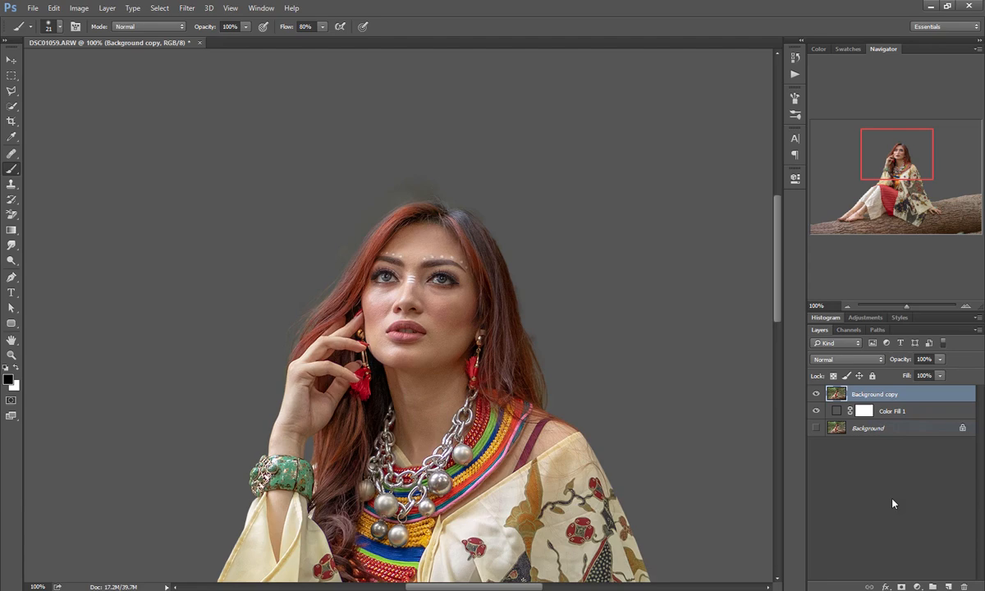
Add a new layer clipped to Background copy in Multiply mode, and sample a dark brown hair tone for a 10% opacity brush.
{"action": "left_click", "coordinate": [935, 586]}
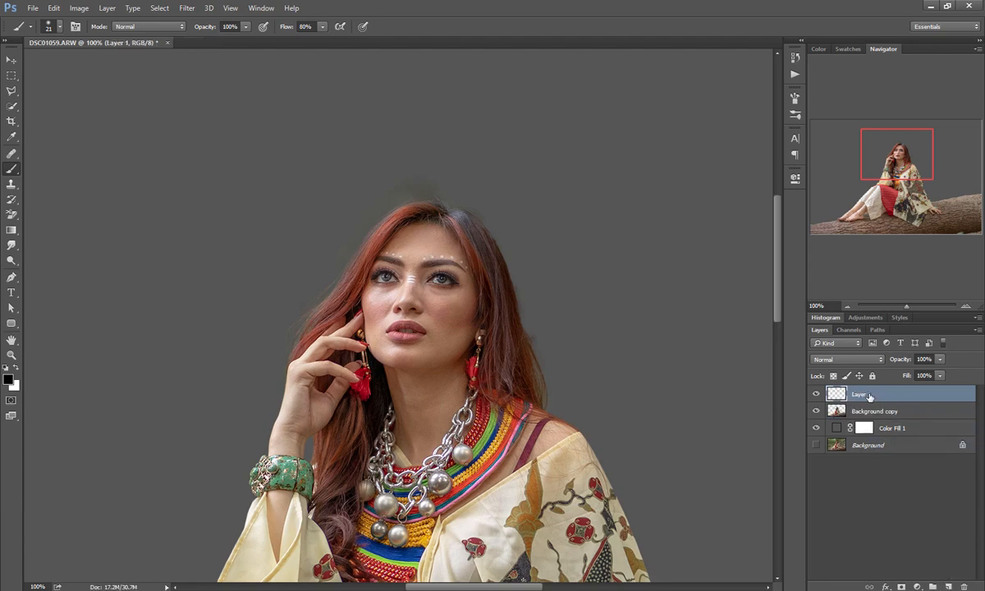
{"action": "left_click", "coordinate": [880, 400], "text": "alt"}
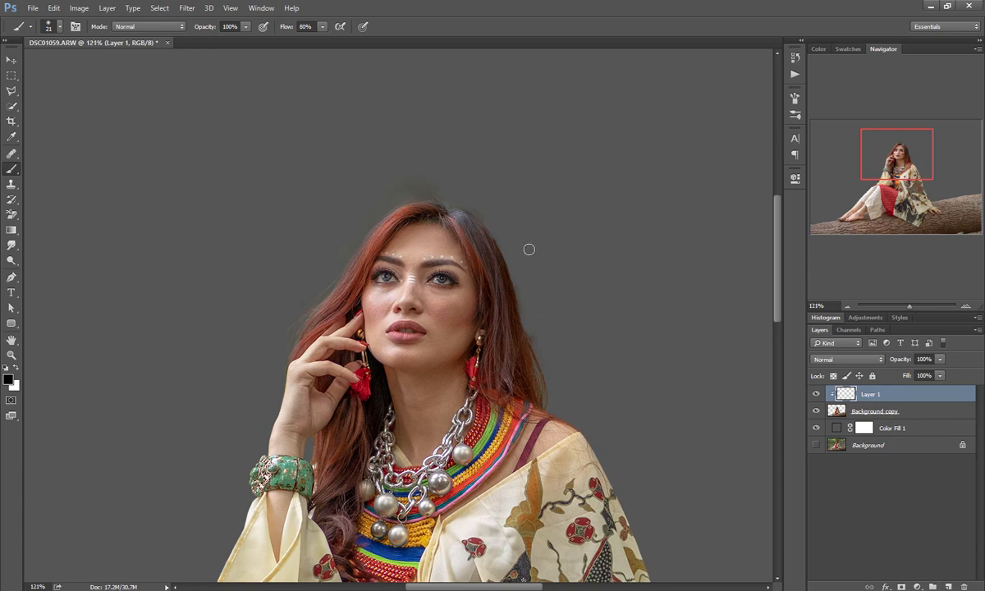
{"action": "scroll", "coordinate": [527, 249], "scroll_direction": "up", "scroll_amount": 4}
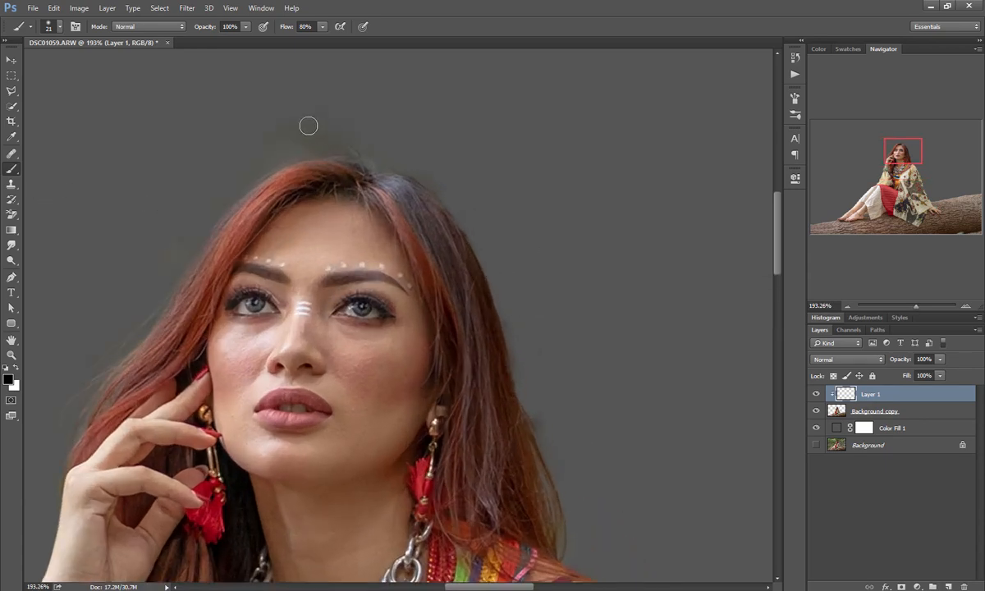
{"action": "left_click", "coordinate": [492, 290], "text": "alt"}
{"action": "left_click", "coordinate": [838, 360]}
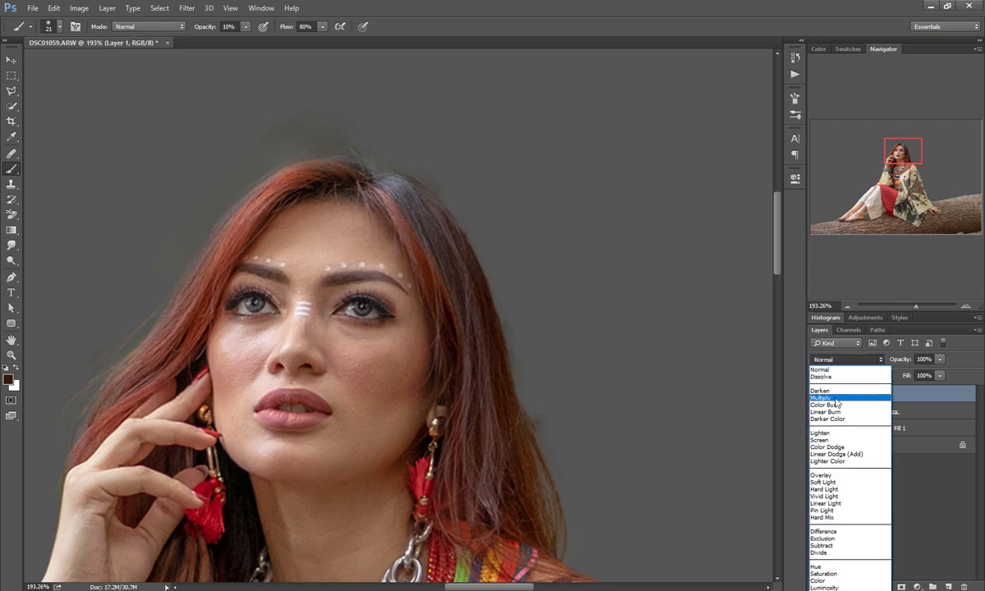
{"action": "left_click", "coordinate": [829, 404]}
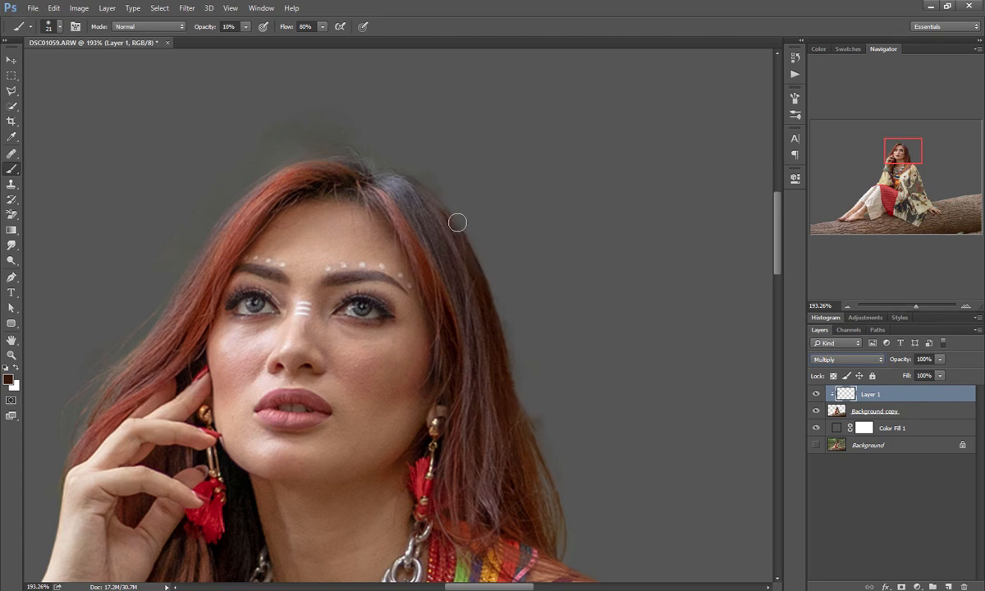
Darken the pale outer hair edges on the clipped Multiply layer with the 21 px brush at 10% opacity.
{"action": "mouse_move", "coordinate": [445, 203]}
{"action": "left_mouse_down"}
{"action": "mouse_move", "coordinate": [507, 328]}
{"action": "mouse_move", "coordinate": [520, 411]}
{"action": "mouse_move", "coordinate": [502, 328]}
{"action": "mouse_move", "coordinate": [543, 443]}
{"action": "mouse_move", "coordinate": [508, 375]}
{"action": "mouse_move", "coordinate": [545, 483]}
{"action": "mouse_move", "coordinate": [527, 403]}
{"action": "mouse_move", "coordinate": [565, 555]}
{"action": "mouse_move", "coordinate": [514, 432]}
{"action": "left_mouse_up"}
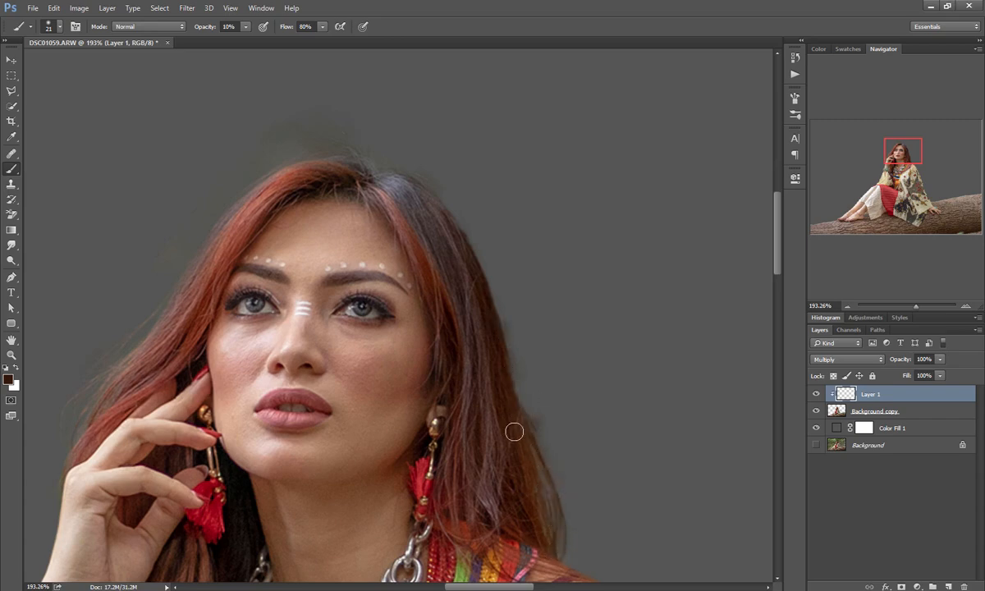
{"action": "mouse_move", "coordinate": [445, 256]}
{"action": "left_mouse_down"}
{"action": "mouse_move", "coordinate": [508, 345]}
{"action": "mouse_move", "coordinate": [534, 449]}
{"action": "mouse_move", "coordinate": [524, 418]}
{"action": "mouse_move", "coordinate": [579, 559]}
{"action": "mouse_move", "coordinate": [501, 318]}
{"action": "left_mouse_up"}
{"action": "mouse_move", "coordinate": [259, 170]}
{"action": "left_mouse_down"}
{"action": "mouse_move", "coordinate": [183, 250]}
{"action": "mouse_move", "coordinate": [220, 196]}
{"action": "mouse_move", "coordinate": [159, 316]}
{"action": "mouse_move", "coordinate": [195, 244]}
{"action": "mouse_move", "coordinate": [134, 341]}
{"action": "mouse_move", "coordinate": [176, 267]}
{"action": "mouse_move", "coordinate": [129, 322]}
{"action": "mouse_move", "coordinate": [157, 309]}
{"action": "mouse_move", "coordinate": [117, 363]}
{"action": "mouse_move", "coordinate": [259, 287]}
{"action": "left_mouse_up"}
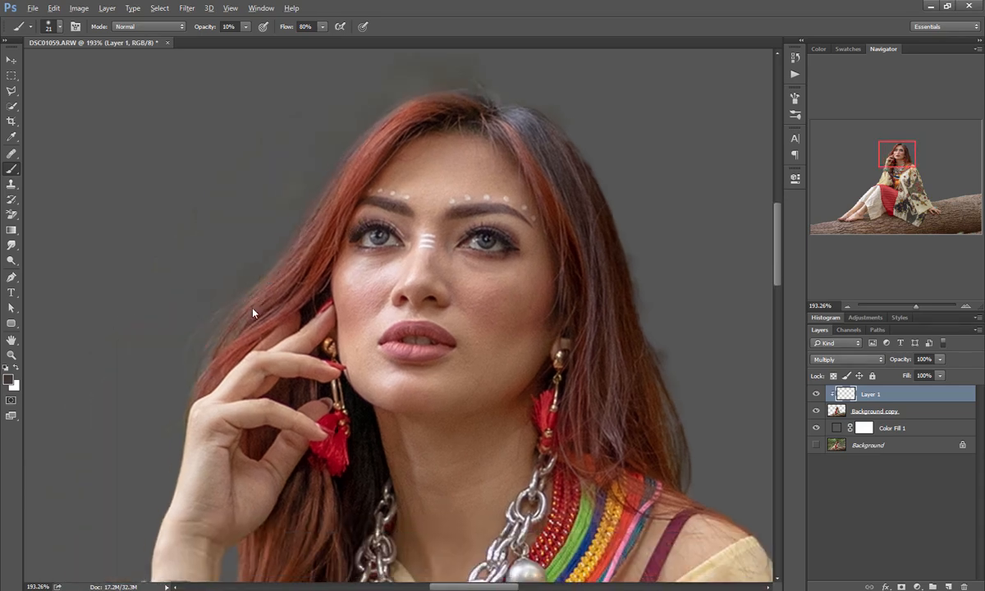
Sample a reddish brown from the hair and darken the pale outer hair edges beside the raised hand with a 26 px brush at 10% opacity.
{"action": "right_click", "coordinate": [252, 308], "text": "alt"}
{"action": "left_click", "coordinate": [258, 275], "text": "alt"}
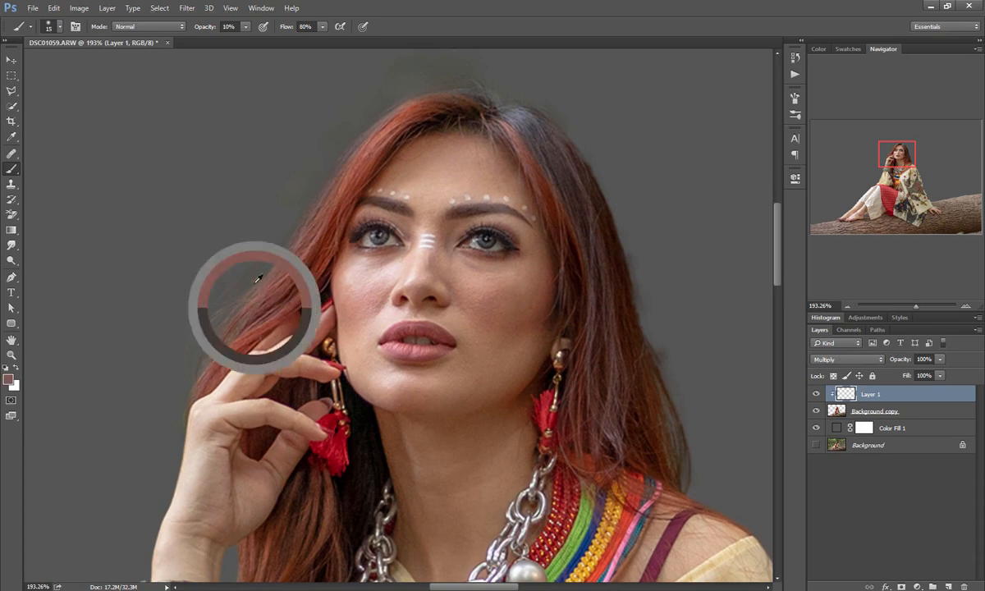
{"action": "right_click", "coordinate": [259, 274], "text": "alt"}
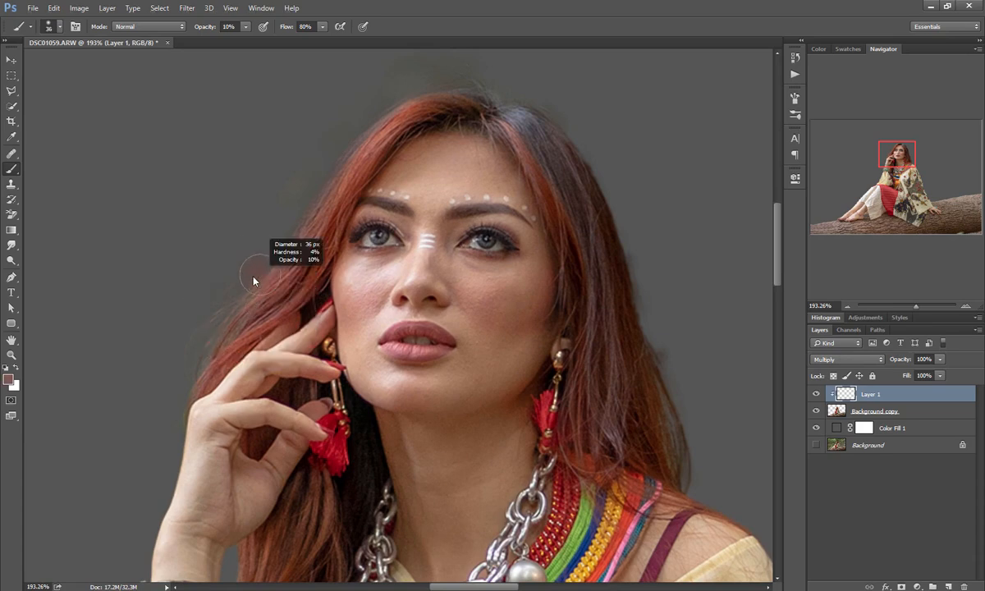
{"action": "right_click", "coordinate": [199, 383], "text": "alt"}
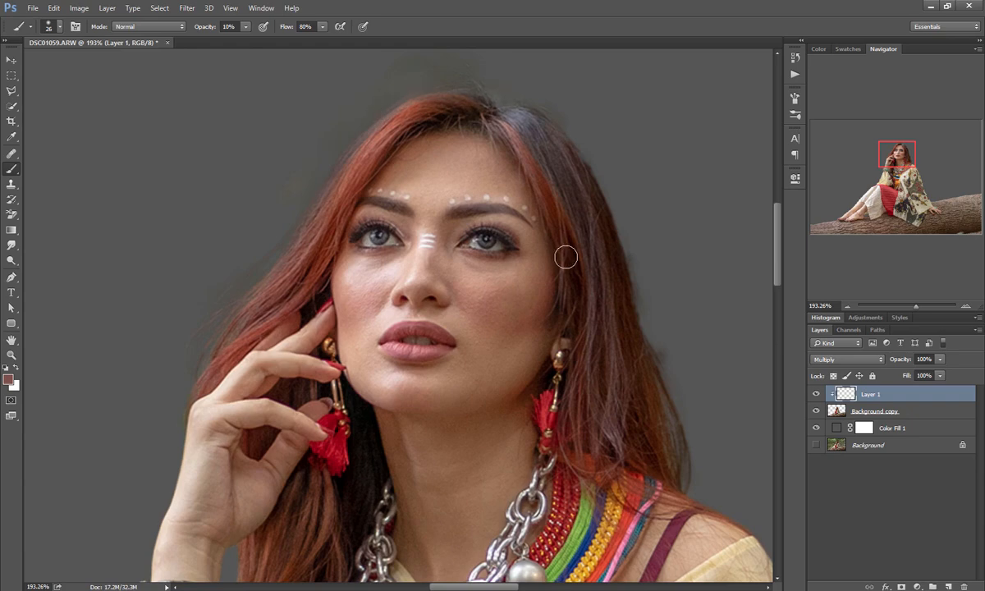
{"action": "scroll", "coordinate": [565, 257], "scroll_direction": "down", "scroll_amount": 3}
{"action": "scroll", "coordinate": [599, 260], "scroll_direction": "up", "scroll_amount": 4}
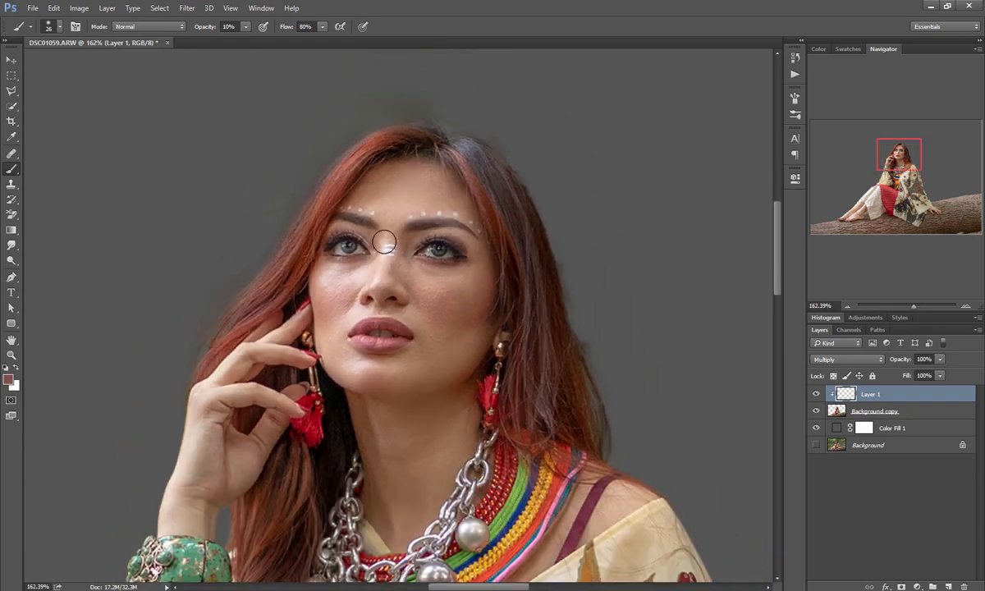
{"action": "left_click", "coordinate": [384, 241]}
Change the Color Fill 1 color to pure white (ffffff).
{"action": "double_click", "coordinate": [836, 427]}
{"action": "left_click", "coordinate": [583, 246]}
{"action": "left_click", "coordinate": [577, 235]}
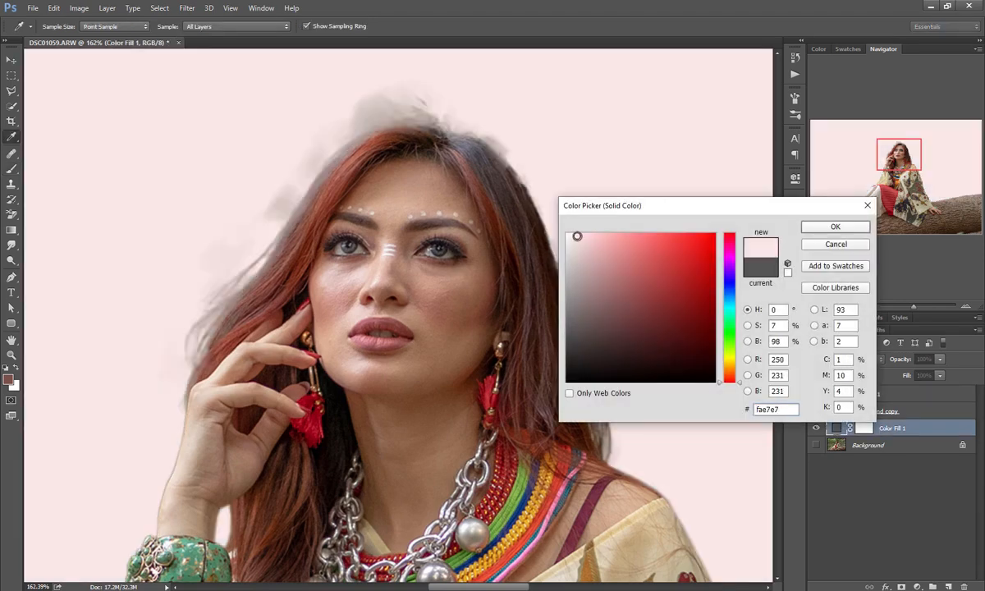
{"action": "left_click_drag", "start_coordinate": [585, 241], "coordinate": [527, 215]}
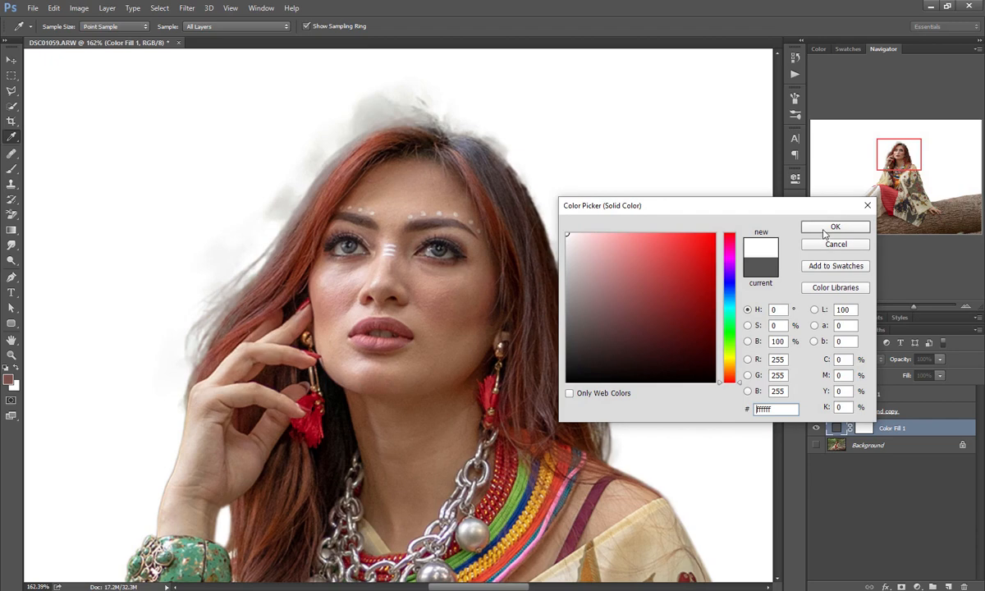
{"action": "left_click", "coordinate": [824, 231]}
Set up the regular Eraser on the Background copy layer with a soft round 18 px tip at 0% hardness.
{"action": "left_click", "coordinate": [837, 411]}
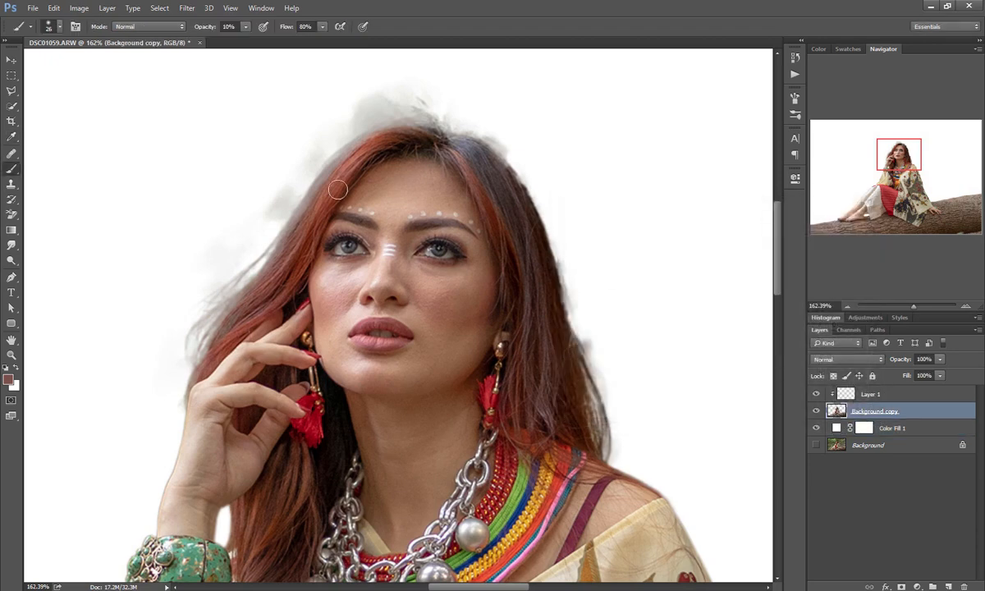
{"action": "key", "text": "e"}
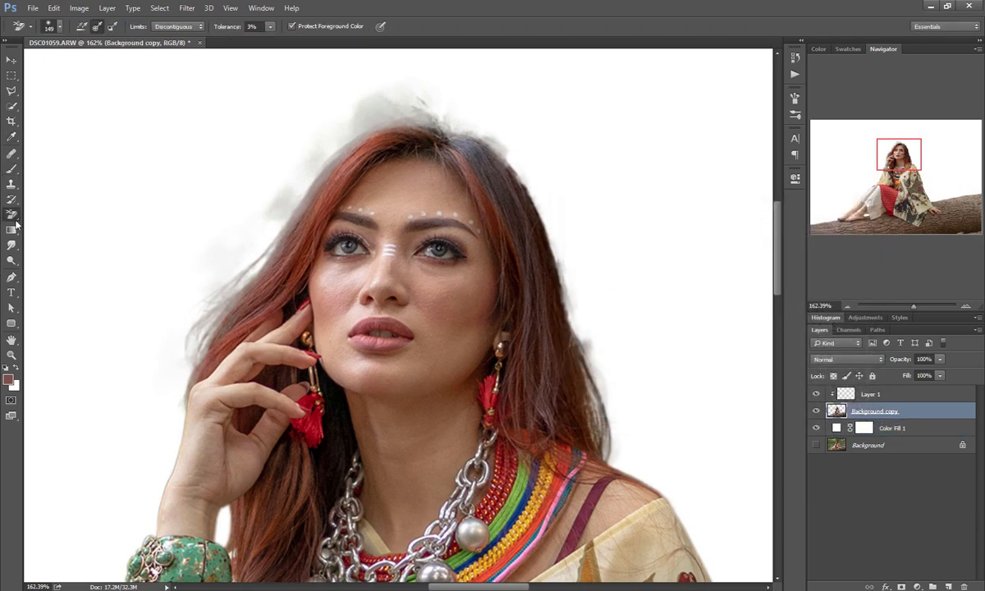
{"action": "right_click", "coordinate": [11, 219]}
{"action": "left_click", "coordinate": [53, 202]}
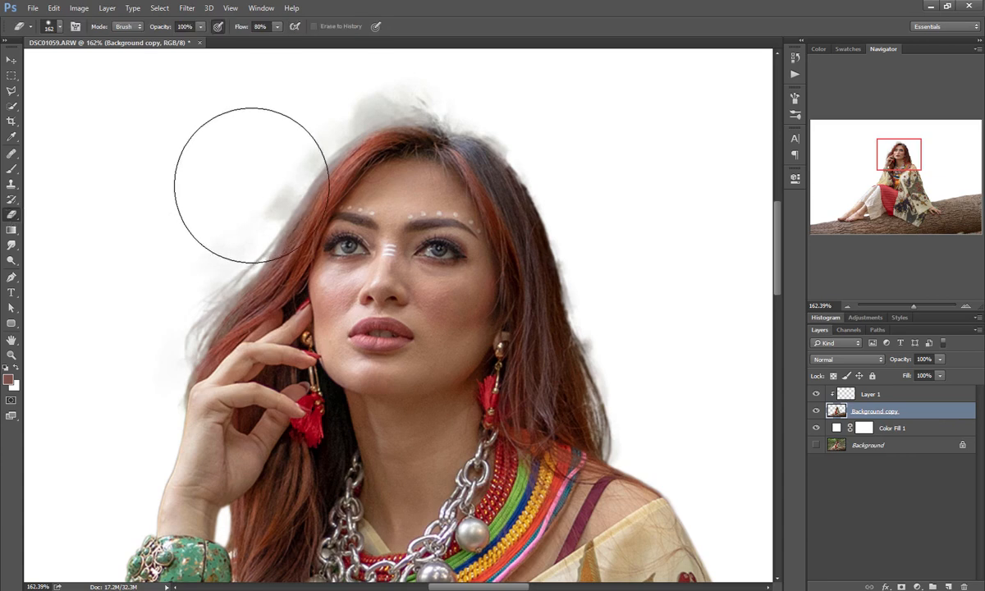
{"action": "right_click", "coordinate": [248, 184], "text": "alt"}
{"action": "left_click_drag", "start_coordinate": [197, 197], "coordinate": [222, 154]}
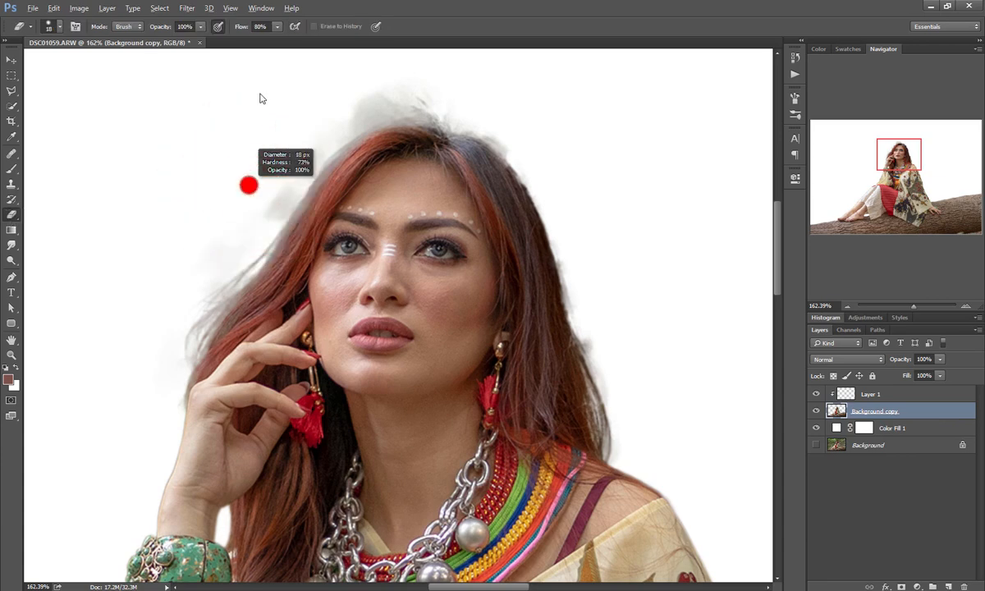
{"action": "right_click", "coordinate": [274, 175]}
{"action": "left_click", "coordinate": [302, 285]}
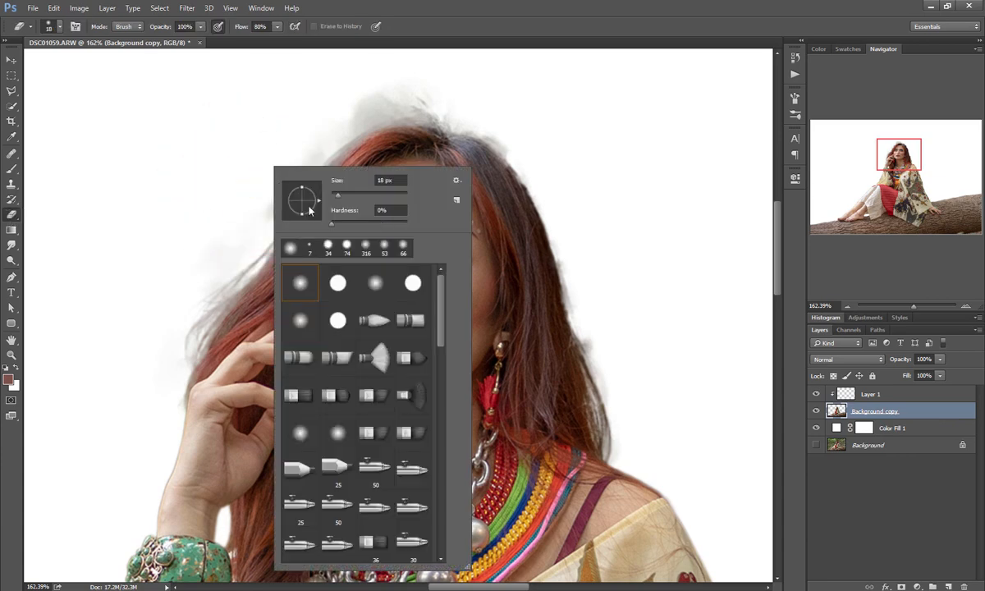
{"action": "left_click", "coordinate": [234, 176]}
Erase the gray background residue above the head and around the outer hair edges with a 17 px eraser.
{"action": "left_click_drag", "start_coordinate": [258, 183], "coordinate": [276, 186]}
{"action": "left_click_drag", "start_coordinate": [279, 184], "coordinate": [292, 187]}
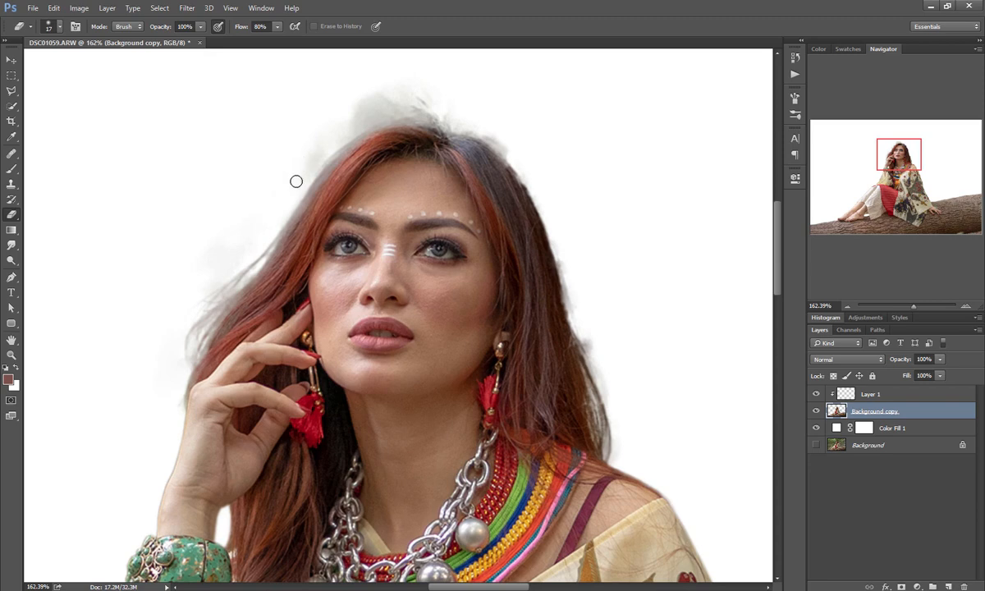
{"action": "mouse_move", "coordinate": [321, 157]}
{"action": "left_mouse_down"}
{"action": "mouse_move", "coordinate": [371, 121]}
{"action": "mouse_move", "coordinate": [450, 118]}
{"action": "mouse_move", "coordinate": [427, 109]}
{"action": "mouse_move", "coordinate": [453, 124]}
{"action": "mouse_move", "coordinate": [394, 115]}
{"action": "mouse_move", "coordinate": [446, 114]}
{"action": "mouse_move", "coordinate": [326, 114]}
{"action": "mouse_move", "coordinate": [460, 90]}
{"action": "mouse_move", "coordinate": [389, 85]}
{"action": "left_mouse_up"}
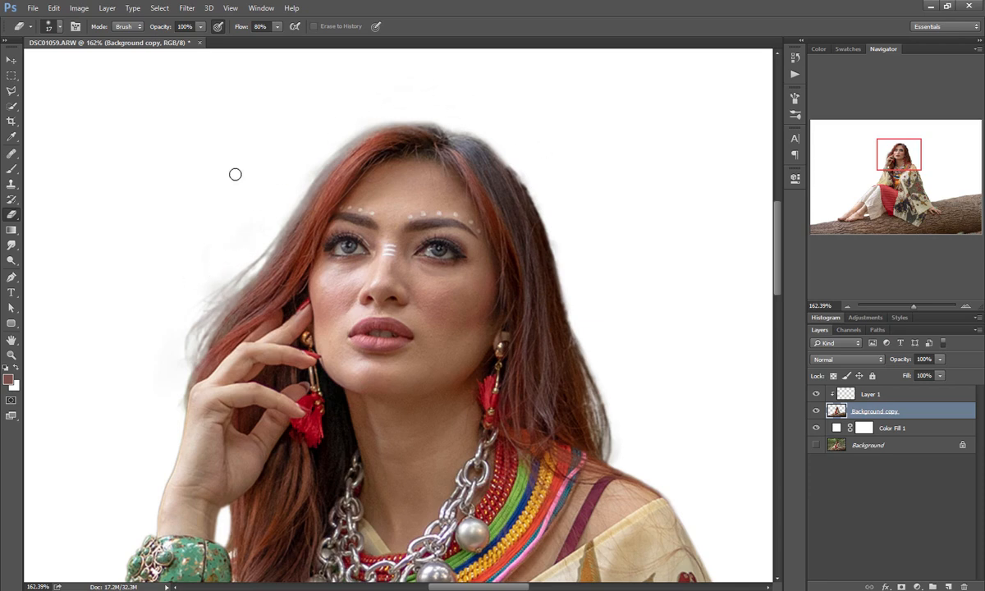
Erase the remaining fringe along the dark hair edge opposite the raised hand with a 9 px eraser.
{"action": "scroll", "coordinate": [157, 420], "scroll_direction": "down", "scroll_amount": 3}
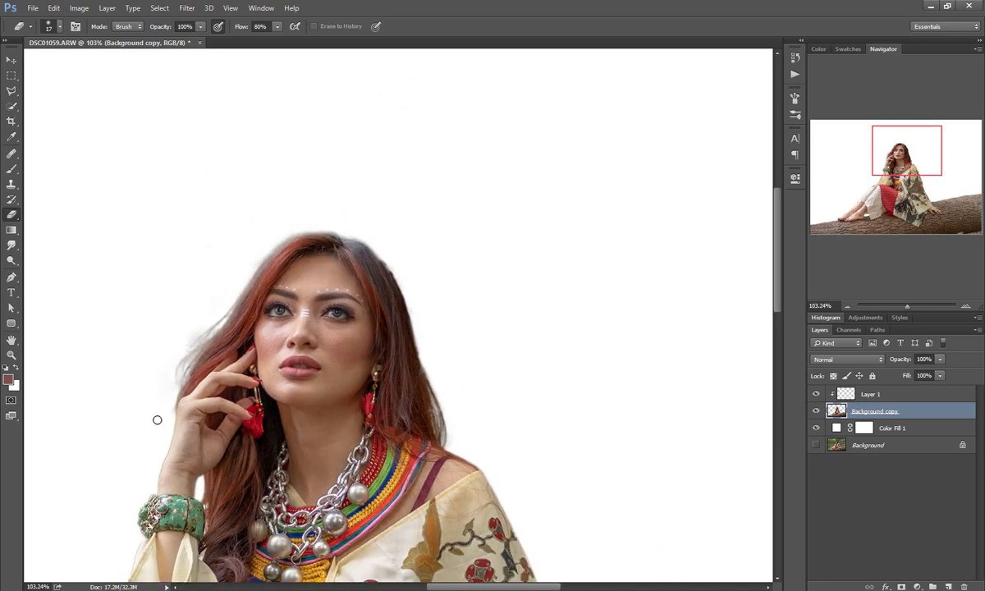
{"action": "scroll", "coordinate": [389, 261], "scroll_direction": "up", "scroll_amount": 5}
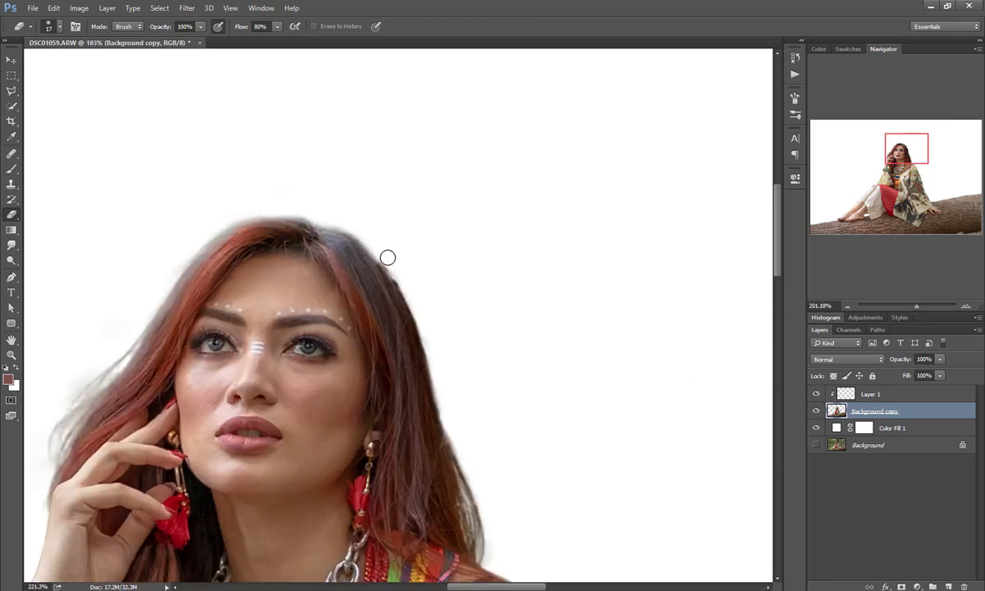
{"action": "right_click", "coordinate": [404, 268], "text": "alt"}
{"action": "left_click_drag", "start_coordinate": [405, 268], "coordinate": [358, 280]}
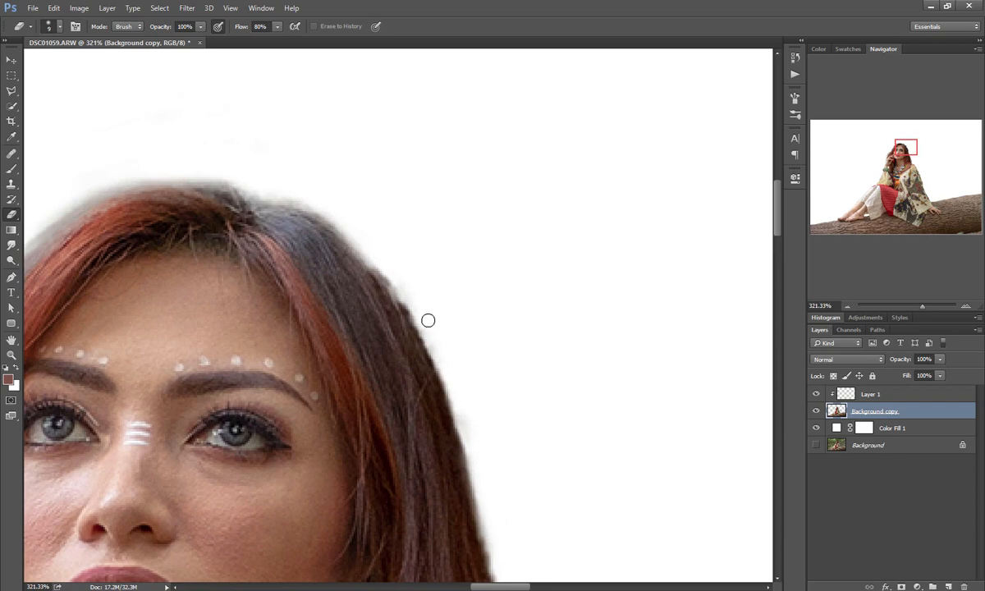
{"action": "mouse_move", "coordinate": [428, 320]}
{"action": "left_mouse_down"}
{"action": "mouse_move", "coordinate": [409, 310]}
{"action": "mouse_move", "coordinate": [401, 281]}
{"action": "mouse_move", "coordinate": [378, 261]}
{"action": "mouse_move", "coordinate": [444, 354]}
{"action": "left_mouse_up"}
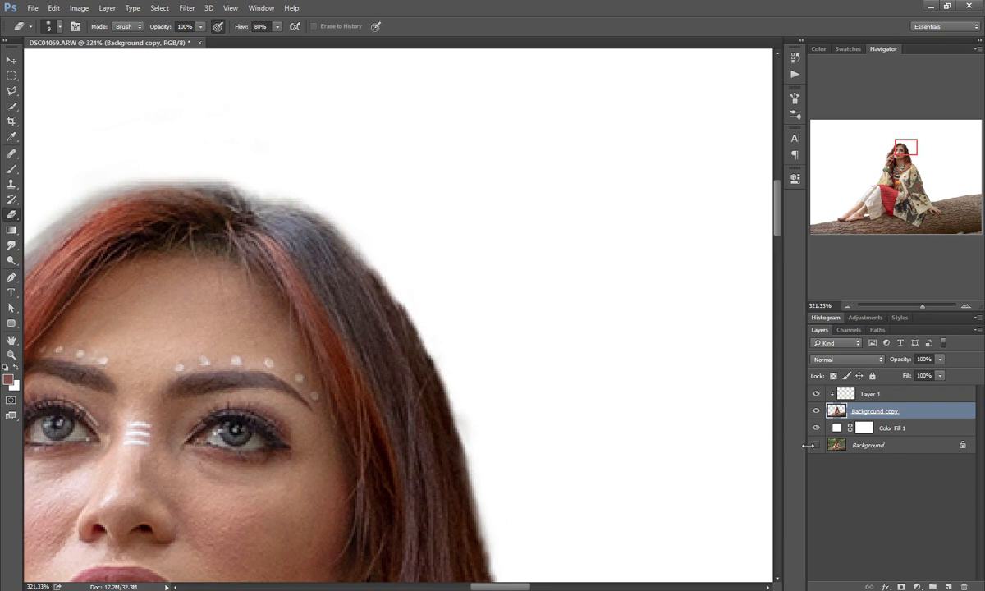
Set the Color Fill 1 color to 555555, show the Background layer and hide the fill layer.
{"action": "double_click", "coordinate": [836, 428]}
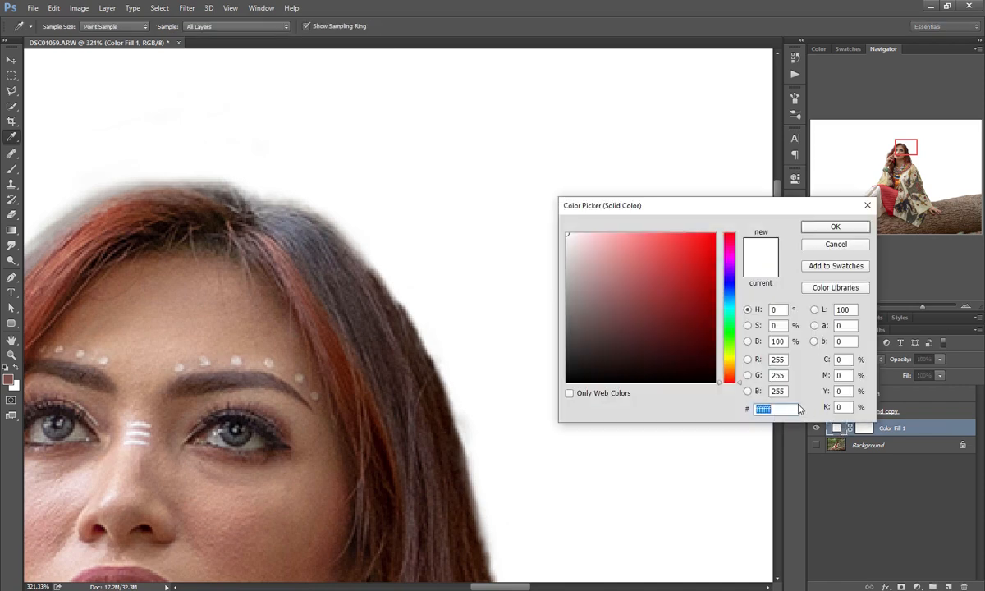
{"action": "type", "text": "555555"}
{"action": "key", "text": "Return"}
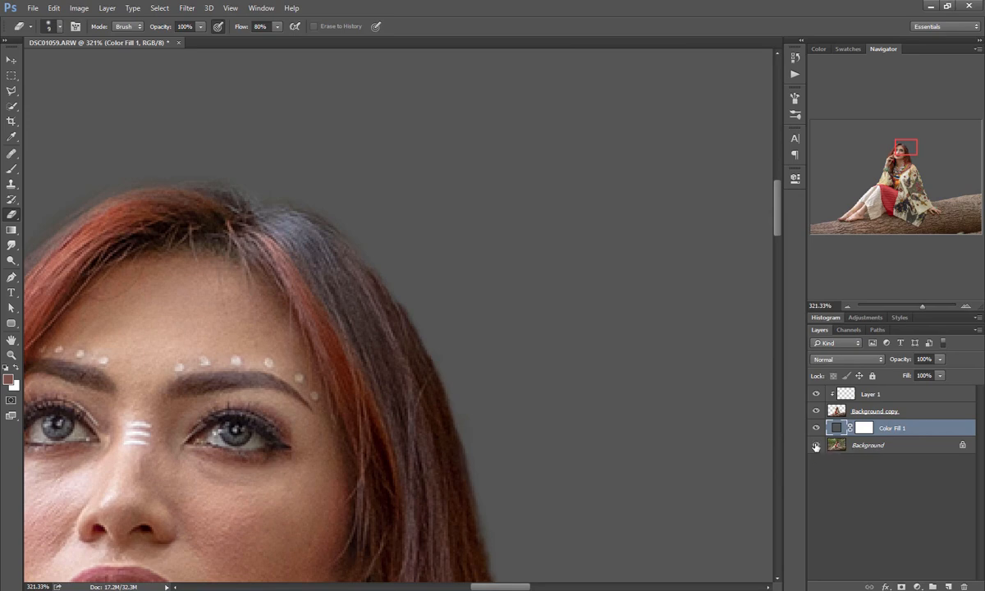
{"action": "left_click", "coordinate": [816, 428]}
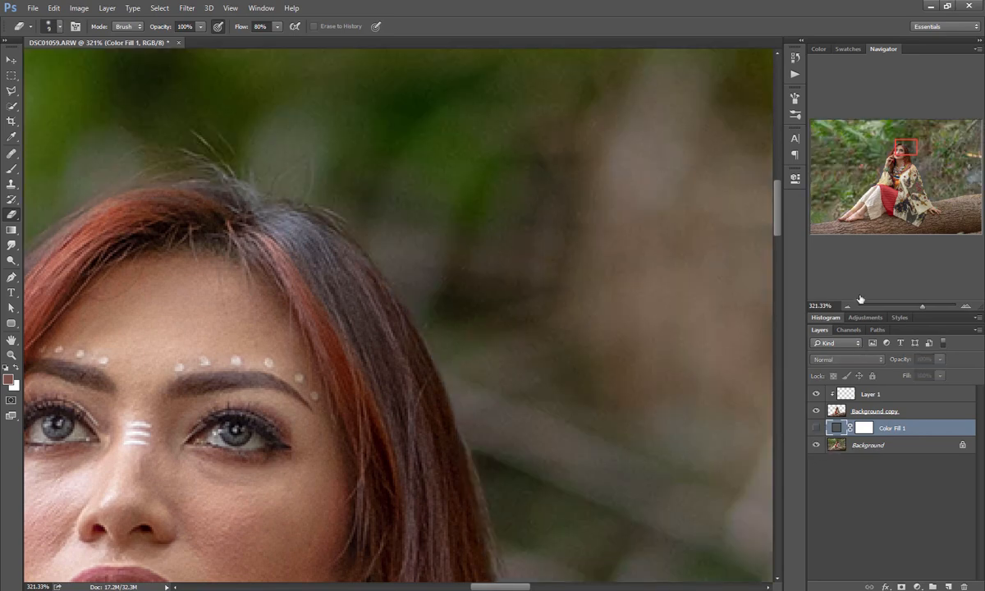
Duplicate the Background layer and delete the Color Fill 1 layer.
{"action": "left_click", "coordinate": [847, 307]}
{"action": "left_click", "coordinate": [848, 307]}
{"action": "left_click", "coordinate": [847, 307]}
{"action": "left_click", "coordinate": [847, 307]}
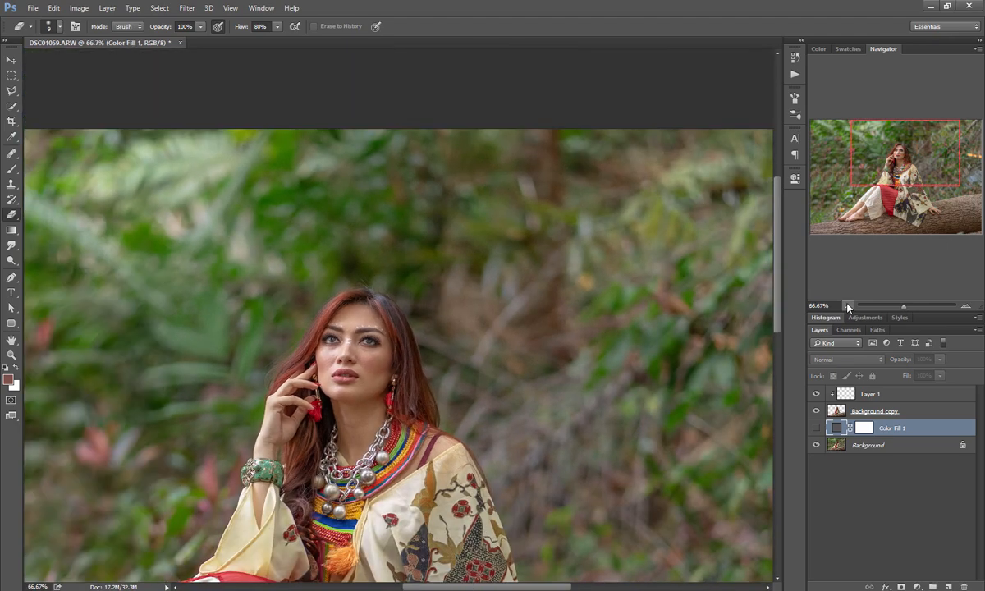
{"action": "left_click", "coordinate": [848, 307]}
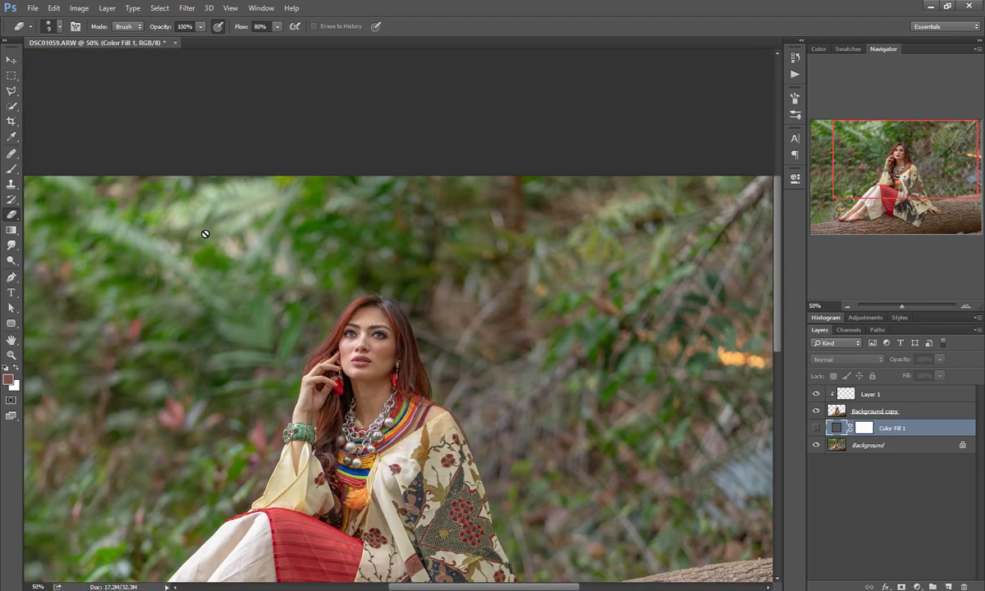
{"action": "left_click", "coordinate": [10, 60]}
{"action": "left_click_drag", "start_coordinate": [305, 343], "coordinate": [402, 246]}
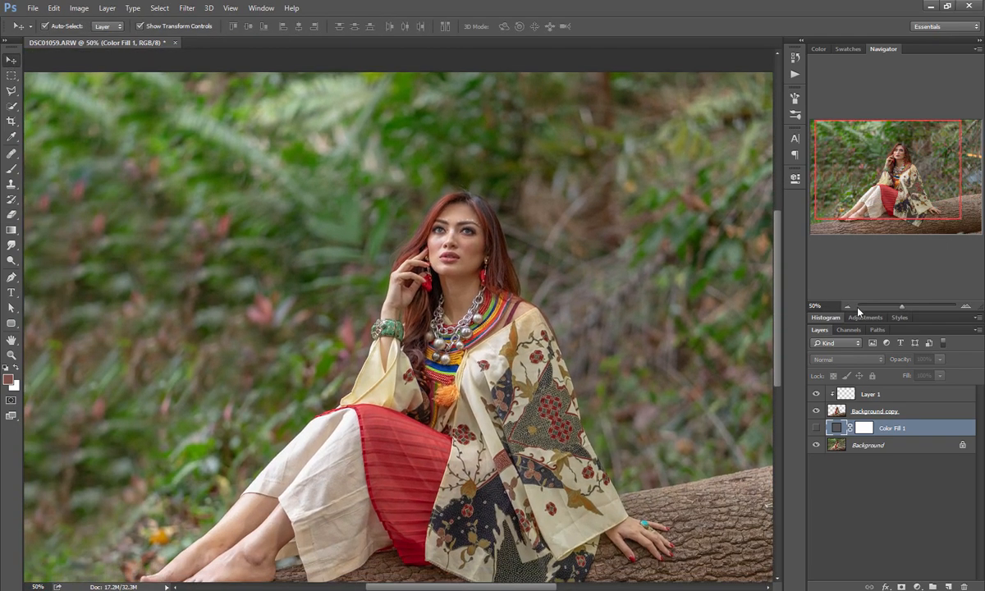
{"action": "left_click", "coordinate": [846, 306]}
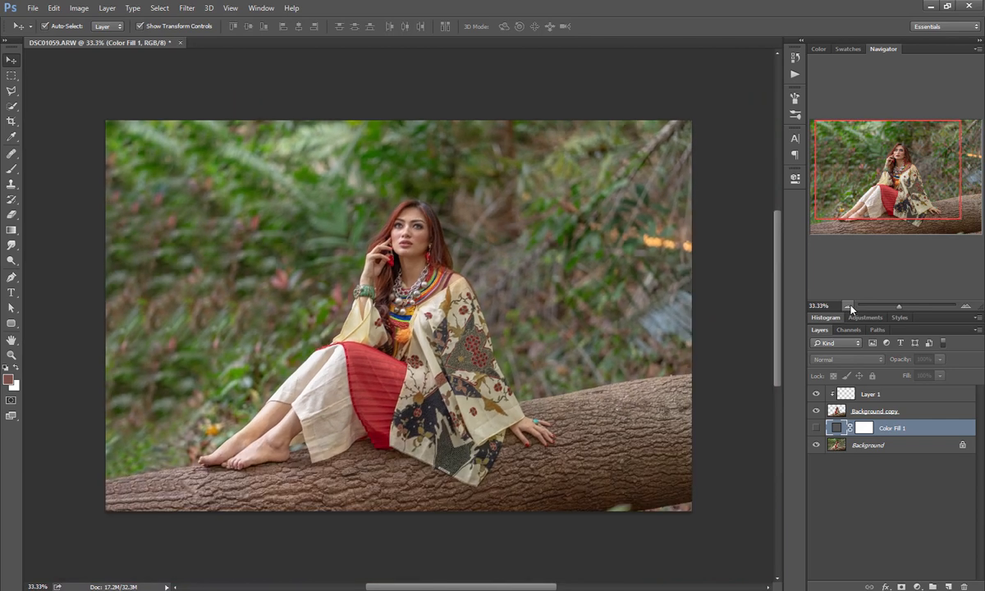
{"action": "left_click", "coordinate": [862, 448]}
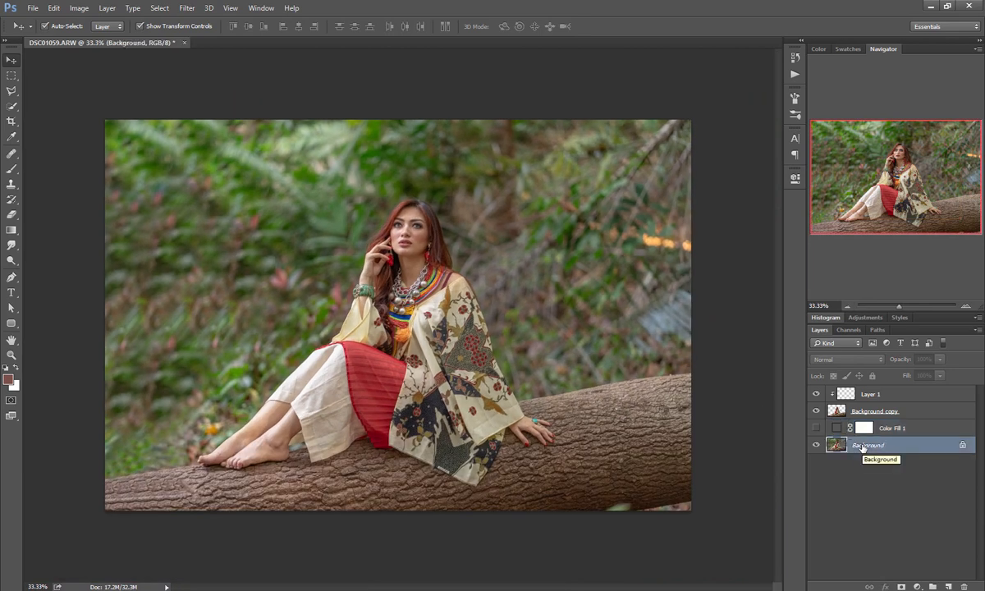
{"action": "key", "text": "ctrl+j"}
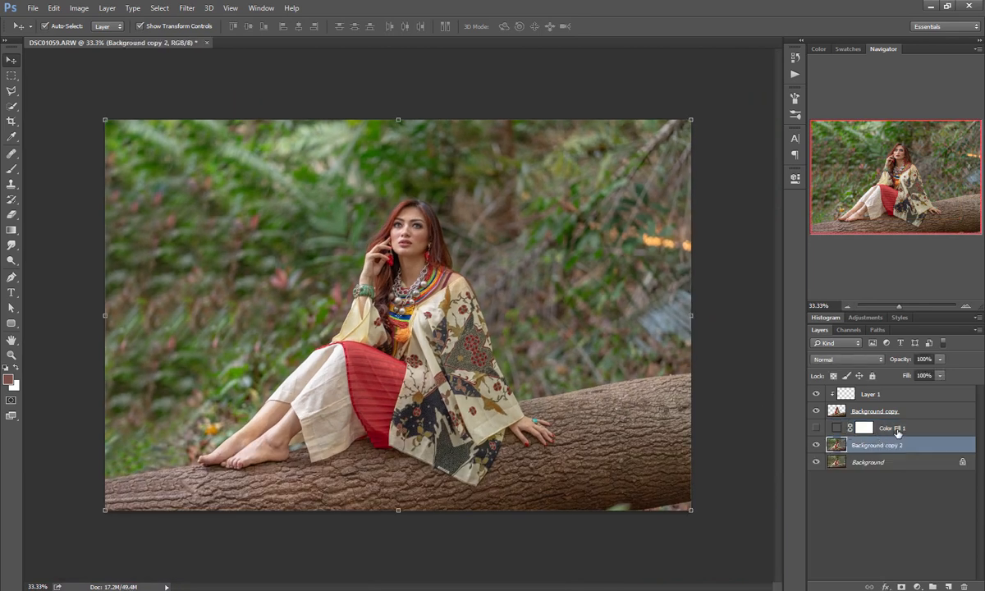
{"action": "left_click", "coordinate": [898, 432]}
{"action": "key", "text": "Delete"}
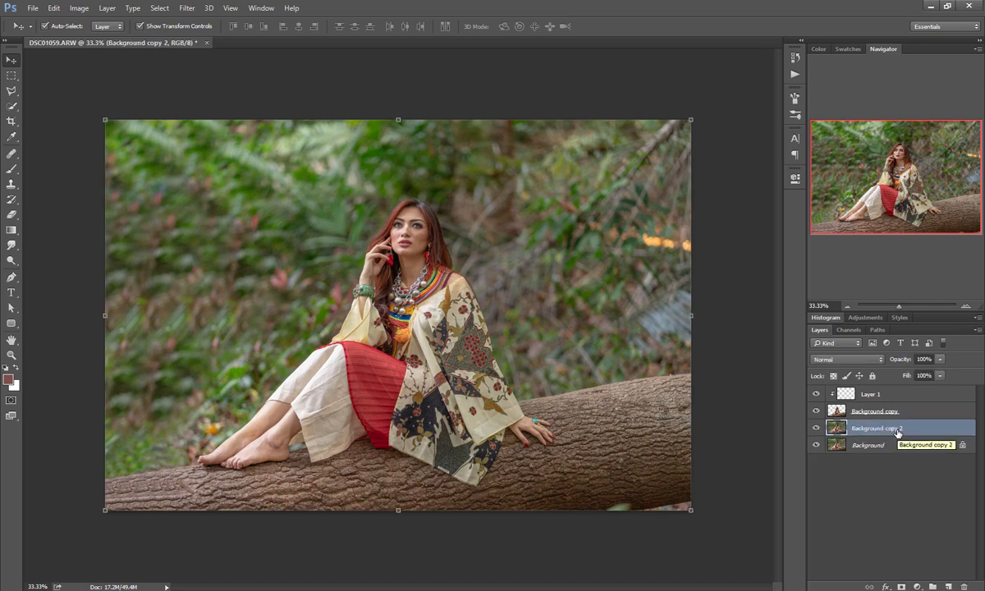
Convert Background copy 2 to a smart object and apply a Gaussian Blur with a 23.7 pixel radius.
{"action": "right_click", "coordinate": [897, 432]}
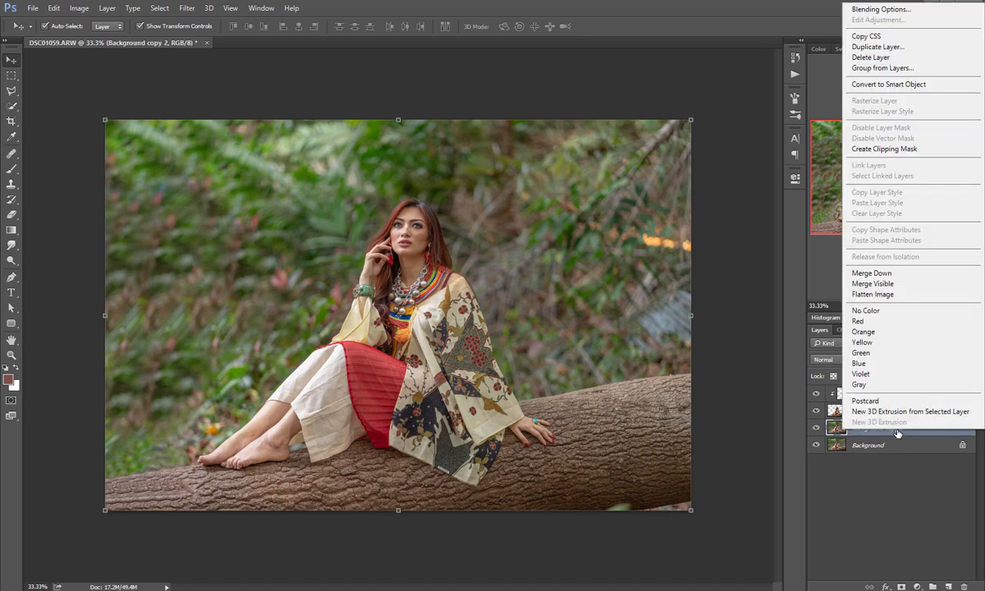
{"action": "left_click", "coordinate": [882, 85]}
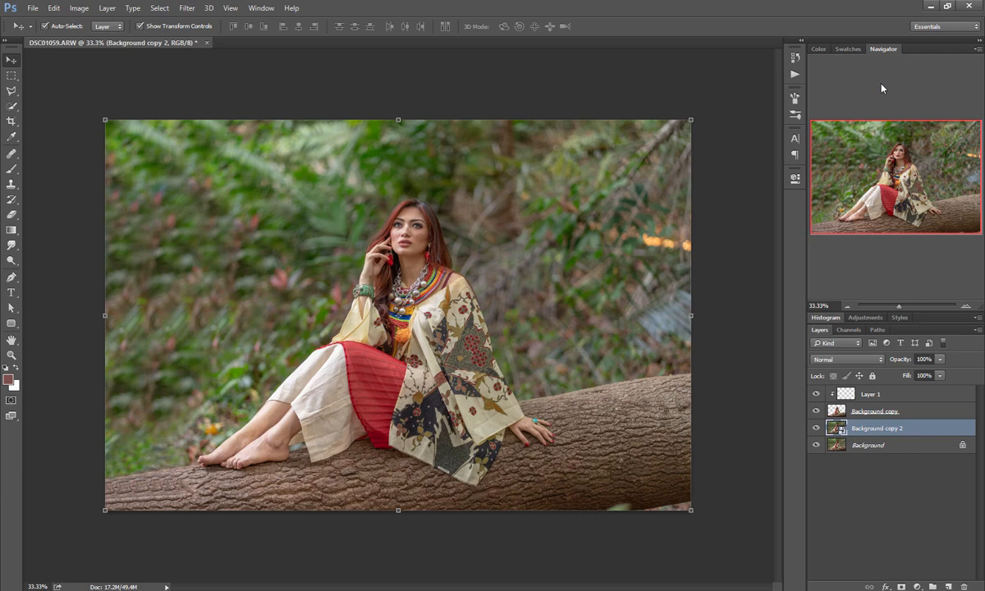
{"action": "left_click", "coordinate": [188, 11]}
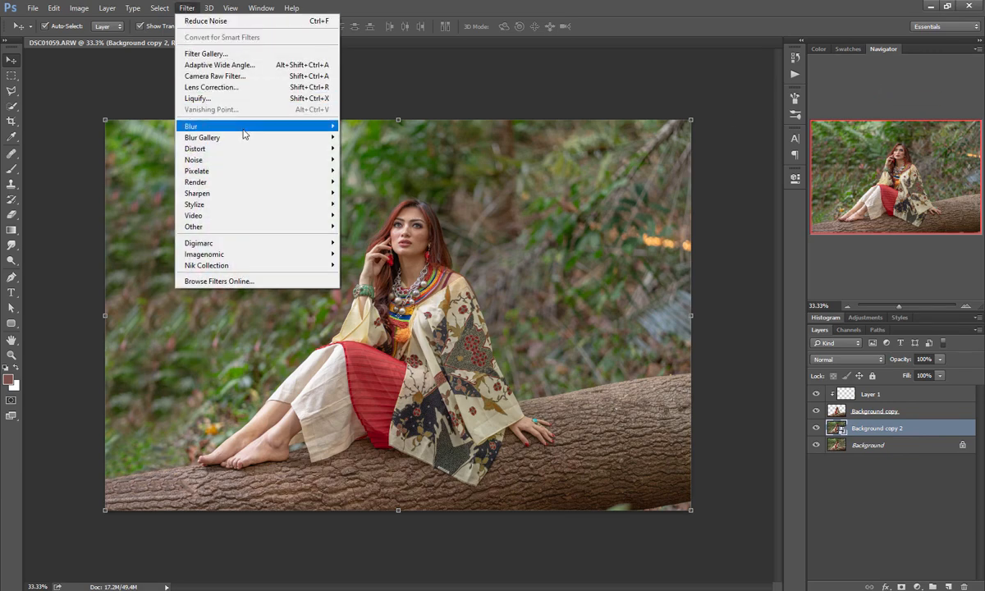
{"action": "mouse_move", "coordinate": [232, 127]}
{"action": "left_click", "coordinate": [371, 170]}
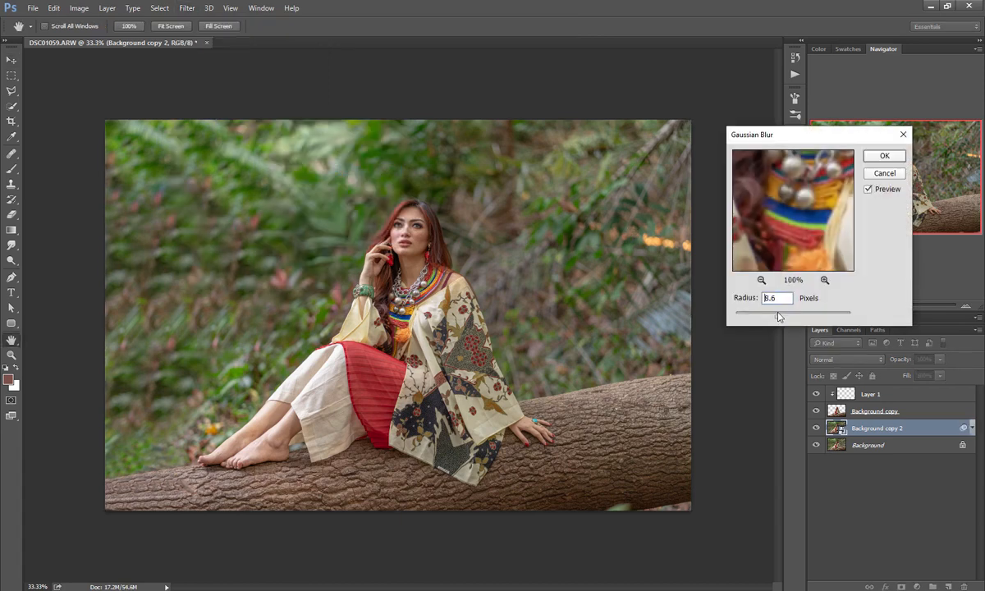
{"action": "left_click_drag", "start_coordinate": [779, 317], "coordinate": [788, 316]}
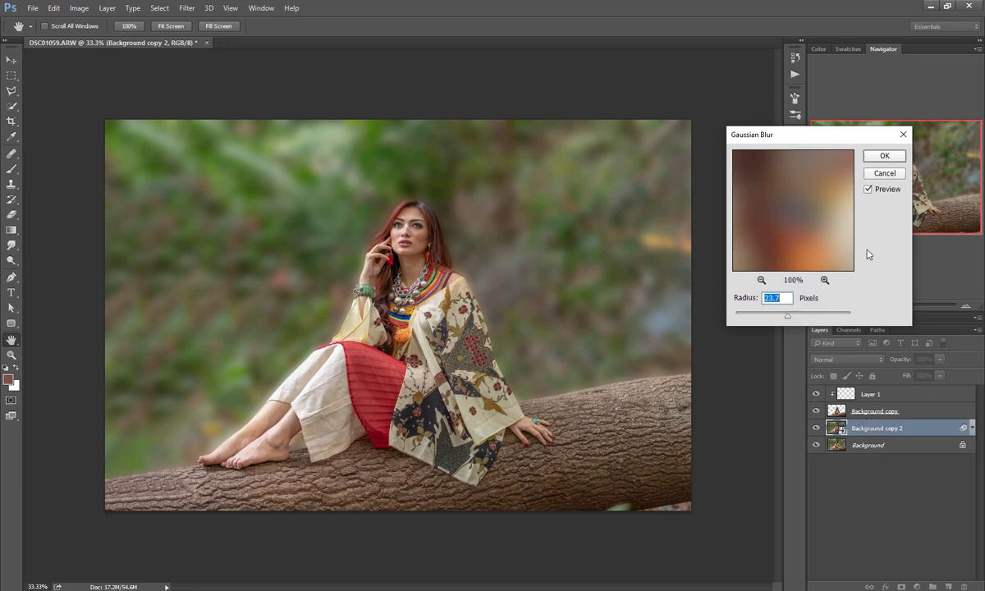
{"action": "left_click", "coordinate": [882, 157]}
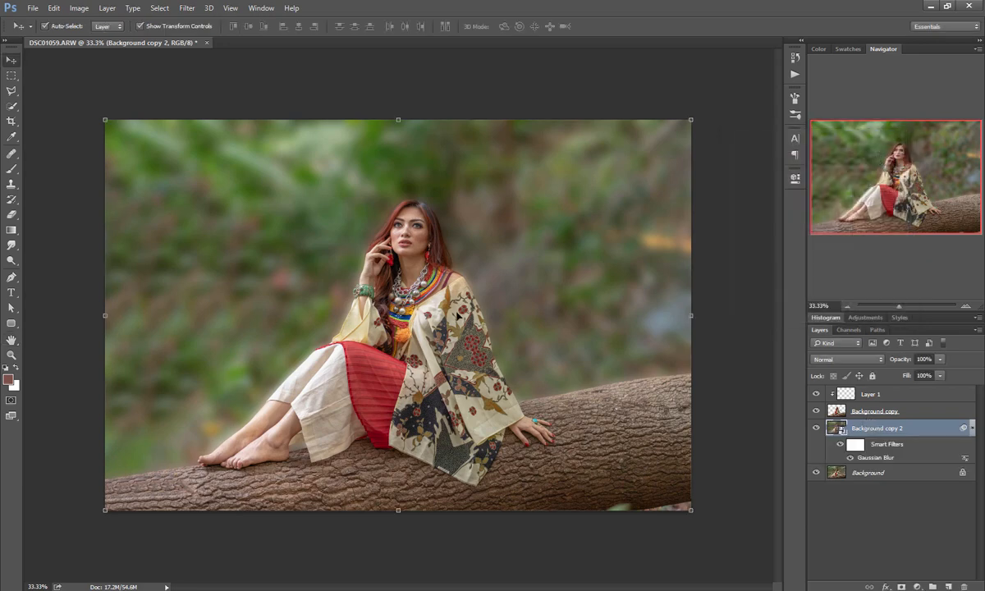
{"action": "scroll", "coordinate": [425, 231], "scroll_direction": "up", "scroll_amount": 1}
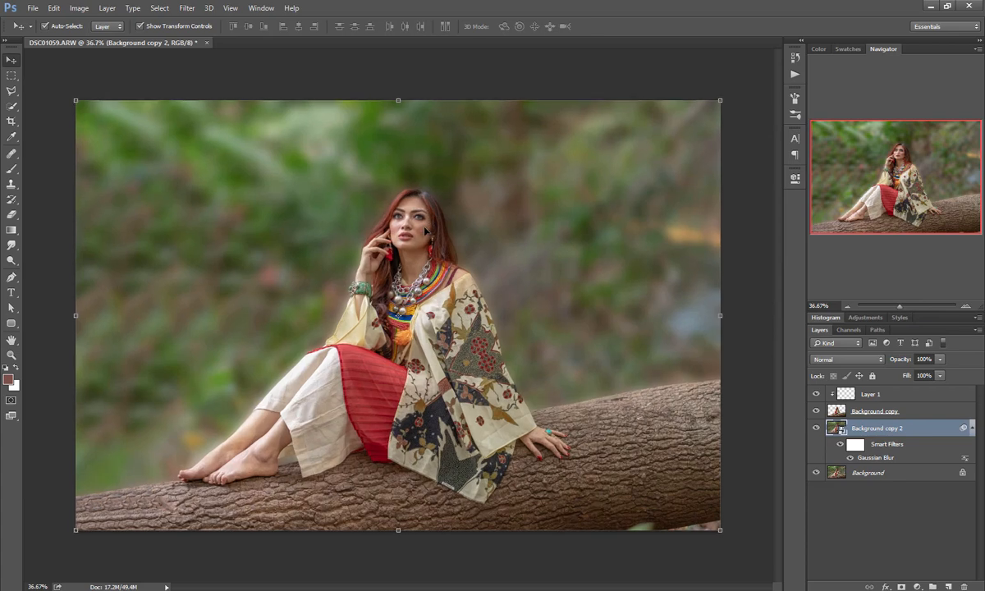
{"action": "scroll", "coordinate": [409, 223], "scroll_direction": "up", "scroll_amount": 3}
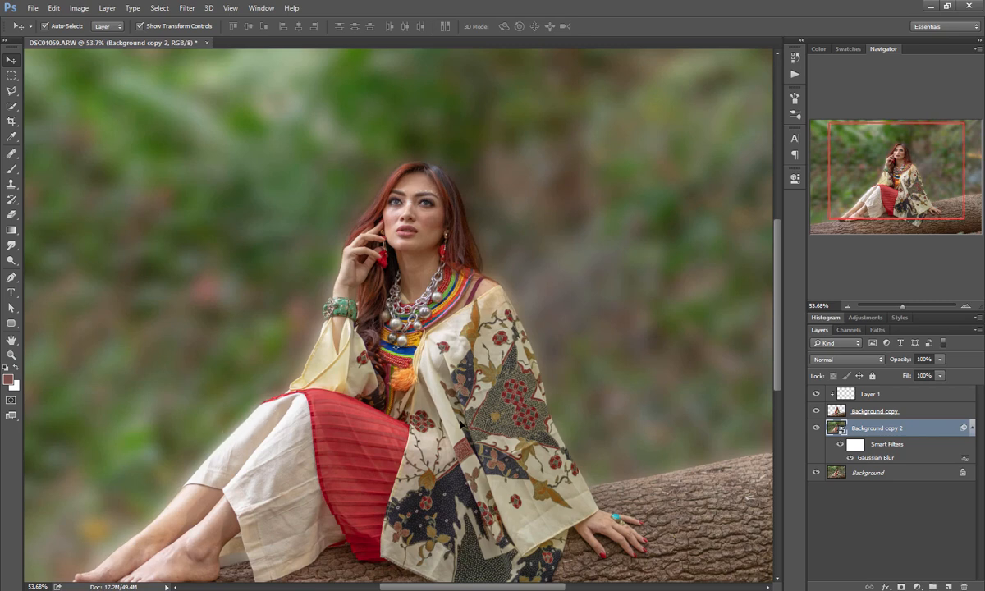
Add a new layer above Background copy 2 and clip it to that layer.
{"action": "left_click", "coordinate": [948, 586]}
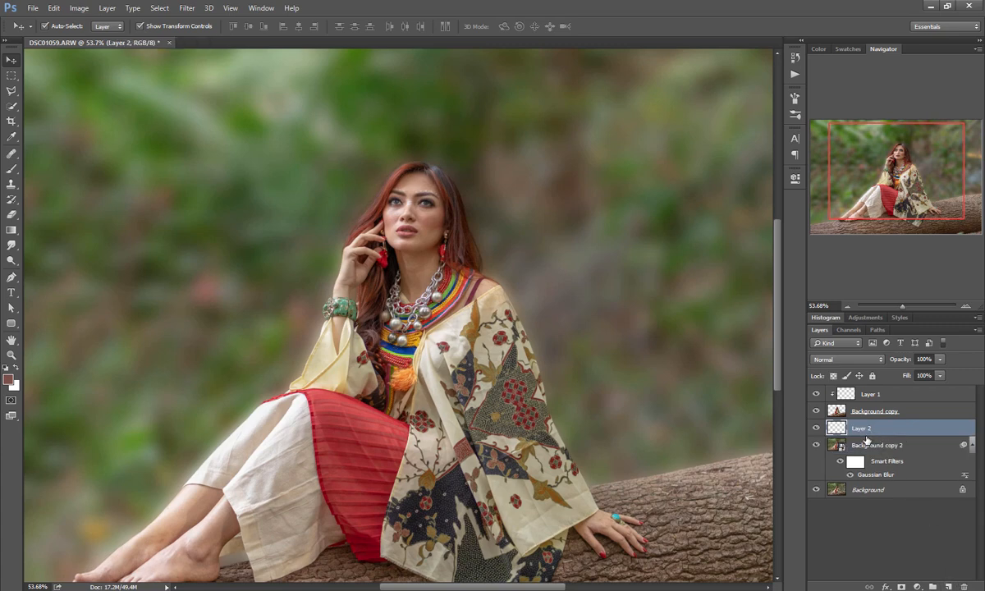
{"action": "left_click", "coordinate": [867, 430], "text": "alt"}
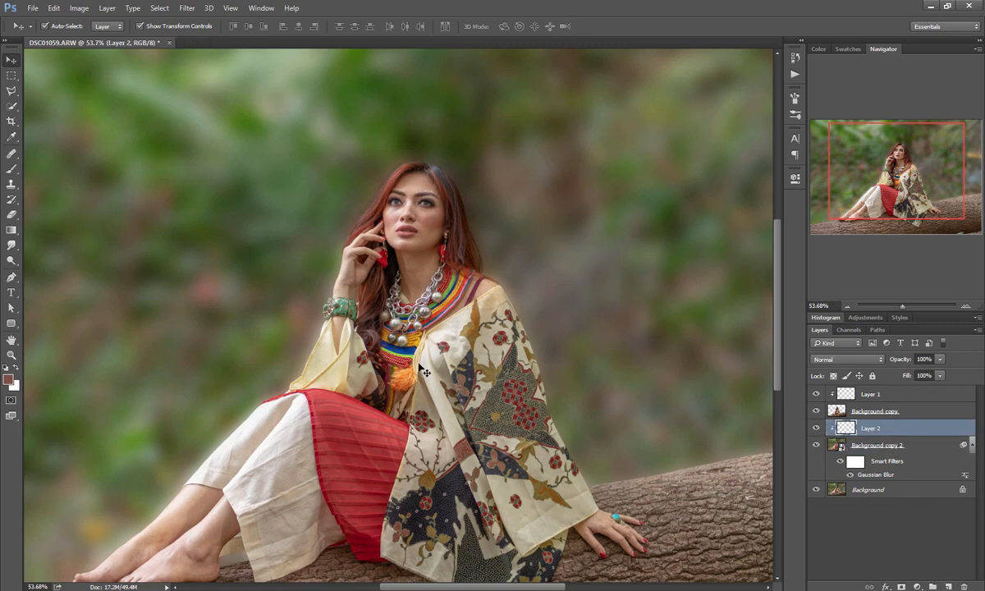
{"action": "left_click_drag", "start_coordinate": [425, 371], "coordinate": [476, 283]}
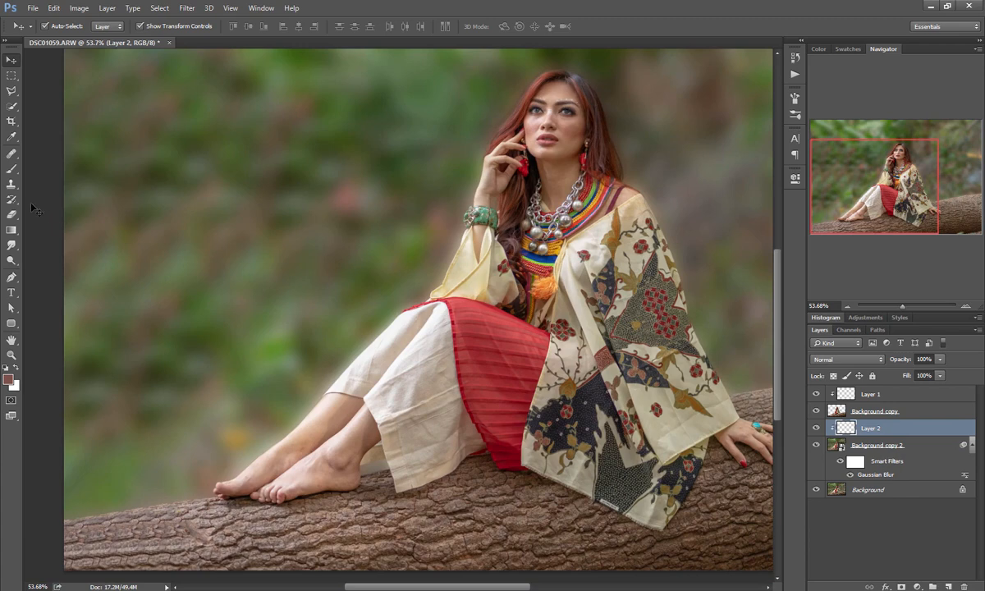
Clone blurred background over the halo along the woman's legs, raised arm and hair with the Clone Stamp.
{"action": "left_click", "coordinate": [11, 185]}
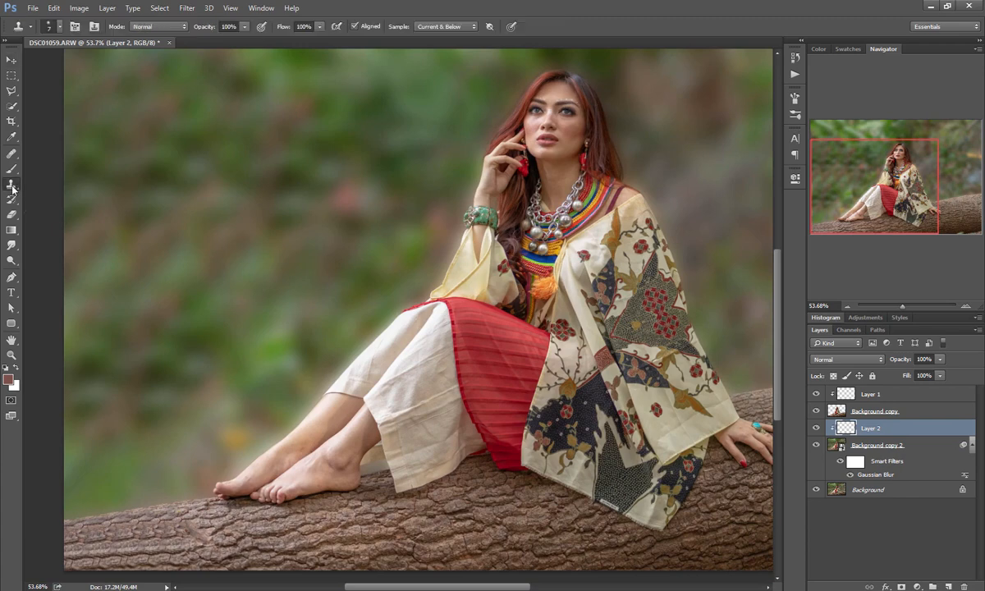
{"action": "right_click", "coordinate": [270, 330], "text": "alt"}
{"action": "mouse_move", "coordinate": [231, 467]}
{"action": "left_mouse_down"}
{"action": "mouse_move", "coordinate": [310, 420]}
{"action": "mouse_move", "coordinate": [329, 379]}
{"action": "mouse_move", "coordinate": [378, 343]}
{"action": "mouse_move", "coordinate": [443, 268]}
{"action": "mouse_move", "coordinate": [491, 124]}
{"action": "mouse_move", "coordinate": [513, 102]}
{"action": "mouse_move", "coordinate": [493, 139]}
{"action": "mouse_move", "coordinate": [509, 106]}
{"action": "mouse_move", "coordinate": [518, 118]}
{"action": "mouse_move", "coordinate": [435, 236]}
{"action": "left_mouse_up"}
{"action": "mouse_move", "coordinate": [443, 180]}
{"action": "left_mouse_down"}
{"action": "mouse_move", "coordinate": [489, 179]}
{"action": "mouse_move", "coordinate": [510, 194]}
{"action": "mouse_move", "coordinate": [534, 281]}
{"action": "mouse_move", "coordinate": [585, 344]}
{"action": "mouse_move", "coordinate": [608, 443]}
{"action": "mouse_move", "coordinate": [637, 495]}
{"action": "mouse_move", "coordinate": [530, 408]}
{"action": "mouse_move", "coordinate": [368, 312]}
{"action": "left_mouse_up"}
Clone background over the halo beside her draped sleeve and along the log's upper edge with a 163 px stamp, then compare without Layer 2.
{"action": "left_click", "coordinate": [467, 282], "text": "alt"}
{"action": "mouse_move", "coordinate": [447, 355]}
{"action": "left_mouse_down"}
{"action": "mouse_move", "coordinate": [435, 368]}
{"action": "mouse_move", "coordinate": [547, 349]}
{"action": "left_mouse_up"}
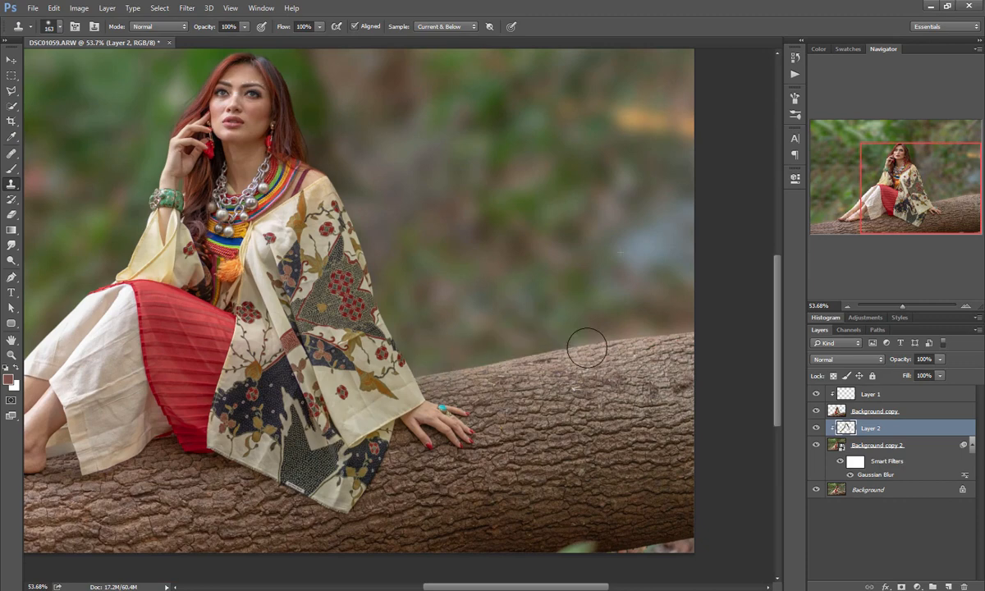
{"action": "left_click", "coordinate": [575, 272], "text": "alt"}
{"action": "mouse_move", "coordinate": [625, 344]}
{"action": "left_mouse_down"}
{"action": "mouse_move", "coordinate": [683, 340]}
{"action": "mouse_move", "coordinate": [618, 334]}
{"action": "mouse_move", "coordinate": [471, 363]}
{"action": "left_mouse_up"}
{"action": "scroll", "coordinate": [471, 363], "scroll_direction": "down", "scroll_amount": 3}
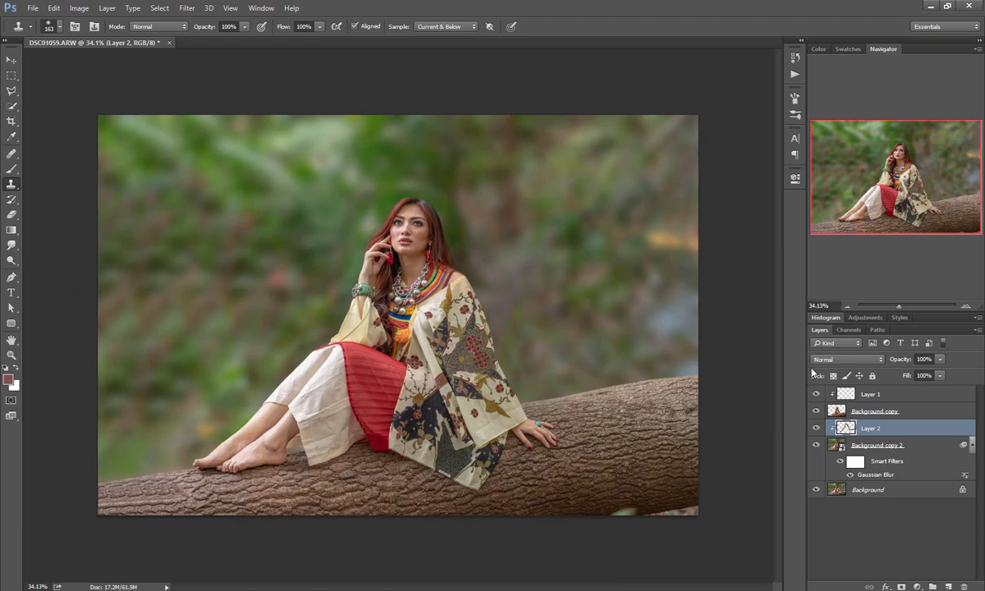
{"action": "left_click", "coordinate": [815, 429]}
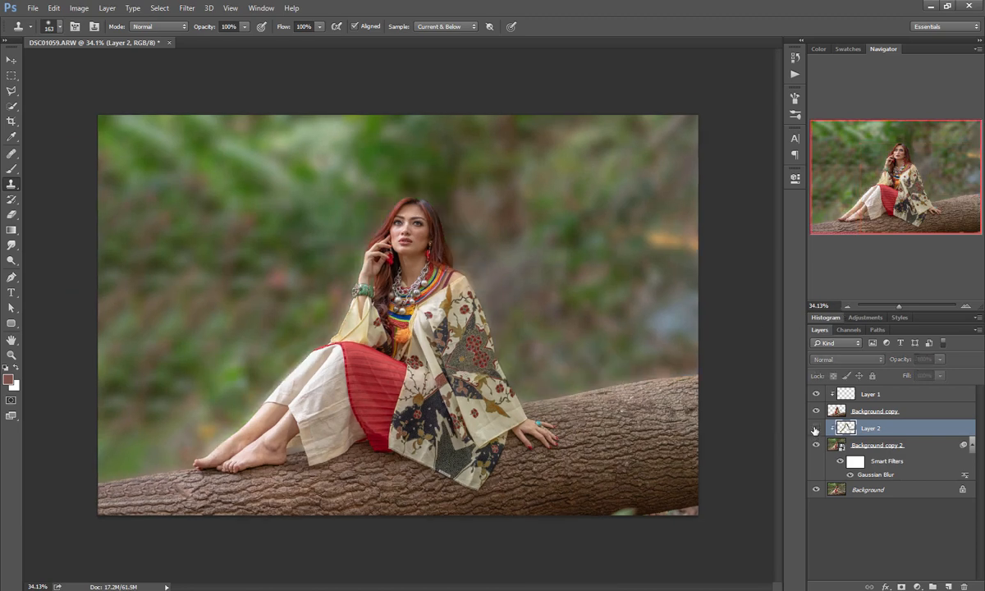
{"action": "left_click", "coordinate": [815, 428]}
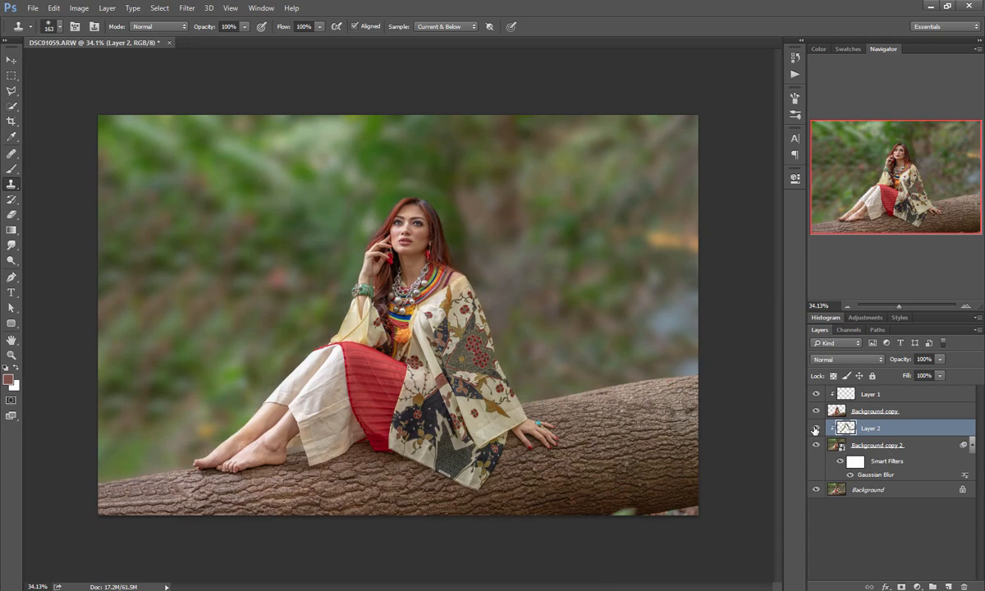
Clone background over the remaining blur around the woman's upper body with the Clone Stamp enlarged to 403 px.
{"action": "right_click", "coordinate": [548, 222], "text": "alt"}
{"action": "left_click_drag", "start_coordinate": [563, 230], "coordinate": [567, 229]}
{"action": "mouse_move", "coordinate": [489, 231]}
{"action": "left_mouse_down"}
{"action": "mouse_move", "coordinate": [501, 236]}
{"action": "mouse_move", "coordinate": [558, 210]}
{"action": "mouse_move", "coordinate": [468, 229]}
{"action": "mouse_move", "coordinate": [466, 208]}
{"action": "mouse_move", "coordinate": [344, 212]}
{"action": "mouse_move", "coordinate": [315, 241]}
{"action": "mouse_move", "coordinate": [300, 302]}
{"action": "mouse_move", "coordinate": [273, 321]}
{"action": "mouse_move", "coordinate": [250, 247]}
{"action": "left_mouse_up"}
{"action": "left_click", "coordinate": [249, 199], "text": "alt"}
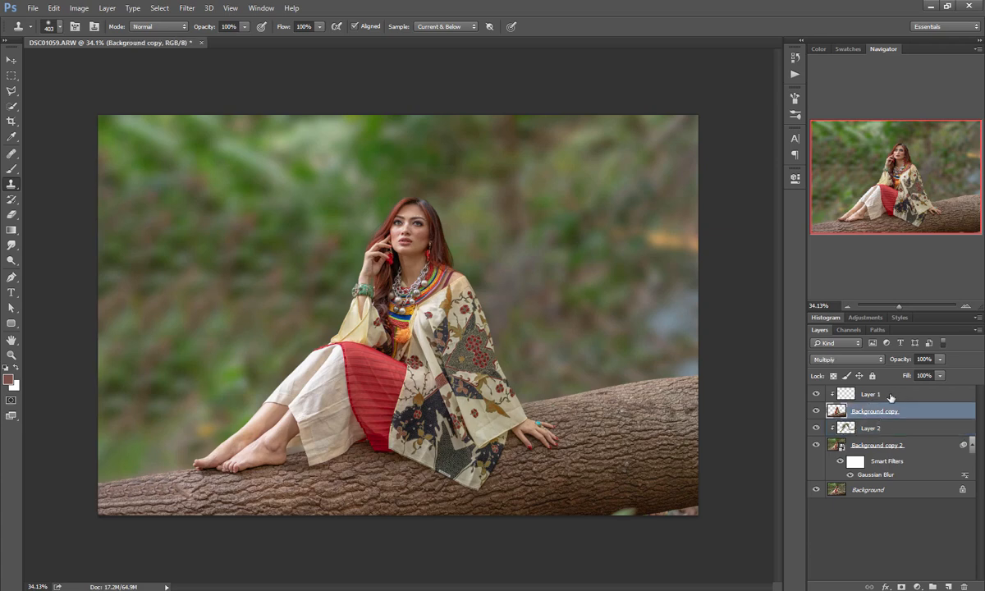
Group Background copy and Layer 1, and name the group Model.
{"action": "left_click", "coordinate": [885, 398], "text": "shift"}
{"action": "key", "text": "ctrl+g"}
{"action": "double_click", "coordinate": [861, 392]}
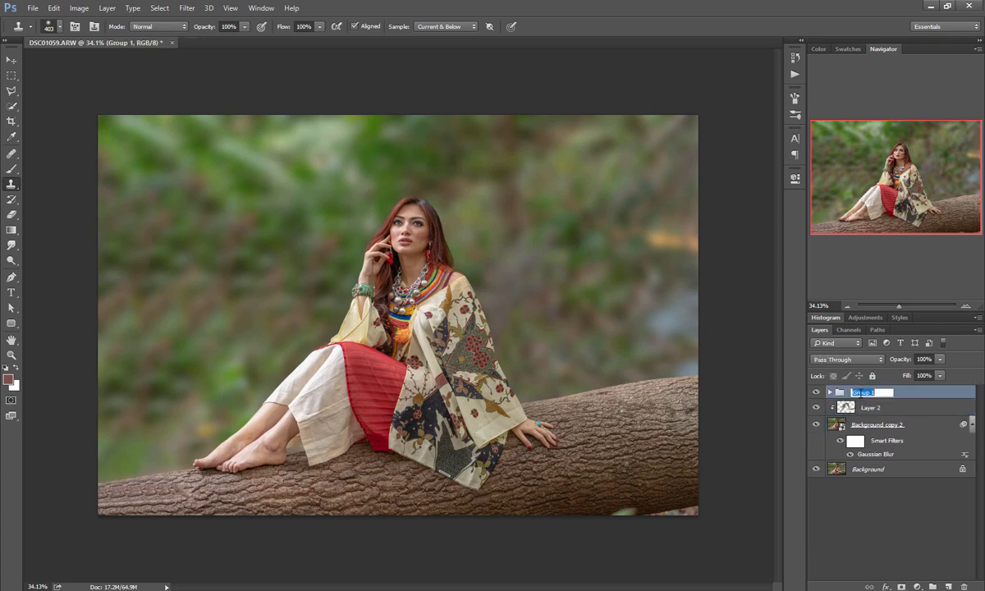
{"action": "type", "text": "Model"}
{"action": "key", "text": "Return"}
Collapse the smart filter list, group Background copy 2 with Layer 2, and name the group BG.
{"action": "left_click", "coordinate": [964, 425]}
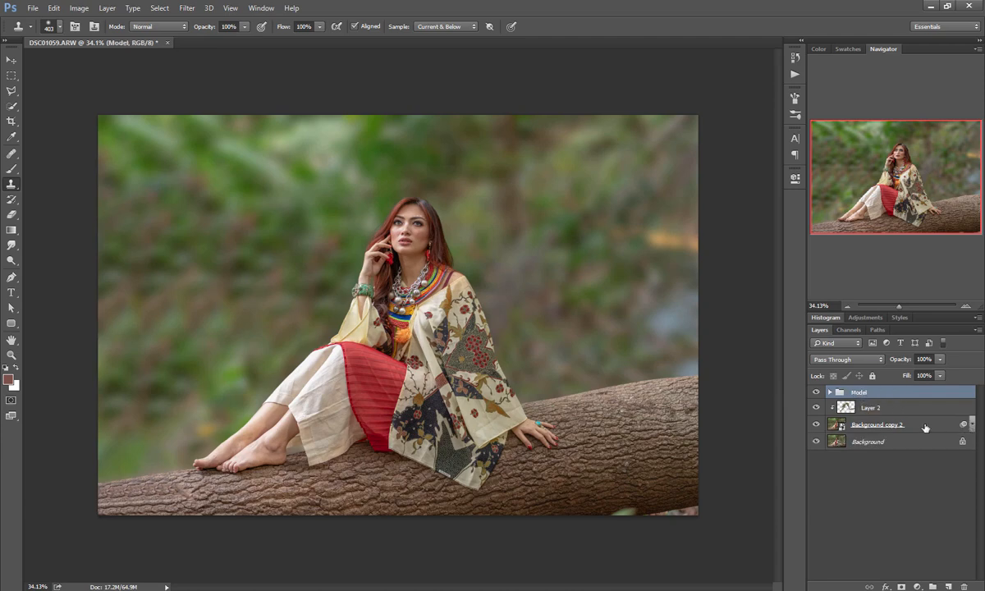
{"action": "left_click", "coordinate": [911, 425]}
{"action": "left_click", "coordinate": [885, 407], "text": "shift"}
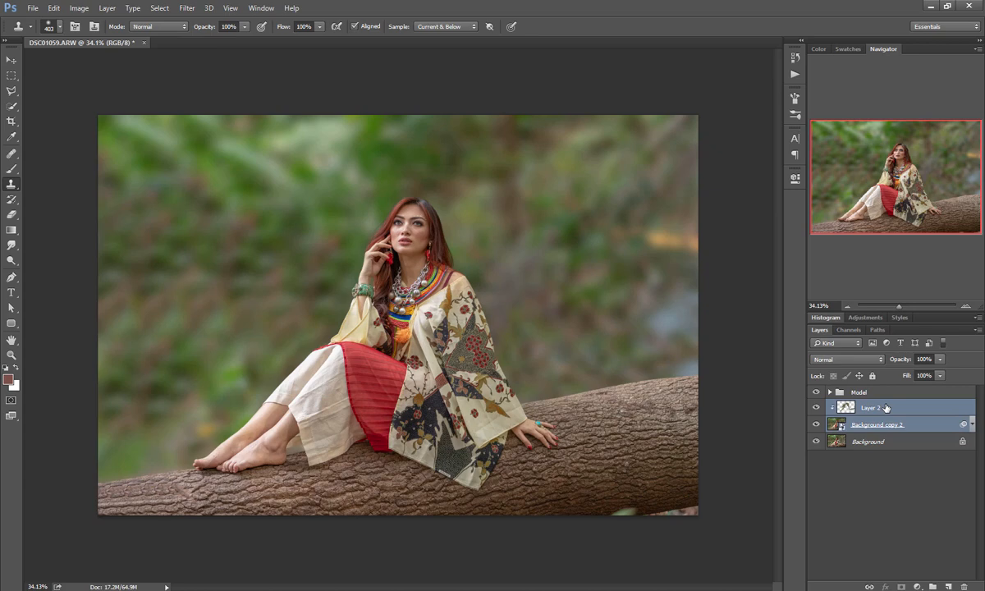
{"action": "key", "text": "ctrl+g"}
{"action": "double_click", "coordinate": [863, 405]}
{"action": "type", "text": "BG"}
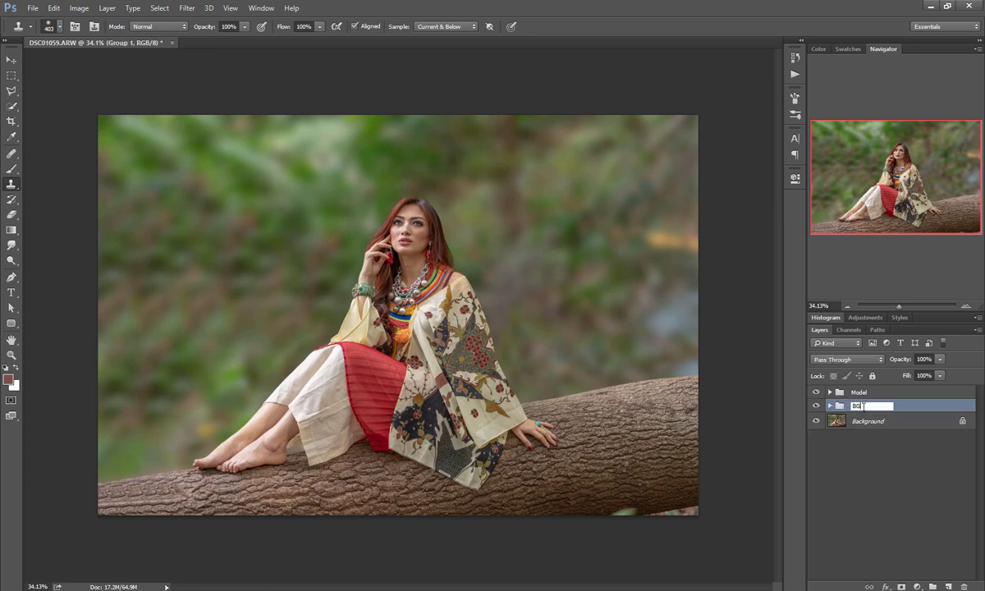
{"action": "key", "text": "Return"}
Hide the original Background layer and toggle the BG and Model groups to check the separation.
{"action": "left_click", "coordinate": [11, 60]}
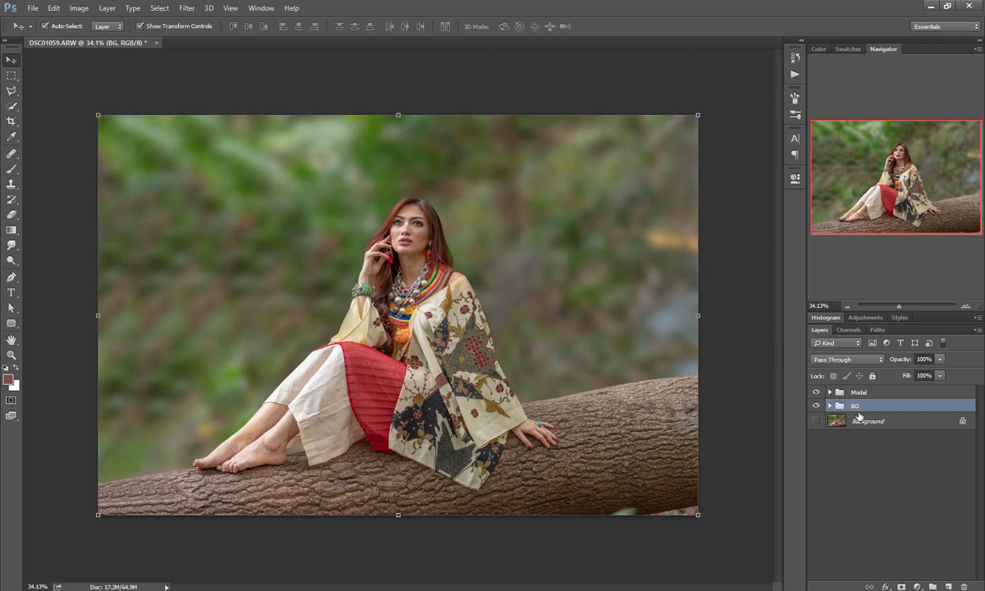
{"action": "left_click", "coordinate": [817, 406]}
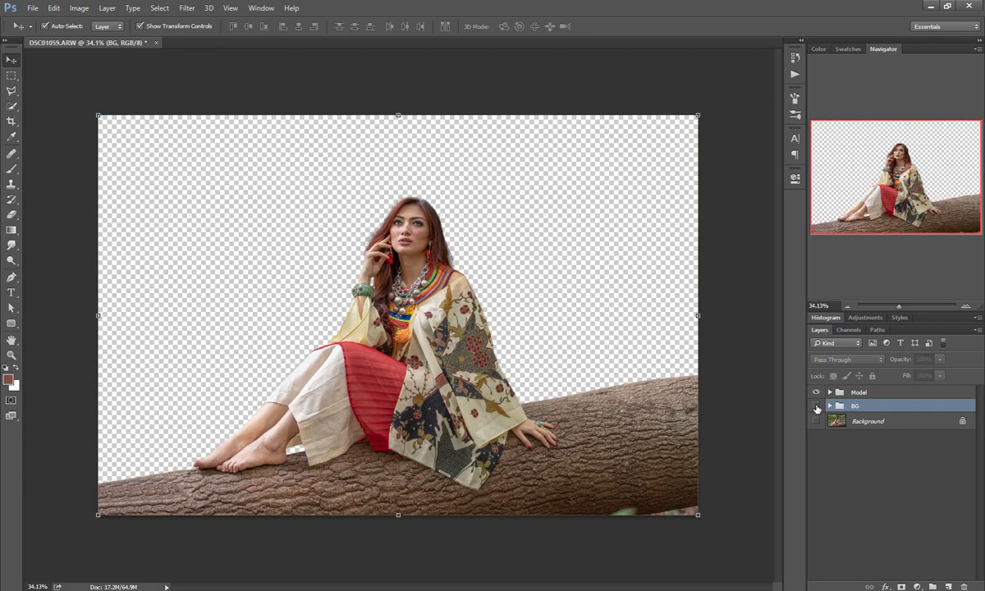
{"action": "left_click", "coordinate": [816, 406]}
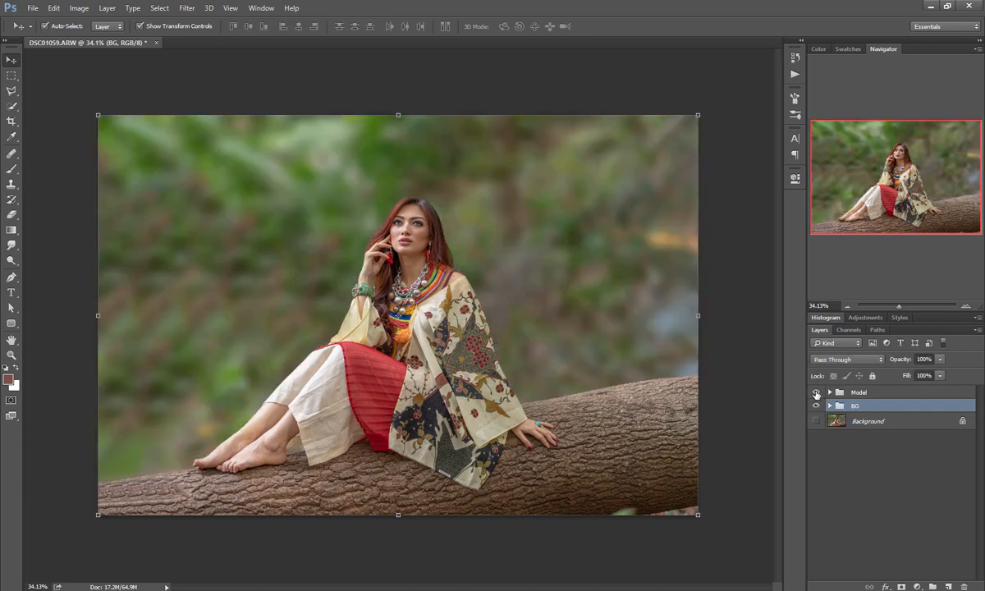
{"action": "left_click", "coordinate": [817, 392]}
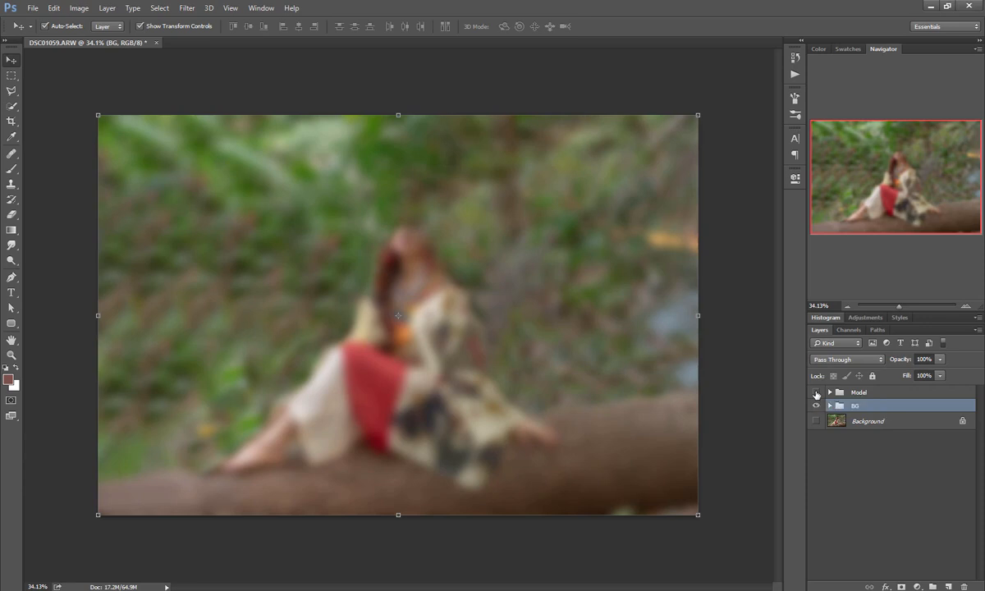
{"action": "left_click", "coordinate": [816, 394]}
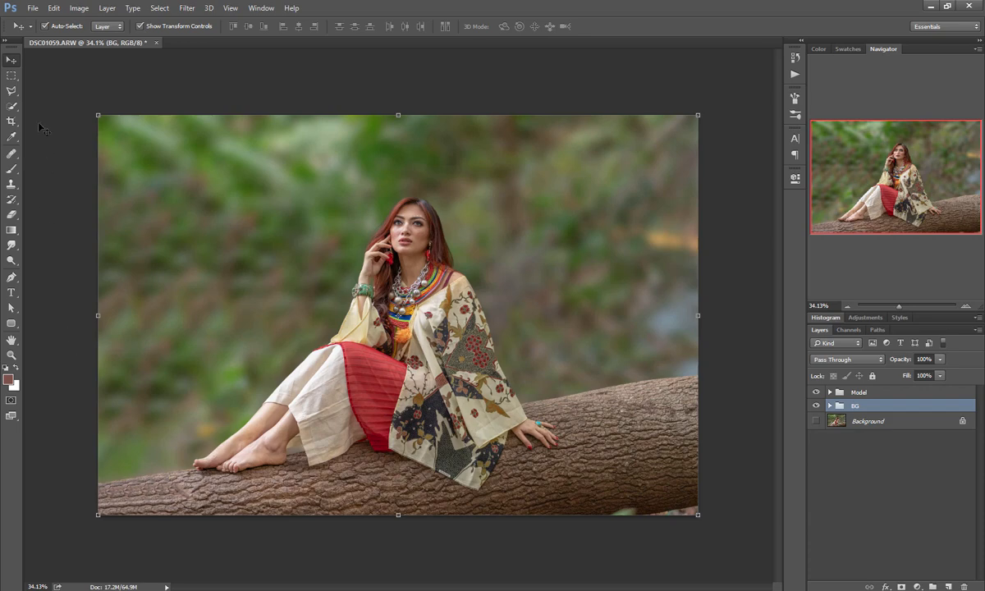
Add a Channel Mixer adjustment above the BG group with Green +84% and Blue -87% in the Red output channel.
{"action": "left_click", "coordinate": [917, 586]}
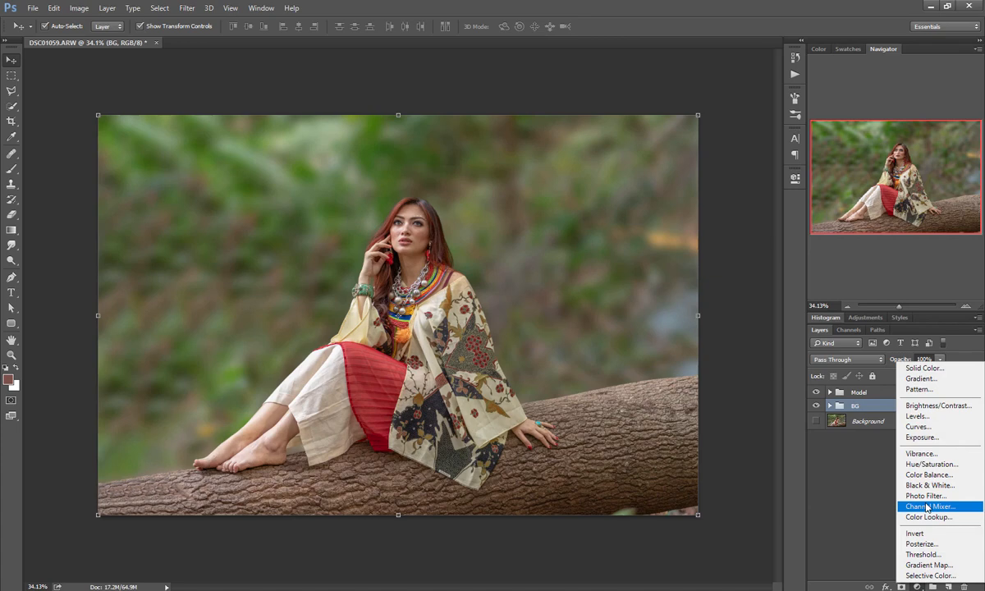
{"action": "left_click", "coordinate": [927, 507]}
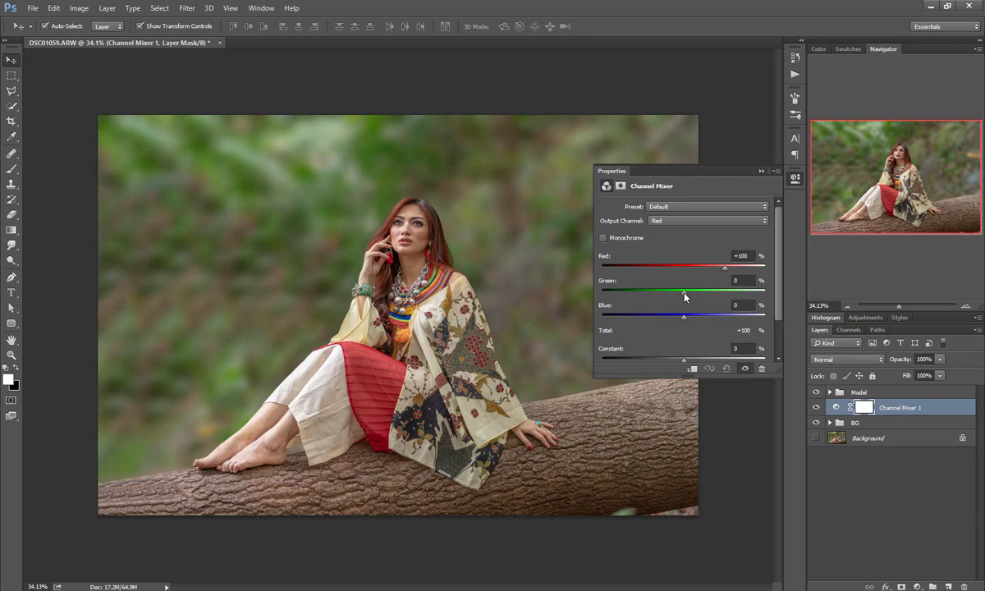
{"action": "left_click_drag", "start_coordinate": [685, 297], "coordinate": [648, 321]}
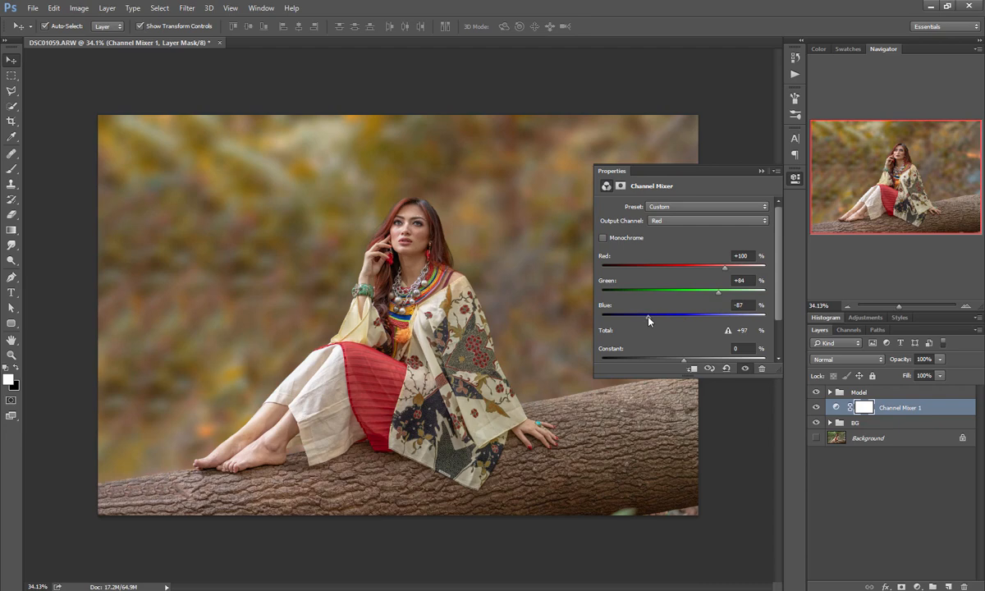
Raise the Green contribution further and fine-tune Blue in the Channel Mixer's Red output for warmer autumn tones.
{"action": "left_click_drag", "start_coordinate": [649, 321], "coordinate": [650, 321]}
{"action": "left_click_drag", "start_coordinate": [716, 296], "coordinate": [724, 298]}
{"action": "left_click_drag", "start_coordinate": [650, 319], "coordinate": [648, 321]}
{"action": "left_click", "coordinate": [796, 178]}
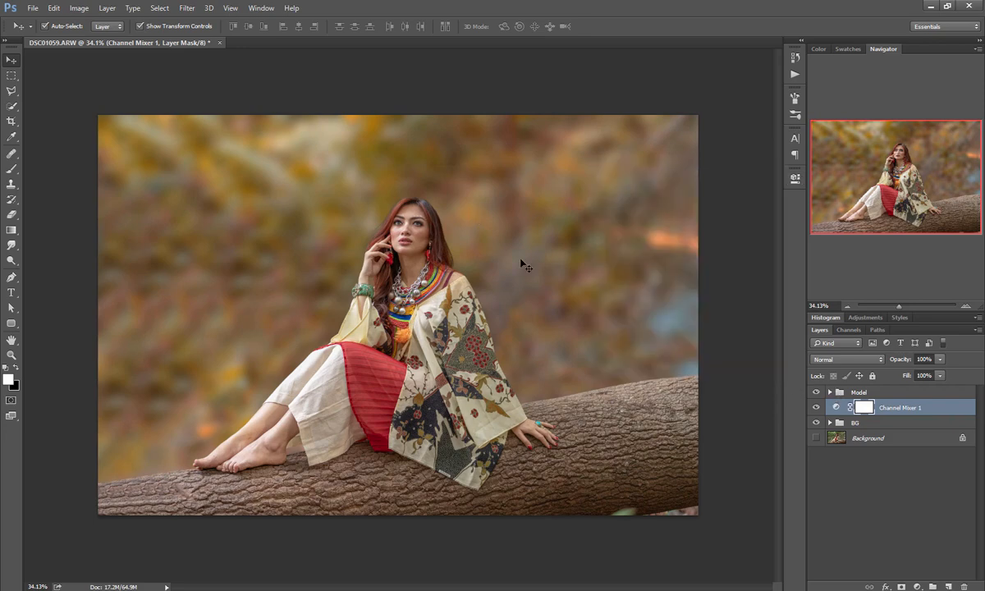
Add a Brightness/Contrast adjustment above Channel Mixer 1 and slightly lower the background's brightness and contrast.
{"action": "left_click", "coordinate": [917, 586]}
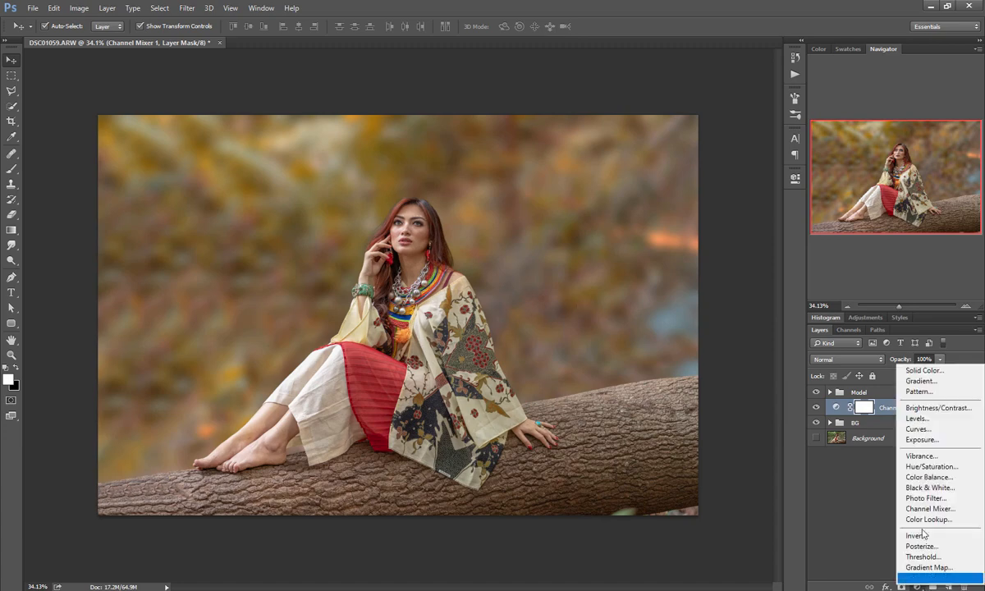
{"action": "left_click", "coordinate": [935, 408]}
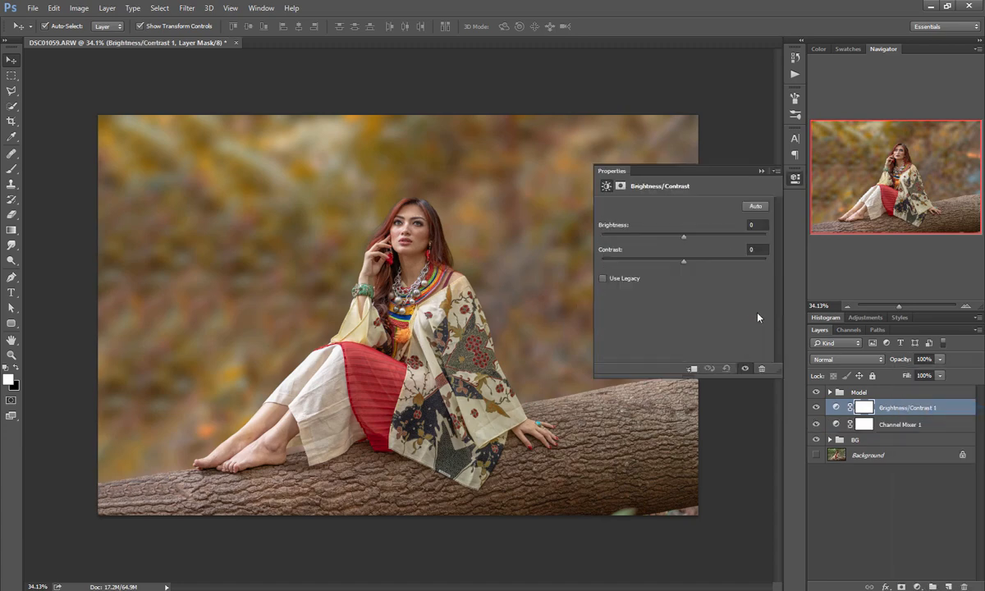
{"action": "left_click", "coordinate": [671, 237]}
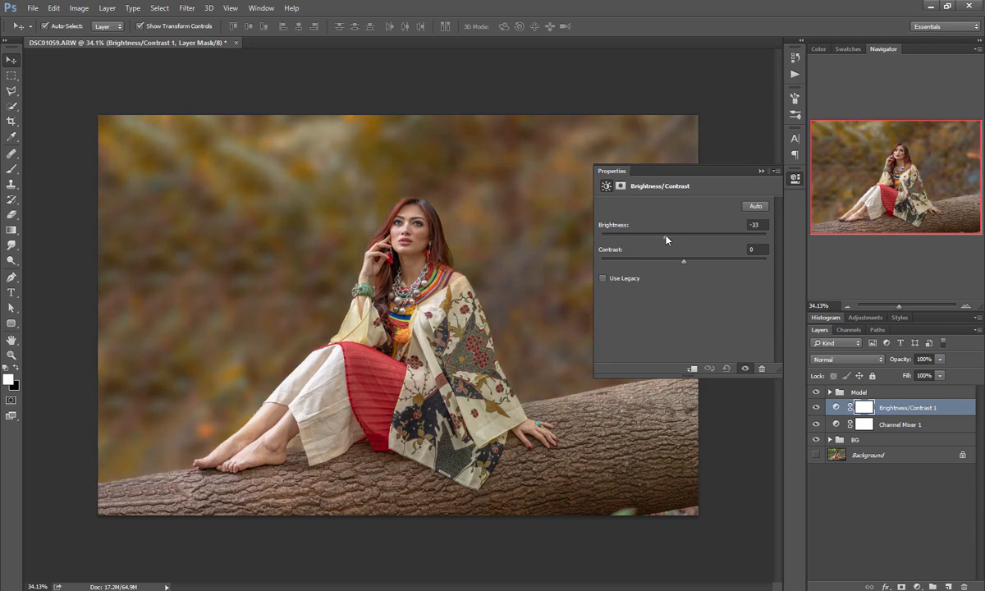
{"action": "left_click_drag", "start_coordinate": [671, 237], "coordinate": [681, 262]}
{"action": "left_click", "coordinate": [761, 170]}
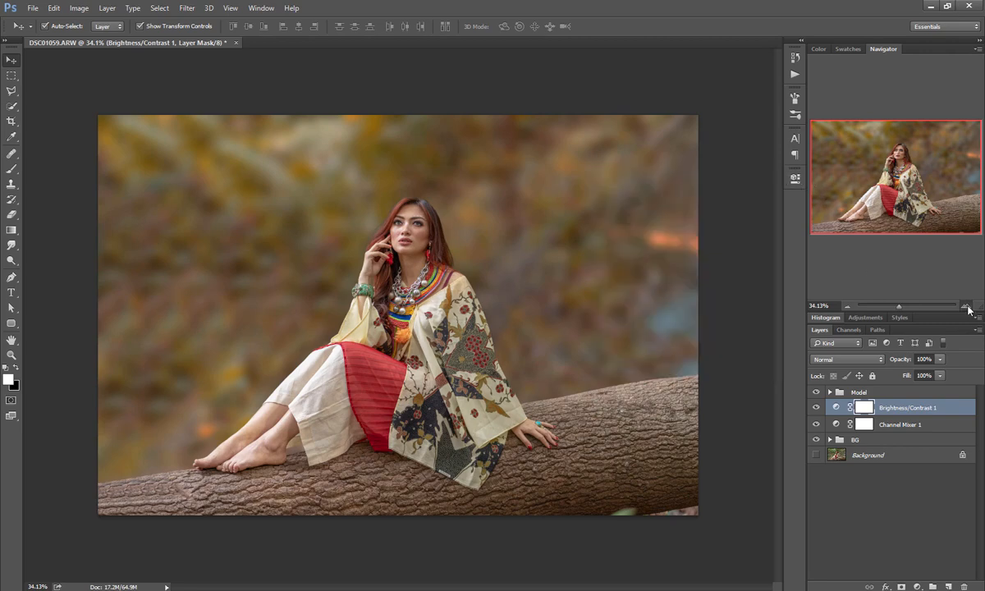
{"action": "left_click", "coordinate": [967, 307]}
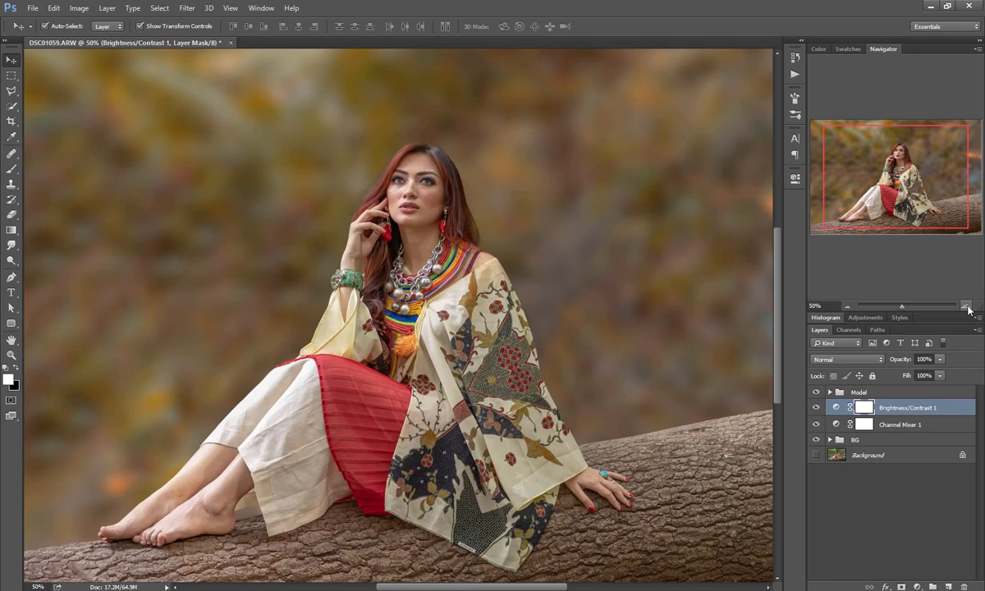
{"action": "left_click", "coordinate": [849, 306]}
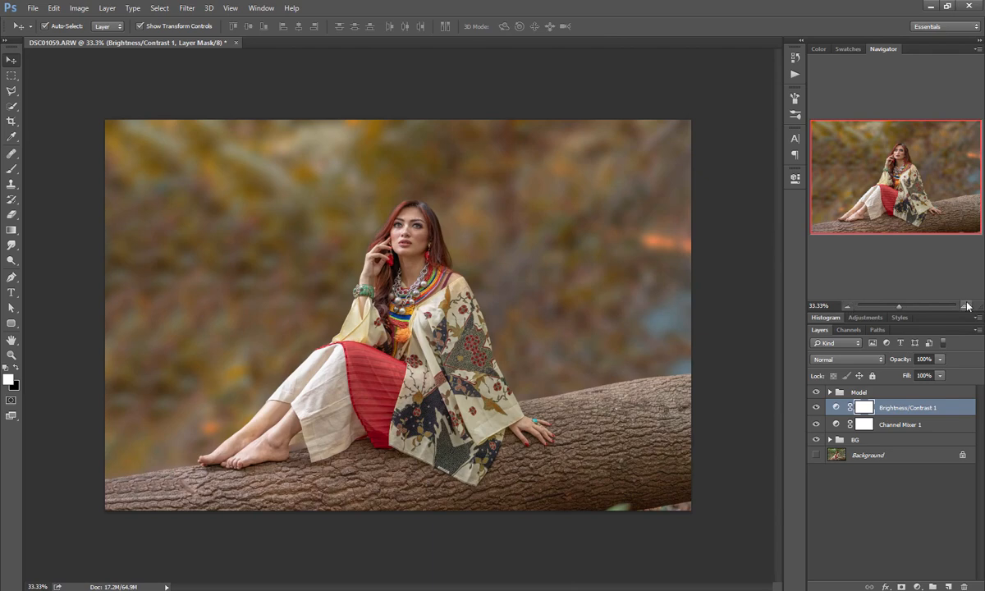
{"action": "left_click", "coordinate": [967, 306]}
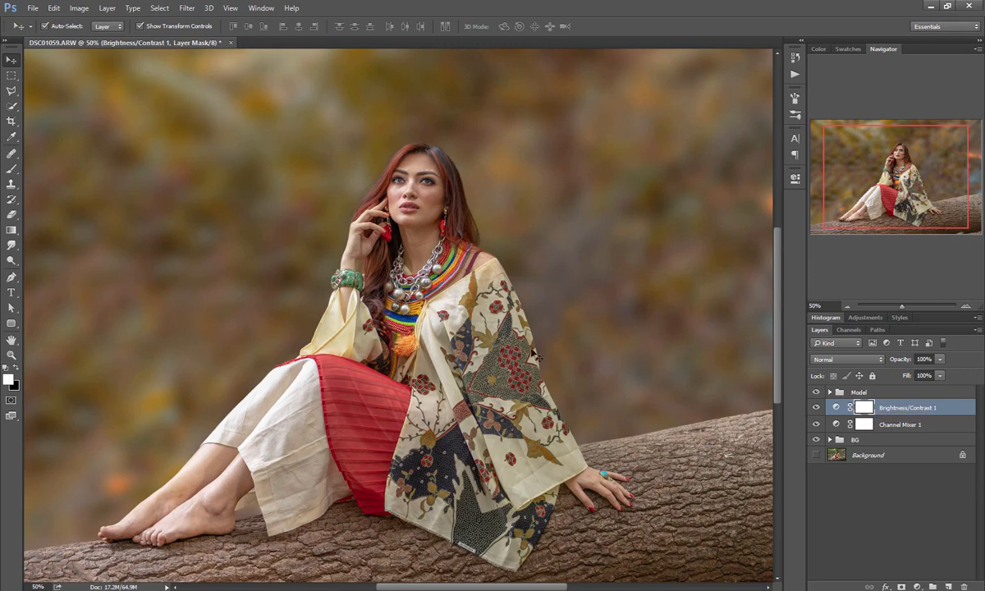
{"action": "left_click", "coordinate": [848, 307]}
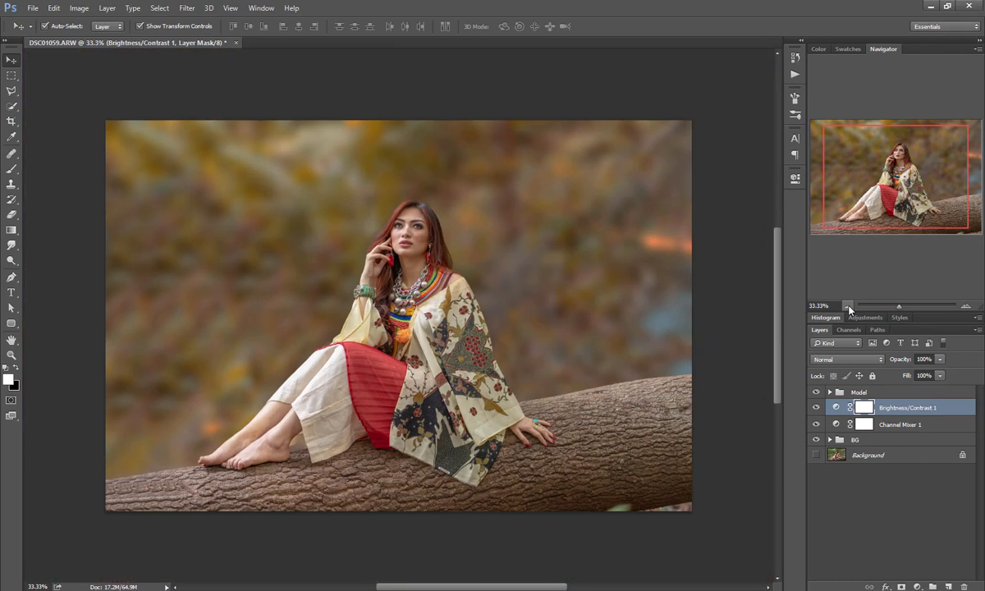
Add a Brightness/Contrast adjustment above the Model group with brightness -36 and contrast -12.
{"action": "left_click", "coordinate": [873, 395]}
{"action": "left_click", "coordinate": [918, 587]}
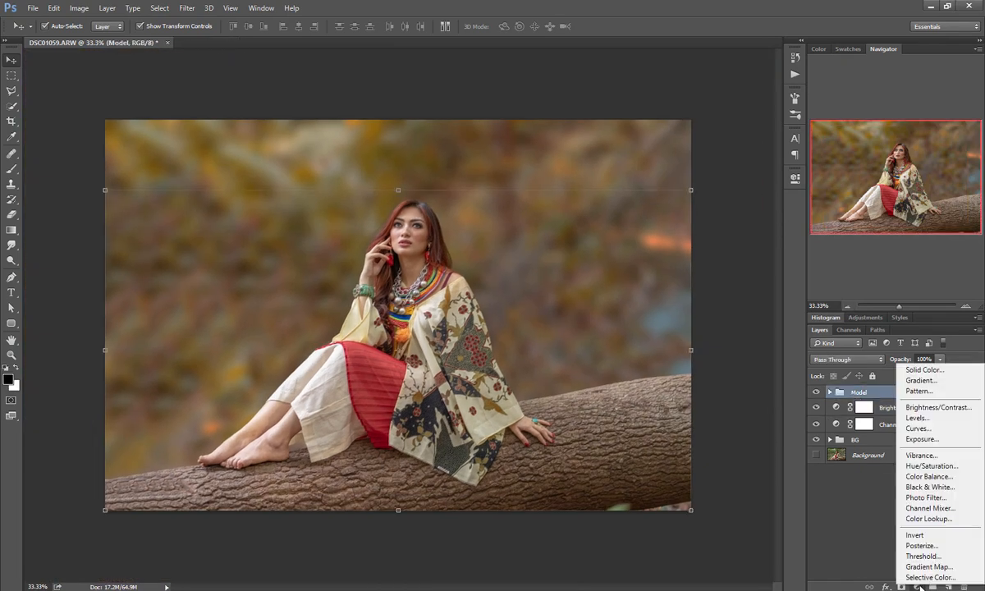
{"action": "left_click", "coordinate": [945, 408]}
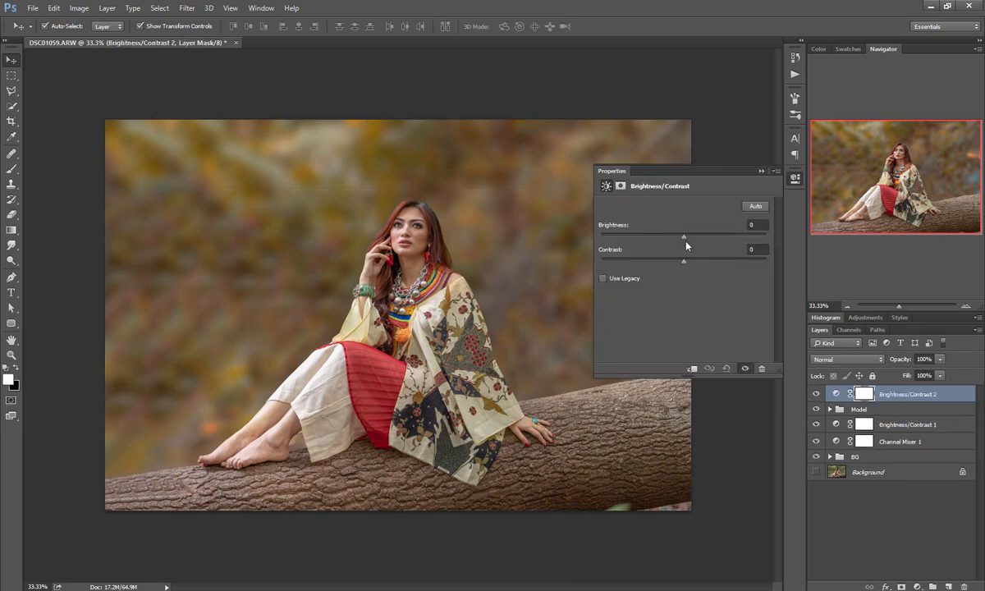
{"action": "left_click_drag", "start_coordinate": [685, 240], "coordinate": [666, 262]}
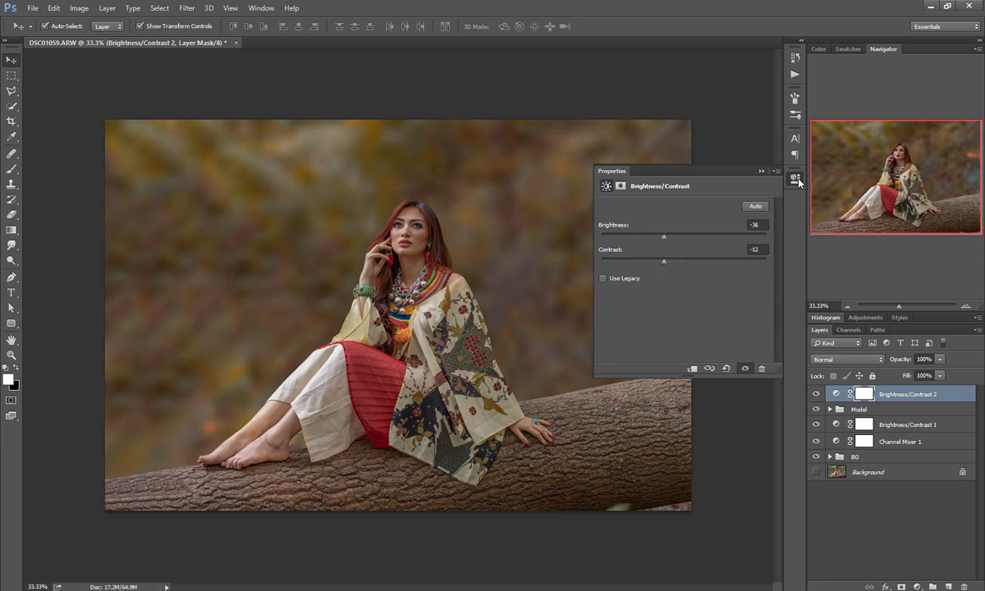
{"action": "left_click", "coordinate": [761, 171]}
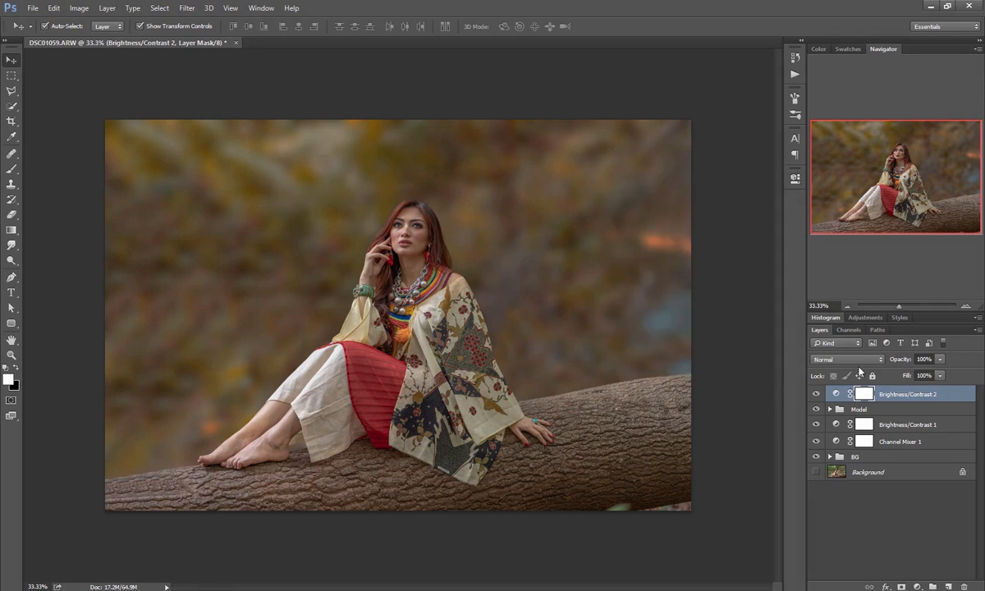
Mask the Brightness/Contrast 2 adjustment with a black-to-white radial gradient spreading outward from the woman, so only the surroundings are darkened.
{"action": "left_click", "coordinate": [12, 229]}
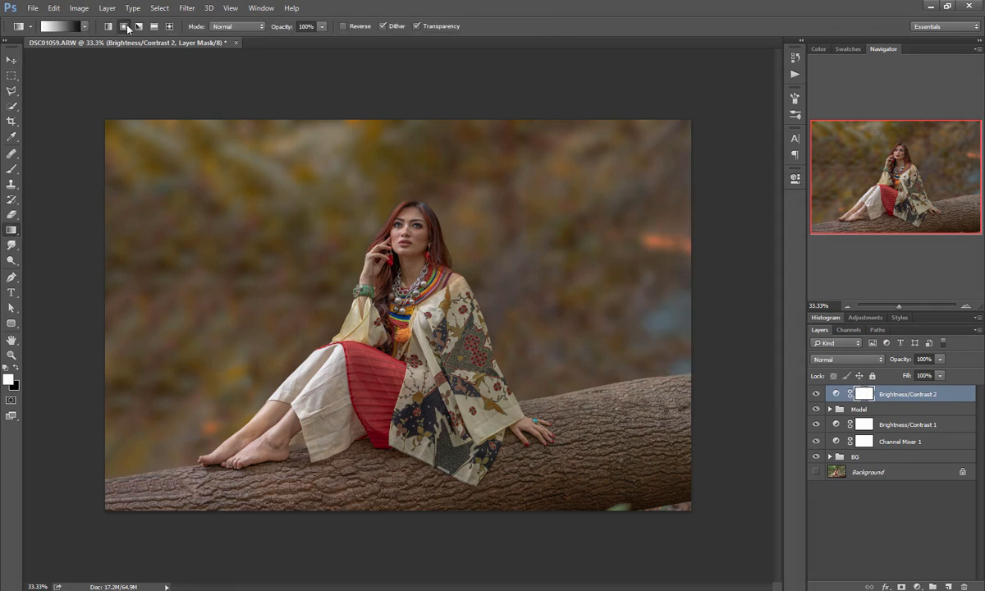
{"action": "left_click_drag", "start_coordinate": [352, 289], "coordinate": [152, 474]}
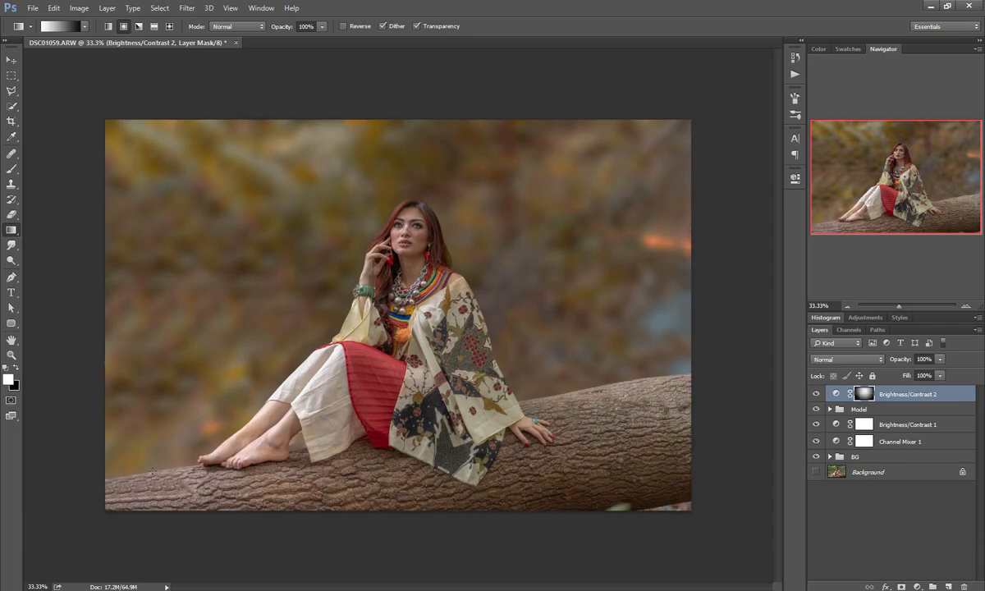
{"action": "left_click", "coordinate": [17, 370]}
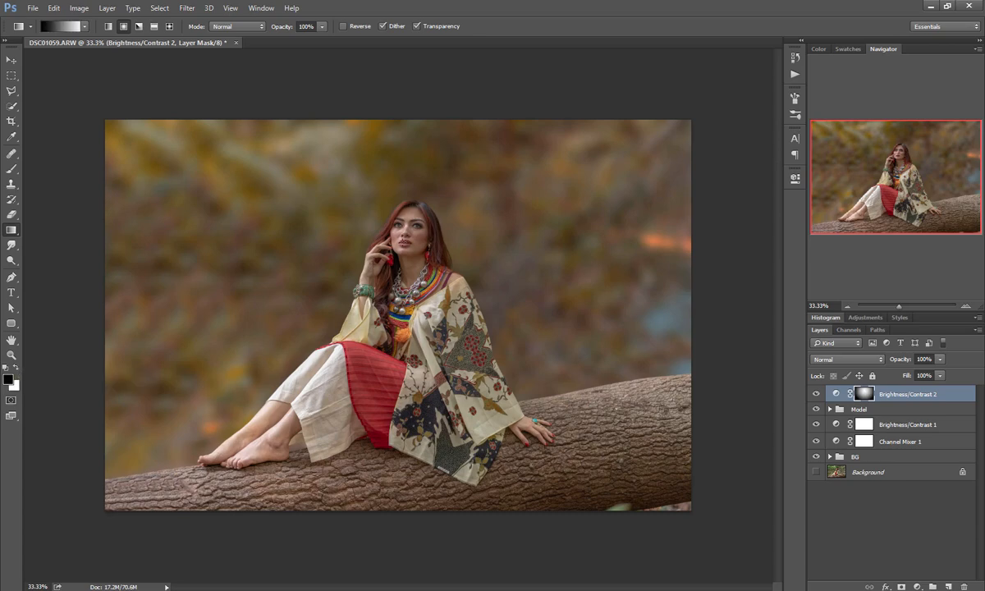
{"action": "left_click_drag", "start_coordinate": [396, 215], "coordinate": [164, 448]}
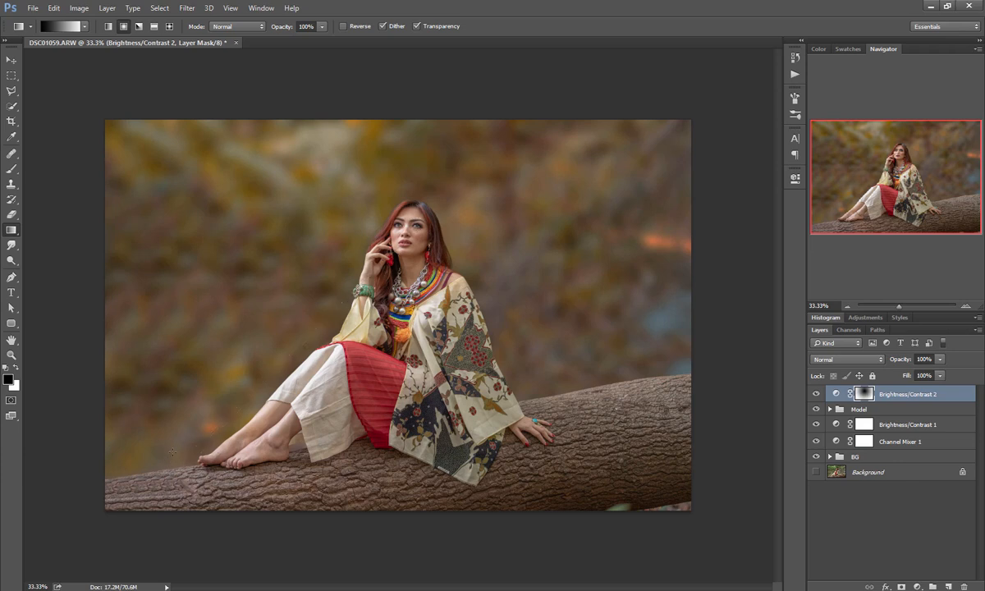
{"action": "left_click", "coordinate": [12, 62]}
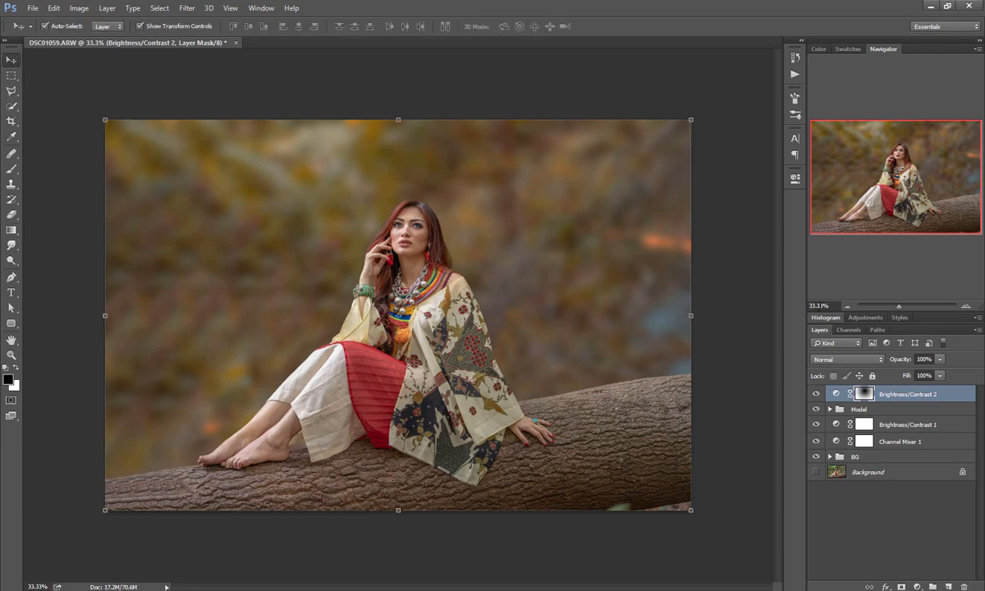
{"action": "left_click", "coordinate": [815, 394]}
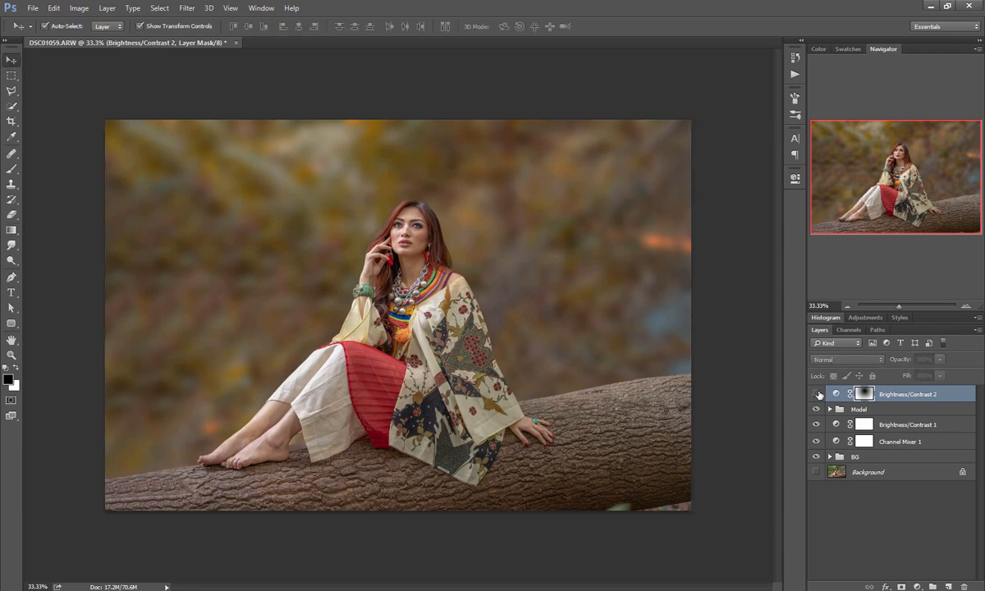
{"action": "left_click", "coordinate": [816, 394]}
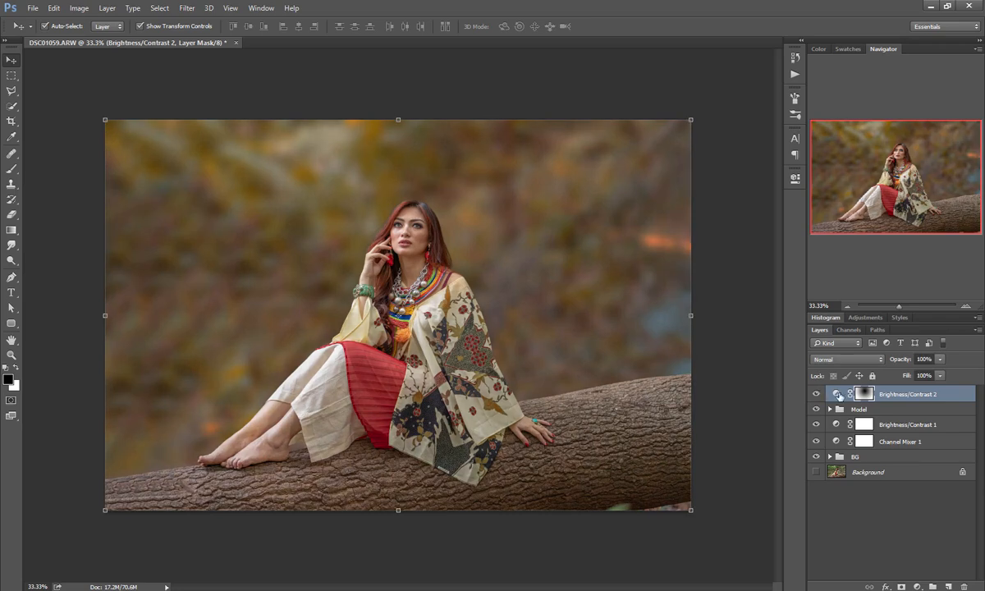
Set the Brightness/Contrast 2 adjustment to brightness -76 and contrast 1.
{"action": "double_click", "coordinate": [838, 395]}
{"action": "left_click_drag", "start_coordinate": [649, 239], "coordinate": [643, 239]}
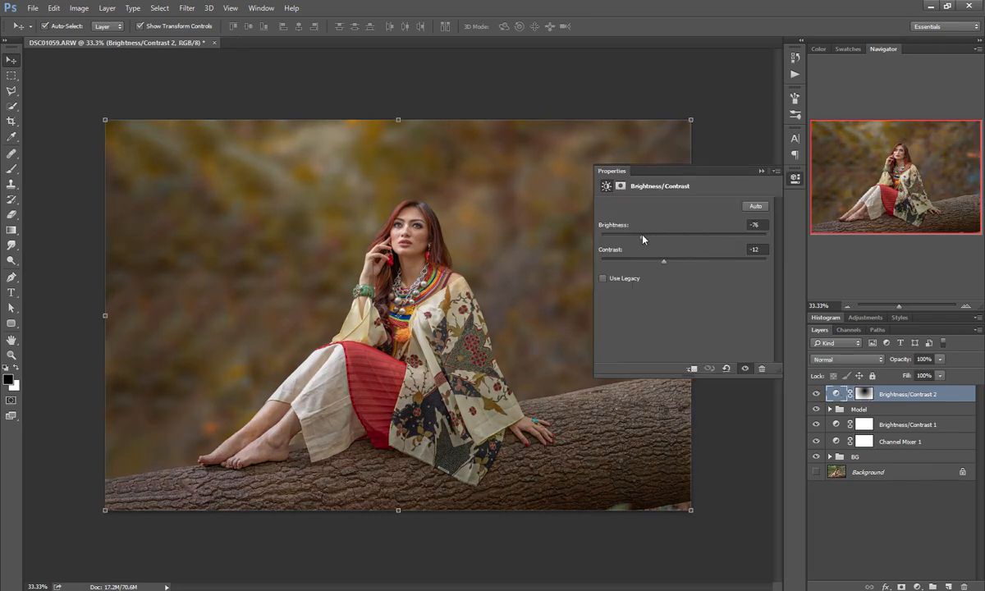
{"action": "left_click_drag", "start_coordinate": [644, 263], "coordinate": [691, 263]}
{"action": "left_click", "coordinate": [760, 171]}
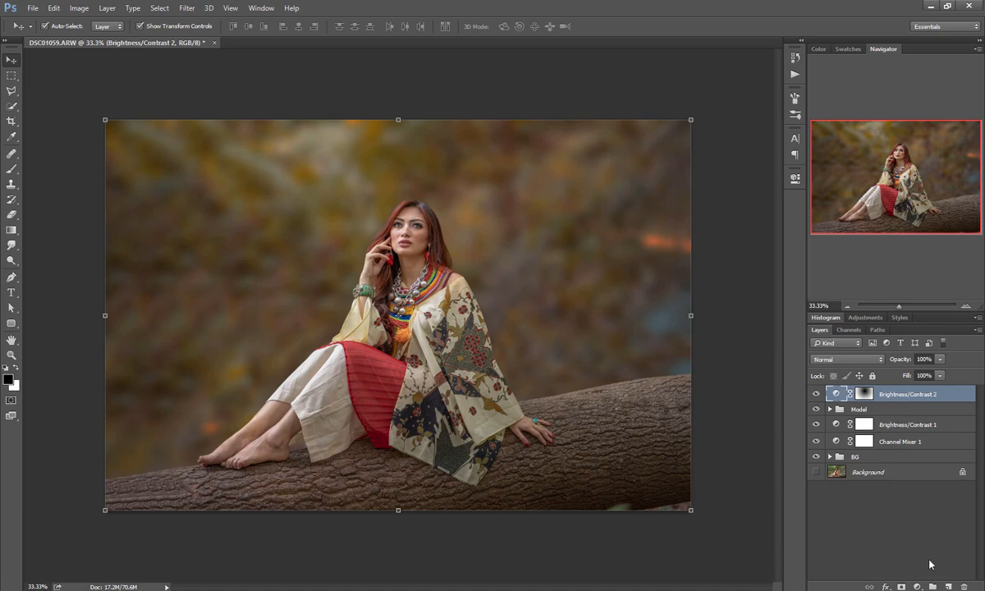
Add a new layer named Cahaya Kuning above Brightness/Contrast 2 and set its blend mode to Color Dodge.
{"action": "left_click", "coordinate": [949, 586]}
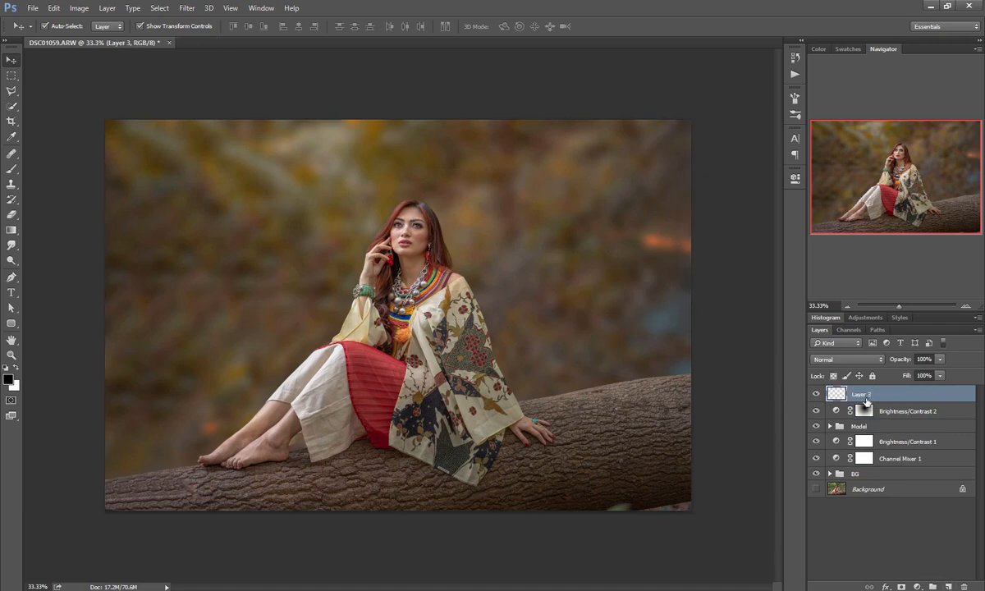
{"action": "double_click", "coordinate": [863, 395]}
{"action": "type", "text": "Cahaya Kuning"}
{"action": "key", "text": "Return"}
{"action": "left_click", "coordinate": [848, 360]}
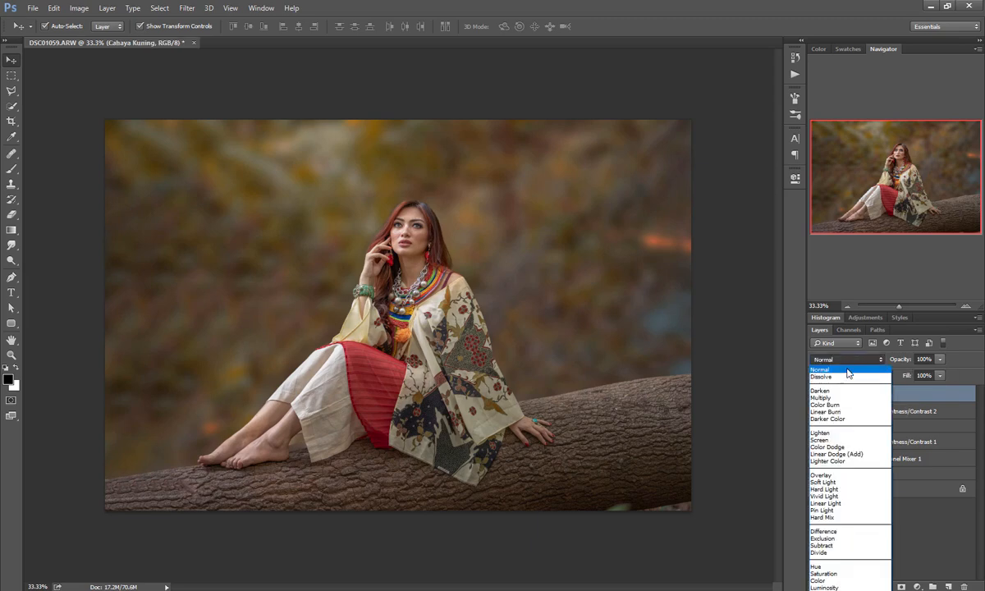
{"action": "left_click", "coordinate": [845, 447]}
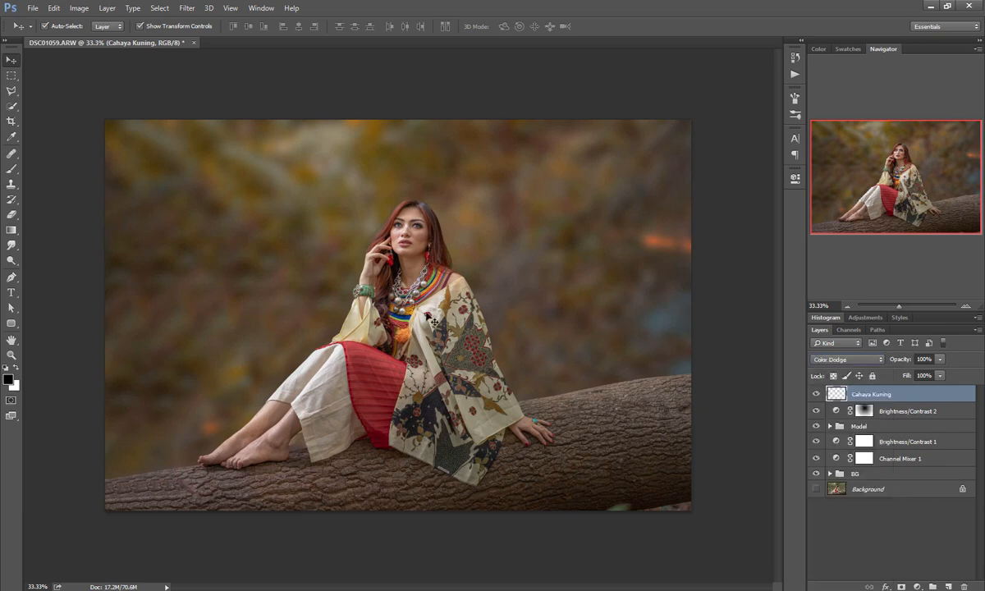
Set up a soft Brush with 80% opacity and a size of about 1232 px.
{"action": "left_click", "coordinate": [11, 169]}
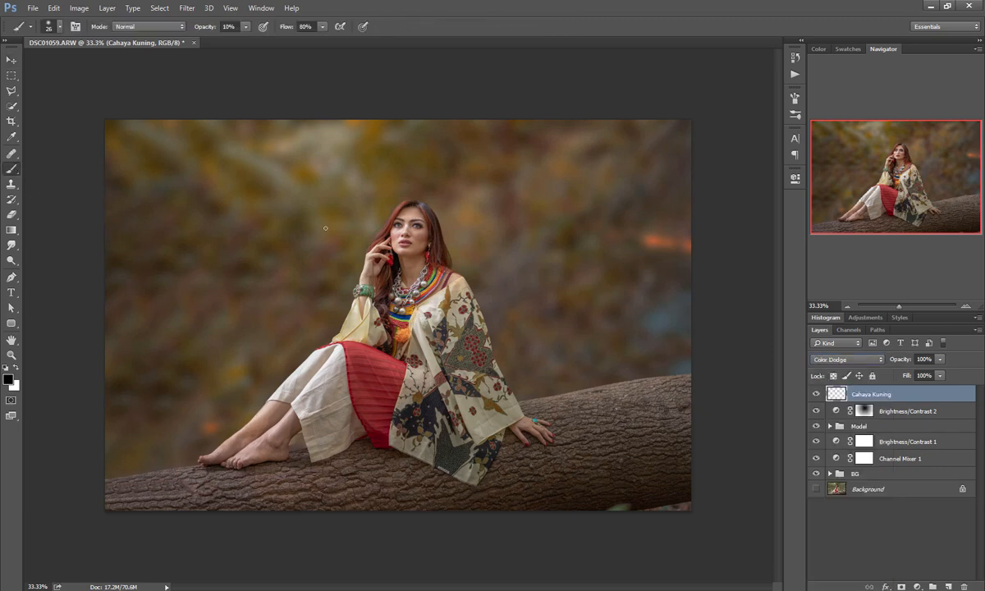
{"action": "right_click", "coordinate": [310, 181]}
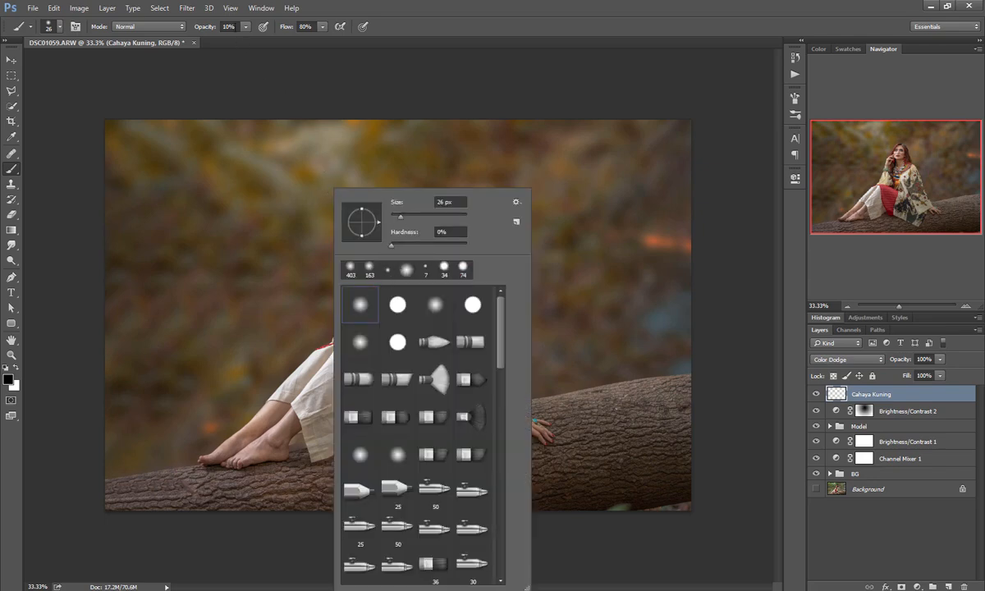
{"action": "left_click", "coordinate": [228, 26]}
{"action": "type", "text": "80"}
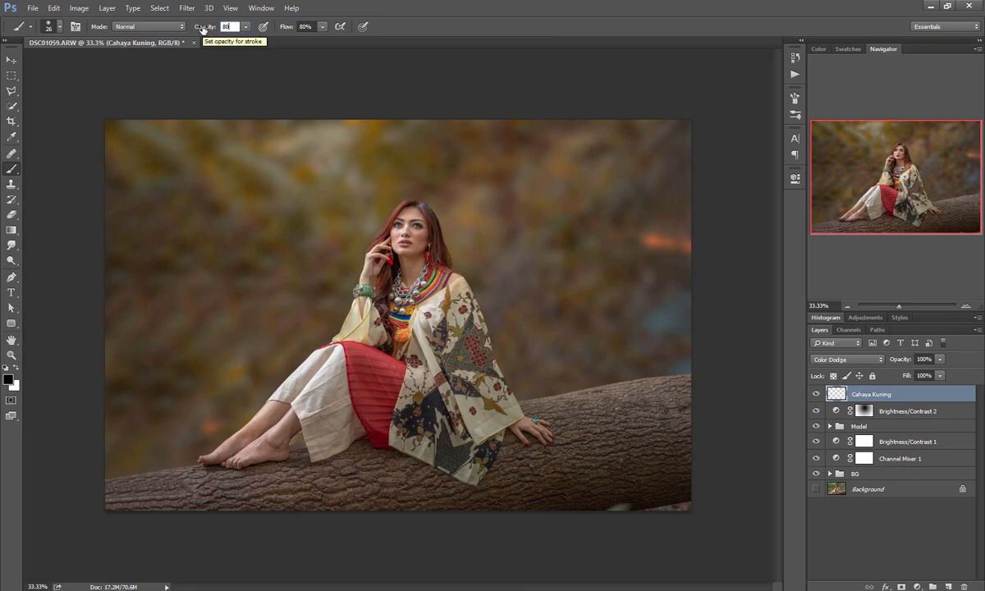
{"action": "key", "text": "Return"}
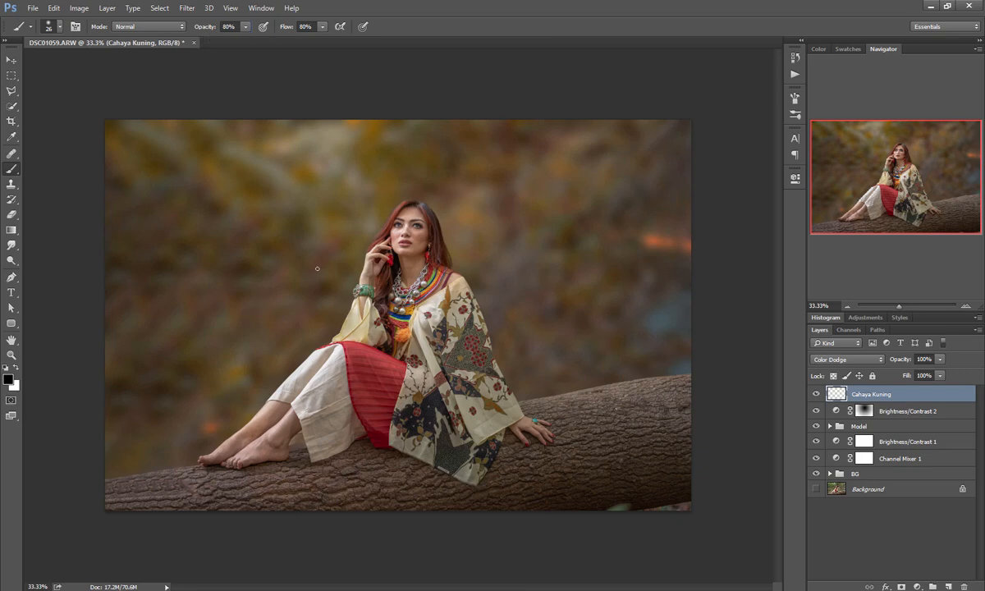
{"action": "mouse_move", "coordinate": [317, 268]}
{"action": "left_mouse_down"}
{"action": "mouse_move", "coordinate": [368, 258]}
{"action": "mouse_move", "coordinate": [450, 279]}
{"action": "mouse_move", "coordinate": [423, 281]}
{"action": "mouse_move", "coordinate": [402, 263]}
{"action": "left_mouse_up"}
Place the Cahaya Kuning layer below the Model group and paint a soft dark-yellow glow behind the woman.
{"action": "left_click", "coordinate": [848, 48]}
{"action": "left_click", "coordinate": [857, 120]}
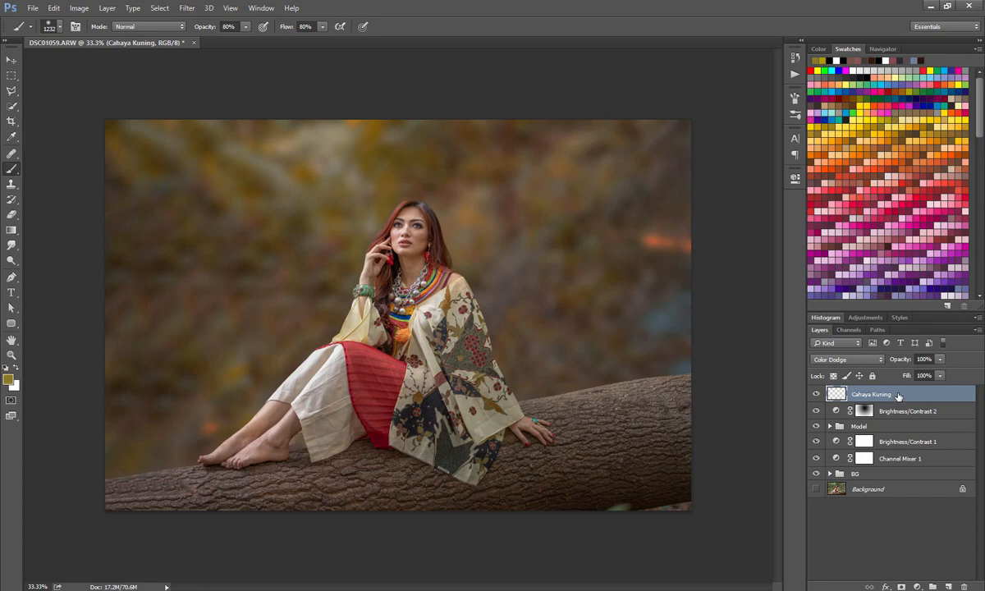
{"action": "left_click_drag", "start_coordinate": [897, 396], "coordinate": [897, 428]}
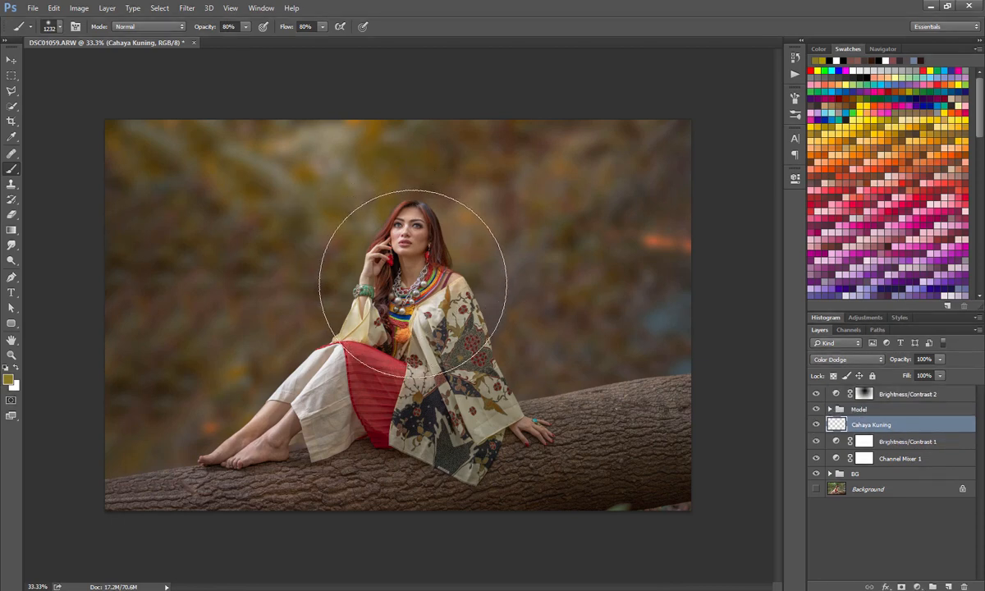
{"action": "left_click_drag", "start_coordinate": [413, 283], "coordinate": [412, 259]}
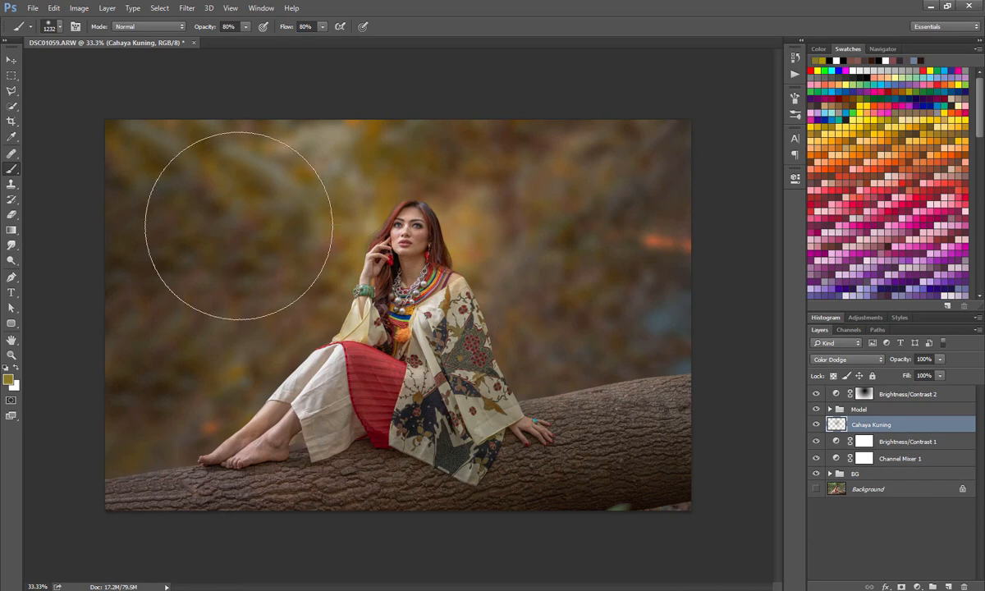
Stretch the yellow glow to about 145.5% width and 124.6% height so it spreads across the background.
{"action": "left_click", "coordinate": [10, 60]}
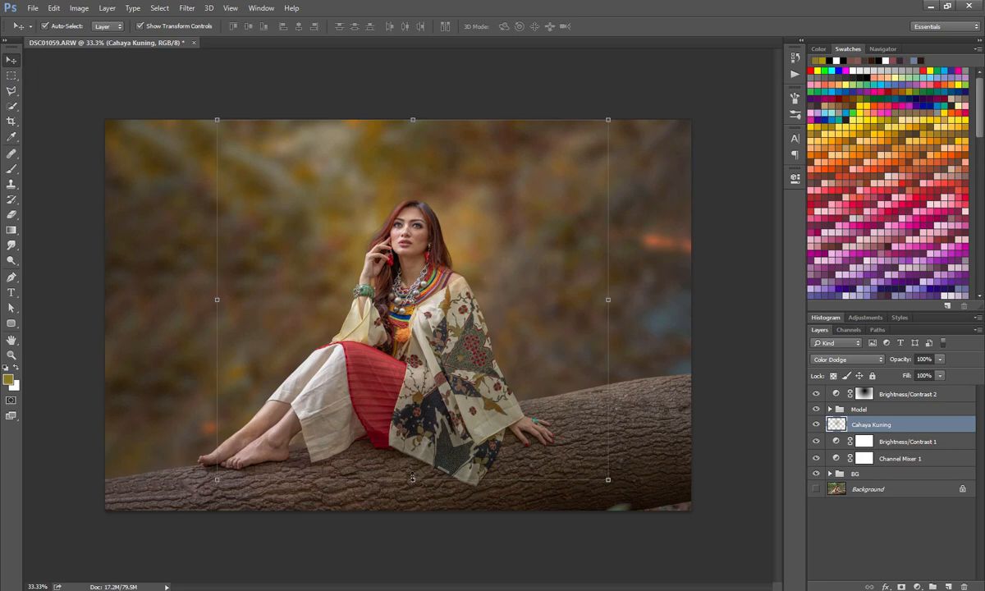
{"action": "left_click_drag", "start_coordinate": [412, 478], "coordinate": [412, 530]}
{"action": "left_click_drag", "start_coordinate": [608, 326], "coordinate": [696, 314]}
{"action": "left_click_drag", "start_coordinate": [413, 120], "coordinate": [420, 82]}
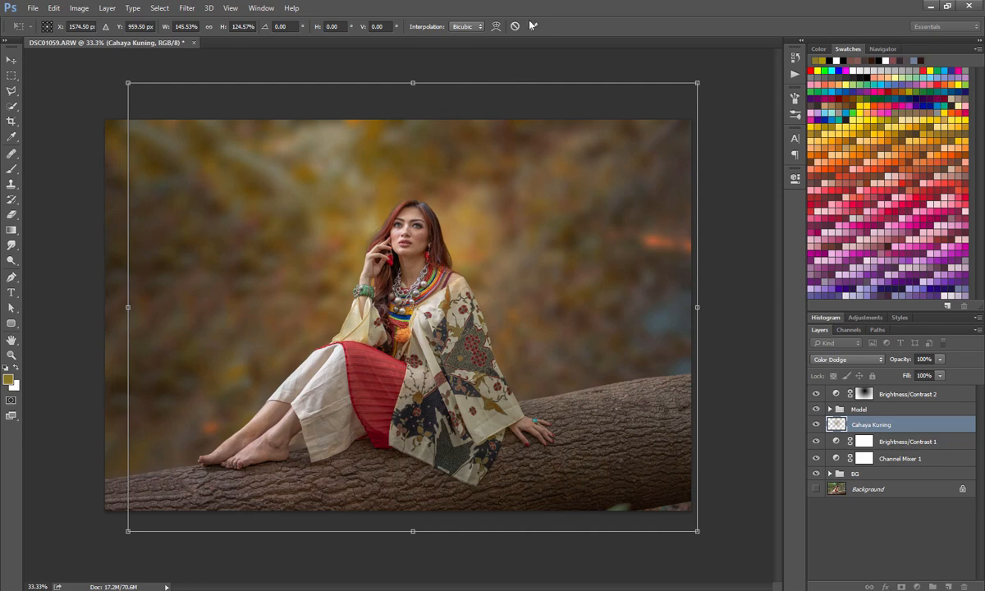
{"action": "key", "text": "Return"}
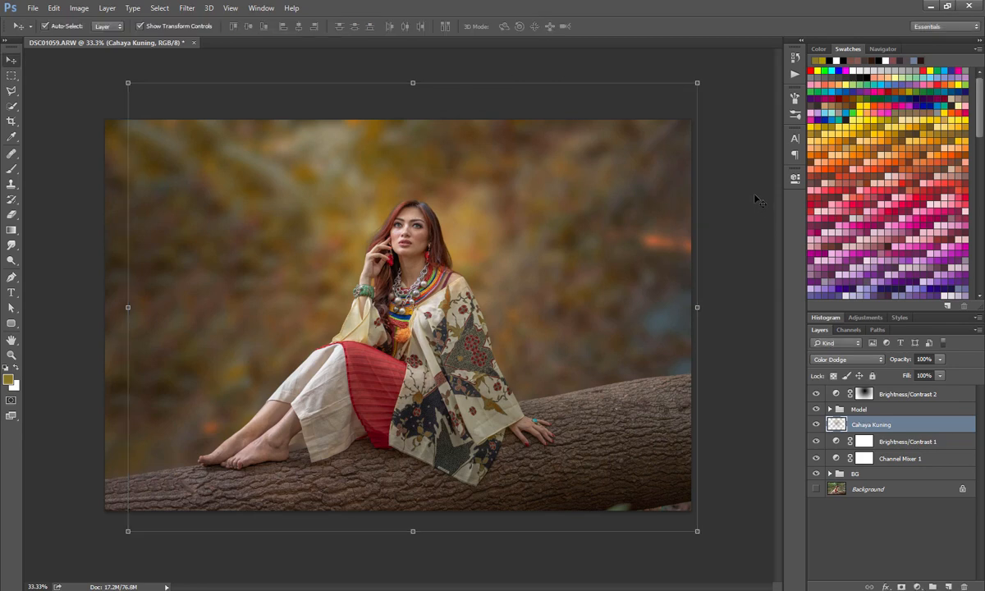
{"action": "left_click", "coordinate": [755, 198]}
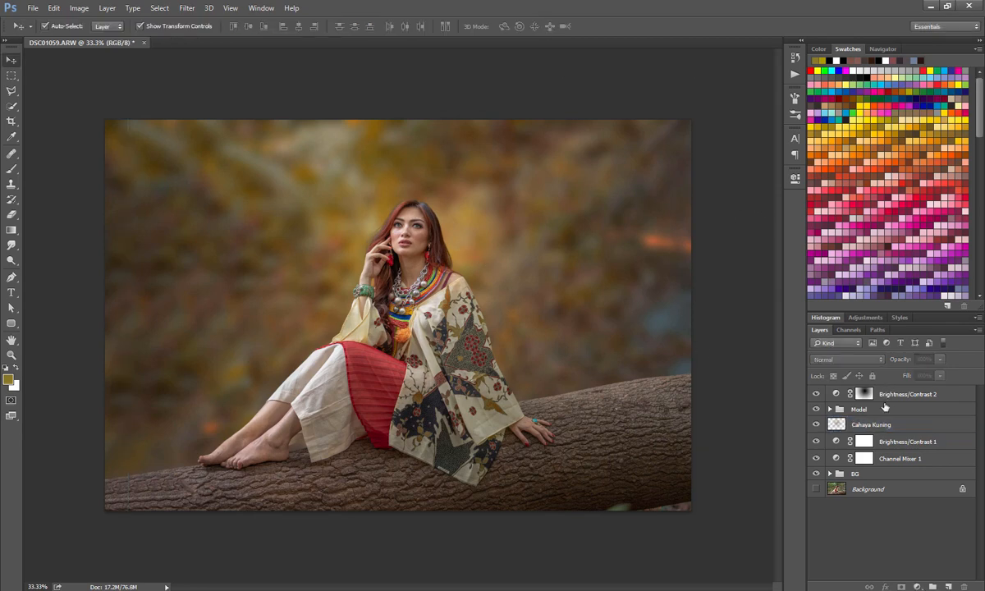
Shift the enlarged yellow glow slightly up and to the left, and compare the image with and without it.
{"action": "left_click", "coordinate": [529, 265]}
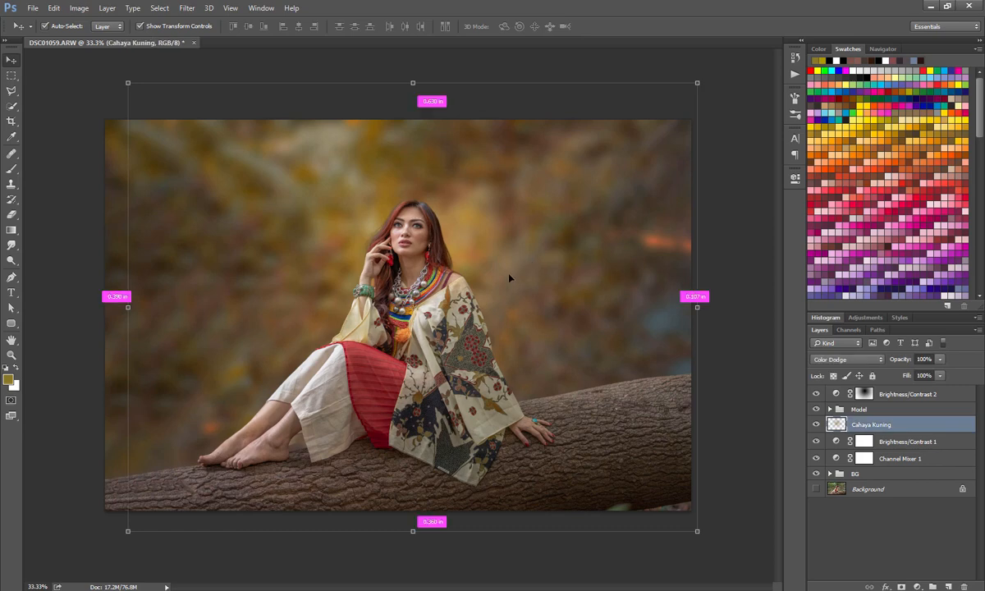
{"action": "left_click_drag", "start_coordinate": [475, 289], "coordinate": [470, 281]}
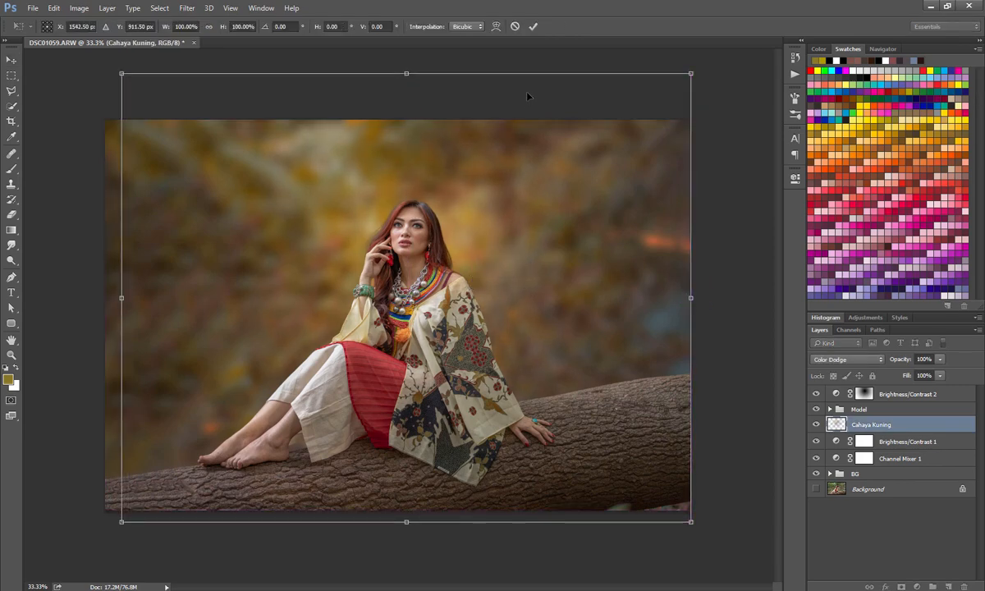
{"action": "left_click", "coordinate": [536, 27]}
{"action": "left_click", "coordinate": [720, 189]}
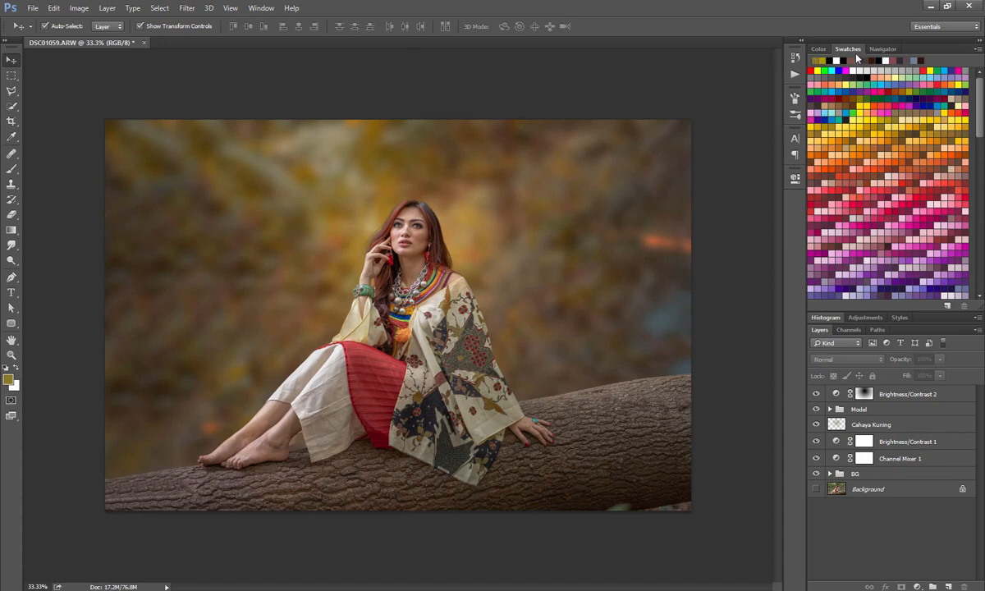
{"action": "left_click", "coordinate": [882, 48]}
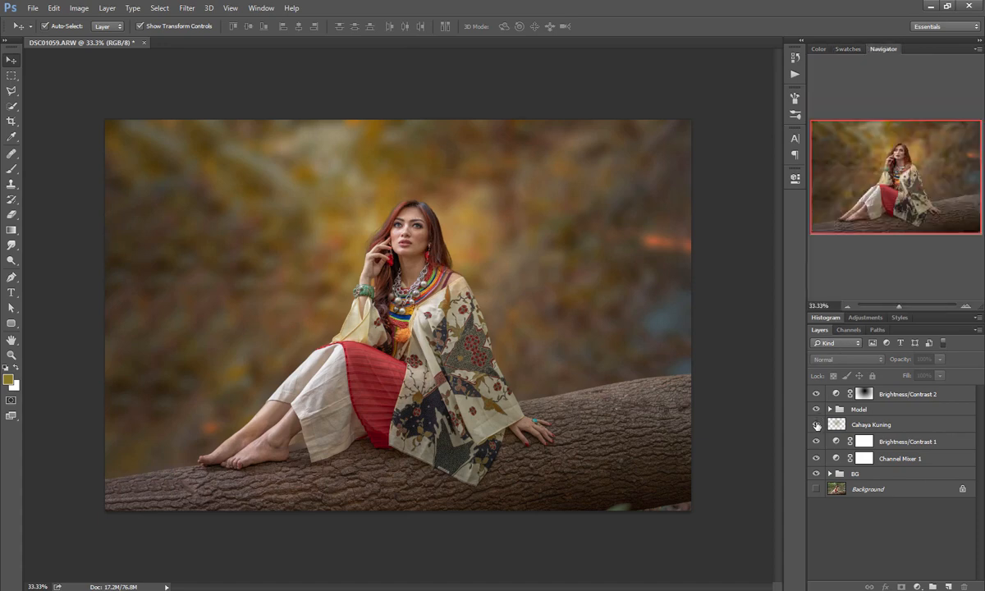
{"action": "left_click", "coordinate": [815, 424]}
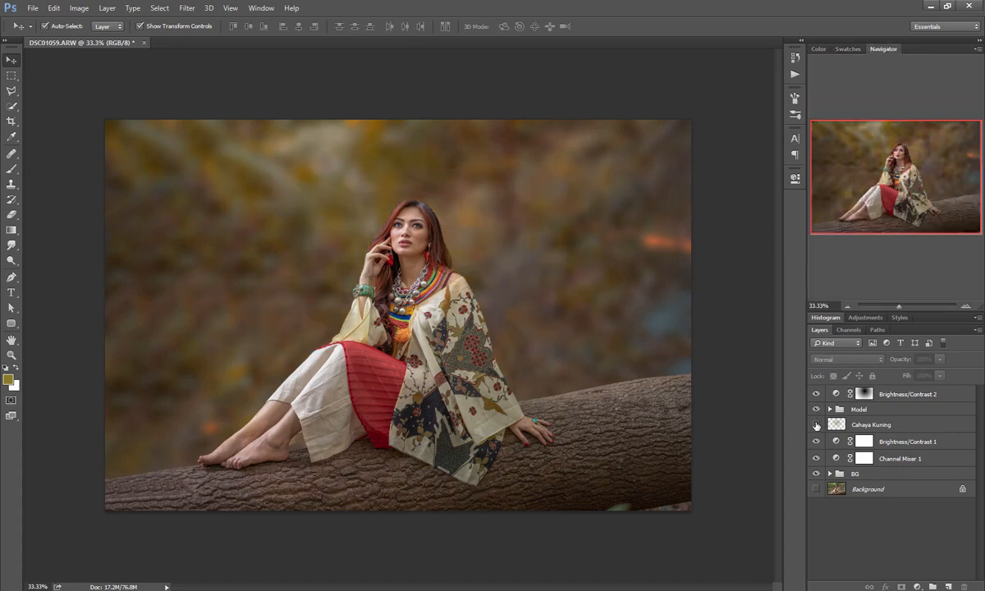
{"action": "left_click", "coordinate": [816, 425]}
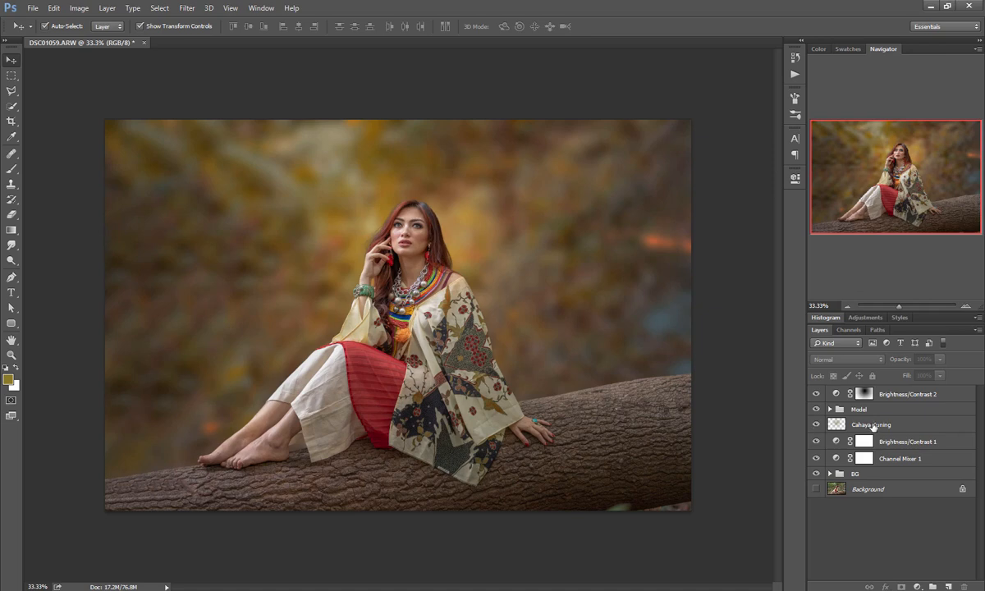
Reduce the Cahaya Kuning layer's opacity to 80%, fine-tune it slightly, and compare the image with and without the glow.
{"action": "left_click", "coordinate": [872, 426]}
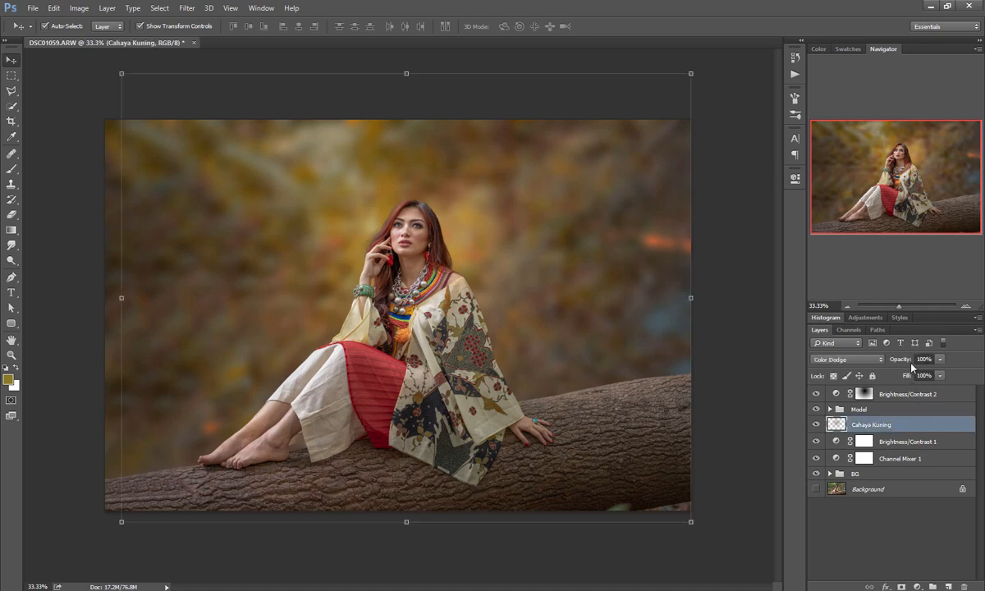
{"action": "left_click", "coordinate": [889, 358]}
{"action": "type", "text": "80"}
{"action": "key", "text": "Return"}
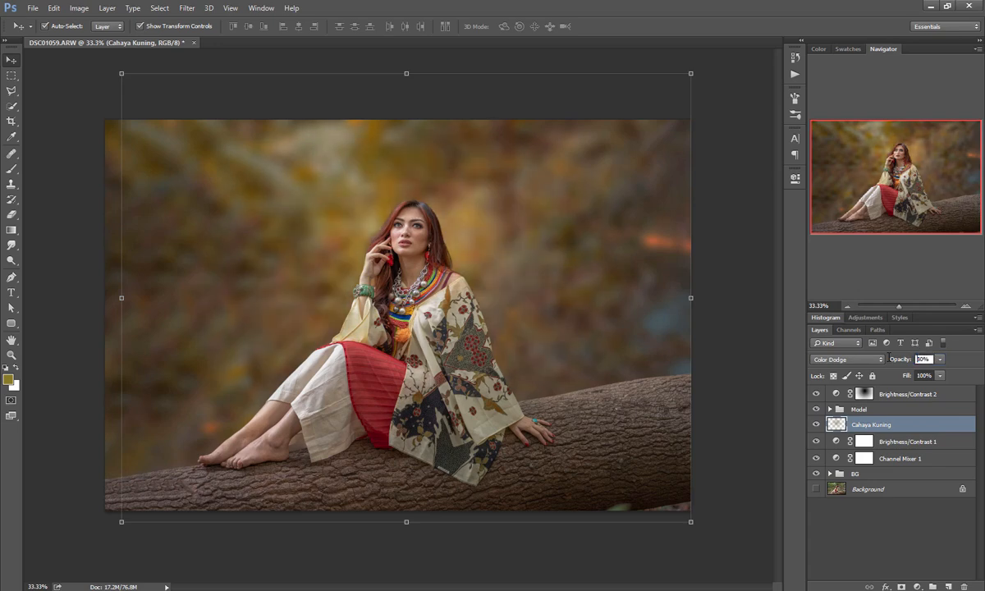
{"action": "mouse_move", "coordinate": [889, 358]}
{"action": "left_mouse_down"}
{"action": "mouse_move", "coordinate": [844, 341]}
{"action": "mouse_move", "coordinate": [897, 363]}
{"action": "left_mouse_up"}
{"action": "left_click_drag", "start_coordinate": [897, 364], "coordinate": [899, 363]}
{"action": "left_click", "coordinate": [714, 261]}
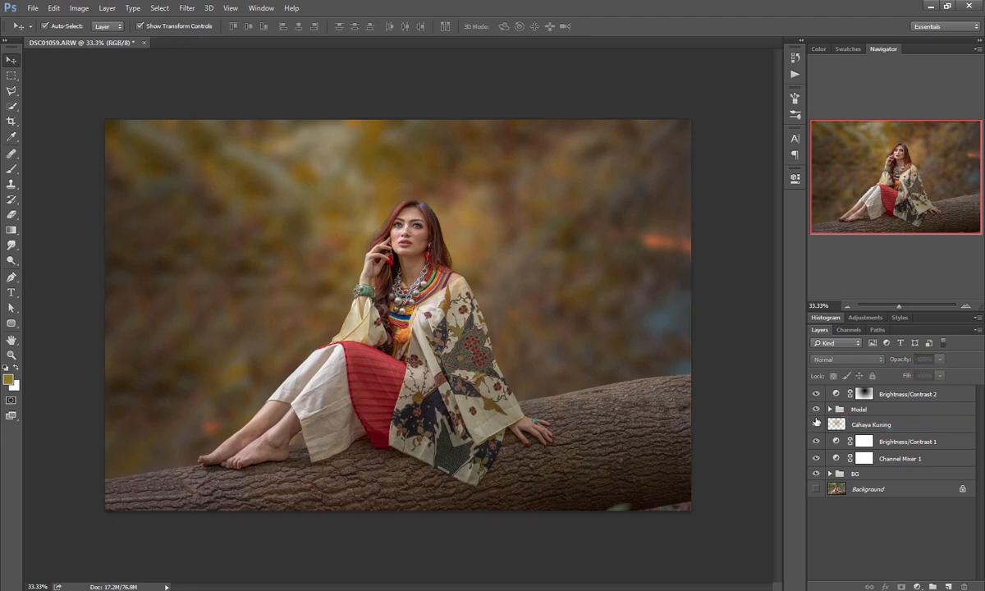
{"action": "left_click", "coordinate": [816, 424]}
{"action": "left_click", "coordinate": [816, 425]}
{"action": "left_click", "coordinate": [816, 425]}
{"action": "left_click", "coordinate": [816, 424]}
Darken the surroundings further by setting the Brightness/Contrast 2 adjustment to brightness -134 and contrast -11.
{"action": "double_click", "coordinate": [836, 394]}
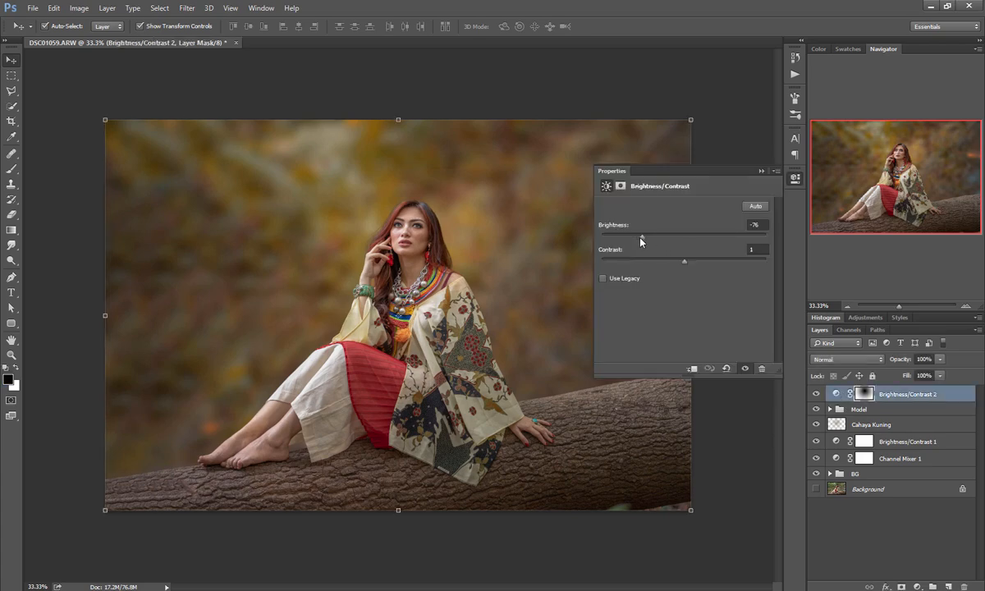
{"action": "left_click_drag", "start_coordinate": [642, 241], "coordinate": [621, 238]}
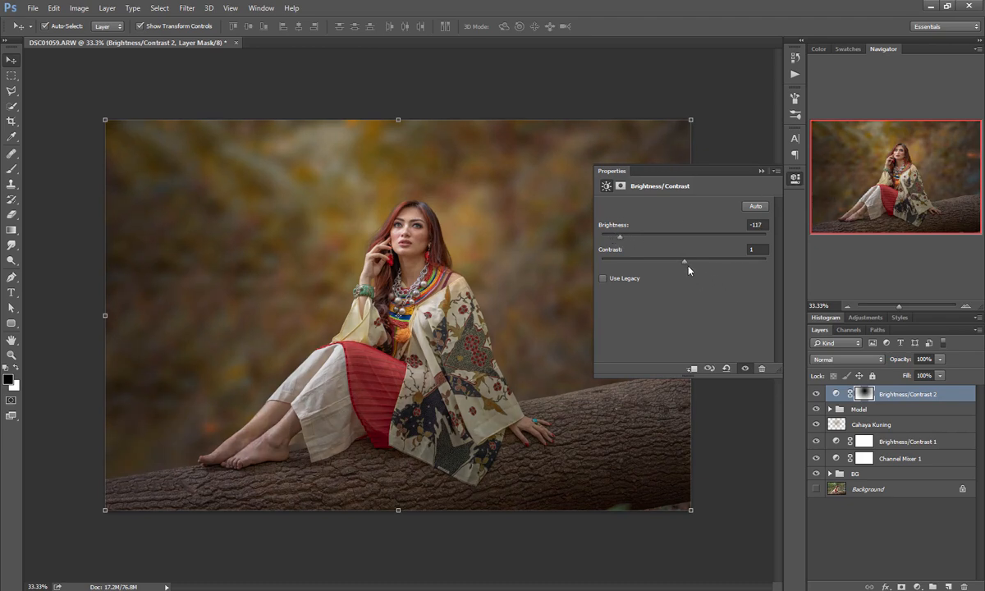
{"action": "left_click_drag", "start_coordinate": [685, 262], "coordinate": [618, 246]}
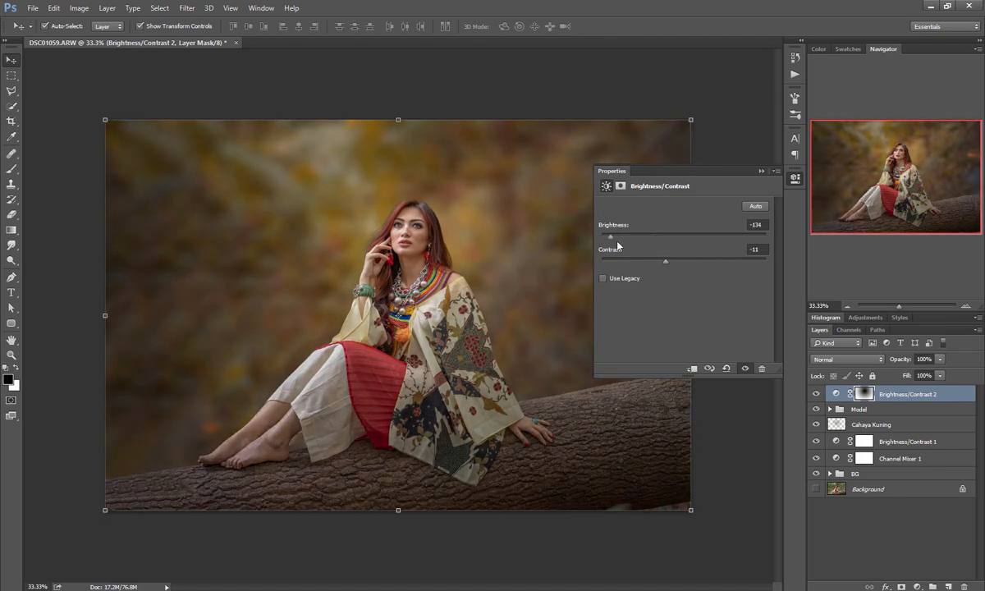
Duplicate the Model group and merge the duplicate into a single layer named Model copy.
{"action": "left_click", "coordinate": [795, 179]}
{"action": "left_click", "coordinate": [742, 187]}
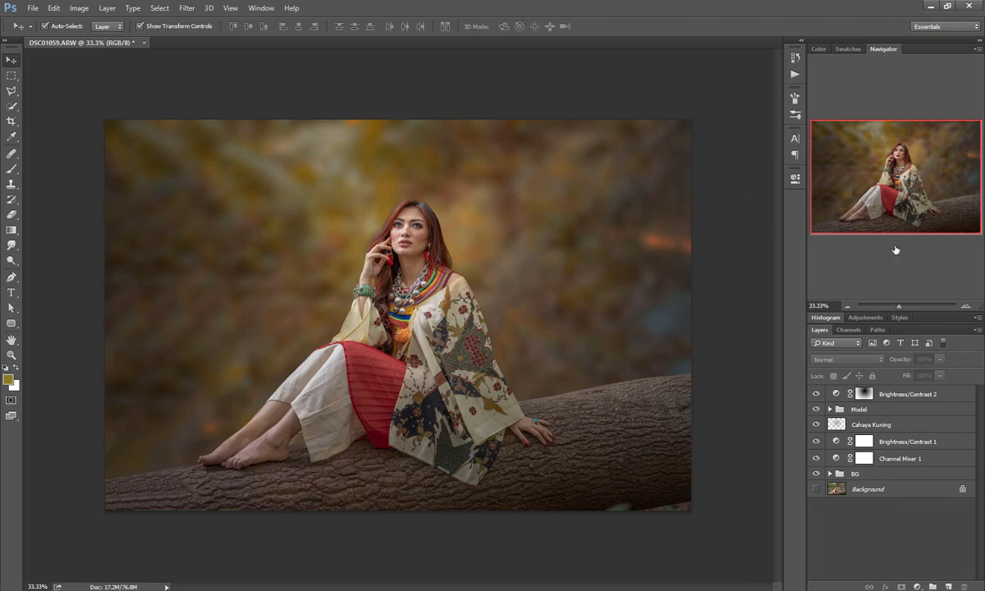
{"action": "left_click", "coordinate": [965, 305]}
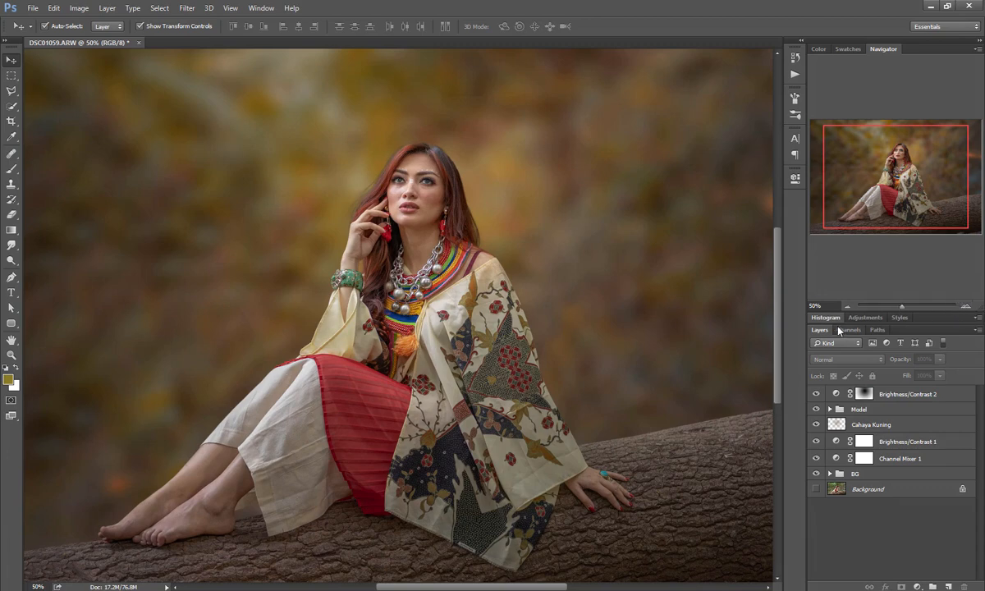
{"action": "left_click", "coordinate": [868, 411]}
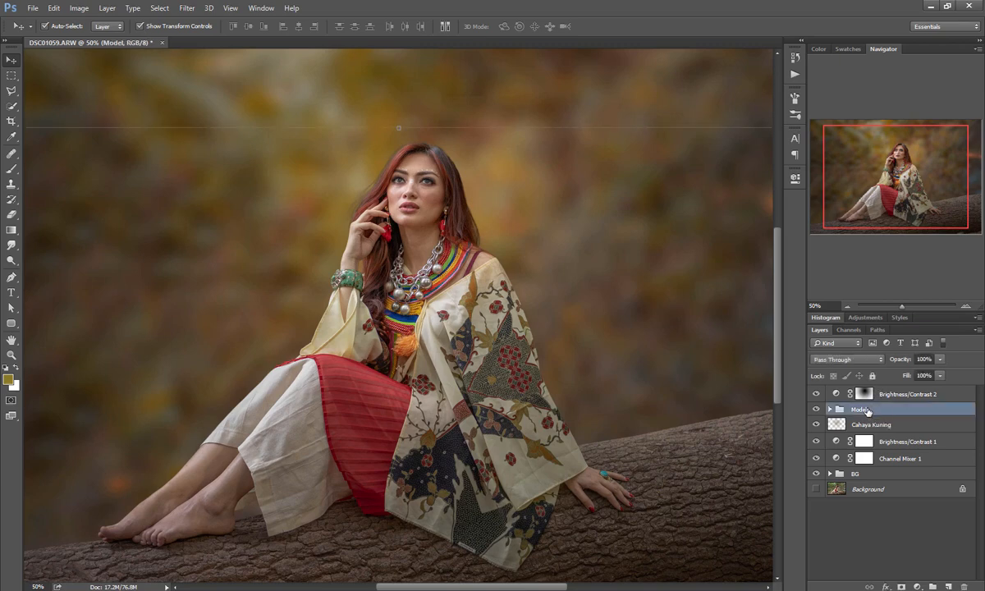
{"action": "key", "text": "ctrl+j"}
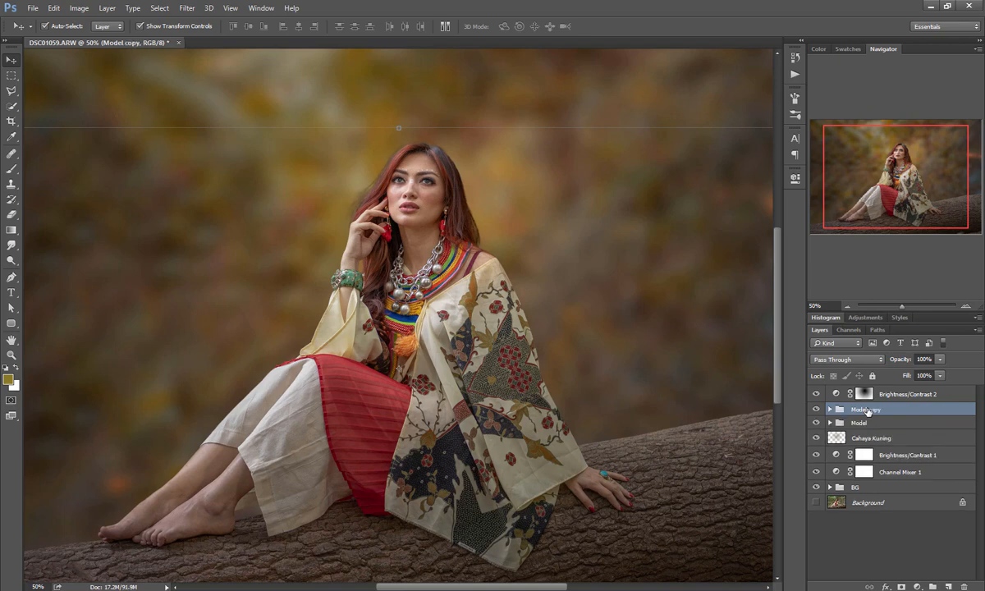
{"action": "right_click", "coordinate": [867, 411]}
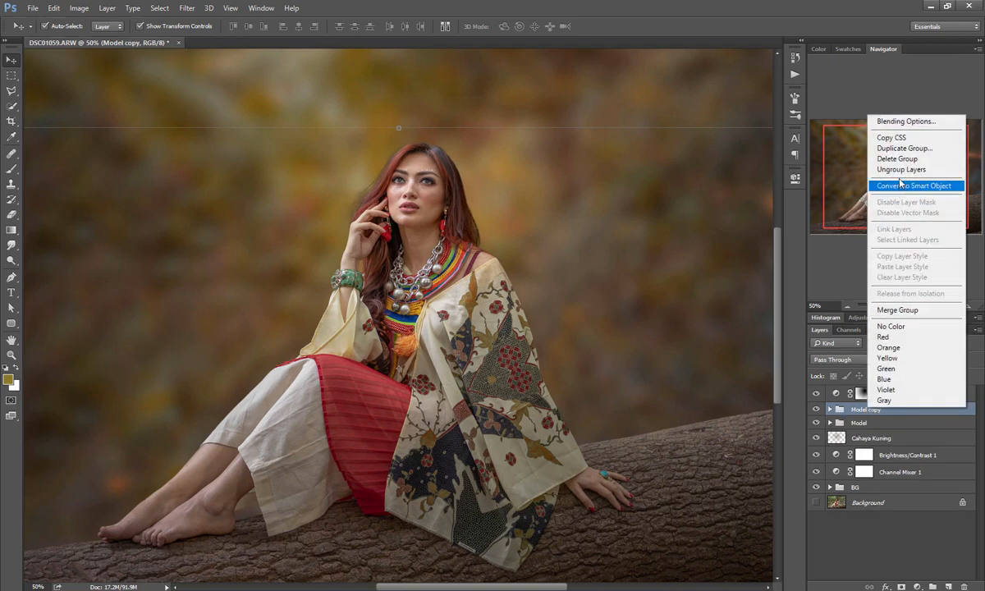
{"action": "left_click", "coordinate": [899, 310]}
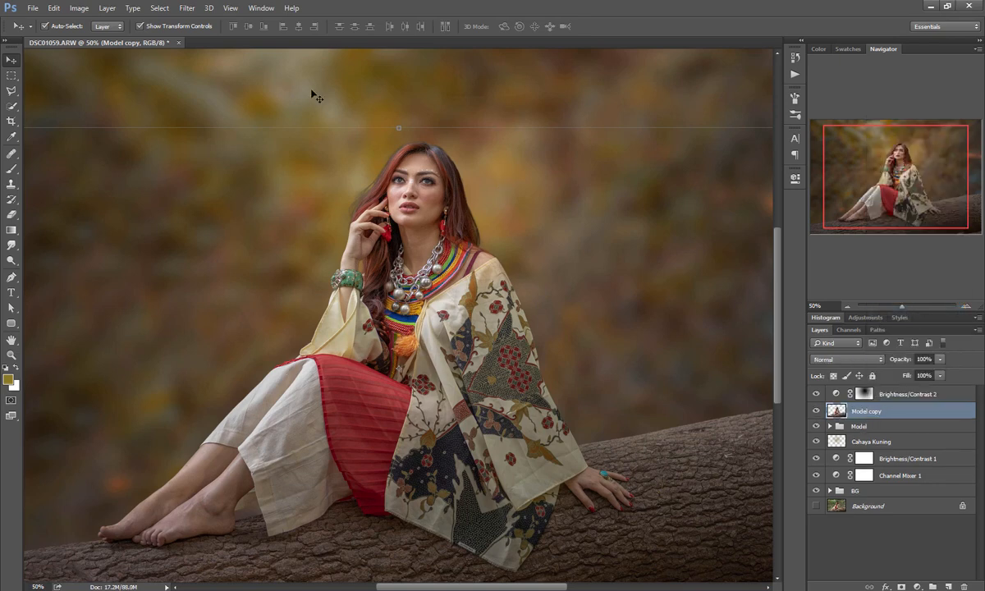
Smooth the Model copy layer with Reduce Noise at strength 10, all detail and colour settings 0%, and Remove JPEG Artifact enabled.
{"action": "scroll", "coordinate": [425, 136], "scroll_direction": "up", "scroll_amount": 3}
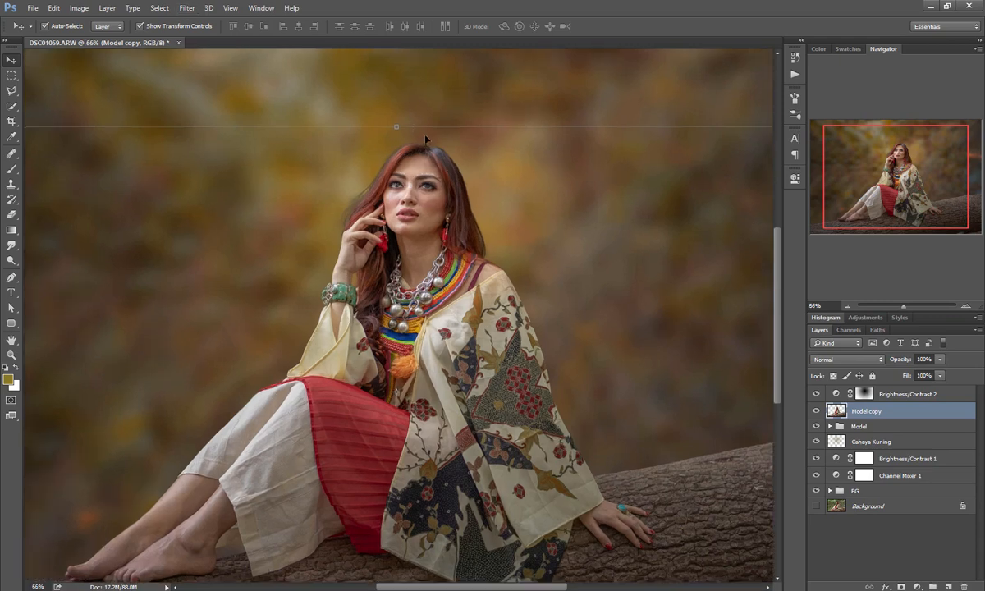
{"action": "scroll", "coordinate": [425, 138], "scroll_direction": "up", "scroll_amount": 1}
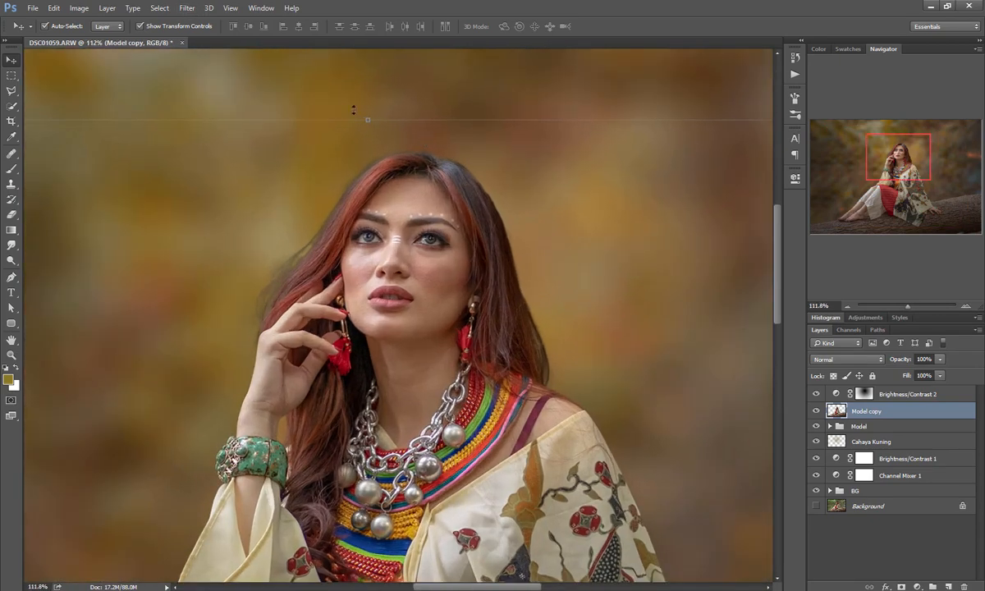
{"action": "left_click", "coordinate": [816, 410]}
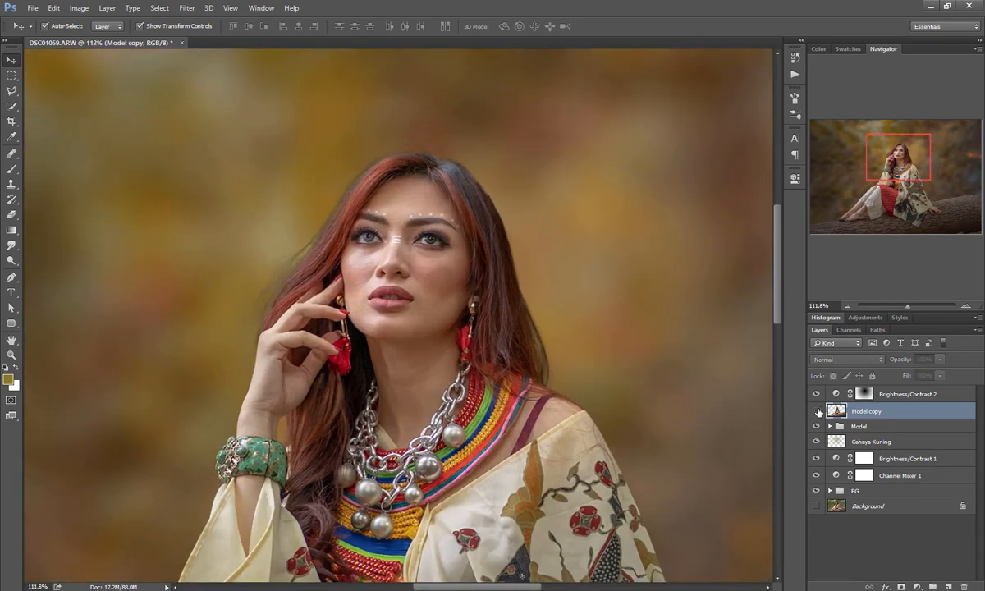
{"action": "left_click", "coordinate": [817, 410]}
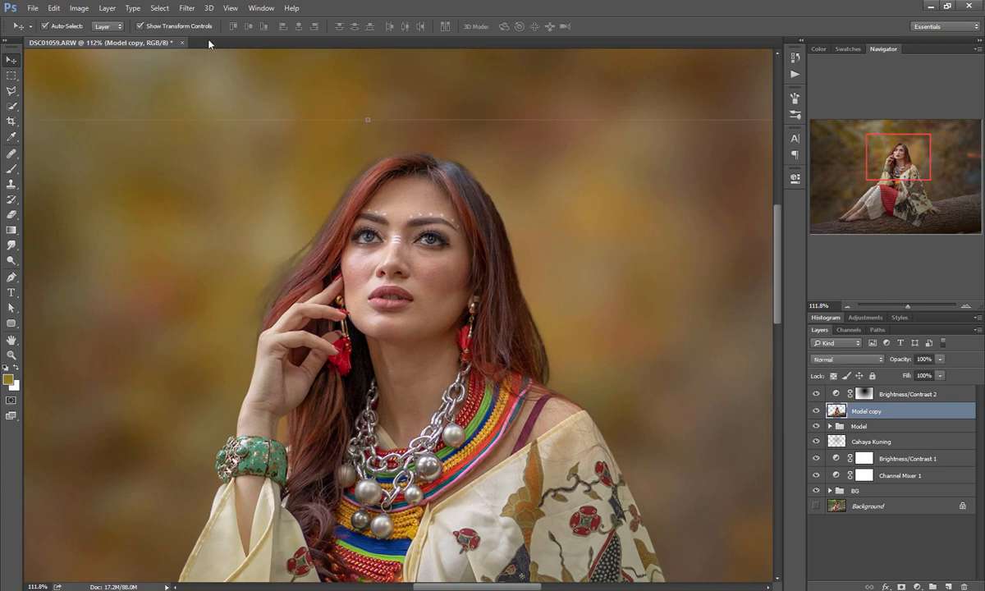
{"action": "left_click", "coordinate": [187, 8]}
{"action": "mouse_move", "coordinate": [252, 162]}
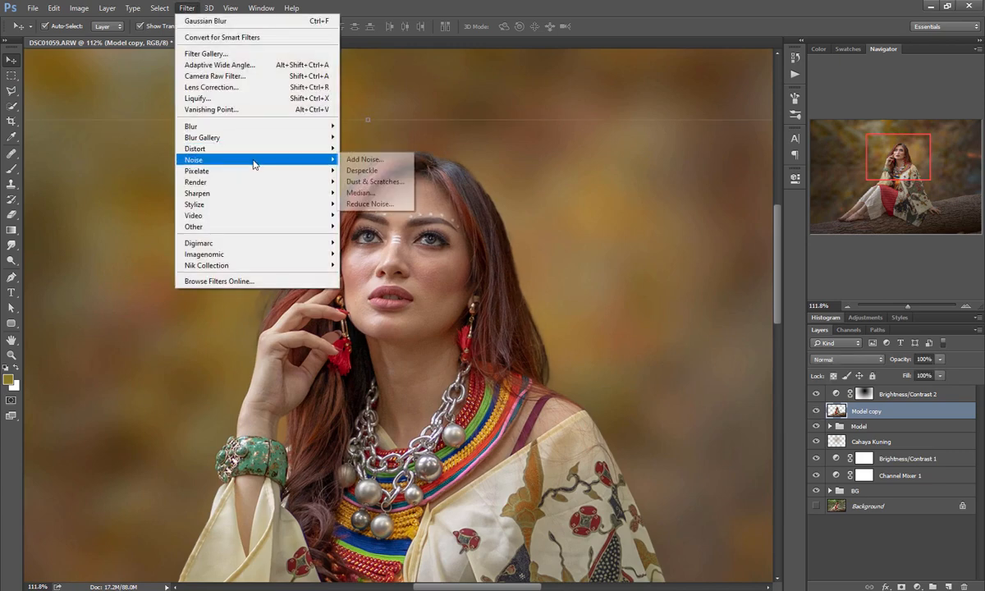
{"action": "left_click", "coordinate": [385, 204]}
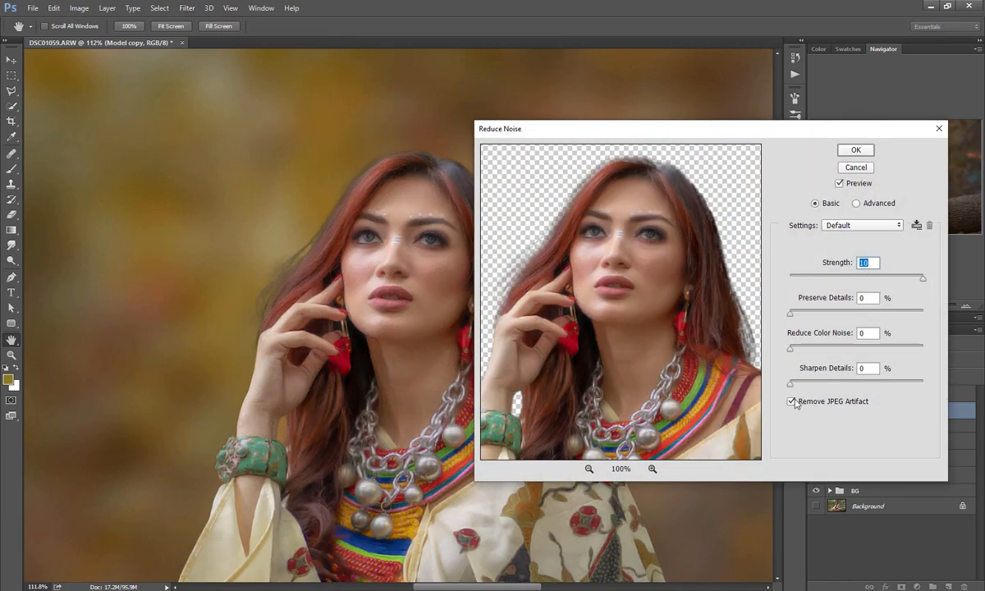
{"action": "left_click", "coordinate": [855, 149]}
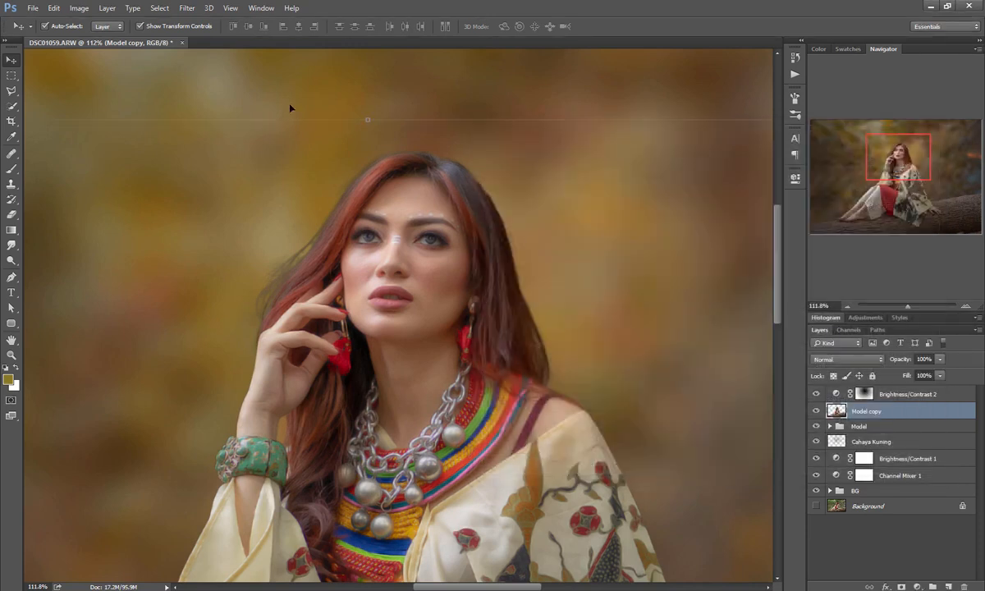
Apply Reduce Noise to the Model copy layer a second time with the same strength 10 settings.
{"action": "left_click", "coordinate": [186, 9]}
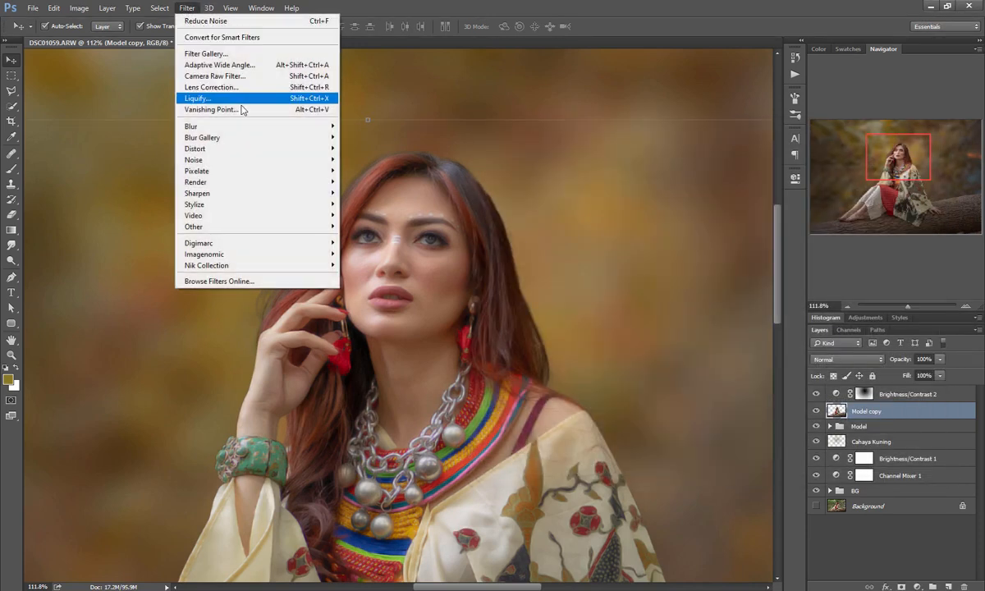
{"action": "mouse_move", "coordinate": [248, 160]}
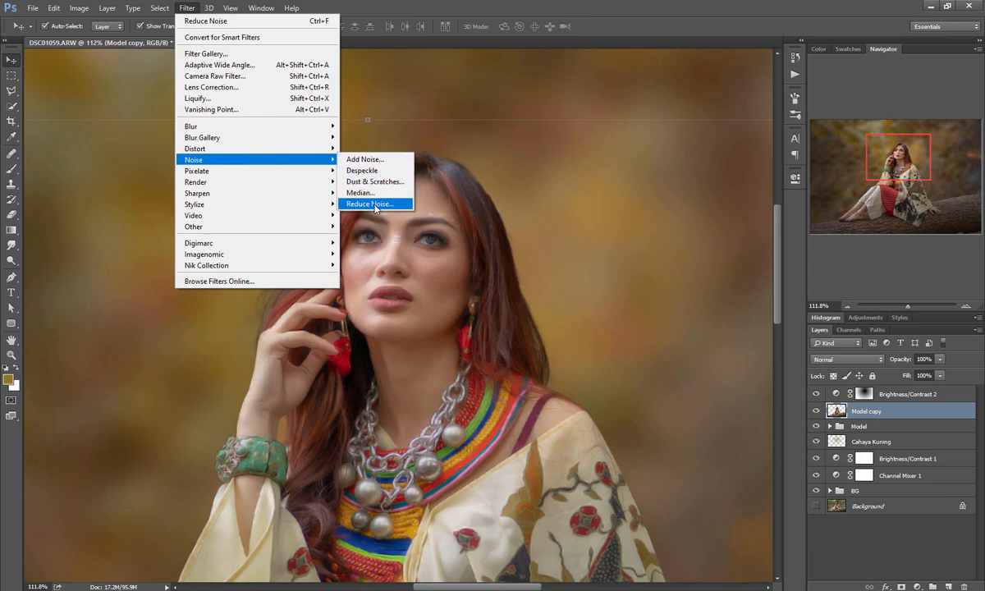
{"action": "left_click", "coordinate": [369, 203]}
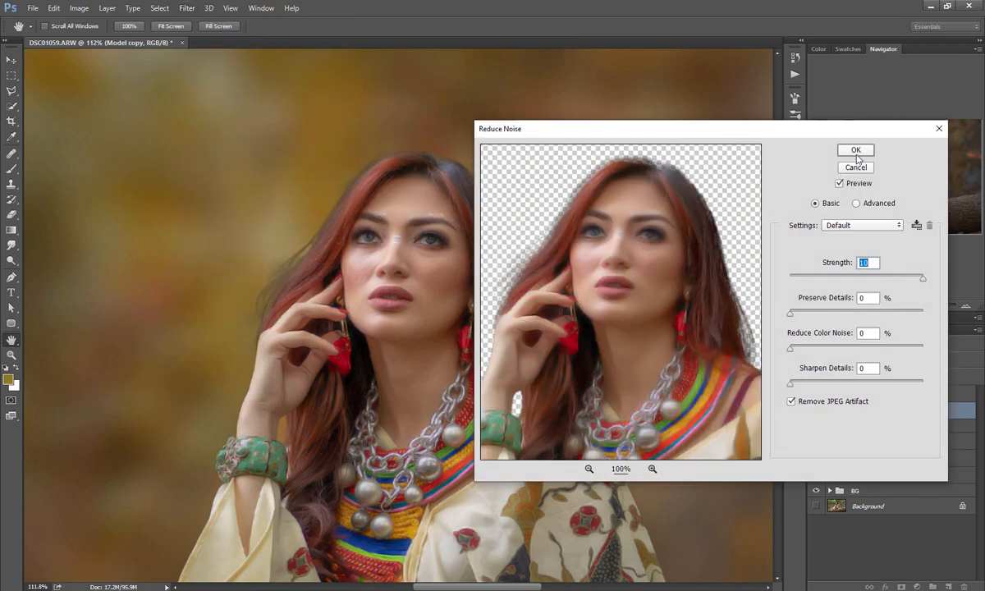
{"action": "key", "text": "Return"}
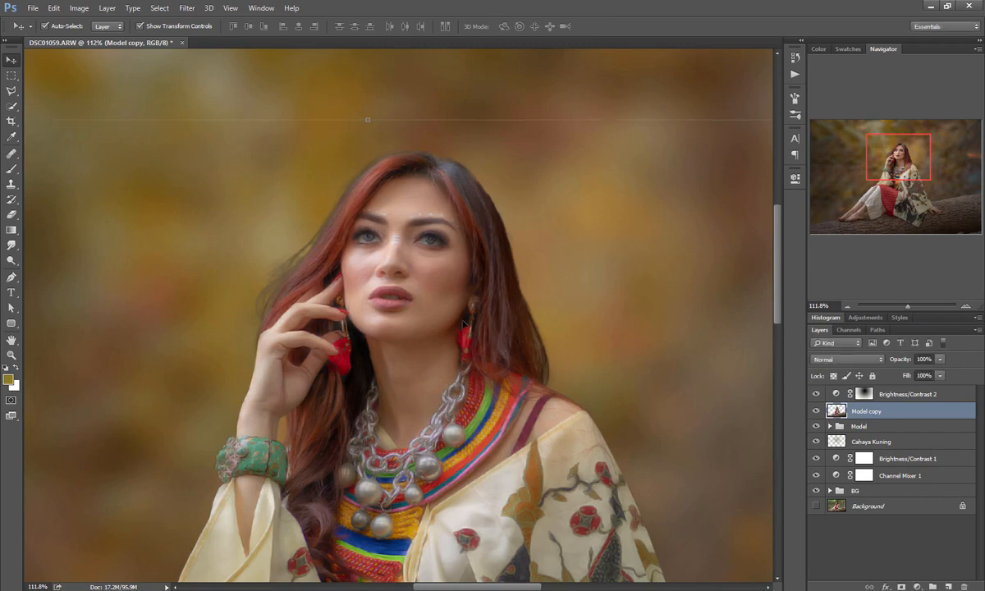
Hide the smoothed Model copy layer behind a black mask and make white the brush colour.
{"action": "left_click", "coordinate": [901, 586], "text": "alt"}
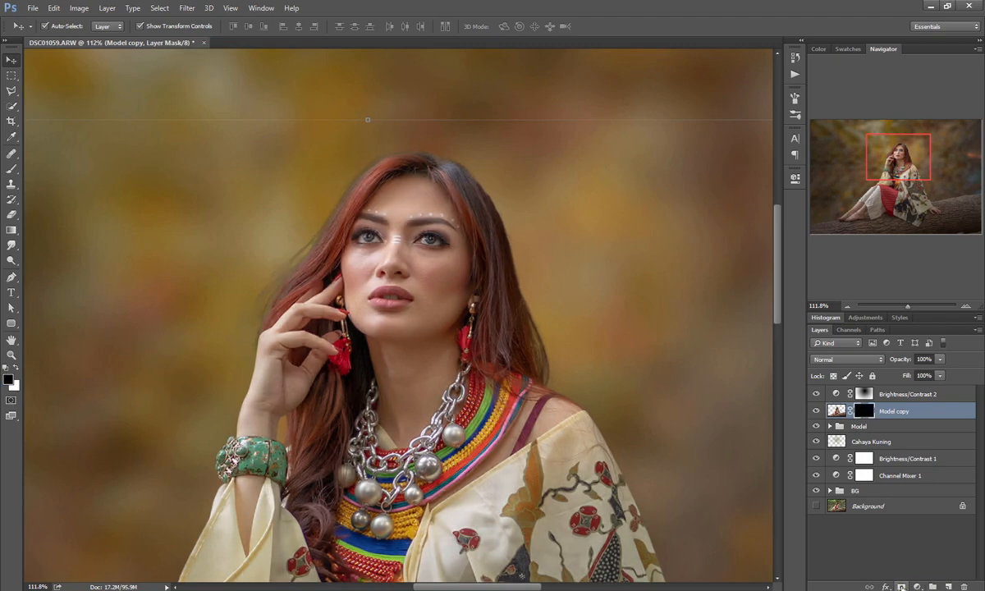
{"action": "key", "text": "b"}
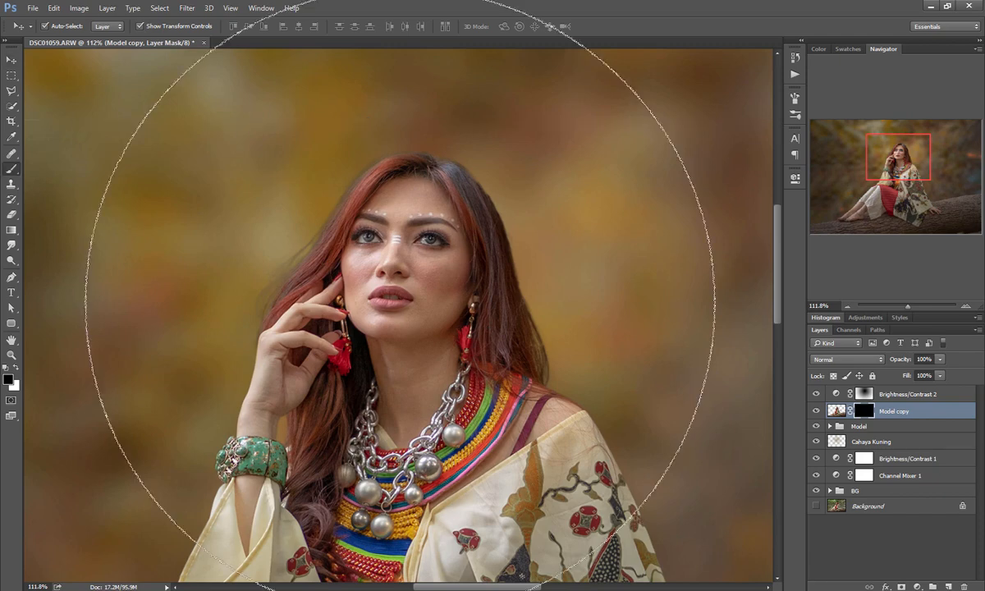
{"action": "mouse_move", "coordinate": [529, 304]}
{"action": "left_mouse_down"}
{"action": "mouse_move", "coordinate": [364, 296]}
{"action": "mouse_move", "coordinate": [330, 324]}
{"action": "mouse_move", "coordinate": [233, 317]}
{"action": "mouse_move", "coordinate": [149, 356]}
{"action": "left_mouse_up"}
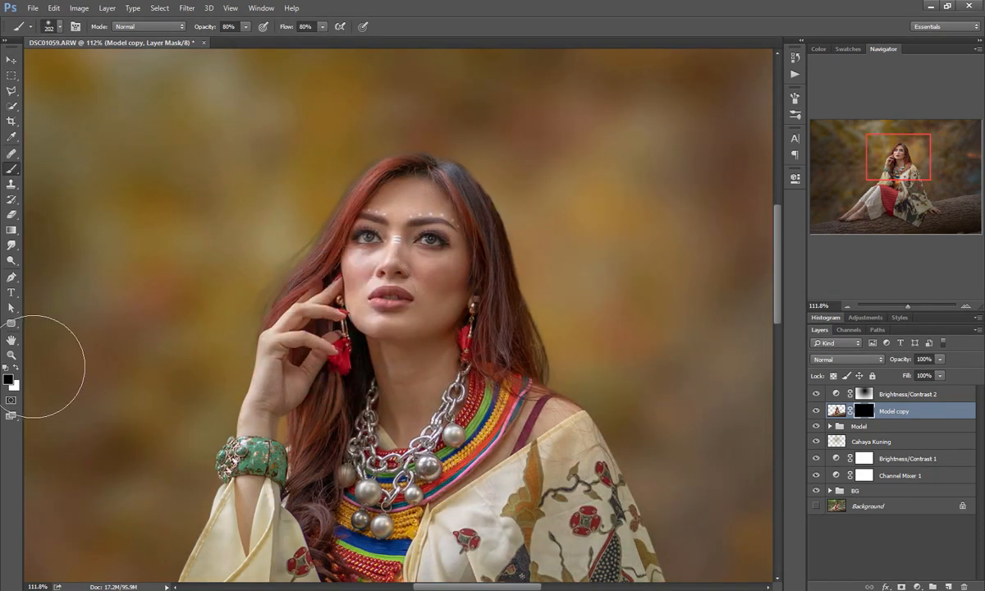
{"action": "left_click", "coordinate": [17, 370]}
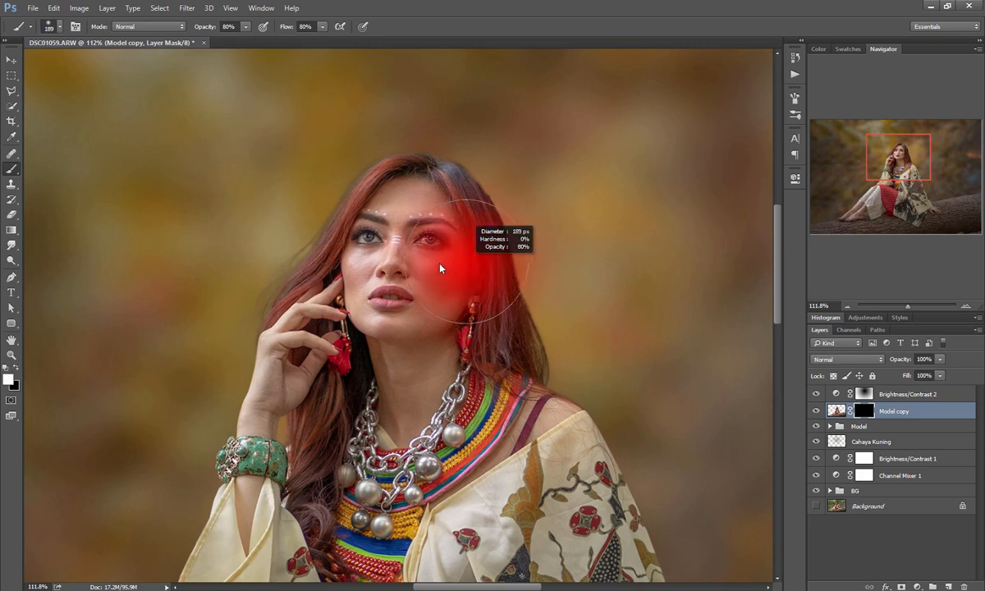
Reveal the smoothed skin on the woman's face by painting the mask with a small soft white brush at 80% opacity.
{"action": "mouse_move", "coordinate": [465, 263]}
{"action": "left_mouse_down"}
{"action": "mouse_move", "coordinate": [432, 265]}
{"action": "mouse_move", "coordinate": [442, 279]}
{"action": "left_mouse_up"}
{"action": "scroll", "coordinate": [442, 279], "scroll_direction": "up", "scroll_amount": 2}
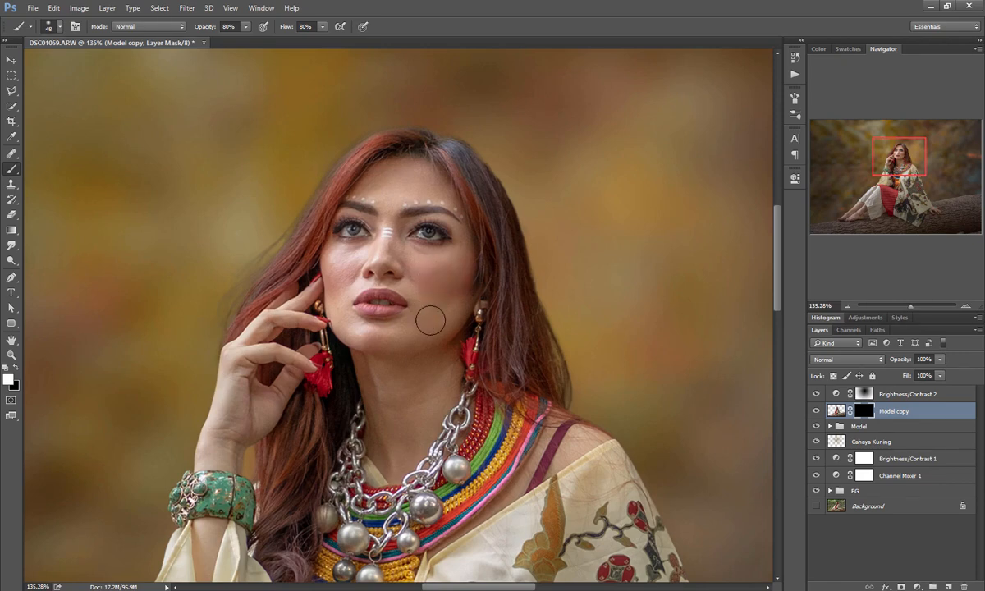
{"action": "left_click_drag", "start_coordinate": [428, 318], "coordinate": [444, 318]}
{"action": "right_click", "coordinate": [434, 260], "text": "alt"}
{"action": "mouse_move", "coordinate": [337, 259]}
{"action": "left_mouse_down"}
{"action": "mouse_move", "coordinate": [362, 242]}
{"action": "mouse_move", "coordinate": [332, 247]}
{"action": "left_mouse_up"}
{"action": "right_click", "coordinate": [371, 226], "text": "alt"}
{"action": "right_click", "coordinate": [423, 383], "text": "alt"}
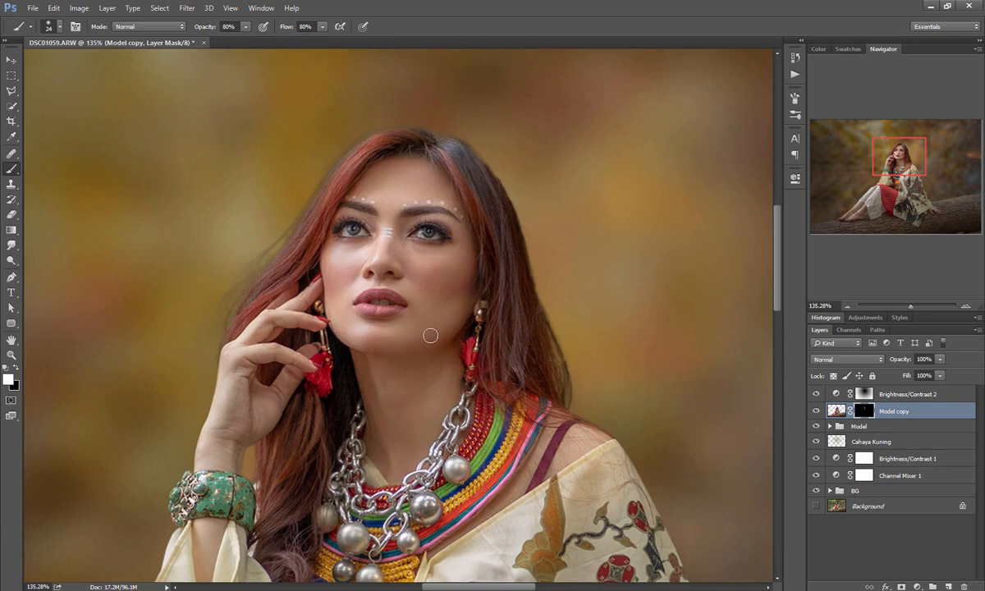
Paint the Model copy mask white over the raised hand, lower legs and feet to reveal the smoothed skin.
{"action": "left_click_drag", "start_coordinate": [398, 380], "coordinate": [455, 271]}
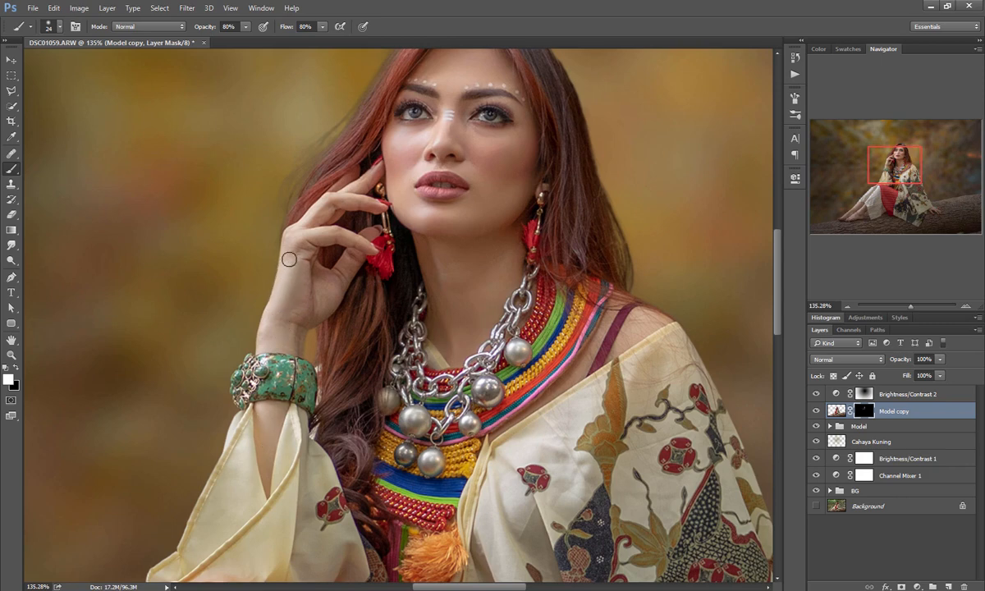
{"action": "right_click", "coordinate": [333, 236], "text": "alt"}
{"action": "left_click", "coordinate": [842, 194]}
{"action": "mouse_move", "coordinate": [340, 342]}
{"action": "left_mouse_down"}
{"action": "mouse_move", "coordinate": [341, 314]}
{"action": "mouse_move", "coordinate": [362, 358]}
{"action": "mouse_move", "coordinate": [248, 390]}
{"action": "mouse_move", "coordinate": [132, 464]}
{"action": "mouse_move", "coordinate": [169, 467]}
{"action": "mouse_move", "coordinate": [153, 481]}
{"action": "mouse_move", "coordinate": [167, 491]}
{"action": "mouse_move", "coordinate": [255, 471]}
{"action": "mouse_move", "coordinate": [210, 474]}
{"action": "left_mouse_up"}
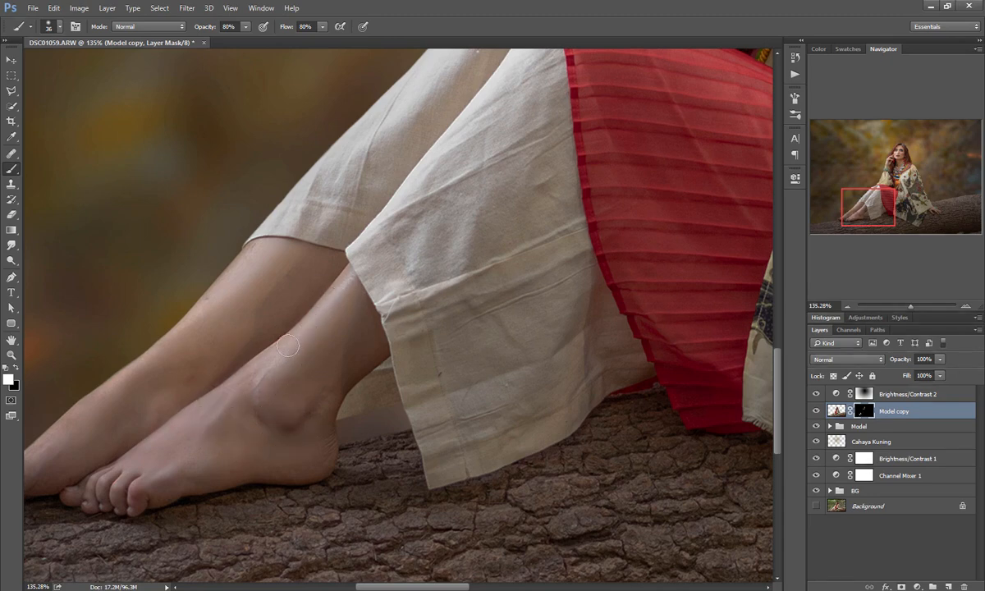
{"action": "key", "text": "x"}
{"action": "key", "text": "alt"}
{"action": "key", "text": "x"}
{"action": "left_click", "coordinate": [370, 299]}
{"action": "key", "text": "alt"}
Reveal the smoothed skin on the hand resting on the log, and deselect the Model copy layer.
{"action": "left_click_drag", "start_coordinate": [893, 207], "coordinate": [954, 207]}
{"action": "left_click_drag", "start_coordinate": [485, 343], "coordinate": [410, 348]}
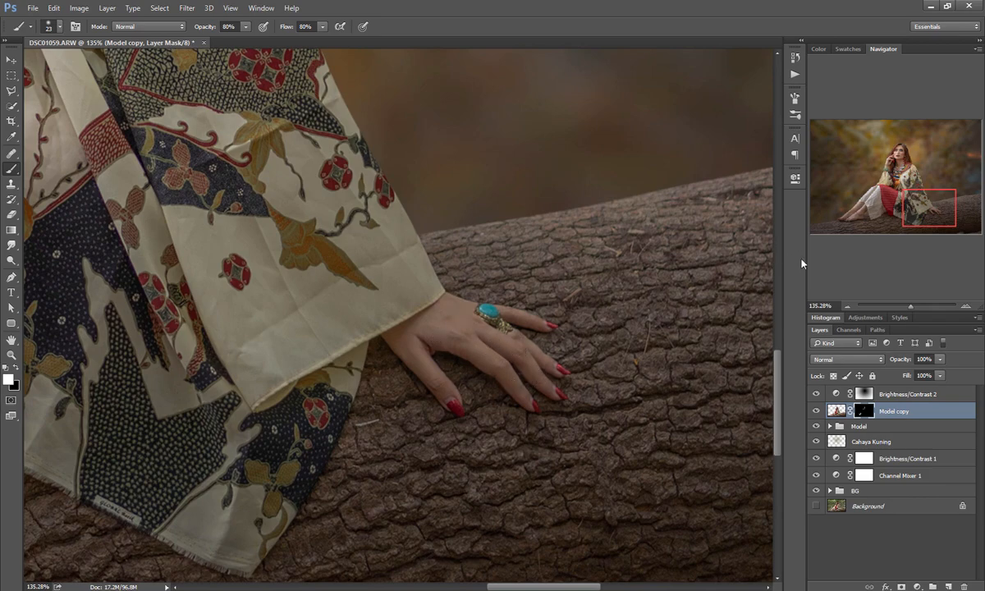
{"action": "left_click", "coordinate": [847, 307]}
{"action": "left_click", "coordinate": [848, 307]}
{"action": "left_click", "coordinate": [847, 307]}
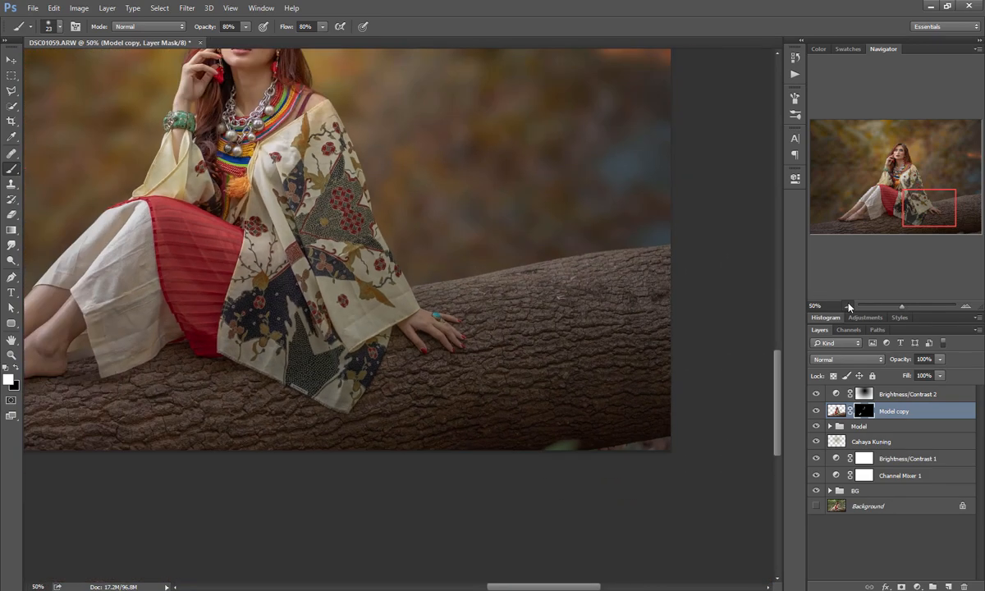
{"action": "left_click", "coordinate": [848, 307]}
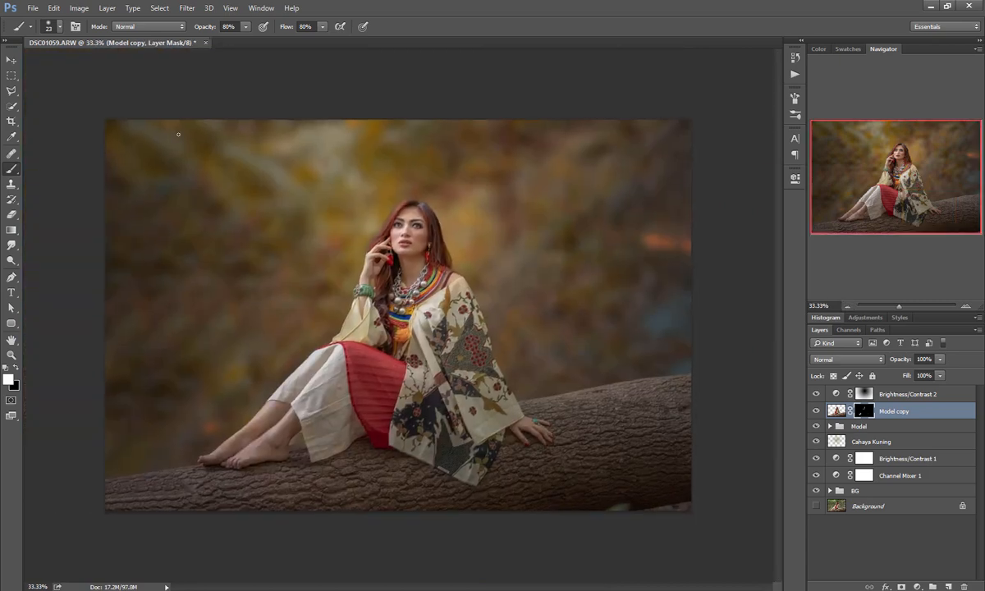
{"action": "left_click", "coordinate": [11, 60]}
{"action": "left_click", "coordinate": [528, 92]}
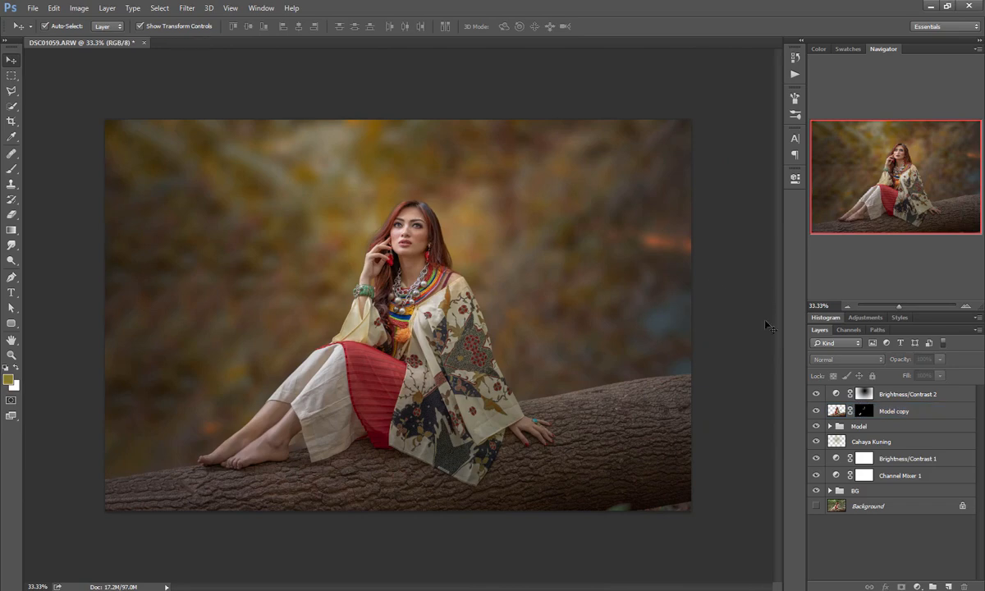
Hide Brightness/Contrast 2, and apply the merged RGB image to the Model copy layer with Normal blending at 100% opacity.
{"action": "left_click", "coordinate": [966, 307]}
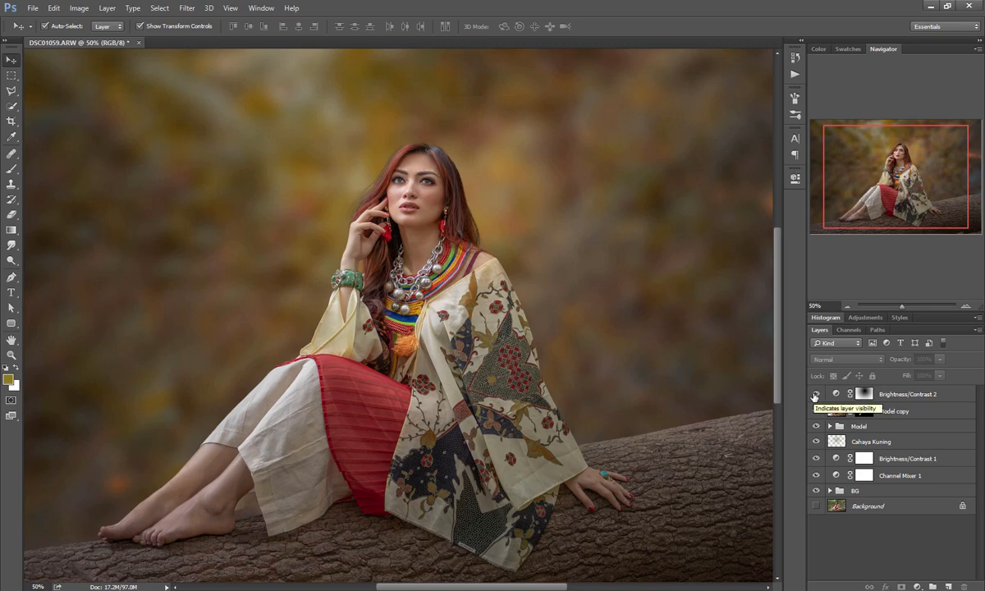
{"action": "left_click", "coordinate": [815, 395]}
{"action": "left_click", "coordinate": [899, 410]}
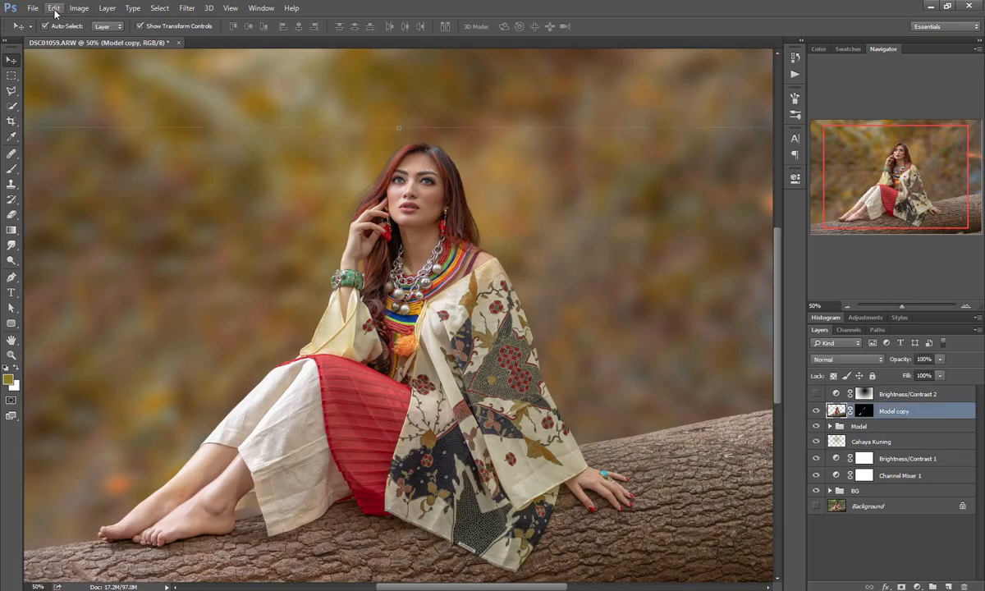
{"action": "left_click", "coordinate": [75, 9]}
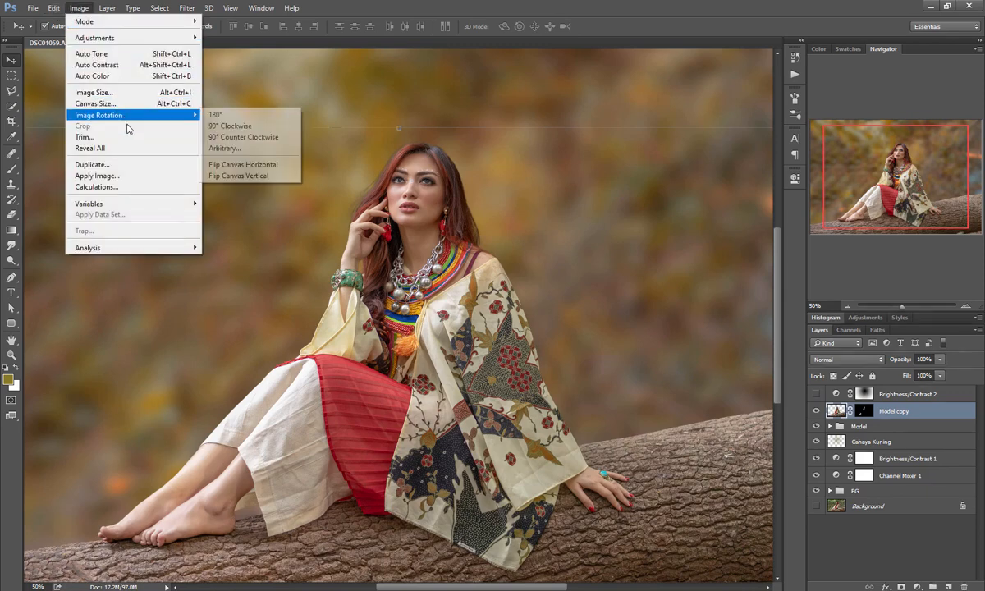
{"action": "left_click", "coordinate": [127, 177]}
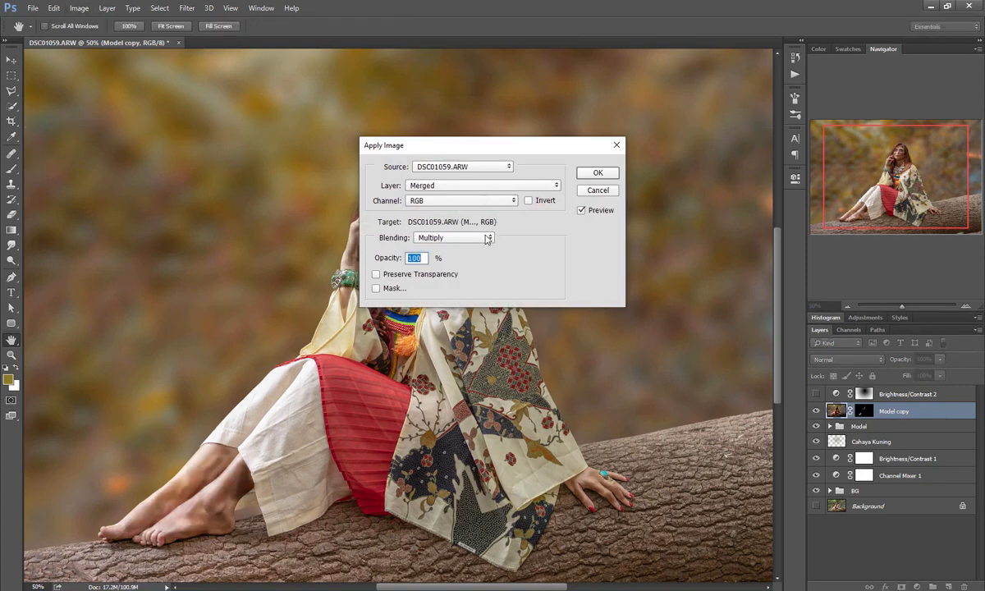
{"action": "left_click", "coordinate": [455, 237]}
{"action": "left_click", "coordinate": [443, 246]}
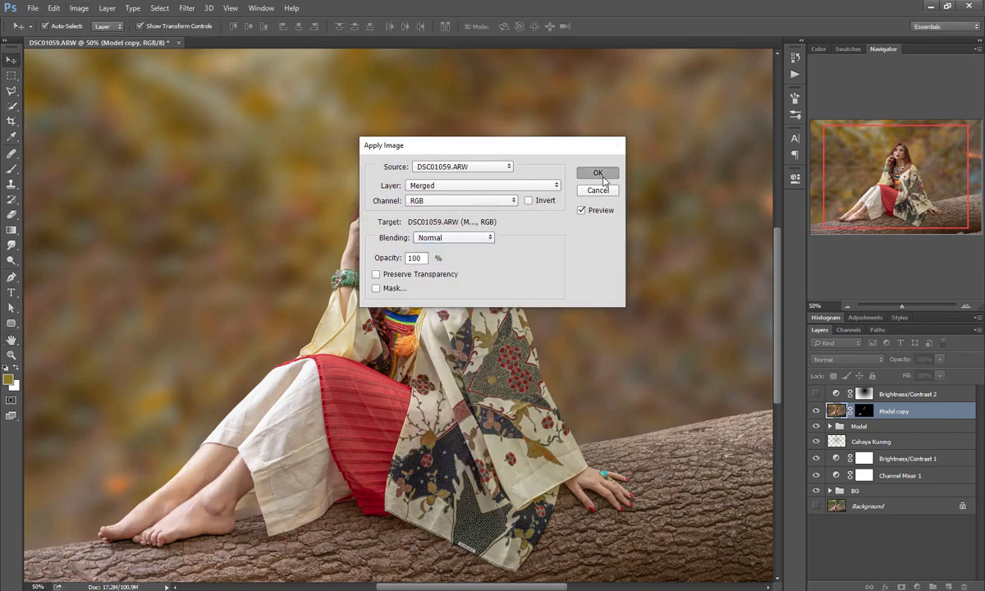
{"action": "left_click", "coordinate": [602, 175]}
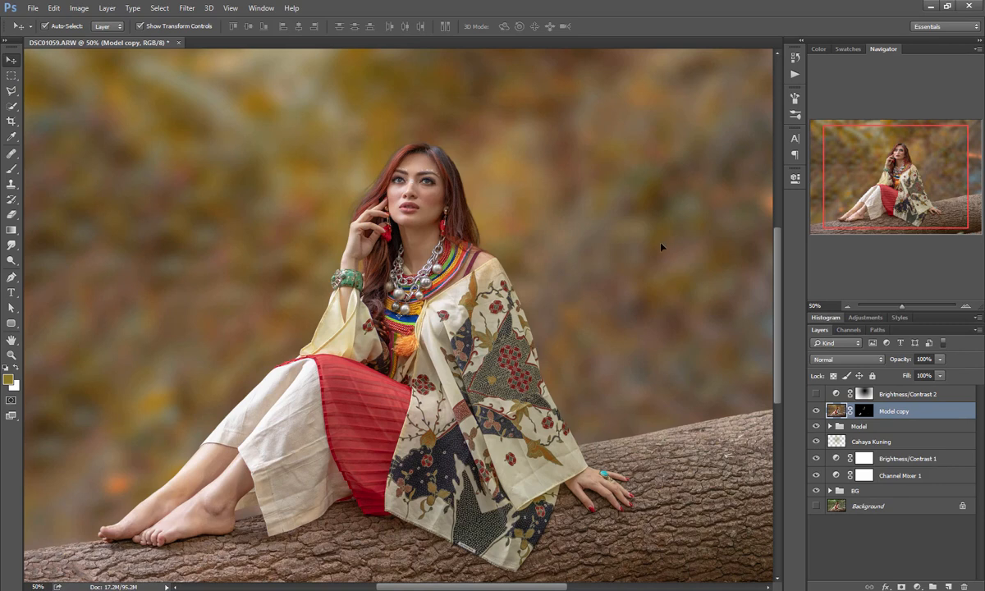
Create a new layer above Model copy and apply the merged RGB image to it with Normal blending at 100% opacity.
{"action": "key", "text": "ctrl+shift+alt+n"}
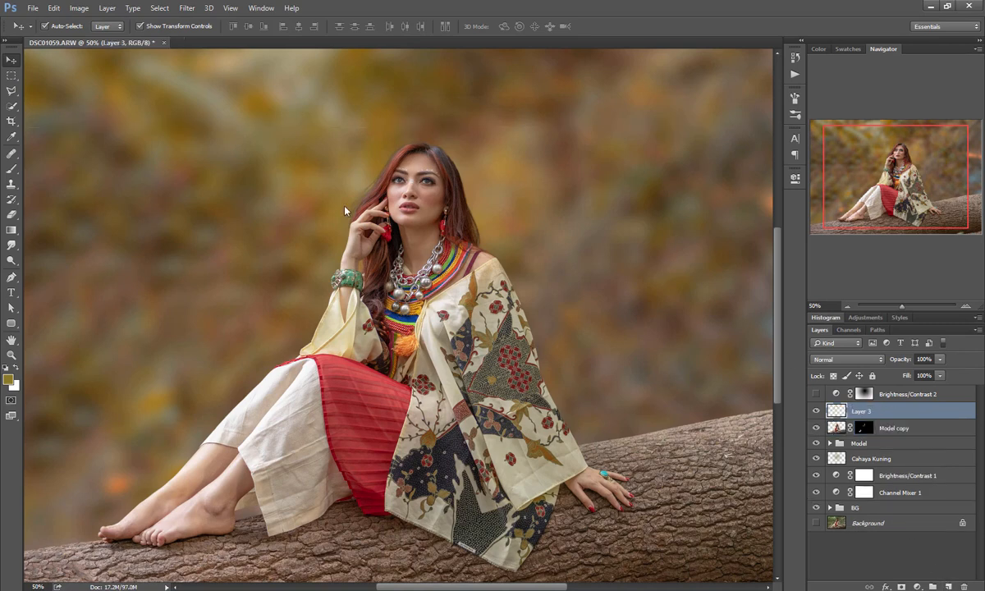
{"action": "left_click", "coordinate": [79, 11]}
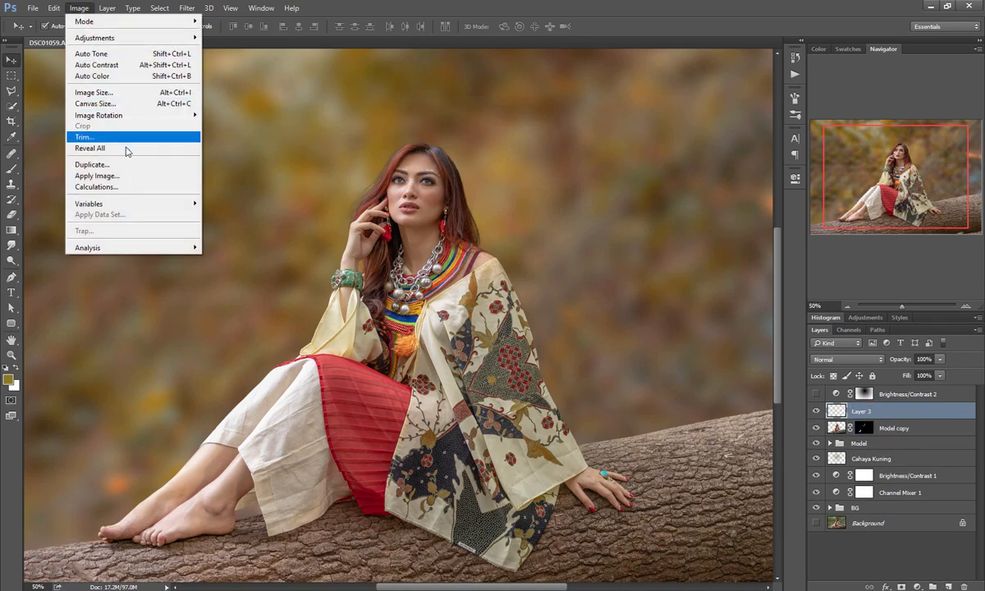
{"action": "left_click", "coordinate": [127, 179]}
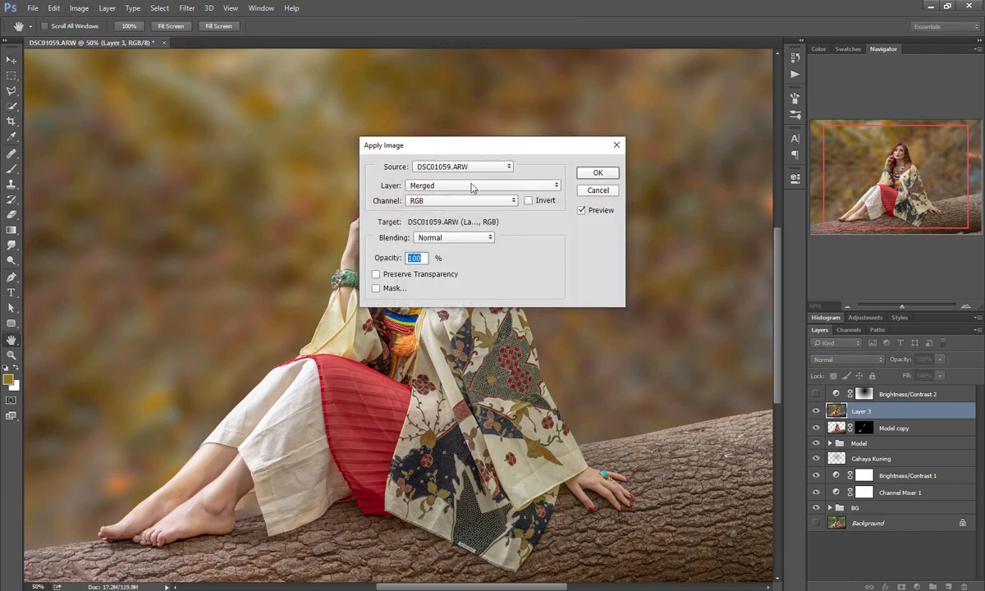
{"action": "left_click", "coordinate": [590, 175]}
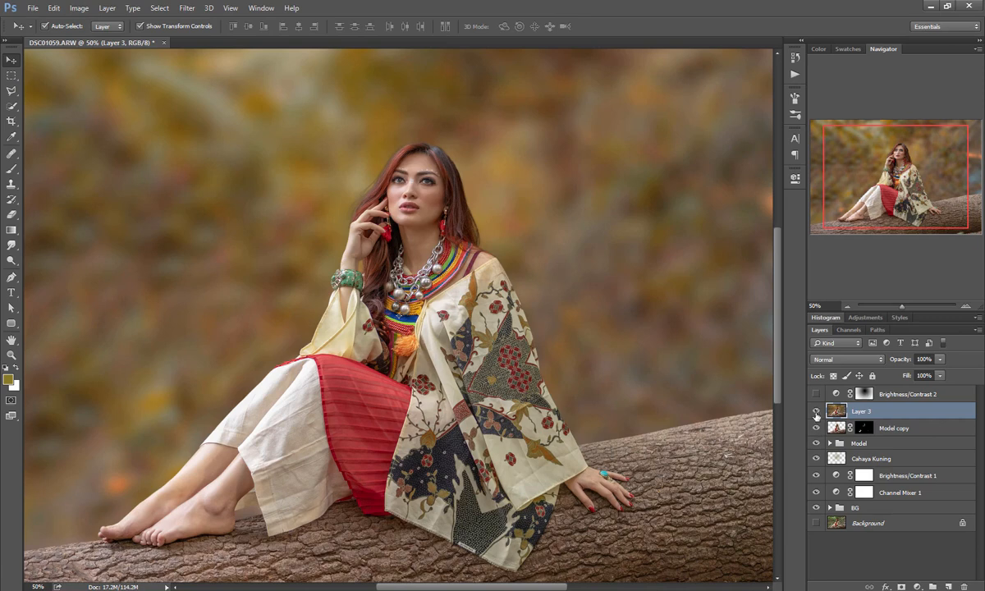
{"action": "left_click_drag", "start_coordinate": [815, 430], "coordinate": [818, 510]}
{"action": "key", "text": "ctrl+a"}
{"action": "key", "text": "Delete"}
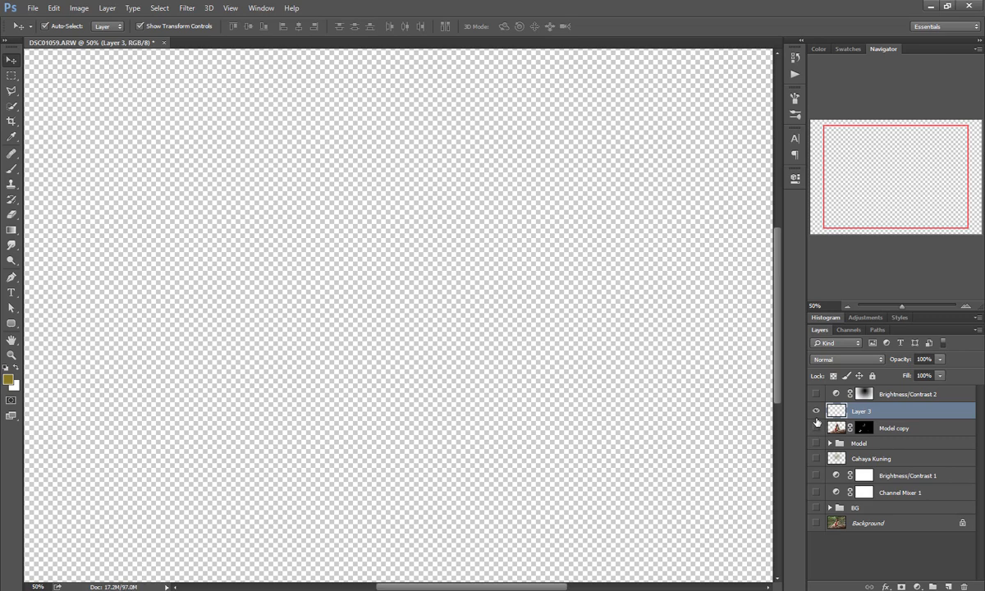
{"action": "key", "text": "ctrl+z"}
{"action": "left_click_drag", "start_coordinate": [816, 428], "coordinate": [816, 508]}
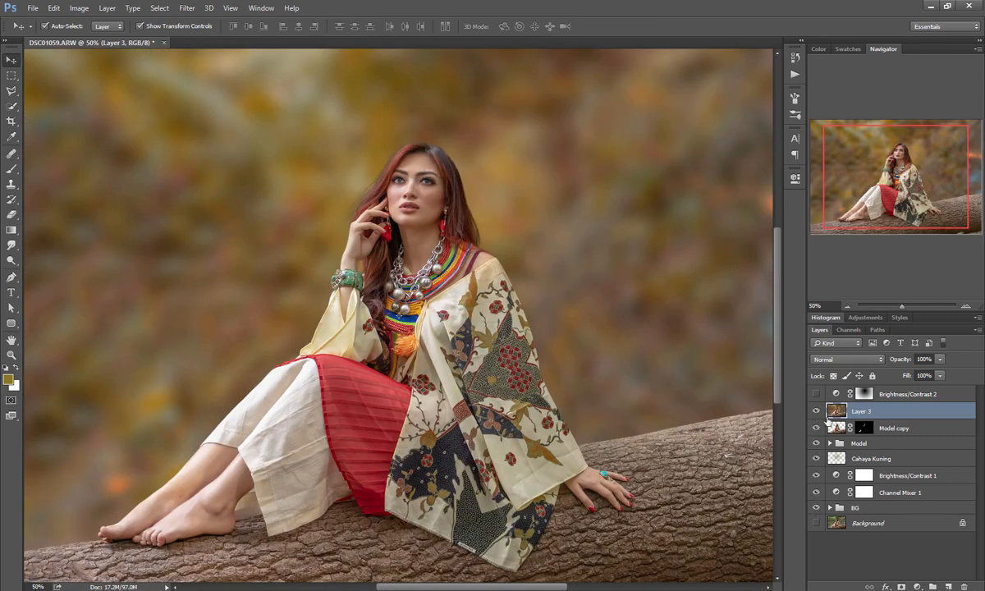
Set Layer 3's blend mode to Linear Light and run a High Pass filter on it with a radius of 1 pixel.
{"action": "left_click", "coordinate": [852, 358]}
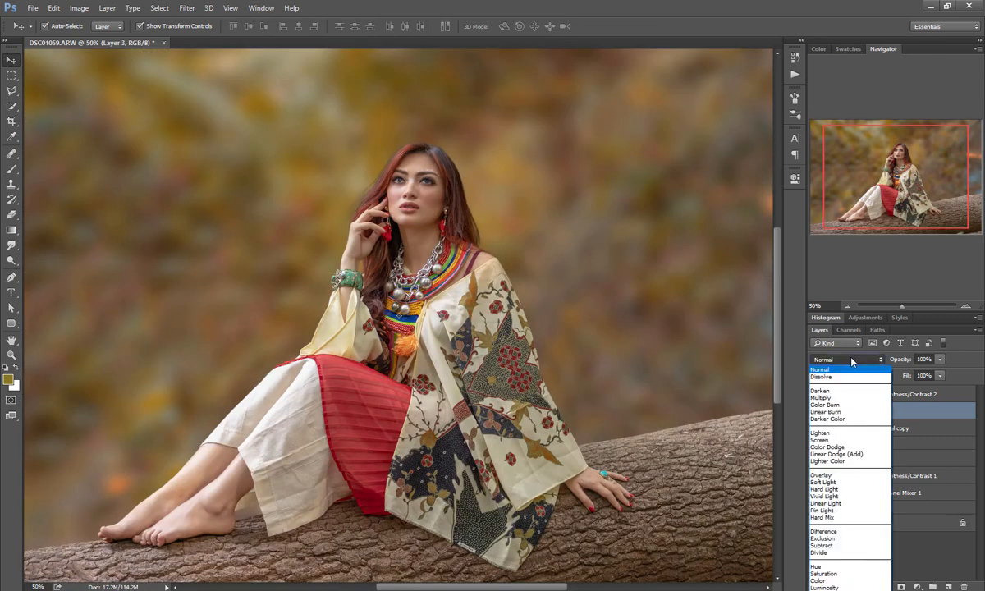
{"action": "left_click", "coordinate": [835, 503]}
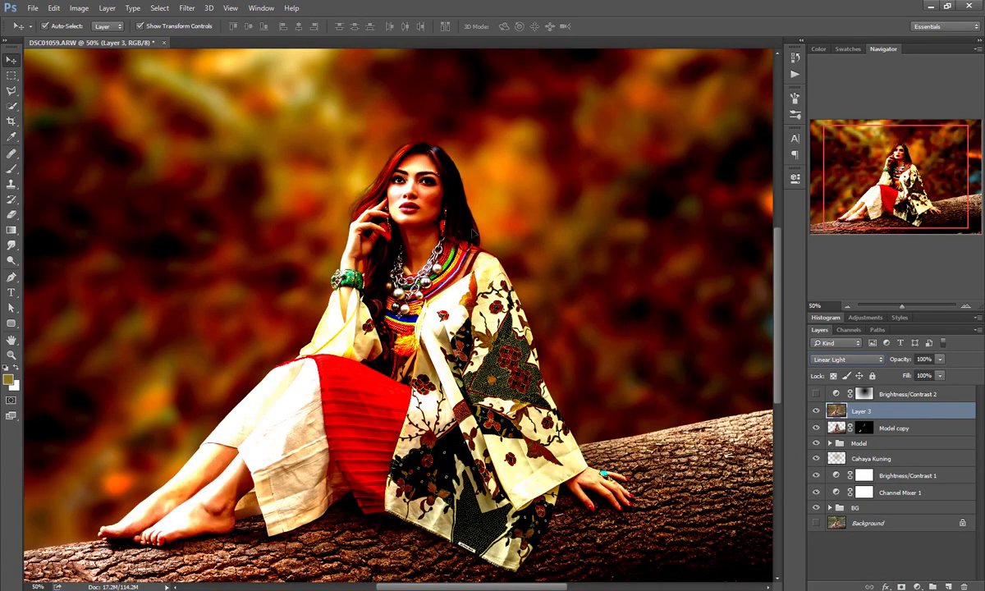
{"action": "left_click", "coordinate": [187, 8]}
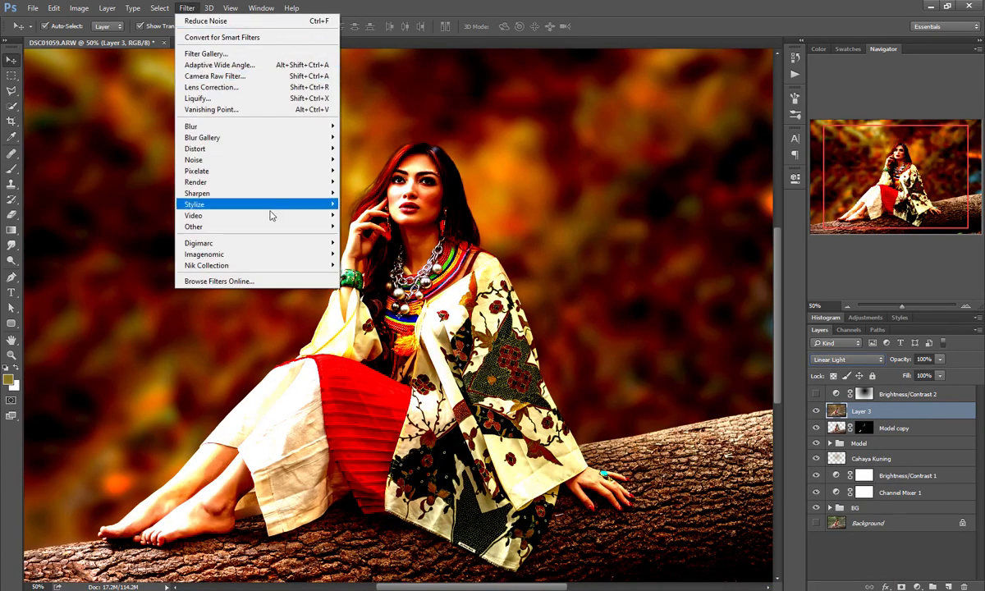
{"action": "mouse_move", "coordinate": [276, 227]}
{"action": "left_click", "coordinate": [361, 237]}
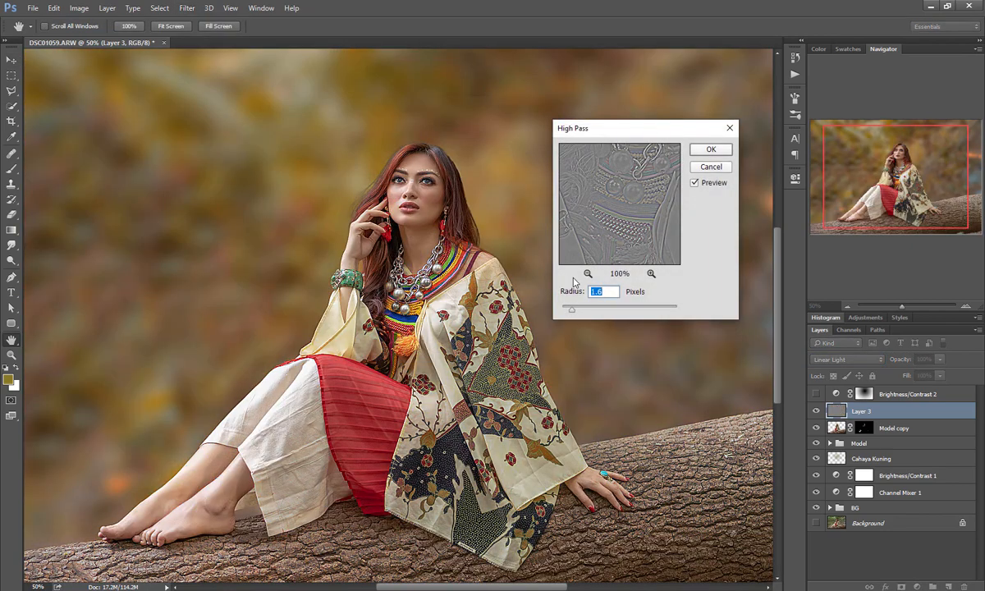
{"action": "type", "text": "1"}
{"action": "left_click", "coordinate": [709, 149]}
Add a black mask to Layer 3 and reveal the sharpening on the woman's eyes with a 9-pixel white brush at 80% opacity.
{"action": "scroll", "coordinate": [415, 151], "scroll_direction": "up", "scroll_amount": 3}
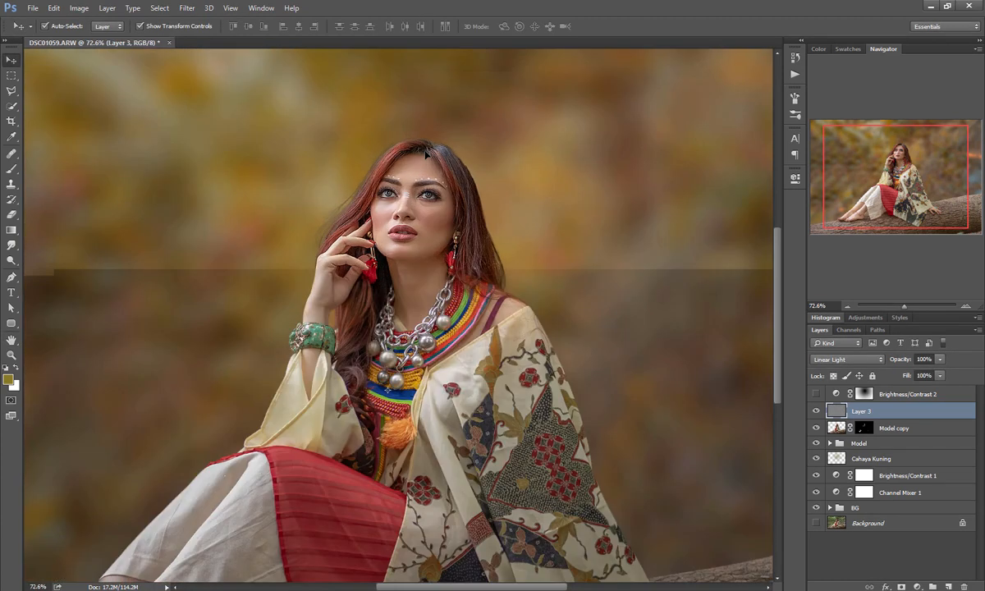
{"action": "scroll", "coordinate": [427, 153], "scroll_direction": "up", "scroll_amount": 2}
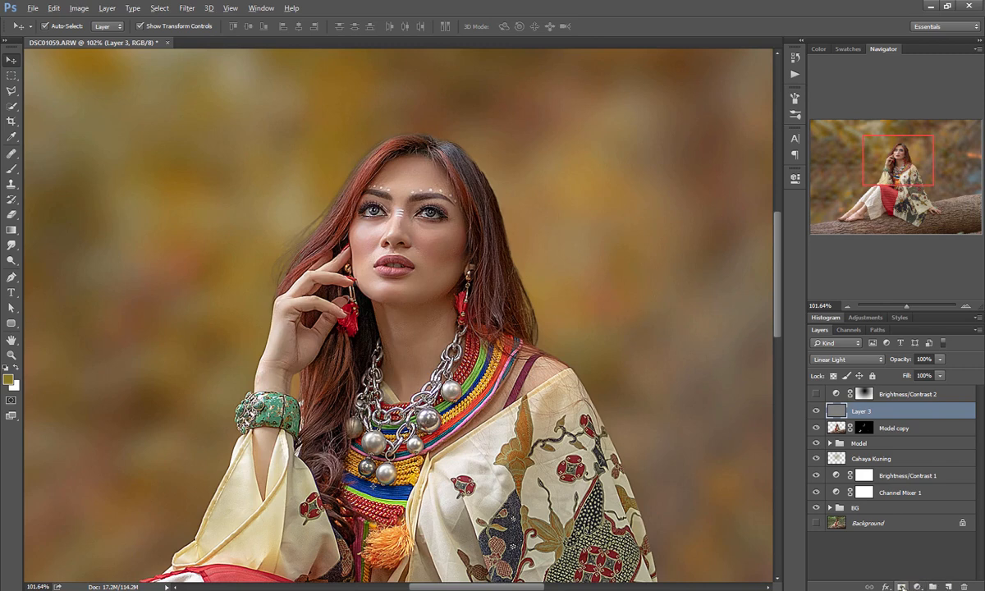
{"action": "left_click", "coordinate": [901, 587], "text": "alt"}
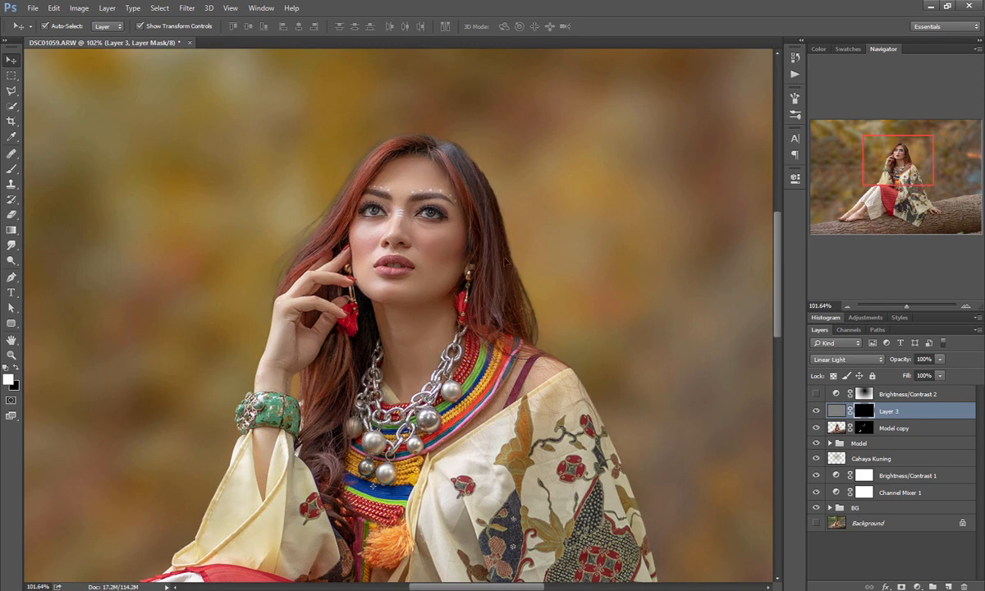
{"action": "key", "text": "b"}
{"action": "right_click", "coordinate": [422, 218], "text": "alt"}
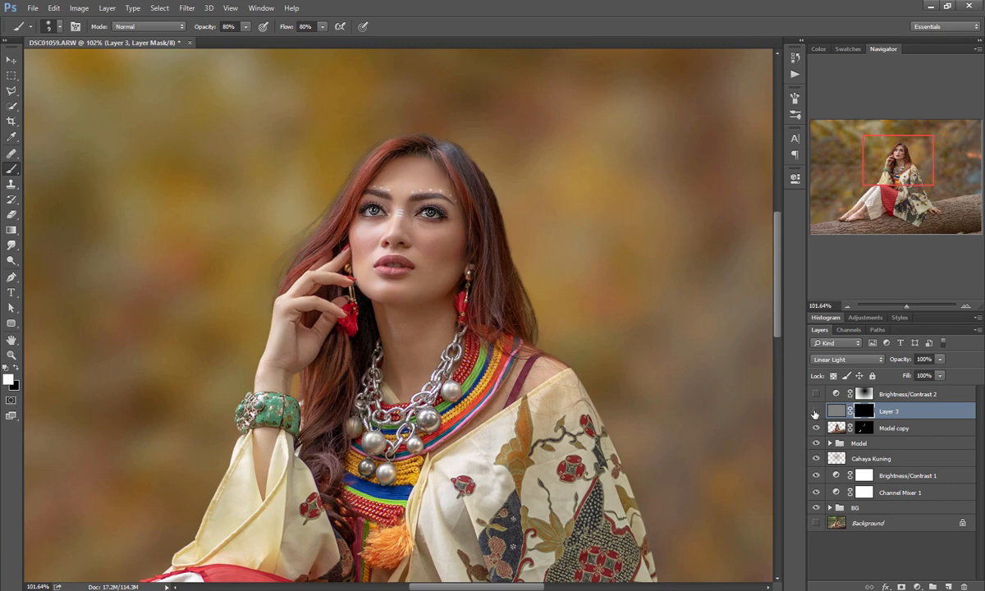
Deselect Layer 3 and show the Brightness/Contrast 2 layer again.
{"action": "left_click", "coordinate": [848, 309]}
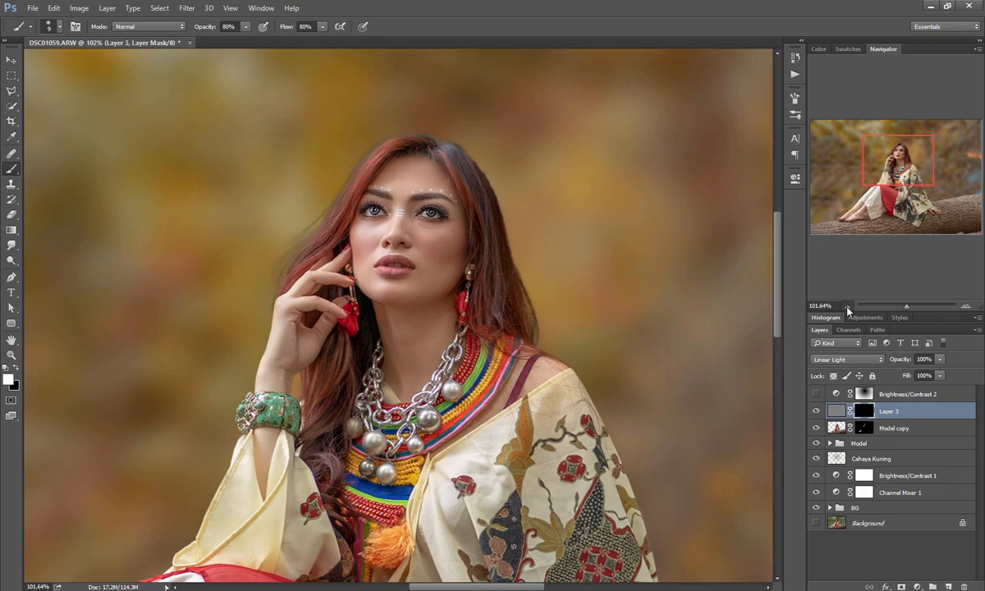
{"action": "left_click", "coordinate": [848, 309]}
{"action": "left_click", "coordinate": [848, 309]}
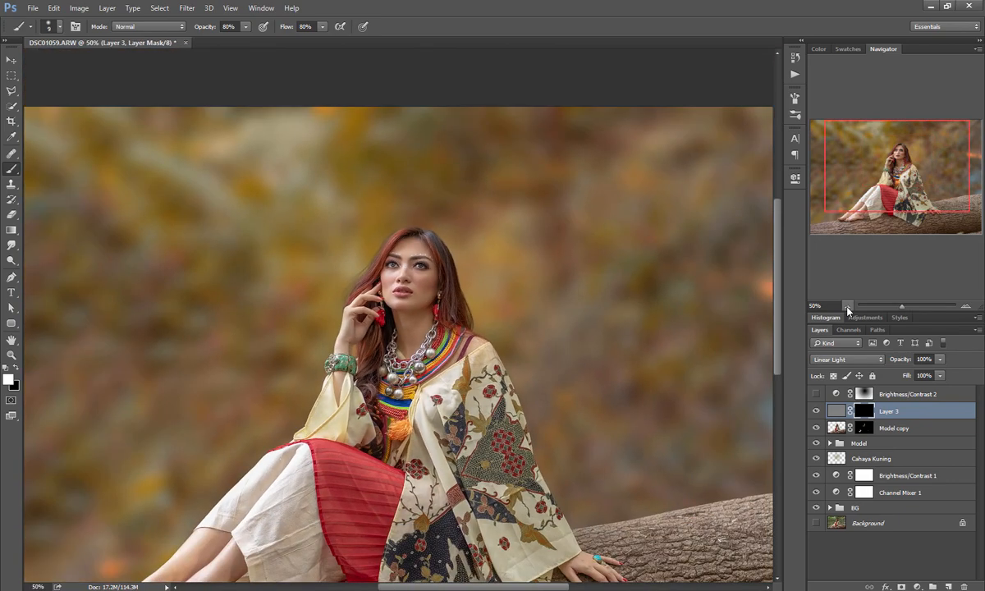
{"action": "left_click", "coordinate": [848, 310]}
{"action": "left_click", "coordinate": [11, 62]}
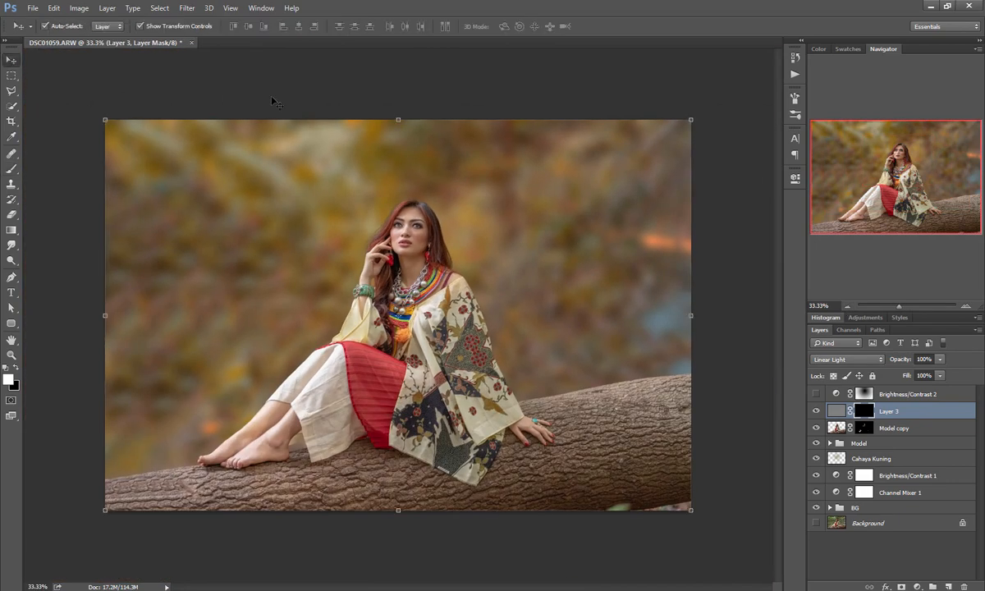
{"action": "left_click", "coordinate": [413, 72]}
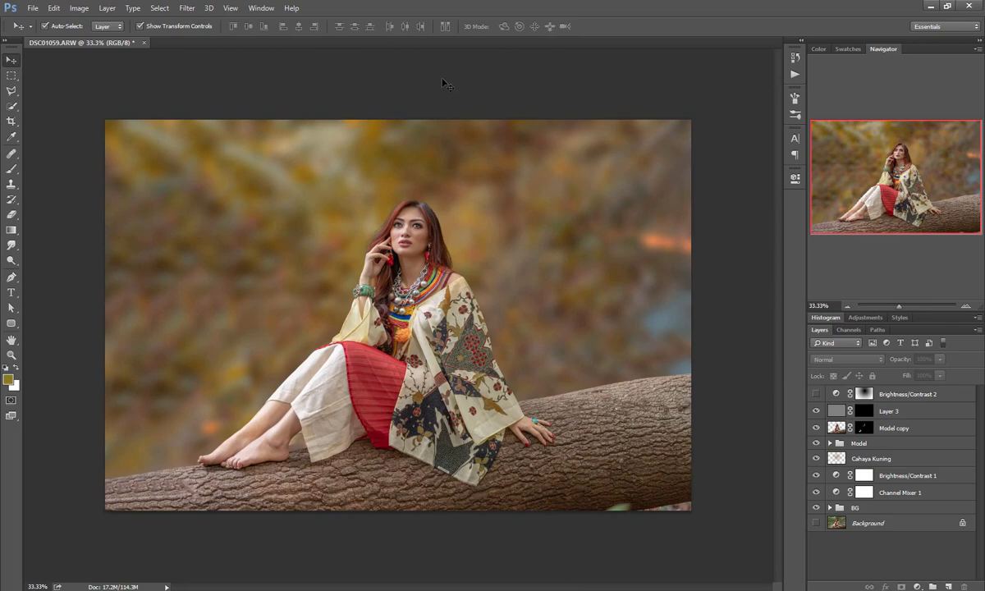
{"action": "left_click", "coordinate": [968, 307]}
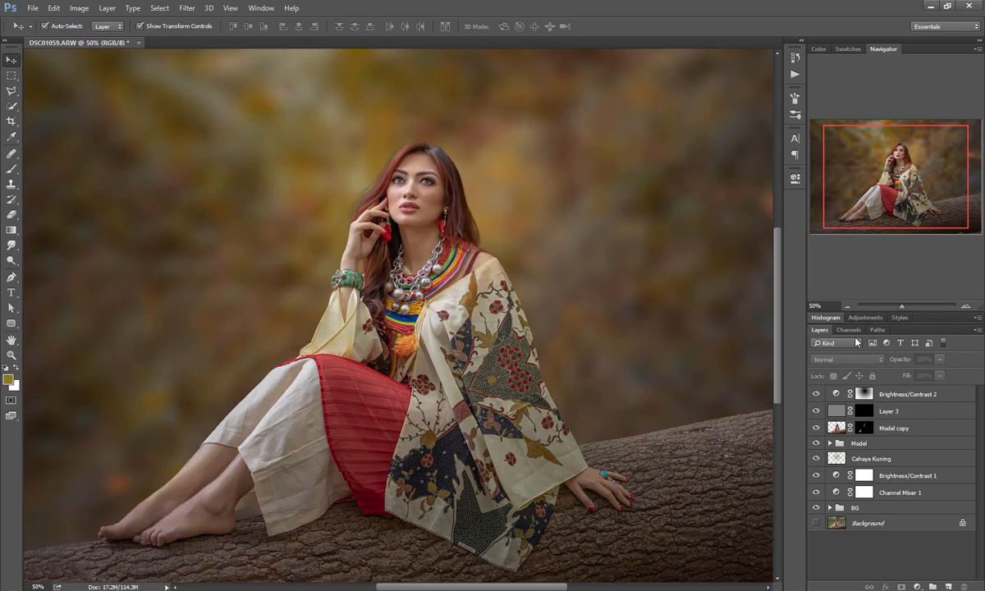
{"action": "left_click", "coordinate": [848, 306]}
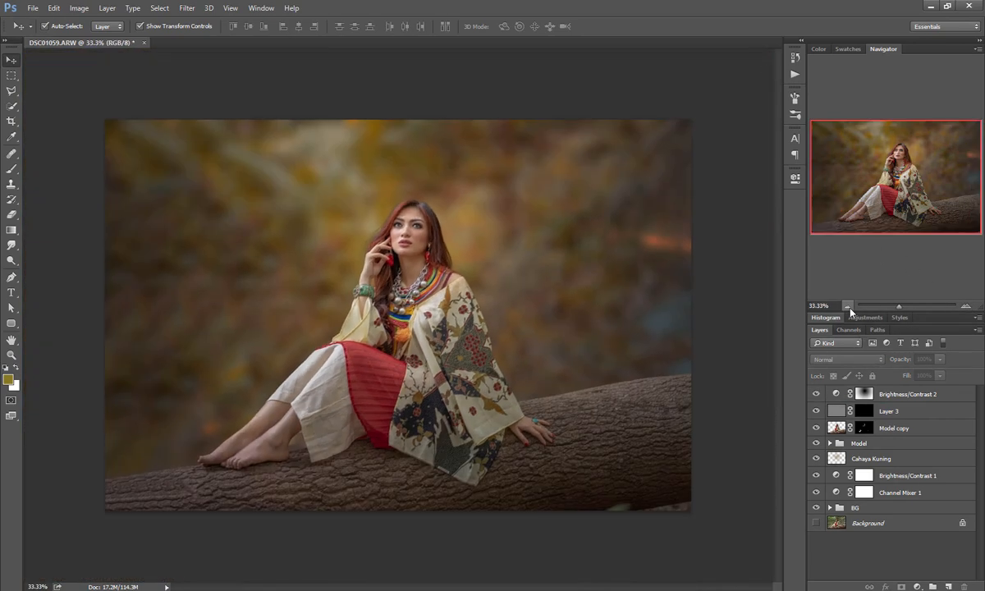
Compare the original Background photo with the finished edit by isolating the Background layer and restoring all layers.
{"action": "left_click", "coordinate": [816, 524]}
{"action": "left_click", "coordinate": [816, 524], "text": "alt"}
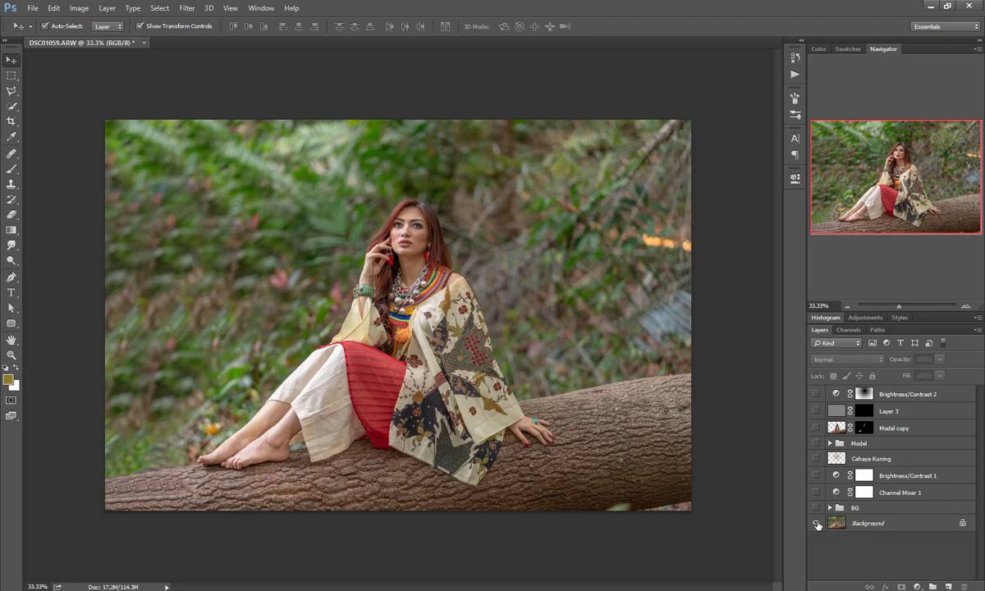
{"action": "left_click", "coordinate": [817, 524], "text": "alt"}
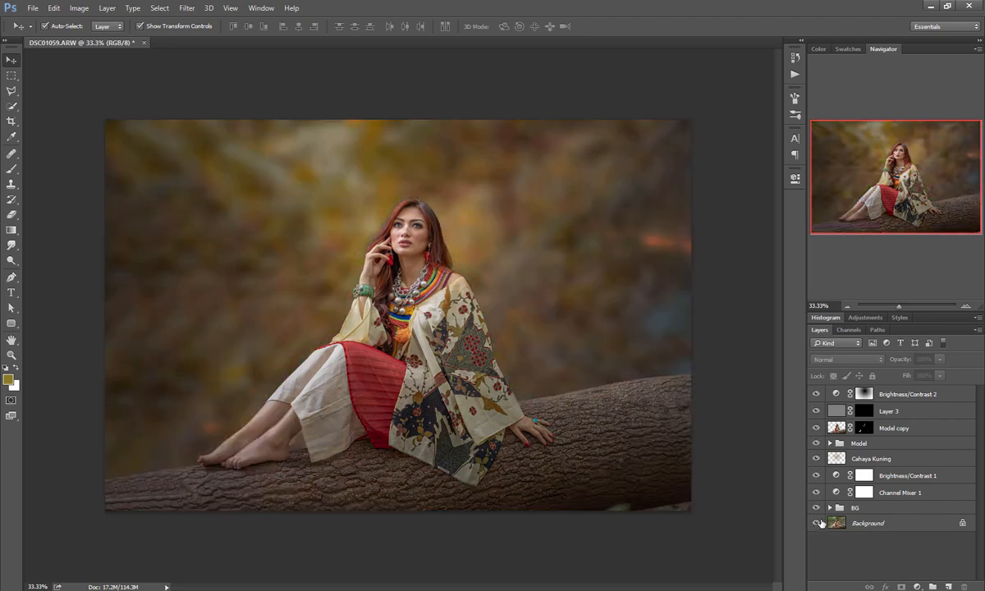
{"action": "left_click", "coordinate": [967, 307]}
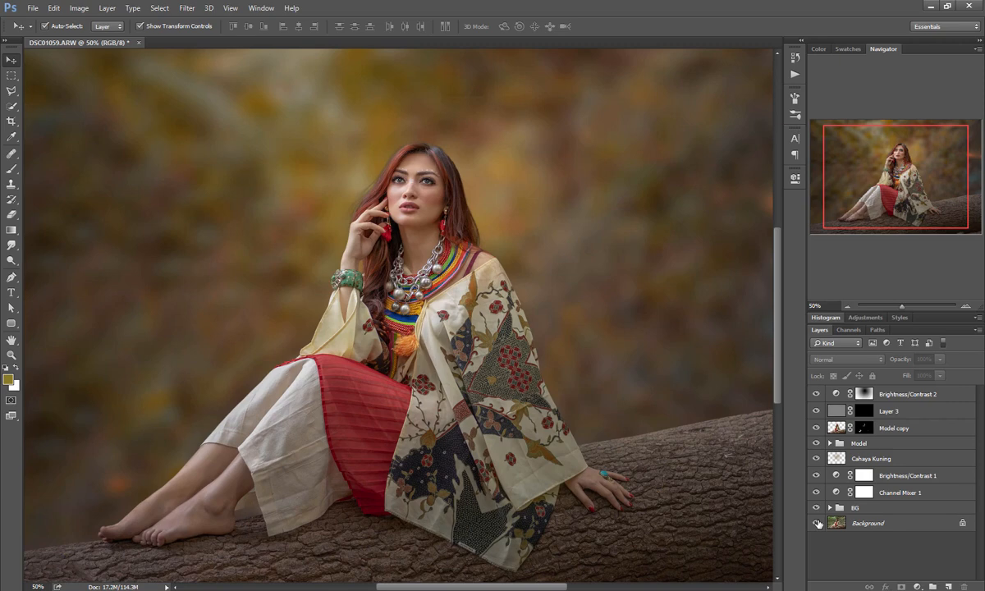
{"action": "left_click", "coordinate": [817, 523], "text": "alt"}
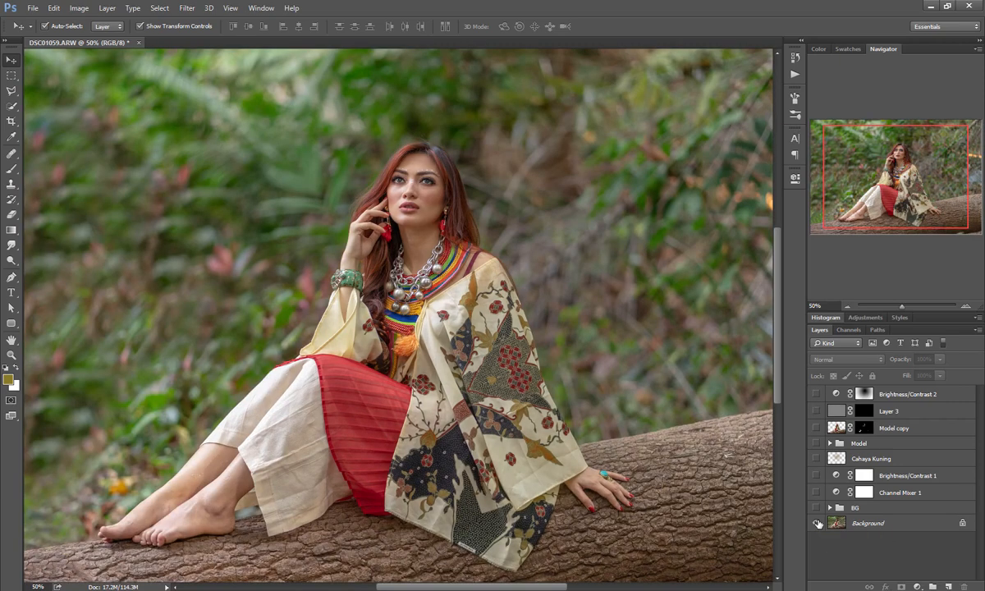
{"action": "left_click", "coordinate": [817, 523], "text": "alt"}
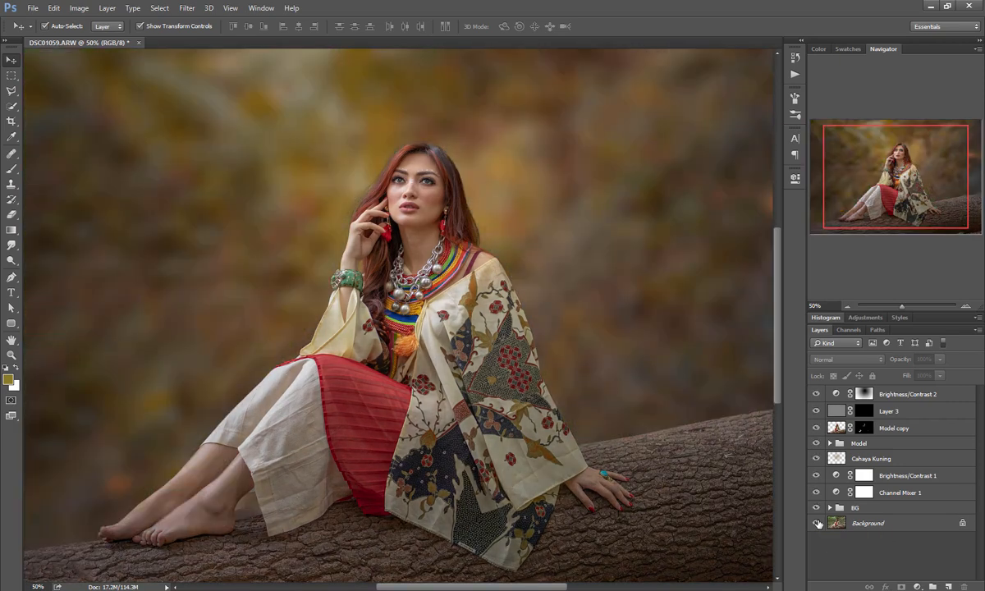